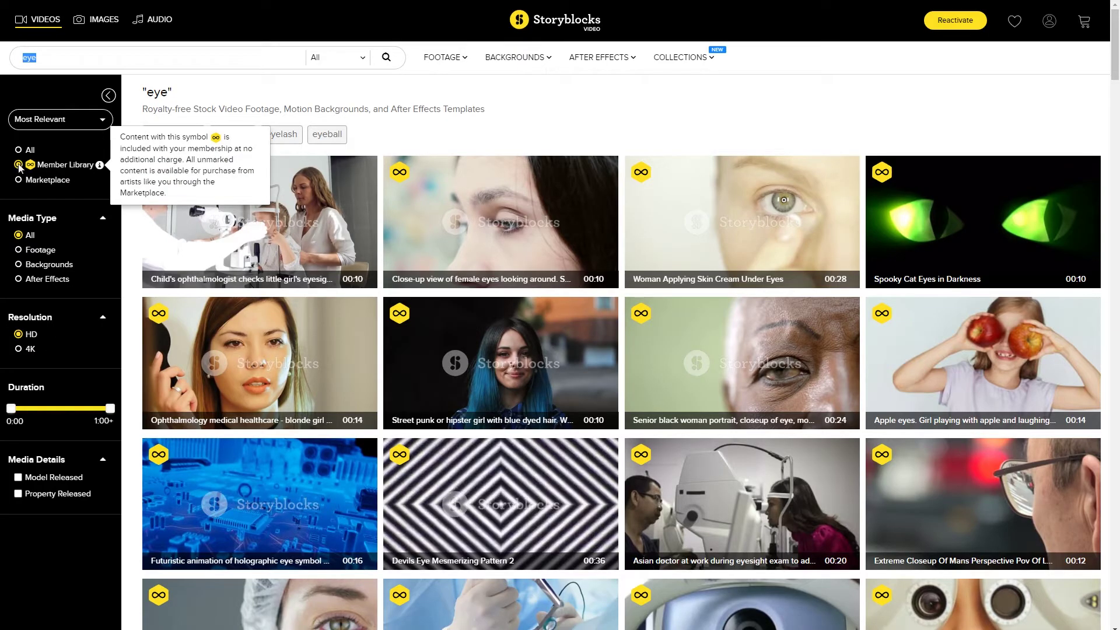
Step: Browse the Member Library video results for "eye" to examine the available close-up eye clips
{"action": "scroll", "coordinate": [478, 207], "scroll_direction": "down", "scroll_amount": 14}
{"action": "scroll", "coordinate": [501, 252], "scroll_direction": "down", "scroll_amount": 12}
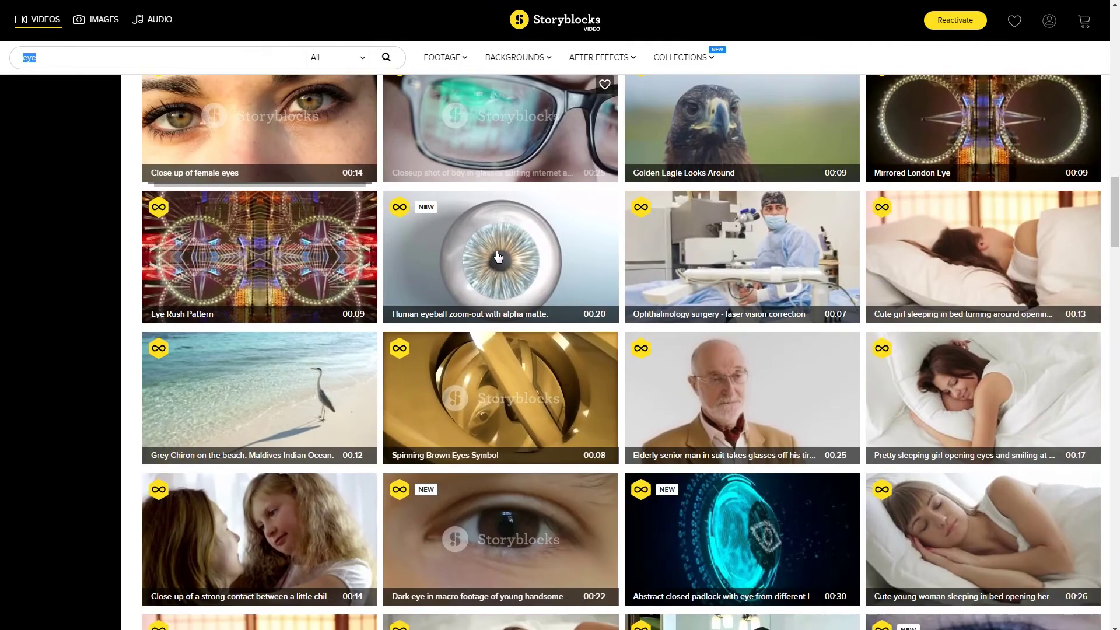
{"action": "scroll", "coordinate": [499, 257], "scroll_direction": "down", "scroll_amount": 7}
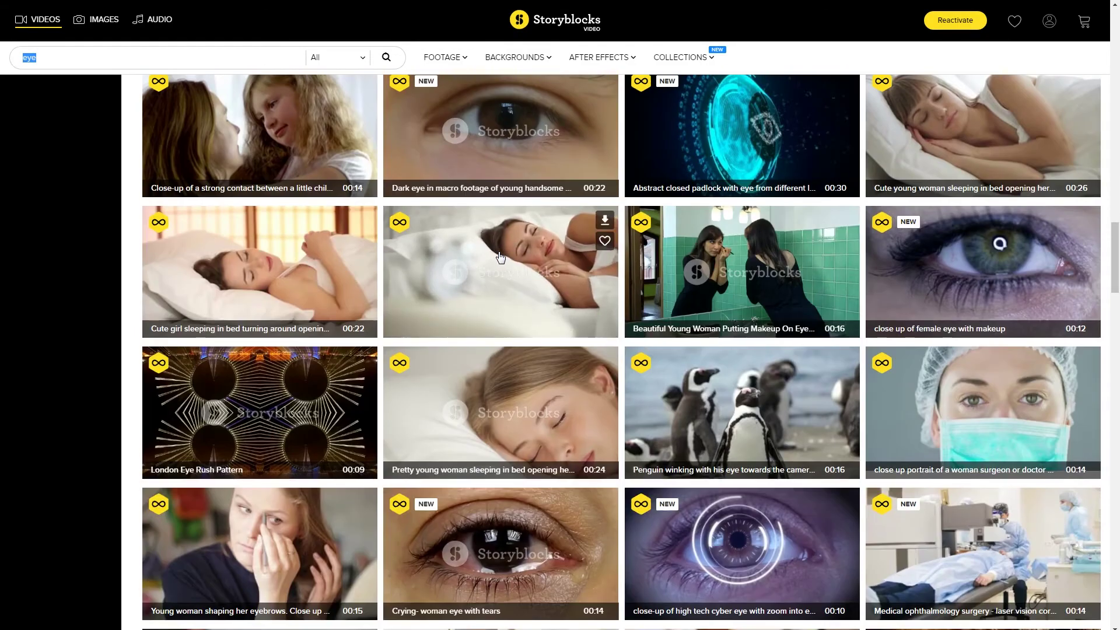
{"action": "left_click", "coordinate": [500, 257]}
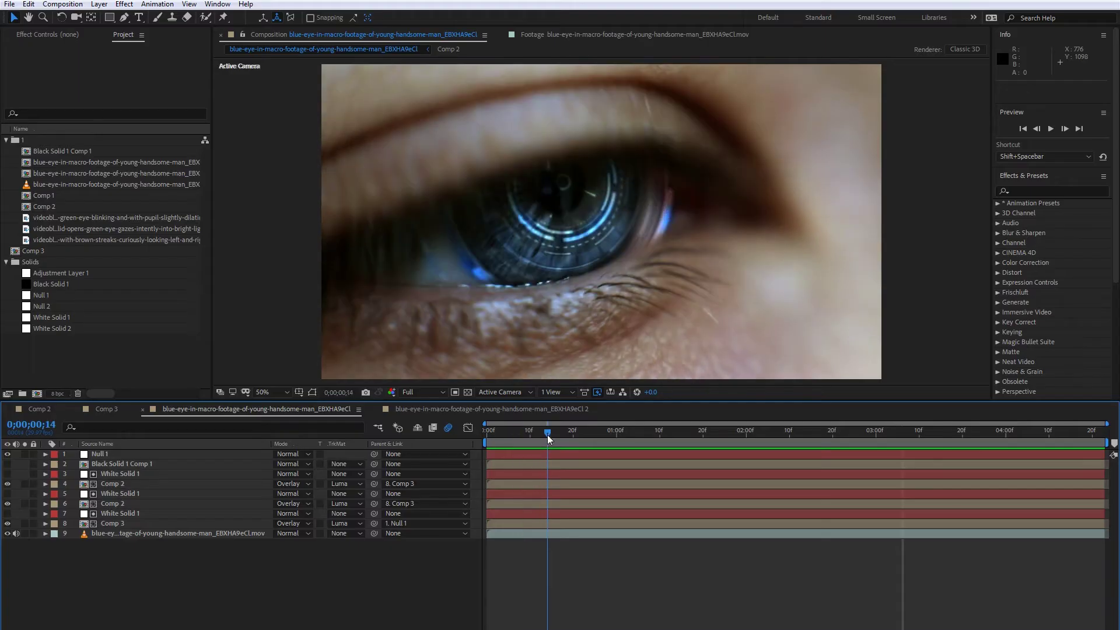
Step: Switch to After Effects and preview the finished cyber-eye composition to examine how the HUD graphics follow the iris
{"action": "left_click_drag", "start_coordinate": [549, 437], "coordinate": [574, 439]}
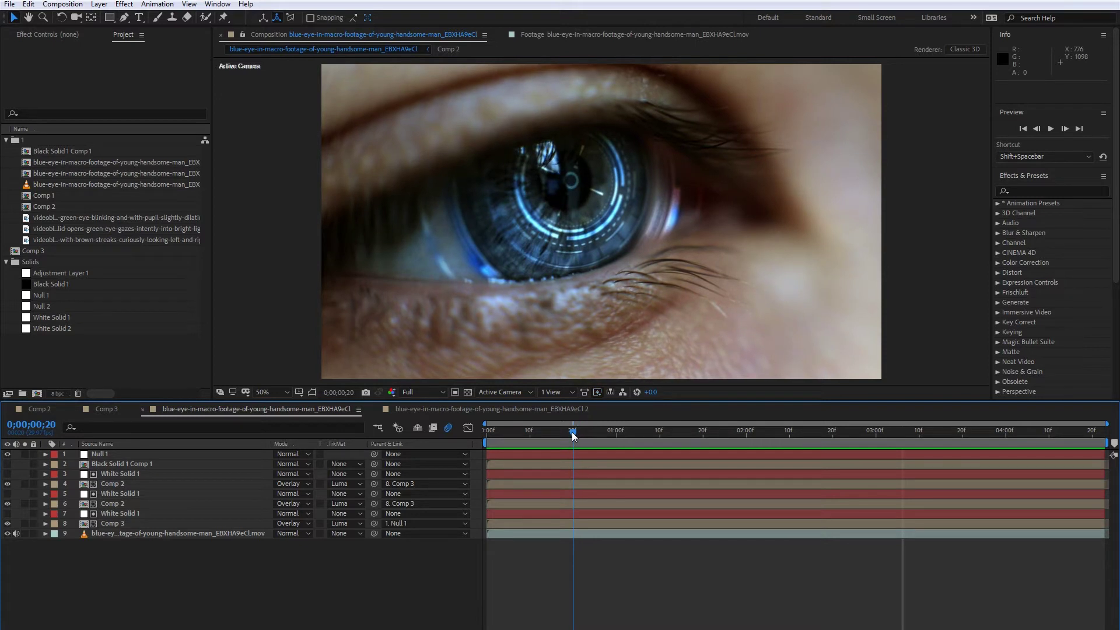
{"action": "mouse_move", "coordinate": [571, 436]}
{"action": "left_mouse_down"}
{"action": "mouse_move", "coordinate": [543, 433]}
{"action": "mouse_move", "coordinate": [591, 435]}
{"action": "mouse_move", "coordinate": [539, 435]}
{"action": "mouse_move", "coordinate": [572, 435]}
{"action": "left_mouse_up"}
{"action": "key", "text": "space"}
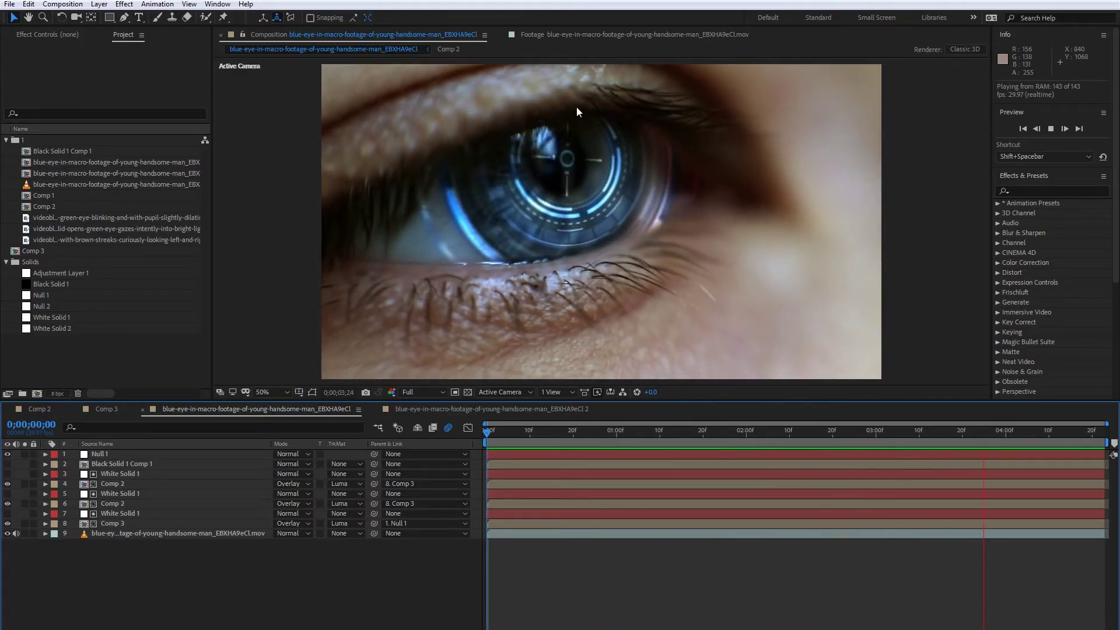
{"action": "key", "text": "space"}
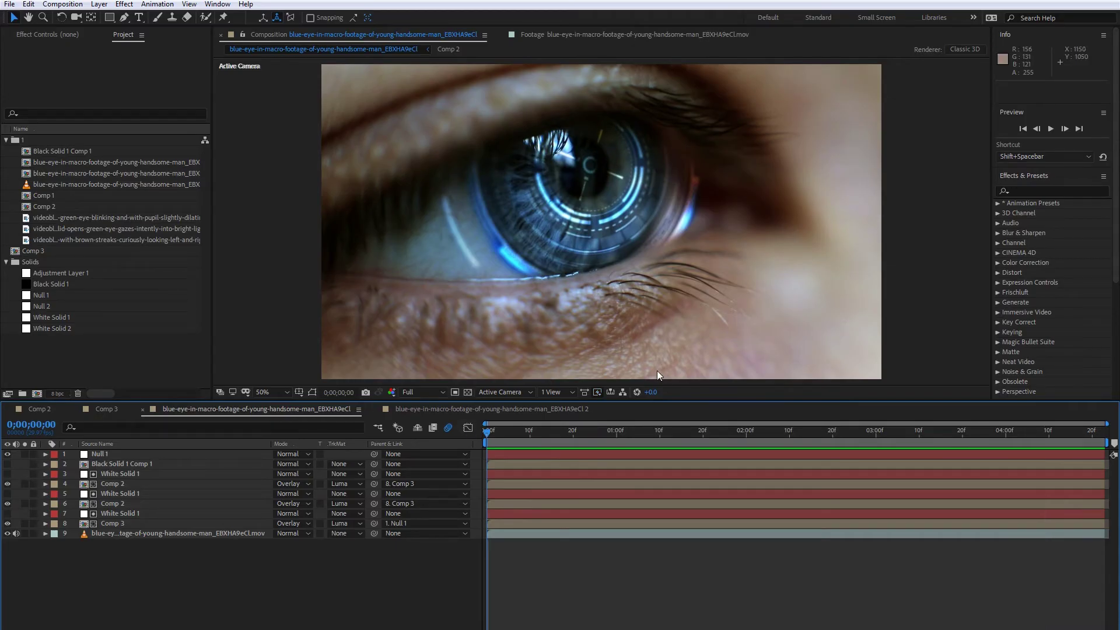
{"action": "key", "text": "space"}
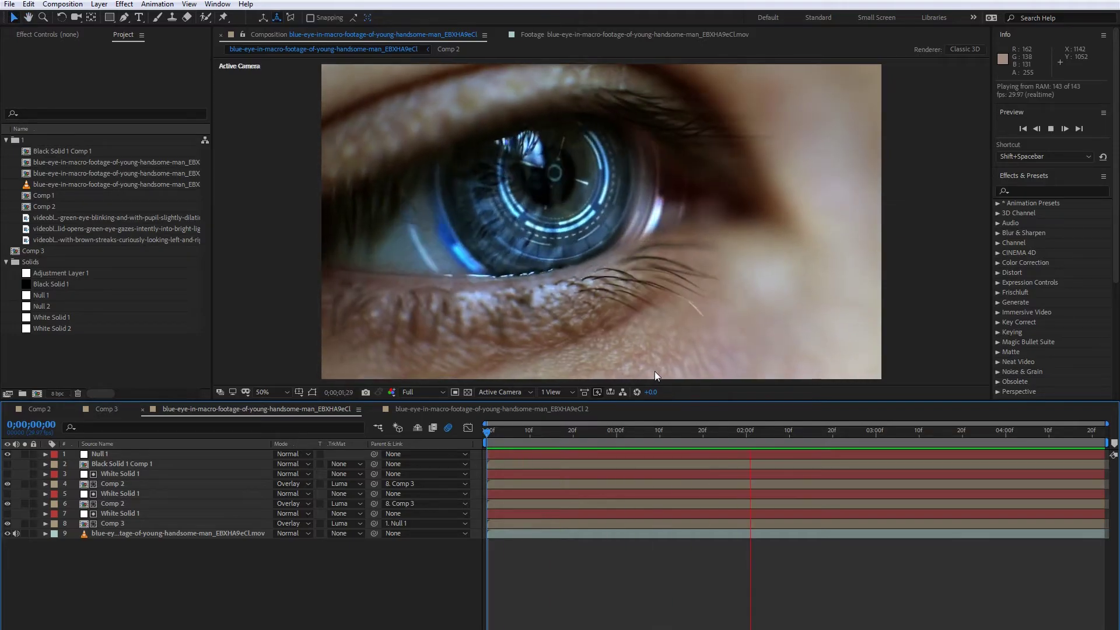
{"action": "key", "text": "space"}
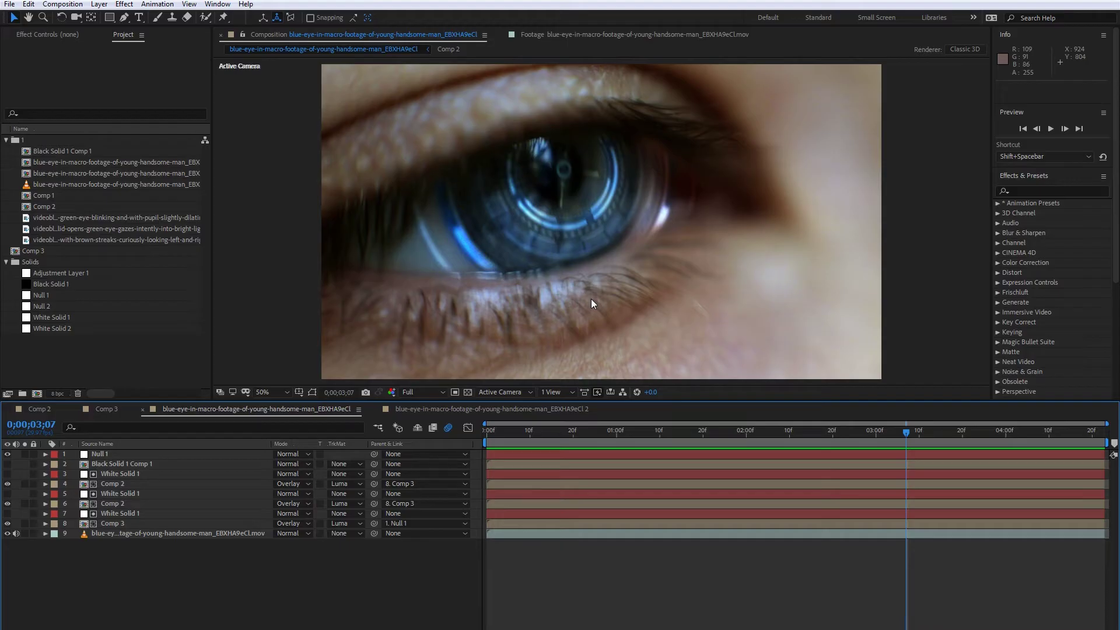
{"action": "left_click_drag", "start_coordinate": [620, 435], "coordinate": [492, 435]}
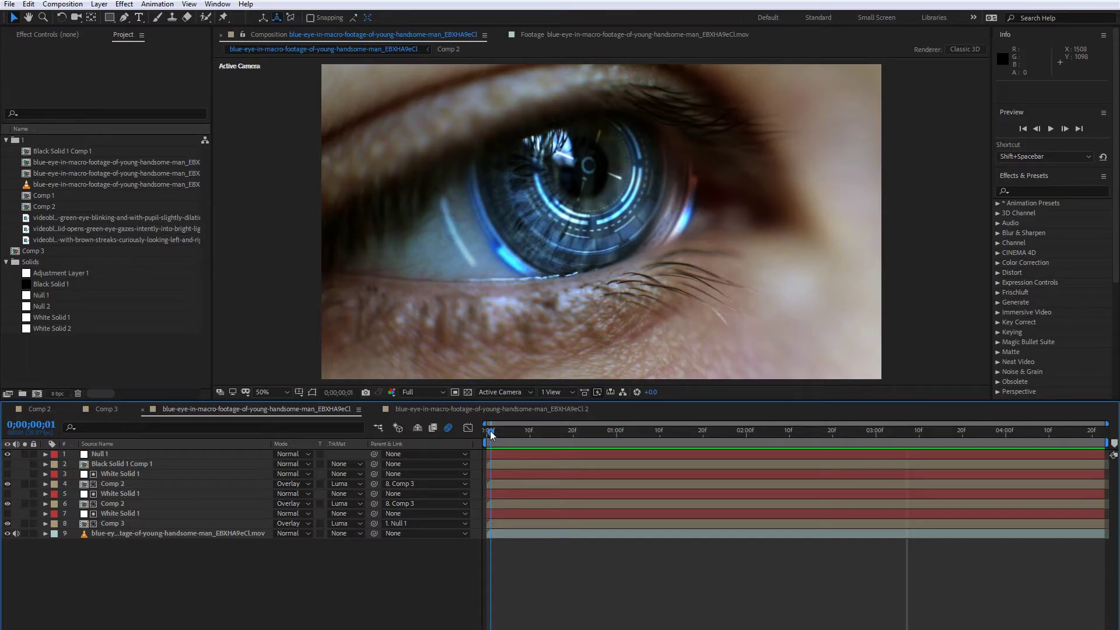
{"action": "left_click_drag", "start_coordinate": [490, 435], "coordinate": [484, 436]}
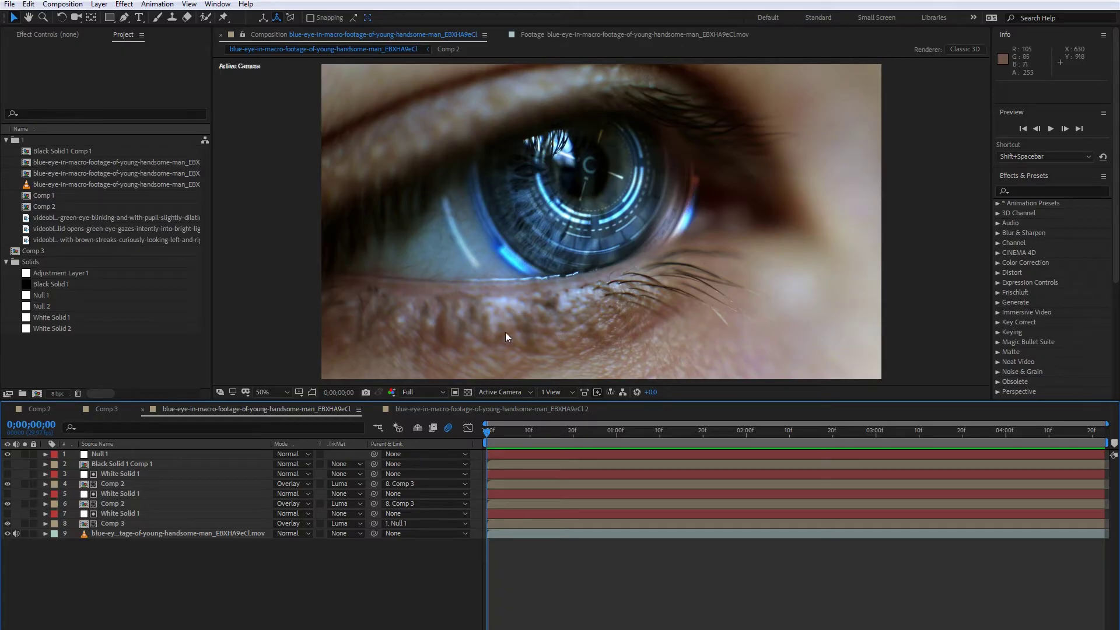
Step: Open the second blue-eye composition, end its work area at 0;12;05;21 and trim the composition to that work area
{"action": "left_click", "coordinate": [450, 409]}
{"action": "left_click_drag", "start_coordinate": [572, 446], "coordinate": [496, 451]}
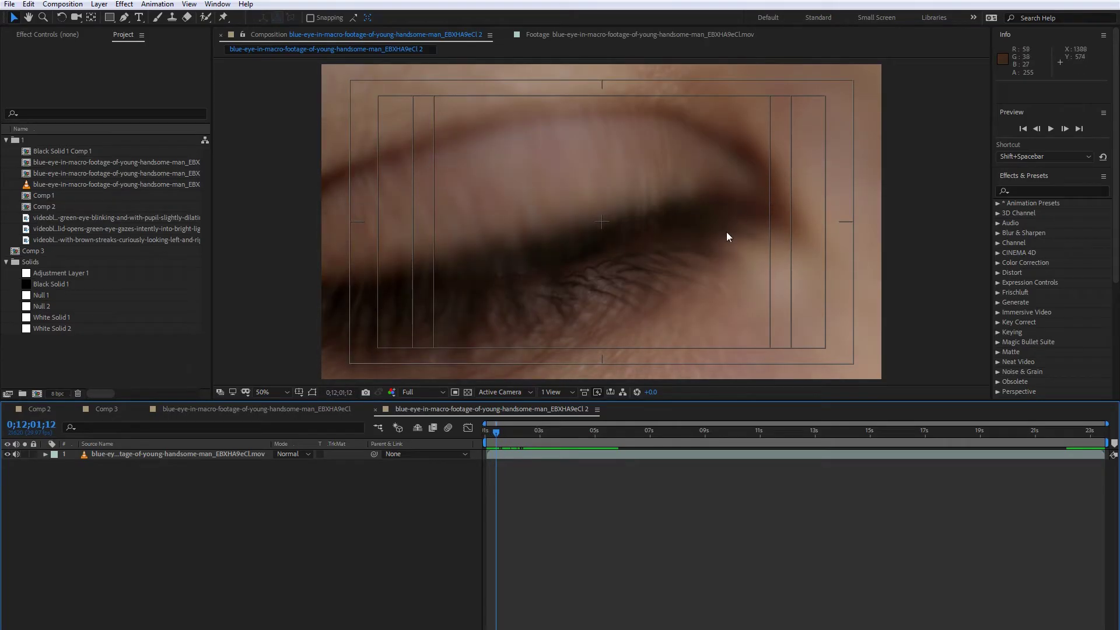
{"action": "left_click_drag", "start_coordinate": [498, 433], "coordinate": [616, 441]}
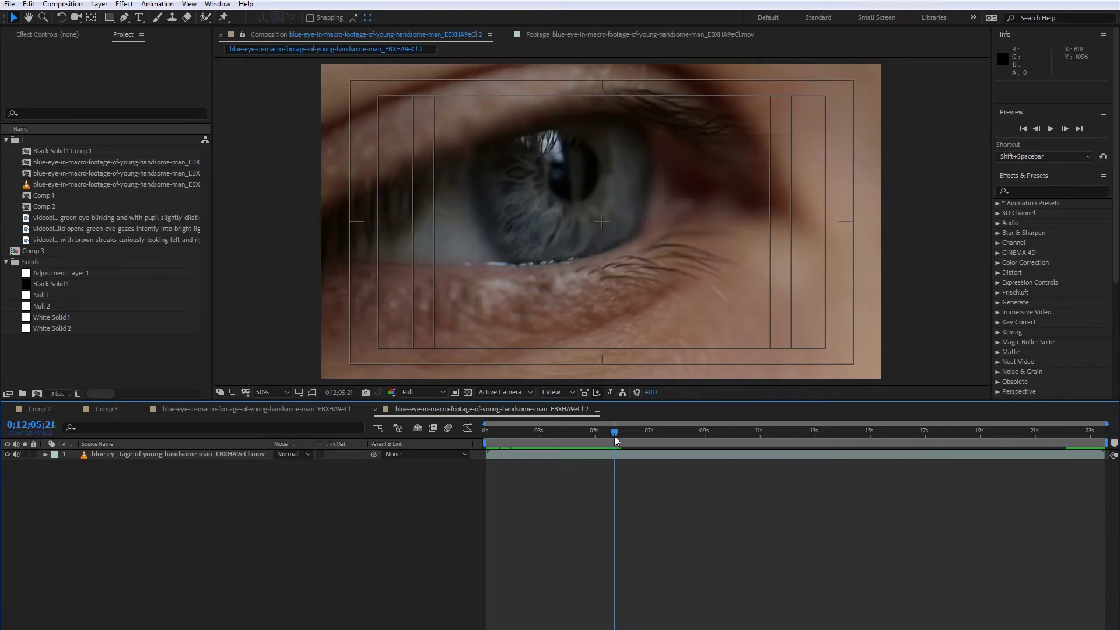
{"action": "key", "text": "n"}
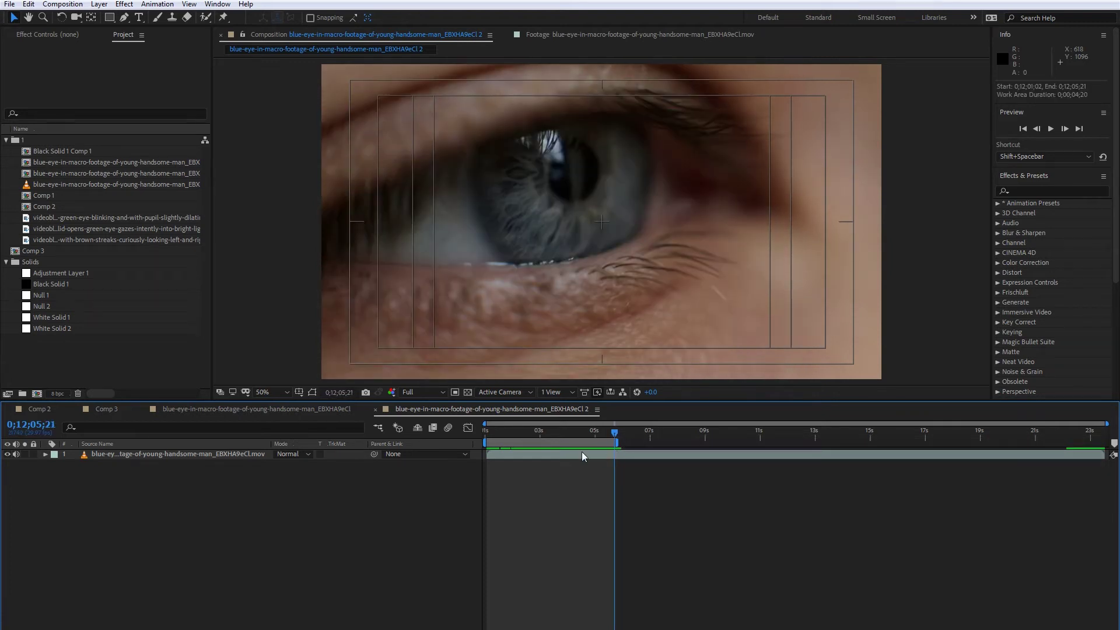
{"action": "right_click", "coordinate": [569, 444]}
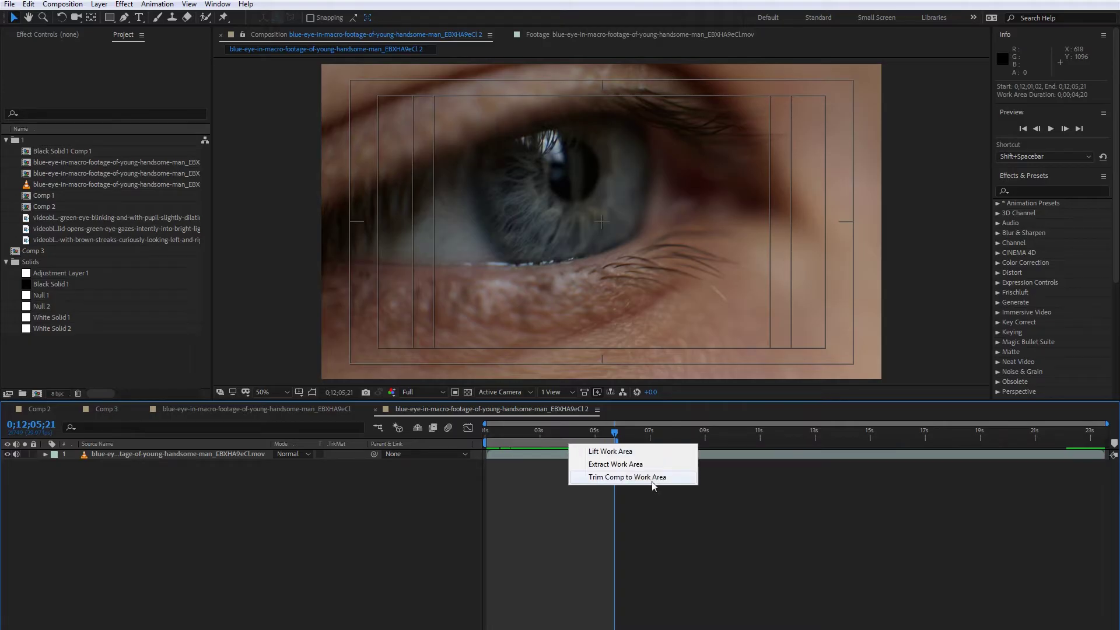
{"action": "left_click", "coordinate": [627, 477]}
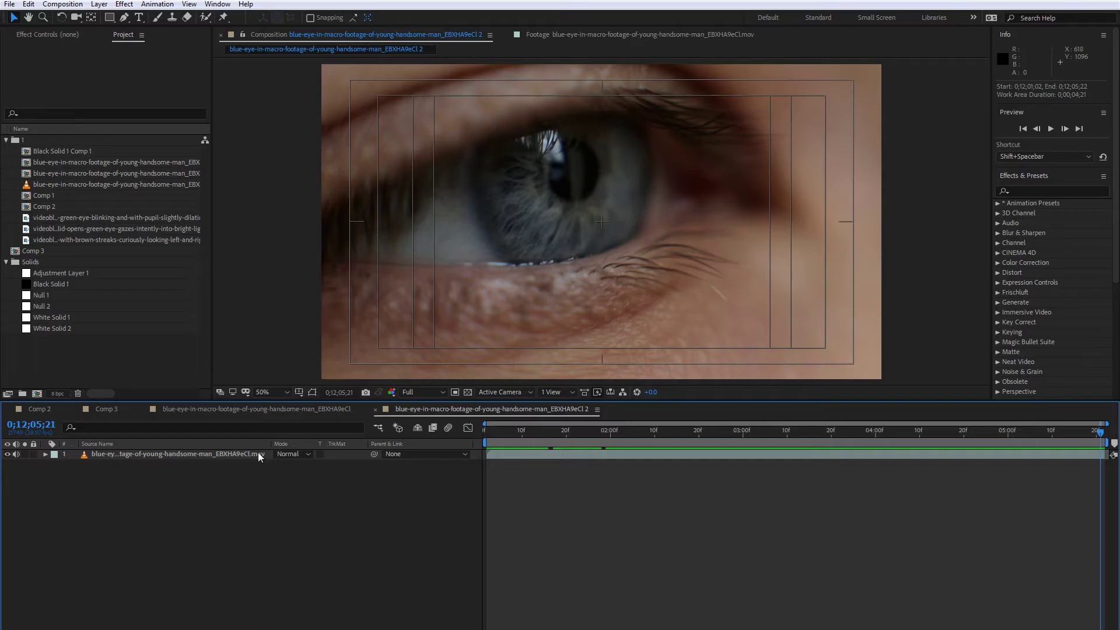
Step: Pre-compose the eye footage layer, moving all attributes into the new composition and adjusting its duration to the layer's time span
{"action": "left_click", "coordinate": [187, 456]}
{"action": "right_click", "coordinate": [188, 456]}
{"action": "left_click", "coordinate": [231, 403]}
{"action": "left_click", "coordinate": [74, 100]}
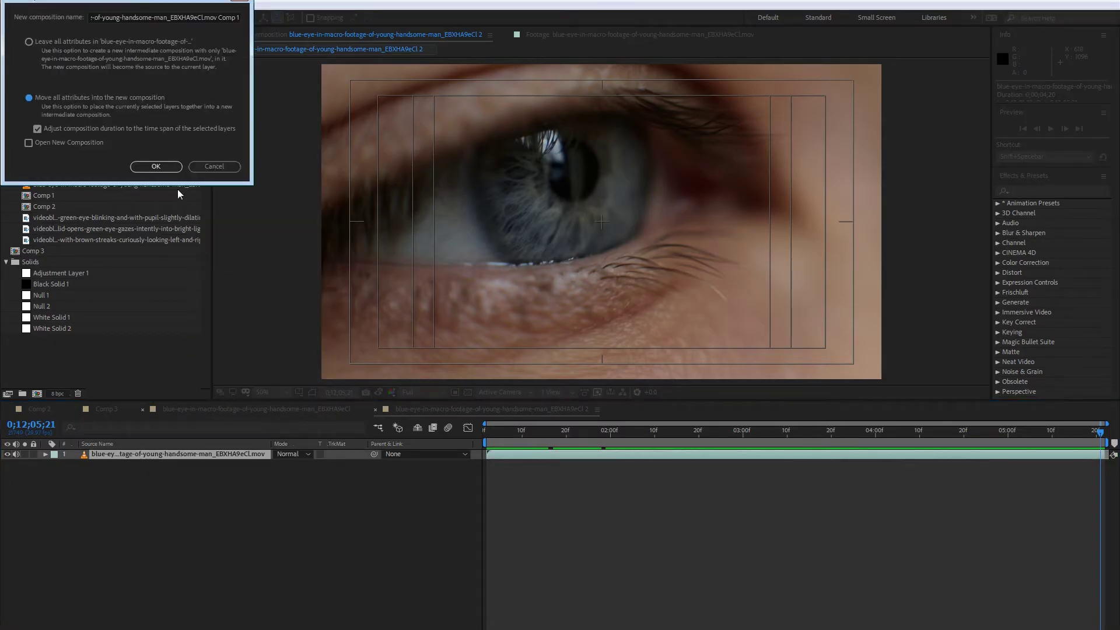
{"action": "left_click", "coordinate": [163, 167]}
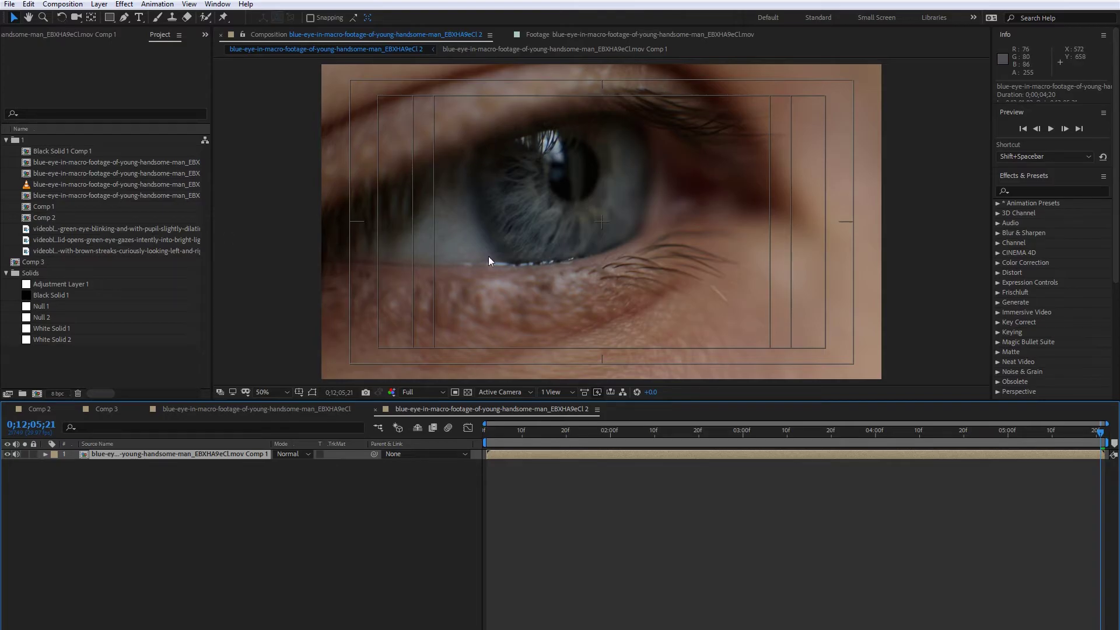
{"action": "scroll", "coordinate": [489, 257], "scroll_direction": "up", "scroll_amount": 1}
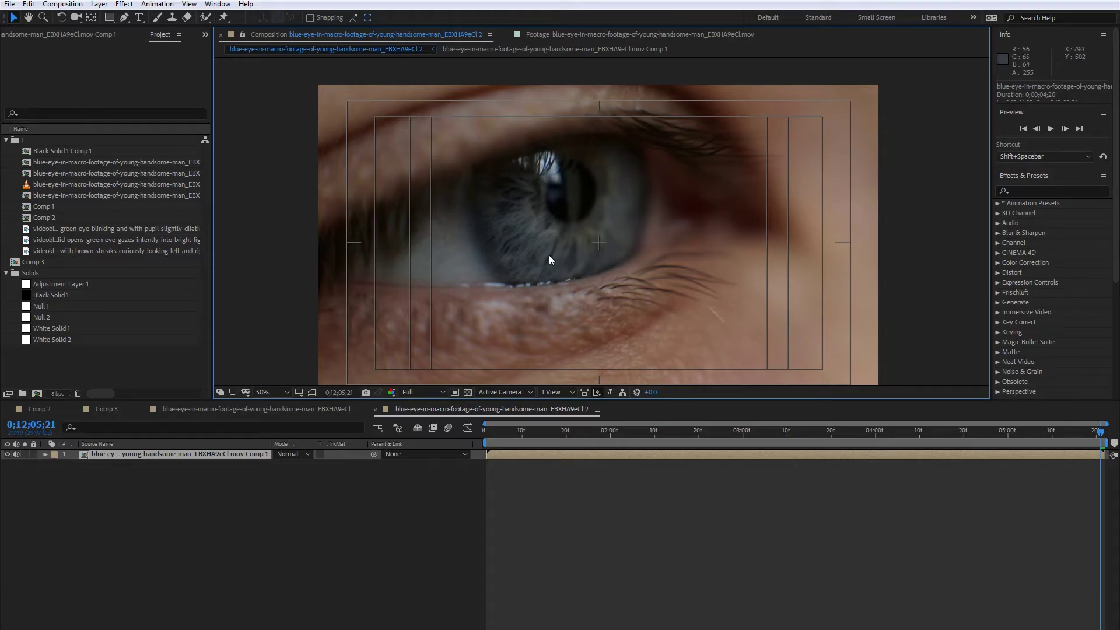
{"action": "left_click_drag", "start_coordinate": [540, 223], "coordinate": [550, 207]}
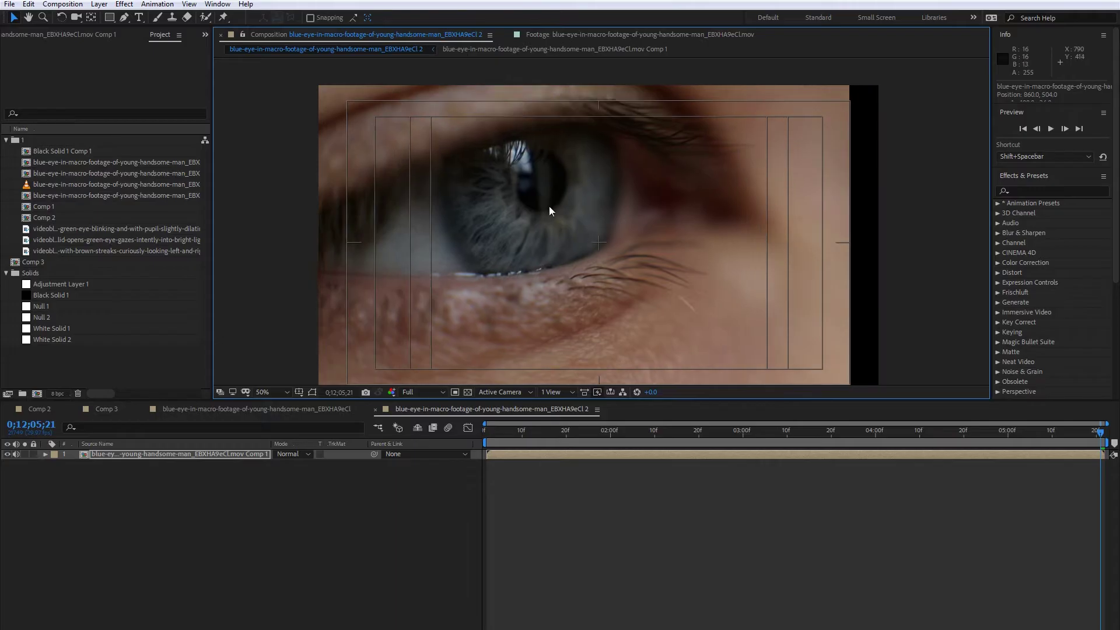
{"action": "key", "text": "ctrl+z"}
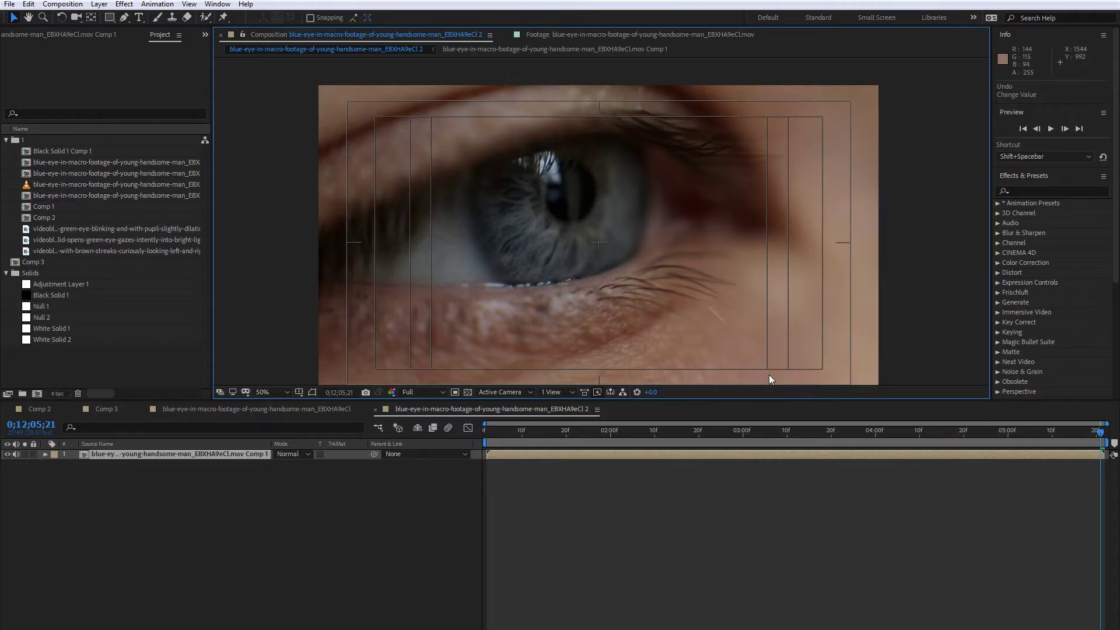
Step: Examine the iris detail and the eye's movement across the pre-composed clip, finishing at 0;12;01;16
{"action": "left_click_drag", "start_coordinate": [503, 437], "coordinate": [558, 417]}
{"action": "scroll", "coordinate": [506, 258], "scroll_direction": "up", "scroll_amount": 2}
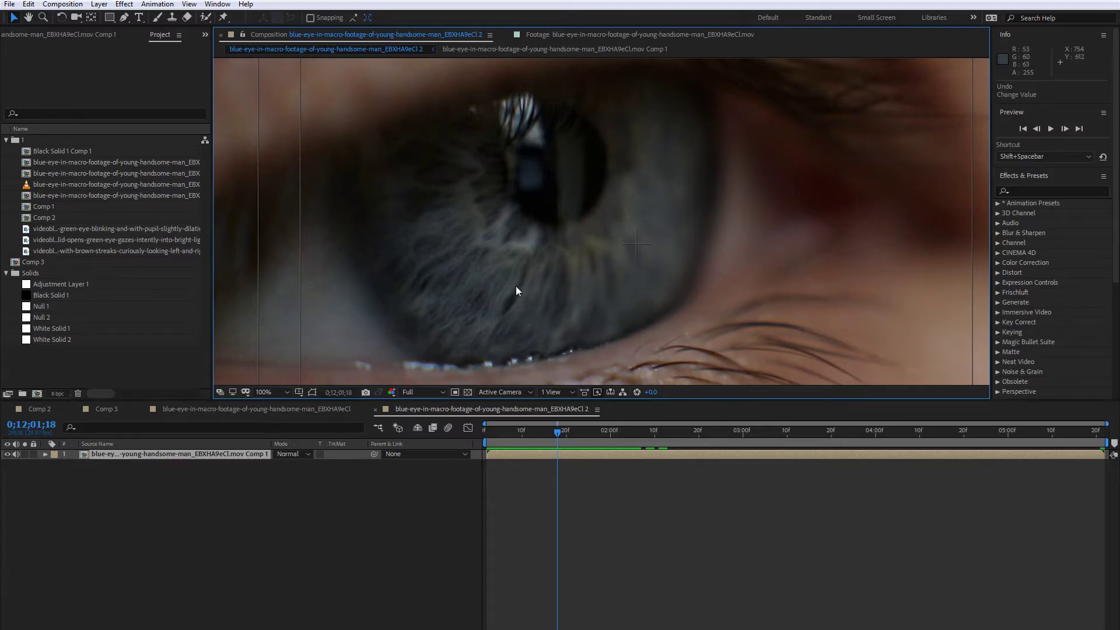
{"action": "scroll", "coordinate": [517, 318], "scroll_direction": "down", "scroll_amount": 2}
{"action": "left_click", "coordinate": [638, 435]}
{"action": "left_click_drag", "start_coordinate": [639, 435], "coordinate": [915, 444]}
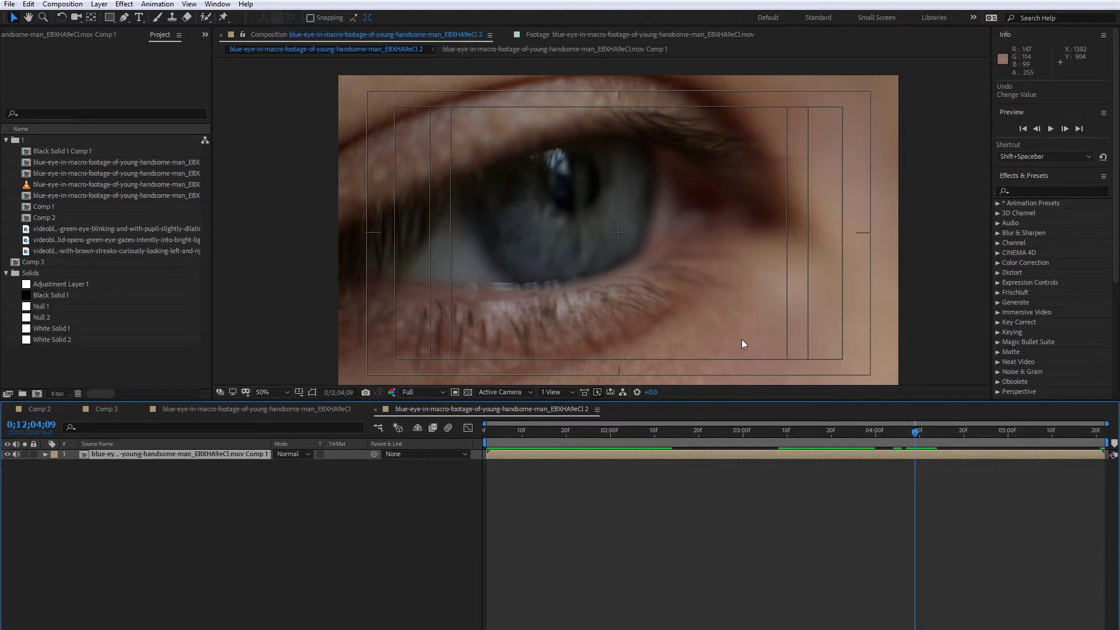
{"action": "left_click_drag", "start_coordinate": [669, 442], "coordinate": [550, 449]}
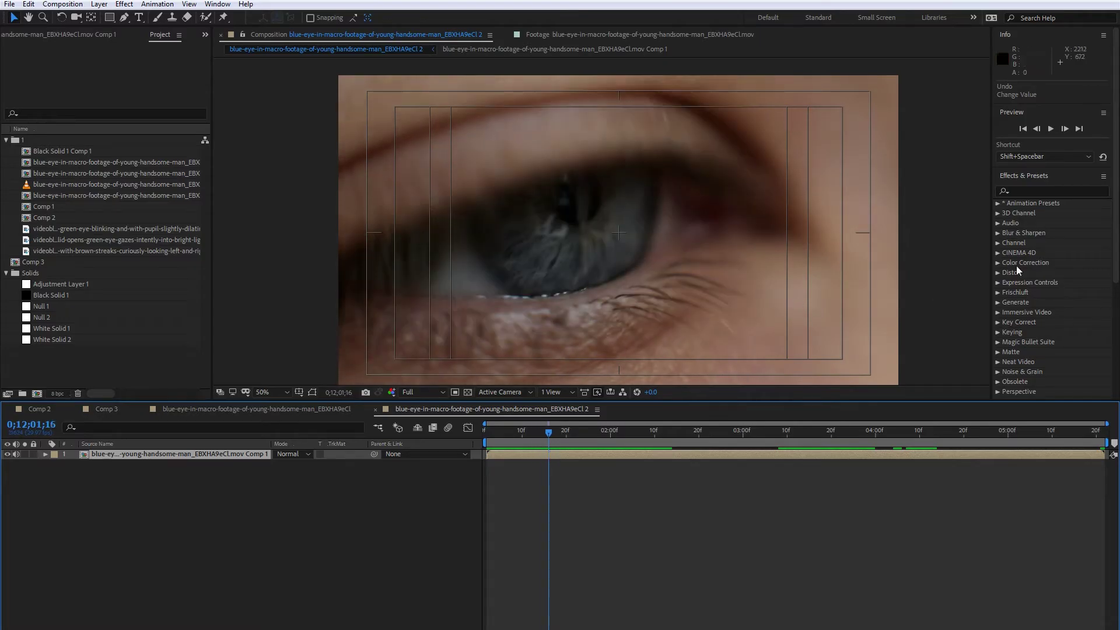
Step: Display the Tracker panel in place of Effects & Presets and enlarge it to show all its options
{"action": "left_click", "coordinate": [217, 4]}
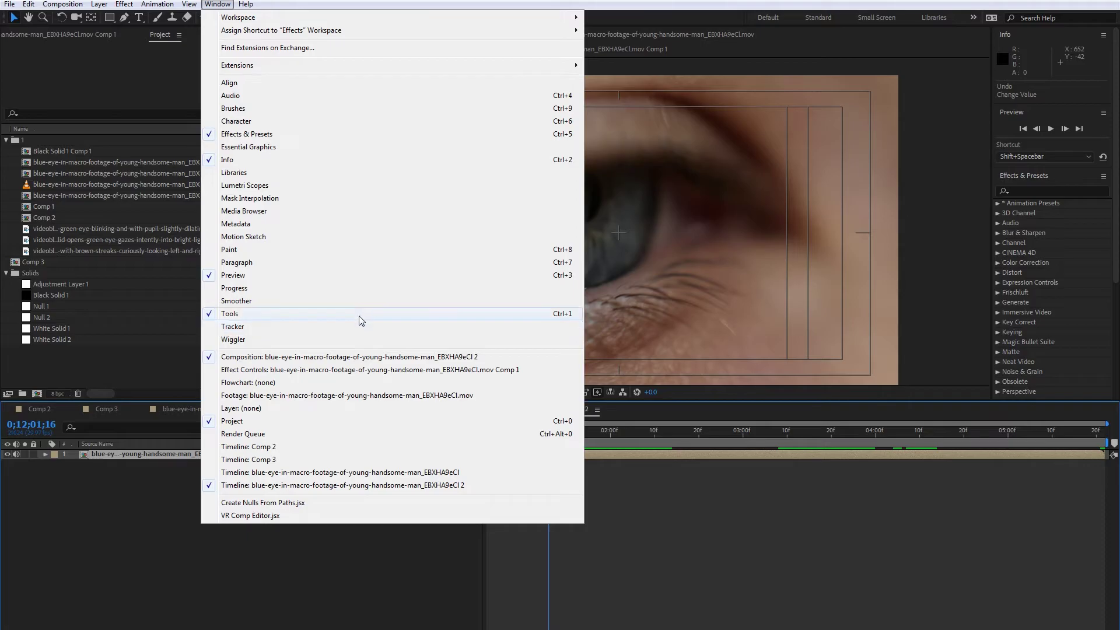
{"action": "left_click", "coordinate": [288, 328]}
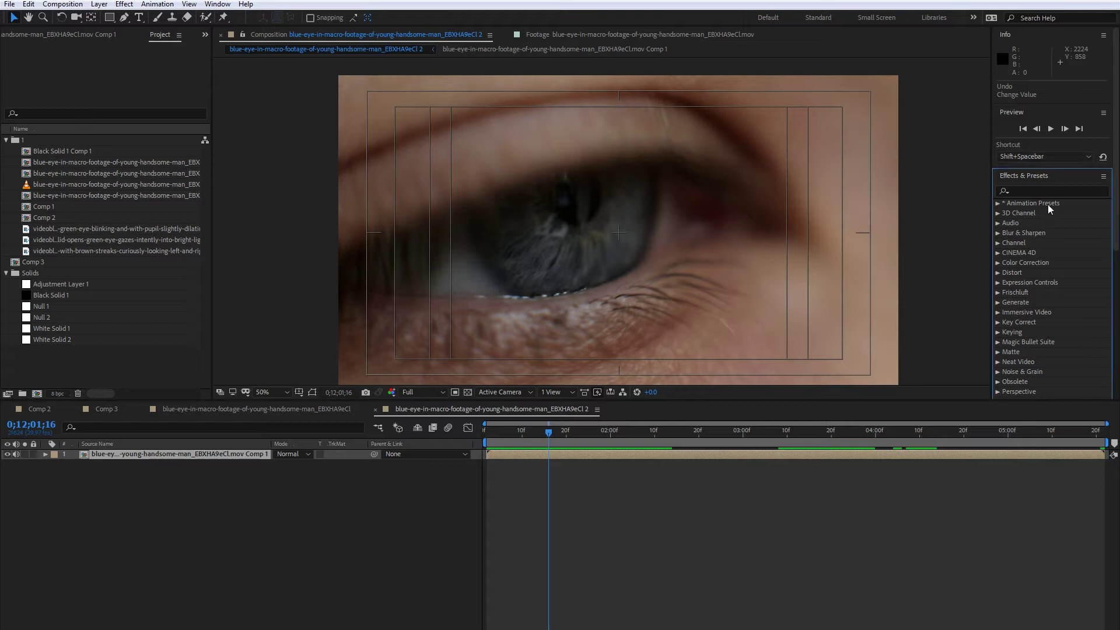
{"action": "right_click", "coordinate": [1028, 175]}
{"action": "left_click", "coordinate": [1020, 185]}
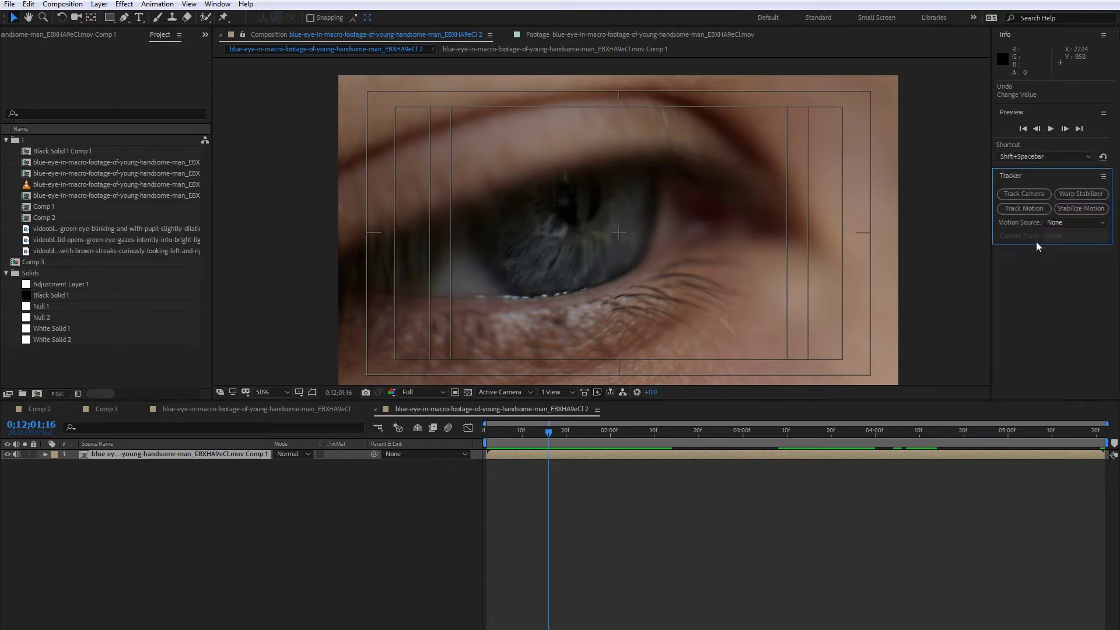
{"action": "left_click_drag", "start_coordinate": [1048, 244], "coordinate": [1043, 360]}
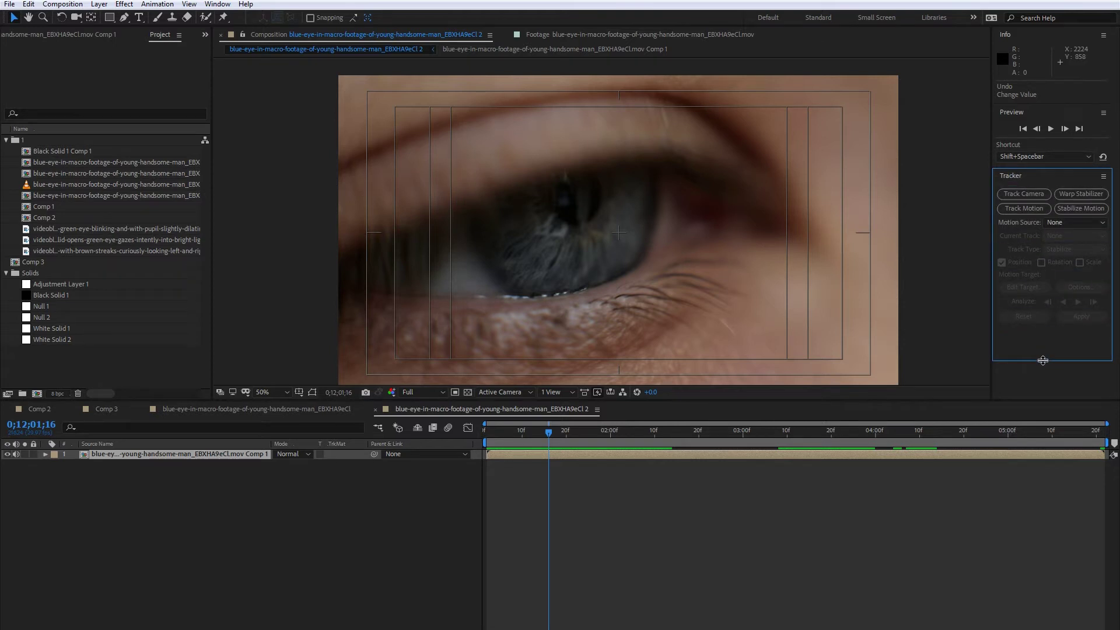
Step: Start Track Motion on the pre-composed layer, place Track Point 1 on the lower iris and enlarge its search region
{"action": "key", "text": "period"}
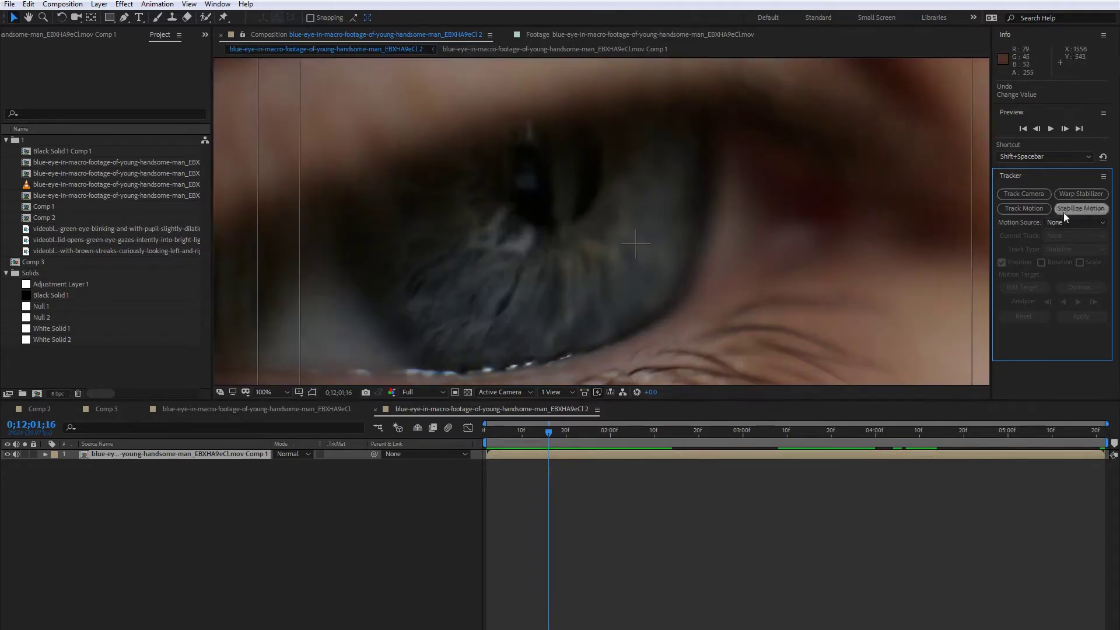
{"action": "left_click", "coordinate": [1021, 212]}
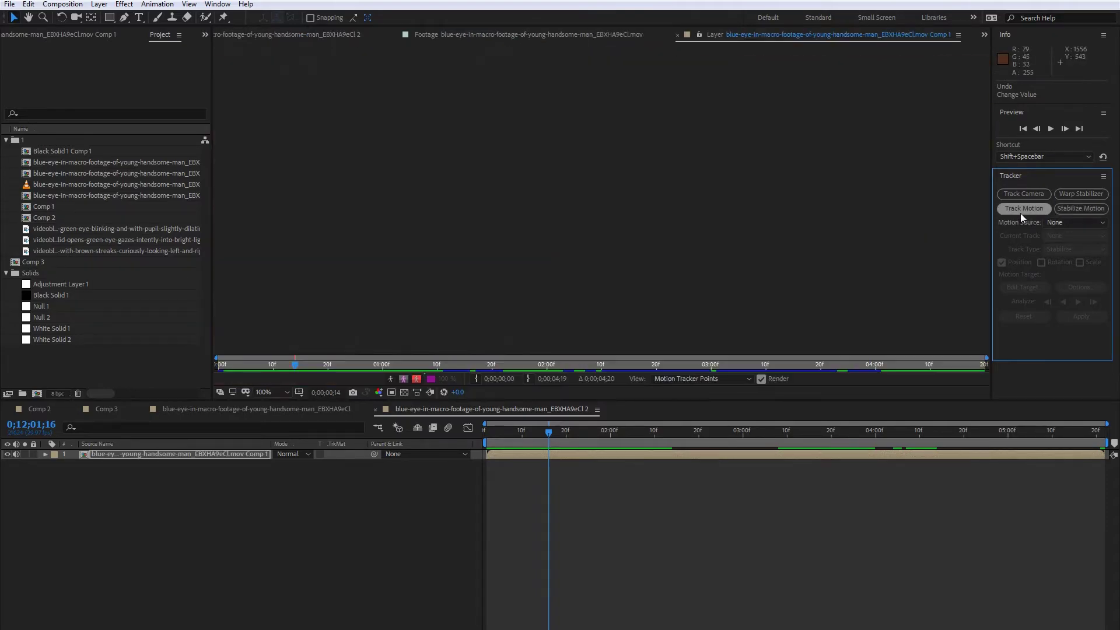
{"action": "key", "text": "space"}
{"action": "left_click_drag", "start_coordinate": [403, 280], "coordinate": [467, 277]}
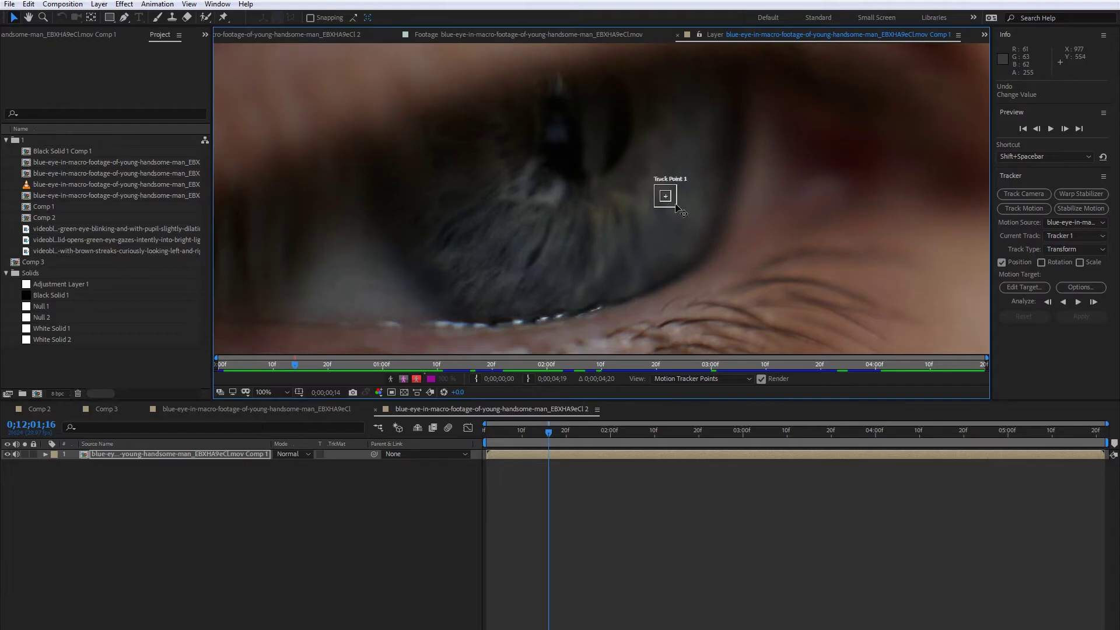
{"action": "left_click_drag", "start_coordinate": [672, 203], "coordinate": [537, 272]}
{"action": "scroll", "coordinate": [544, 282], "scroll_direction": "up", "scroll_amount": 2}
{"action": "mouse_move", "coordinate": [625, 222]}
{"action": "left_mouse_down"}
{"action": "mouse_move", "coordinate": [635, 230]}
{"action": "mouse_move", "coordinate": [611, 213]}
{"action": "left_mouse_up"}
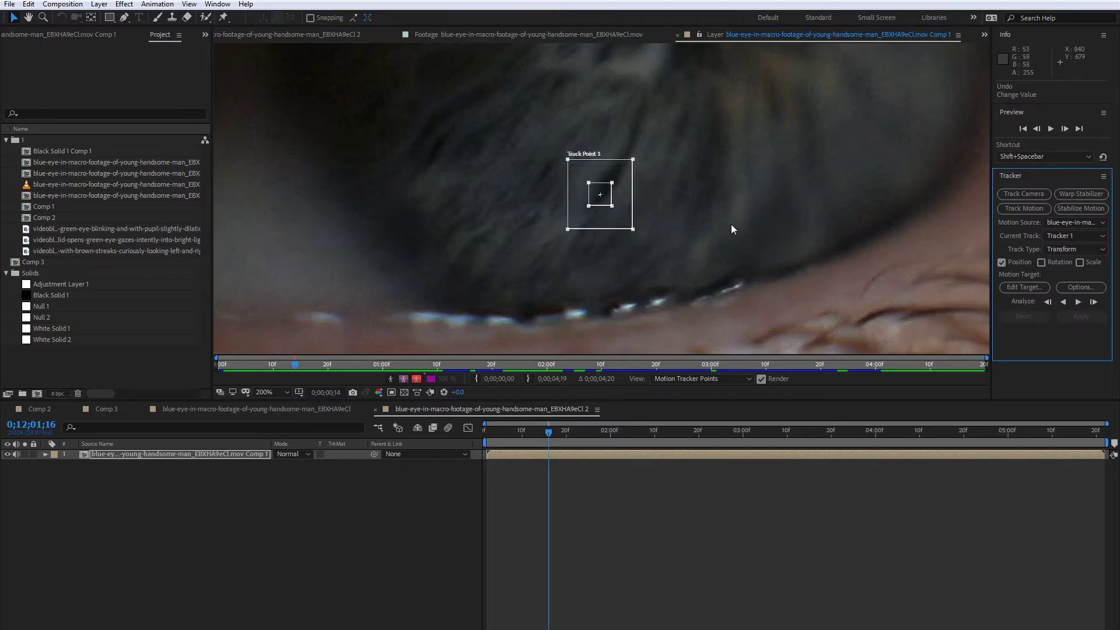
Step: Try to analyze the iris track point forward from 0;12;01;16, review its path and undo the track
{"action": "key", "text": "comma"}
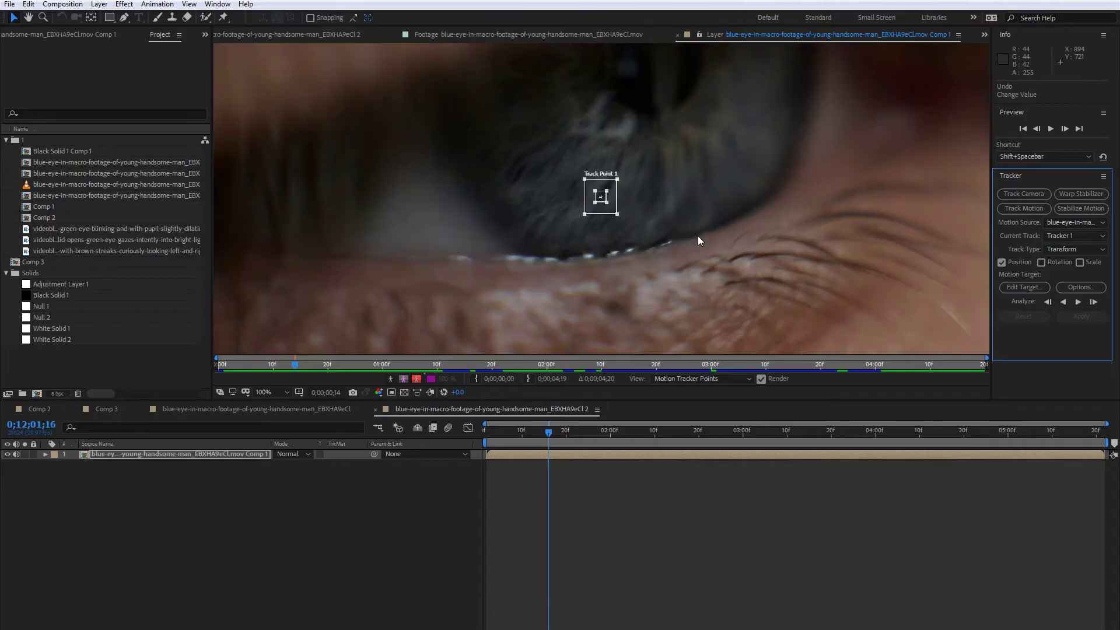
{"action": "left_click", "coordinate": [1078, 302]}
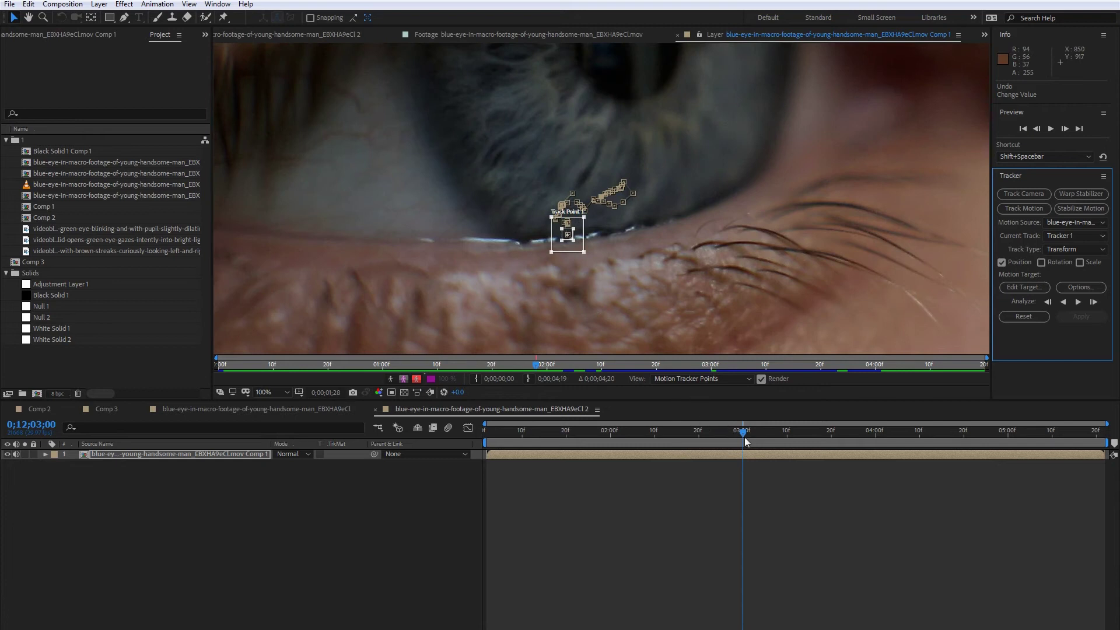
{"action": "left_click_drag", "start_coordinate": [746, 439], "coordinate": [657, 437]}
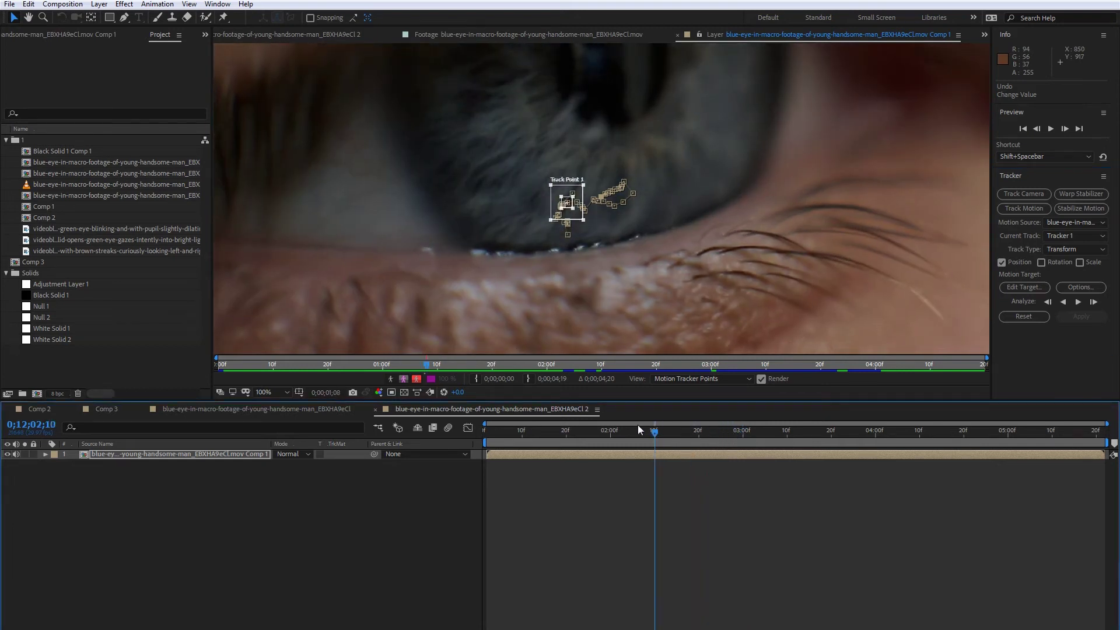
{"action": "key", "text": "ctrl+z"}
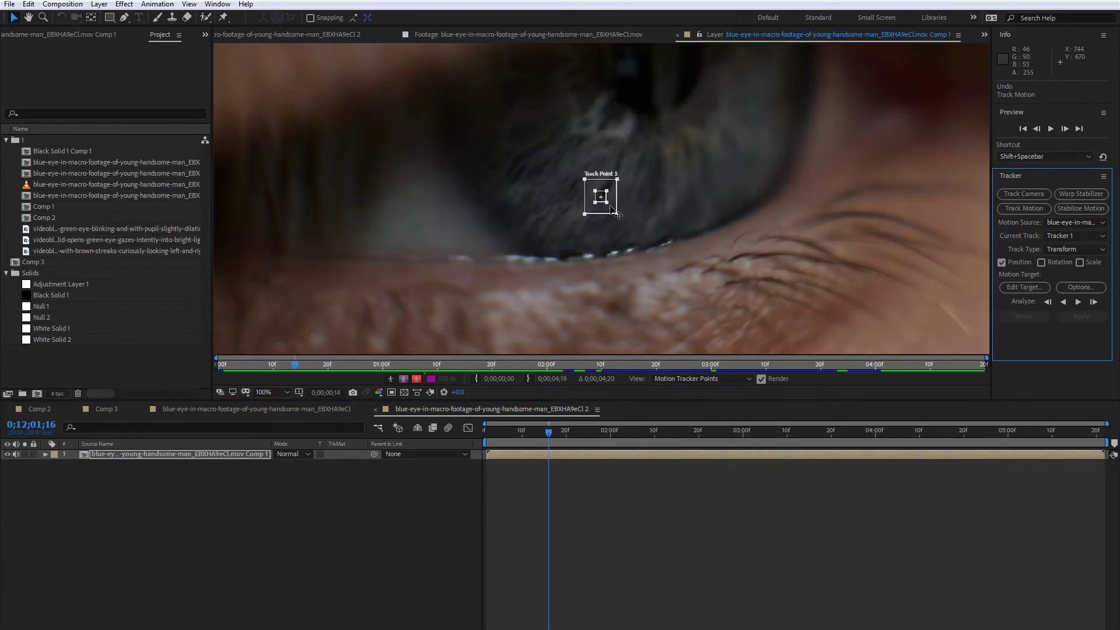
Step: Nudge Track Point 1 to line up with the chosen lower-iris detail at 0;12;01;16
{"action": "key", "text": "period"}
{"action": "left_click_drag", "start_coordinate": [634, 233], "coordinate": [639, 233]}
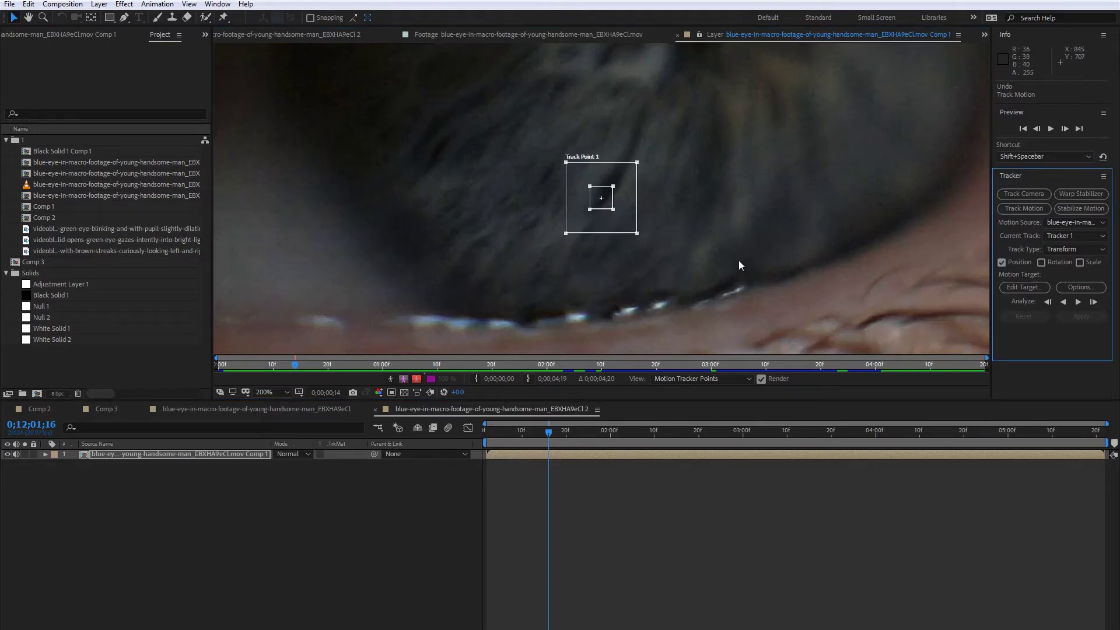
{"action": "left_click_drag", "start_coordinate": [630, 219], "coordinate": [631, 221]}
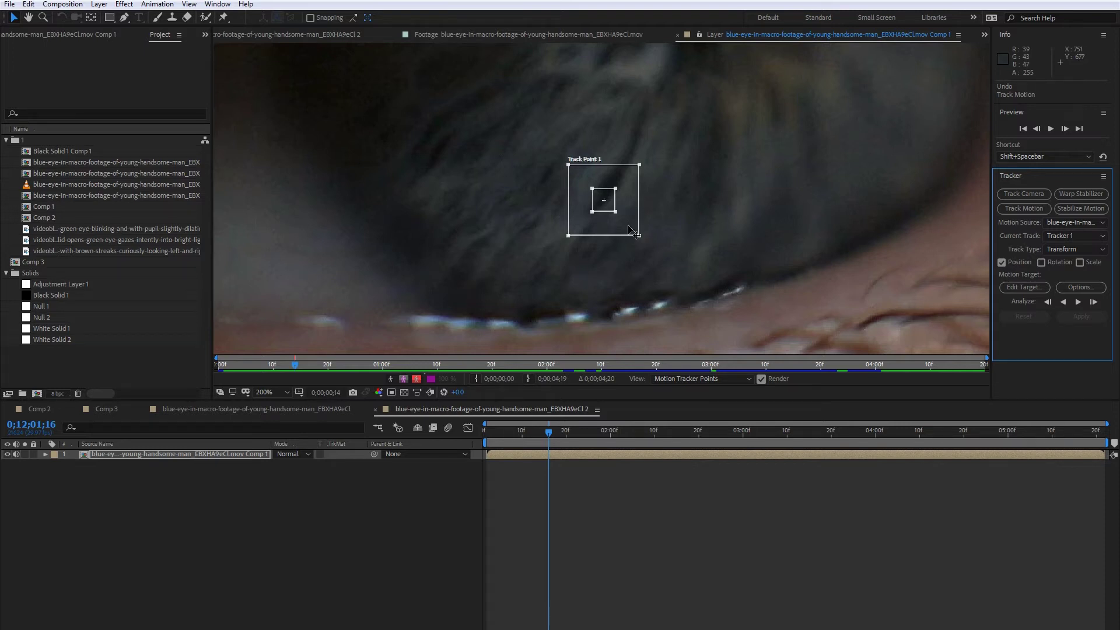
Step: Analyze Track Point 1 forward one frame at a time from 0;12;01;16 to 0;12;01;27
{"action": "left_click", "coordinate": [1096, 302]}
{"action": "left_click", "coordinate": [1096, 302]}
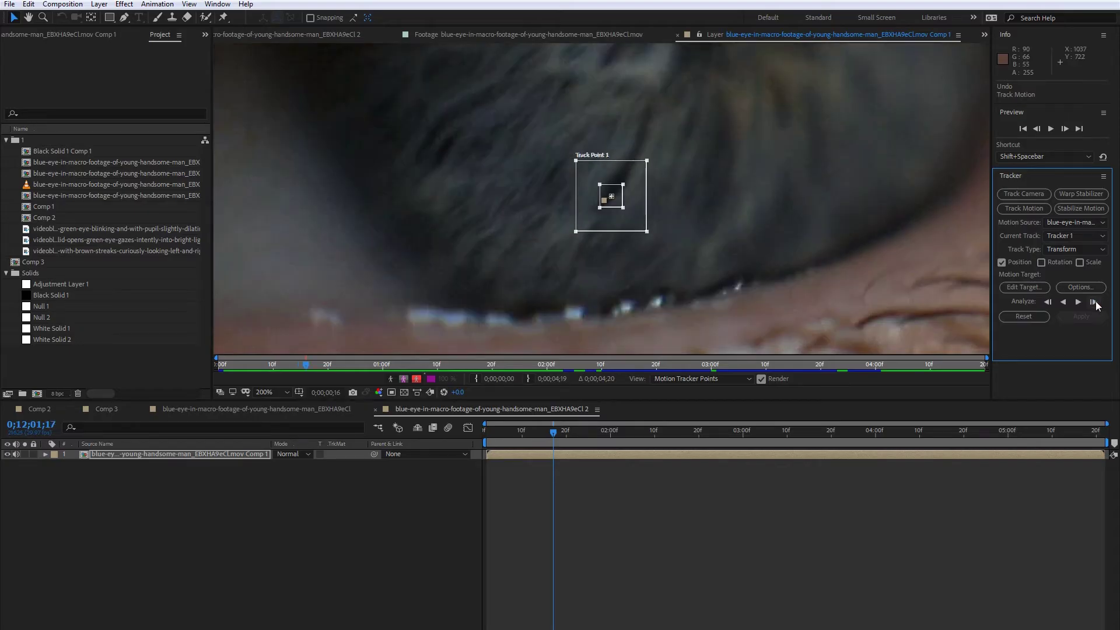
{"action": "left_click", "coordinate": [1096, 302]}
{"action": "left_click", "coordinate": [1094, 302]}
{"action": "left_click", "coordinate": [1094, 302]}
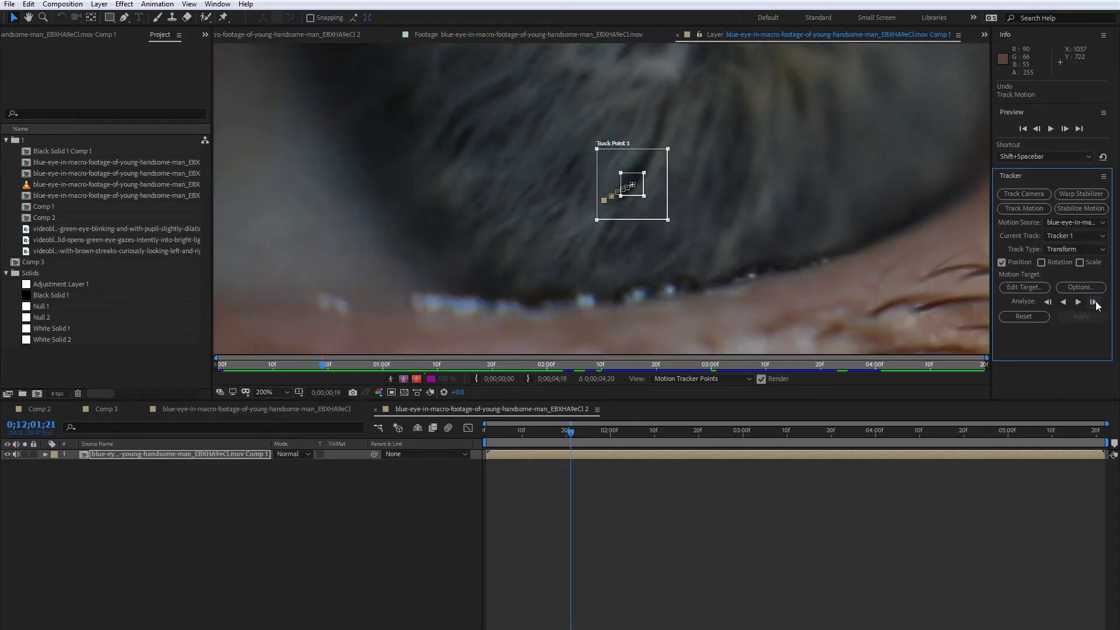
{"action": "left_click", "coordinate": [1094, 302]}
{"action": "left_click", "coordinate": [1094, 302]}
{"action": "left_click", "coordinate": [1094, 301]}
{"action": "left_click", "coordinate": [1094, 302]}
{"action": "left_click", "coordinate": [1094, 302]}
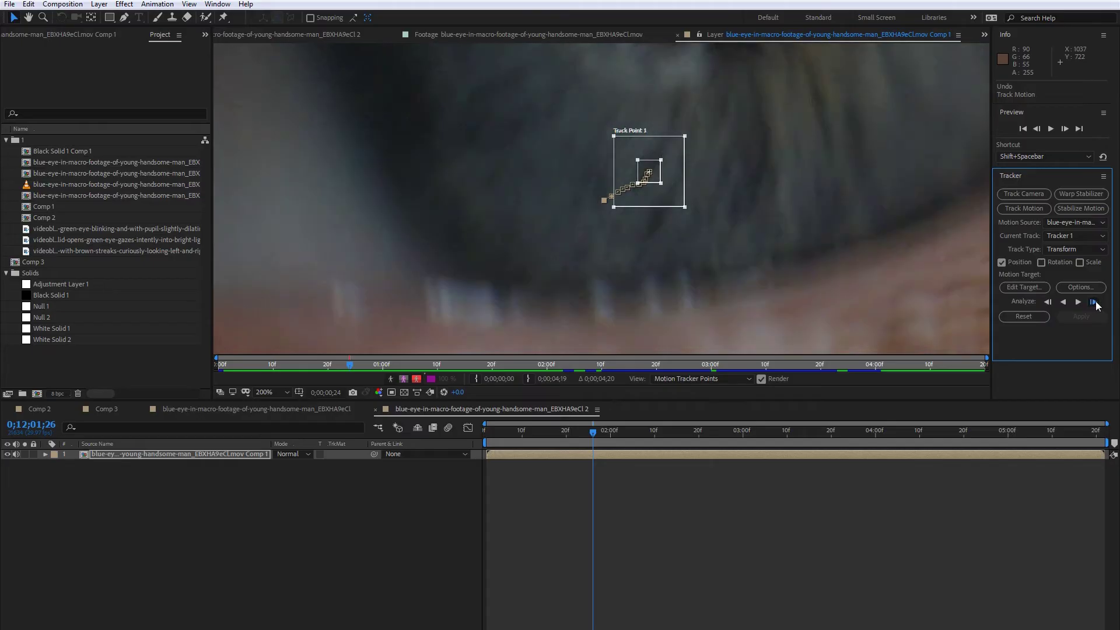
{"action": "left_click", "coordinate": [1094, 302]}
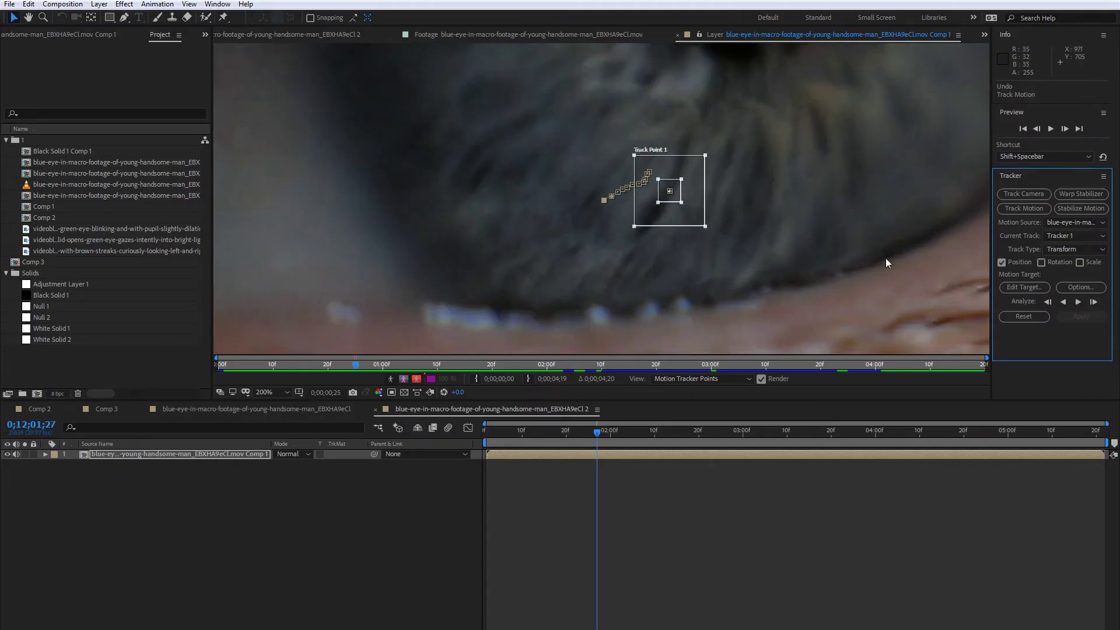
Step: Go back to 0;12;01;25 and re-analyze Track Point 1 one frame forward to 0;12;01;26
{"action": "key", "text": "Page_Up"}
{"action": "key", "text": "Page_Up"}
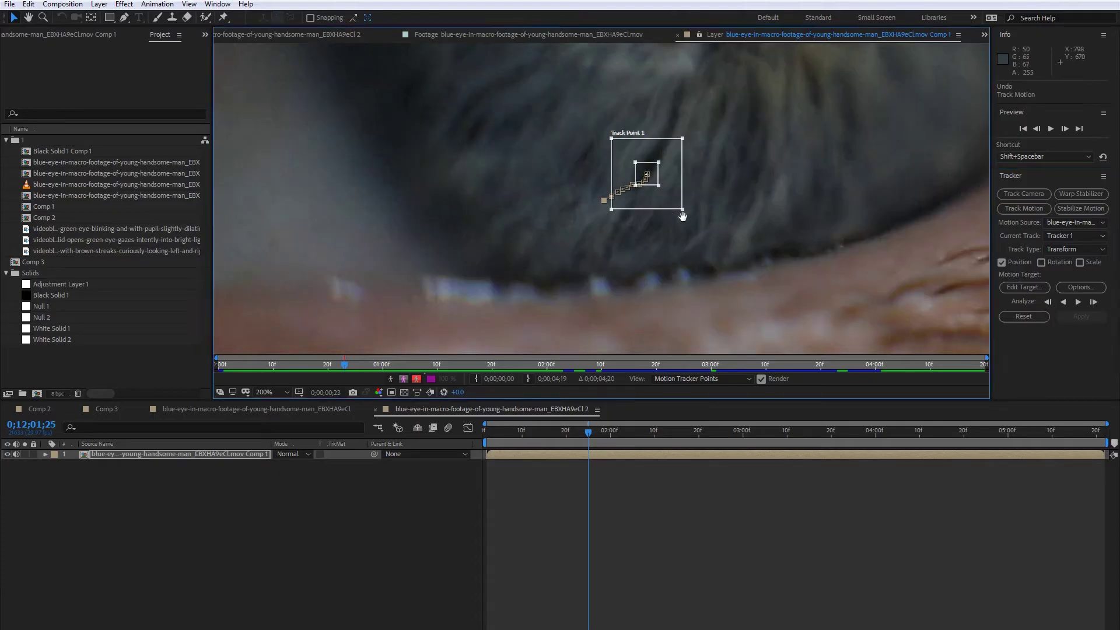
{"action": "left_click_drag", "start_coordinate": [660, 215], "coordinate": [594, 254]}
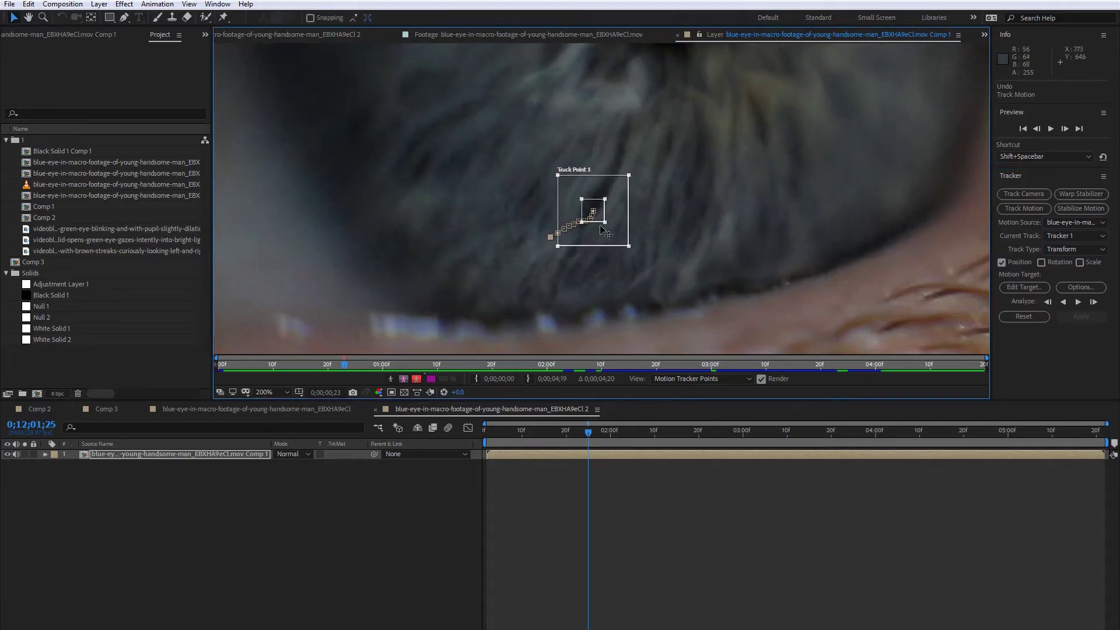
{"action": "left_click", "coordinate": [1093, 304]}
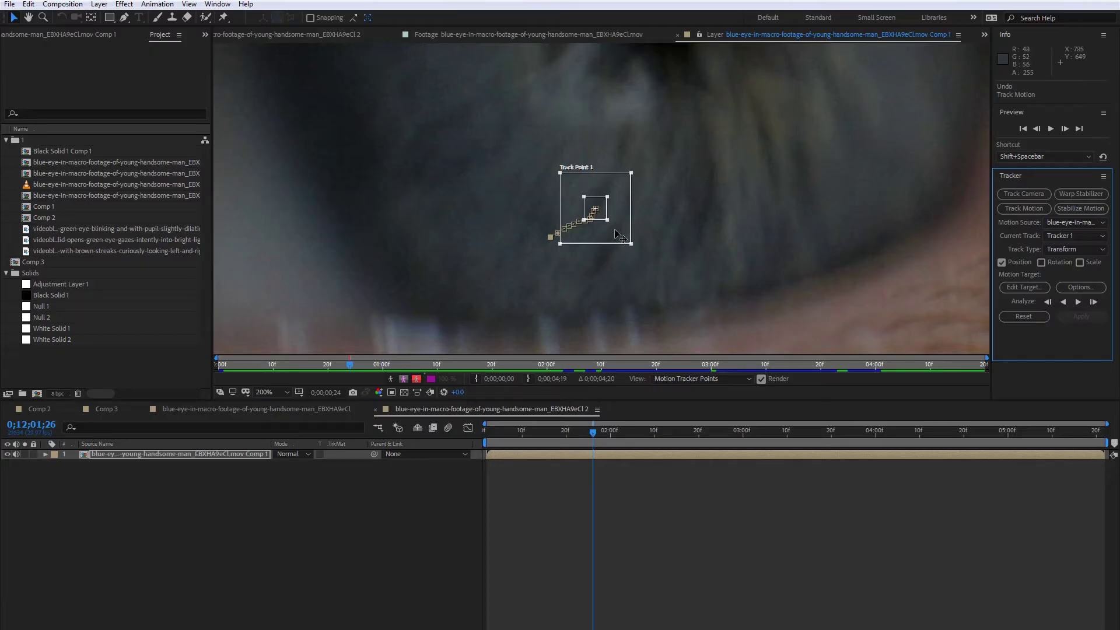
Step: Reposition Track Point 1 lower on the iris at 0;12;01;26 and analyze forward to 0;12;01;28, correcting its placement between frames
{"action": "left_click_drag", "start_coordinate": [619, 248], "coordinate": [622, 279]}
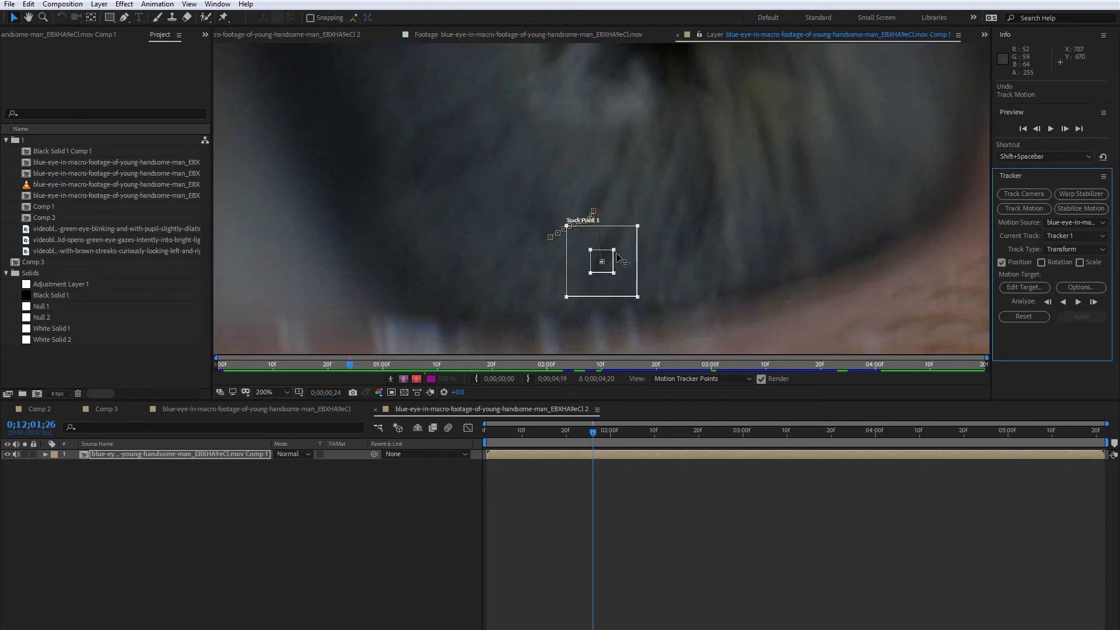
{"action": "left_click_drag", "start_coordinate": [627, 281], "coordinate": [627, 281]}
{"action": "left_click", "coordinate": [1094, 302]}
{"action": "left_click_drag", "start_coordinate": [618, 289], "coordinate": [621, 287]}
{"action": "left_click", "coordinate": [1094, 302]}
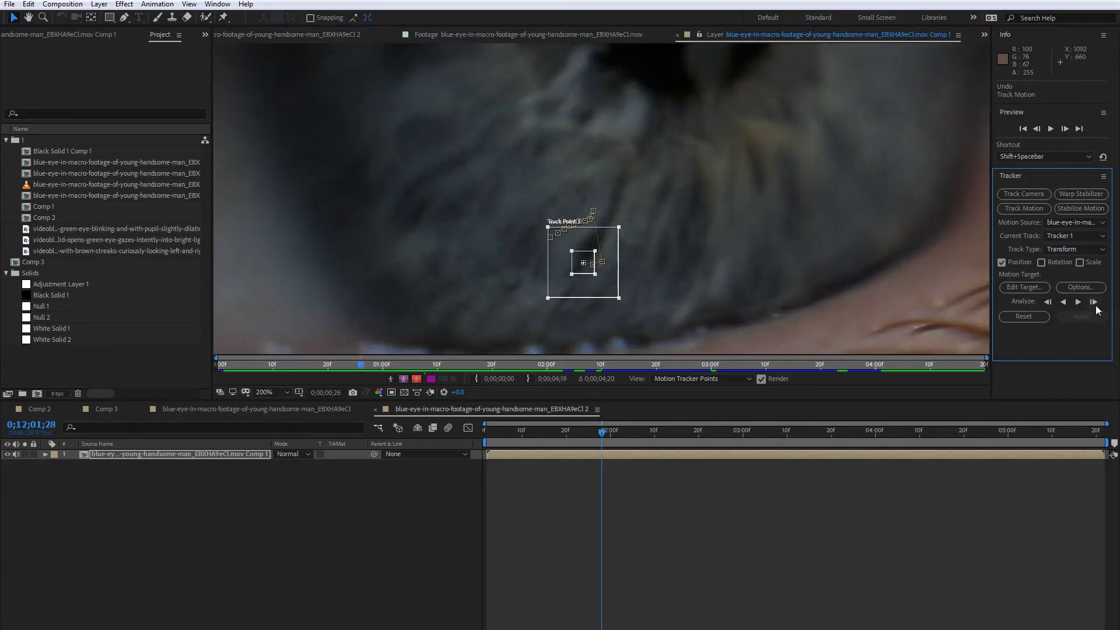
Step: Continue analyzing Track Point 1 forward frame by frame from 0;12;01;28 to 0;12;02;18
{"action": "left_click", "coordinate": [1094, 304]}
{"action": "left_click", "coordinate": [1094, 304]}
{"action": "left_click", "coordinate": [1094, 304]}
{"action": "left_click", "coordinate": [1094, 302]}
{"action": "left_click", "coordinate": [1095, 302]}
{"action": "left_click", "coordinate": [1095, 302]}
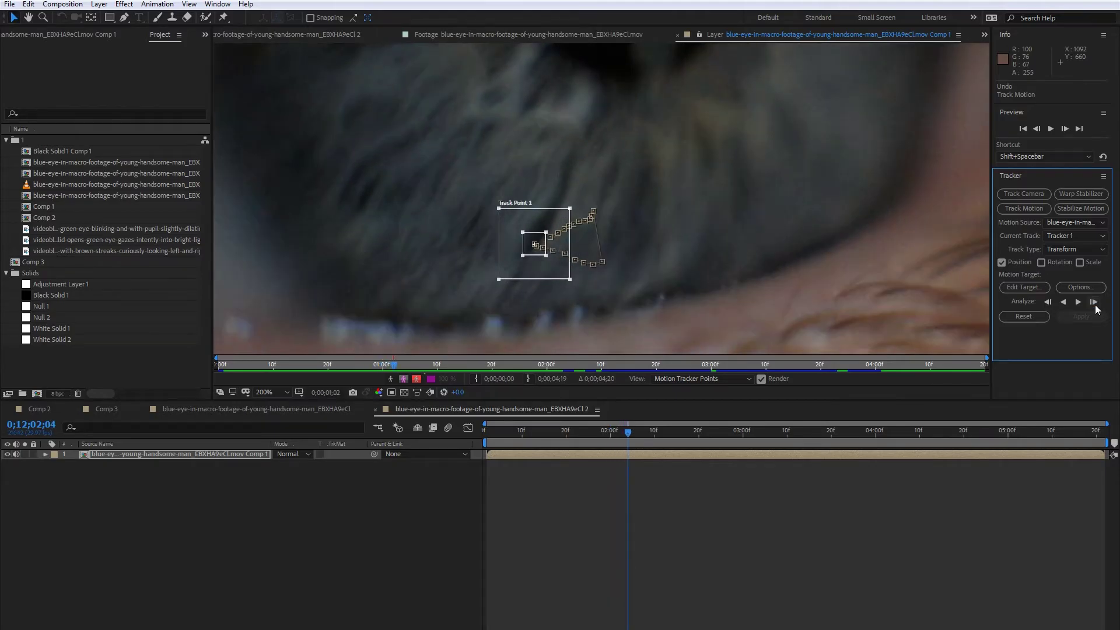
{"action": "left_click", "coordinate": [1095, 302]}
{"action": "left_click", "coordinate": [1094, 303]}
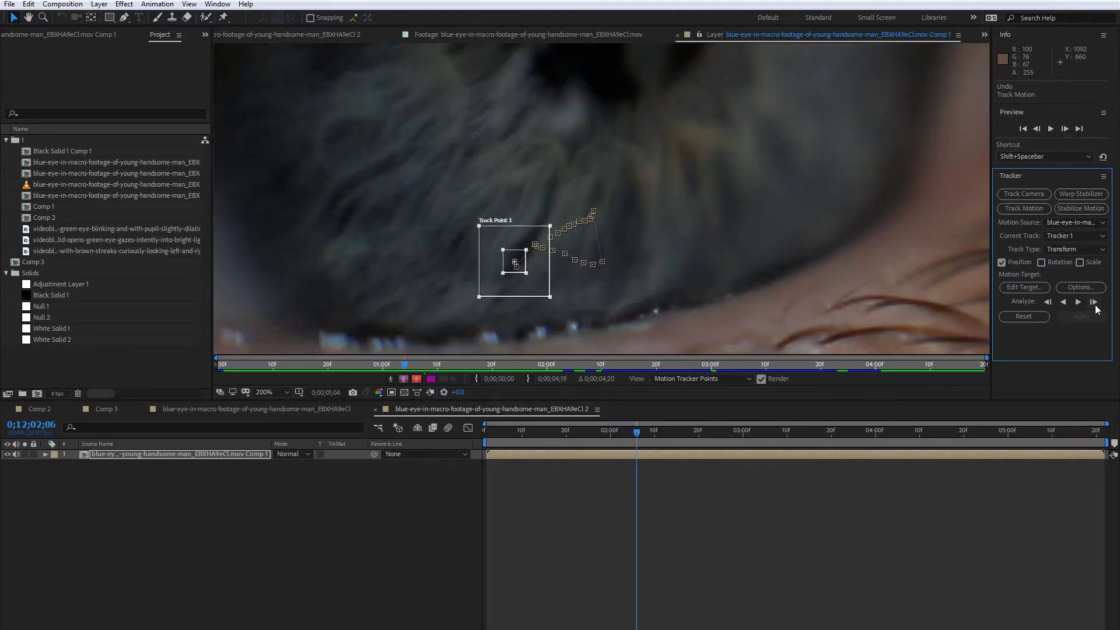
{"action": "left_click", "coordinate": [1095, 302]}
{"action": "left_click", "coordinate": [1095, 302]}
{"action": "left_click", "coordinate": [1095, 302]}
{"action": "left_click", "coordinate": [1094, 302]}
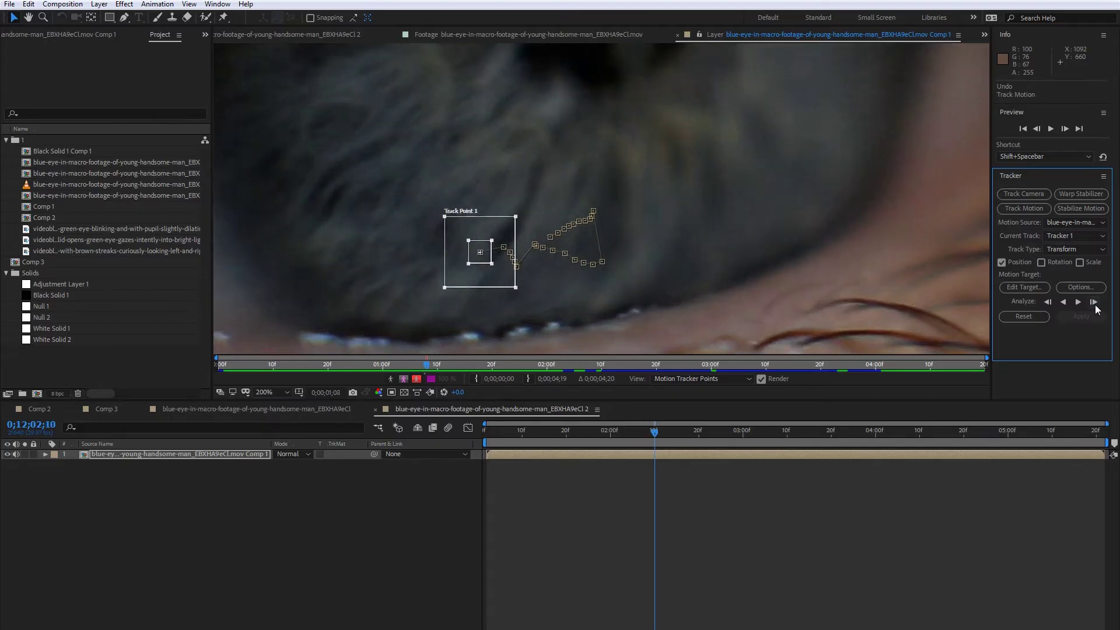
{"action": "left_click", "coordinate": [1094, 305]}
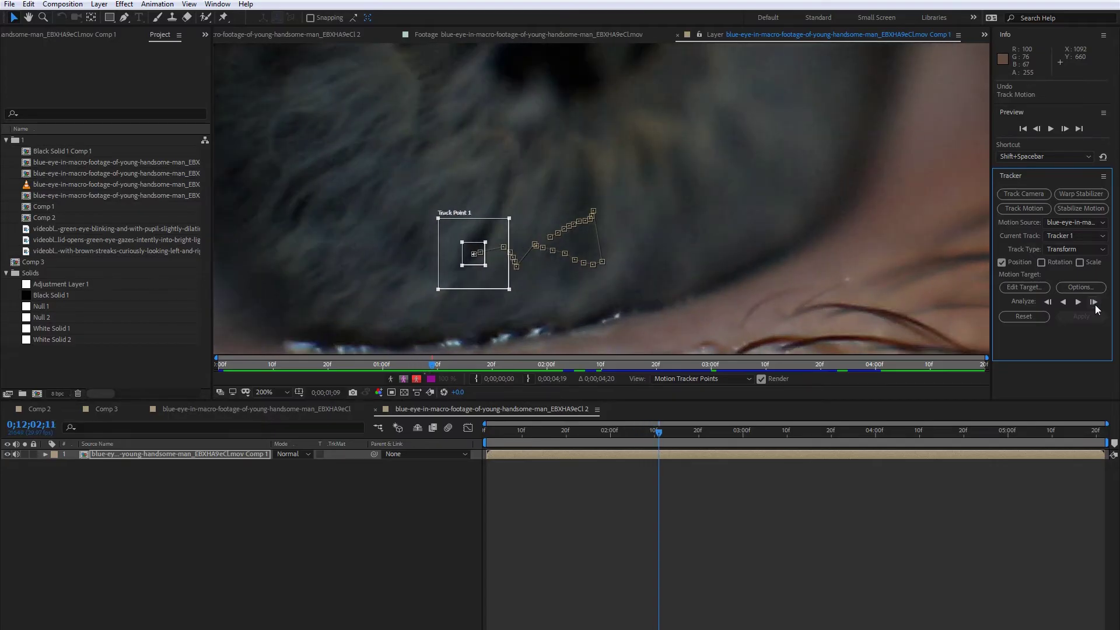
{"action": "left_click", "coordinate": [1095, 304]}
{"action": "left_click", "coordinate": [1095, 305]}
{"action": "left_click", "coordinate": [1095, 304]}
{"action": "left_click", "coordinate": [1094, 304]}
{"action": "left_click", "coordinate": [1094, 304]}
{"action": "left_click", "coordinate": [1094, 304]}
{"action": "left_click", "coordinate": [1094, 305]}
Step: Adjust Track Point 1 at 0;12;02;18, analyze one frame forward, and reposition it higher on the iris at 0;12;02;19
{"action": "left_click", "coordinate": [579, 213]}
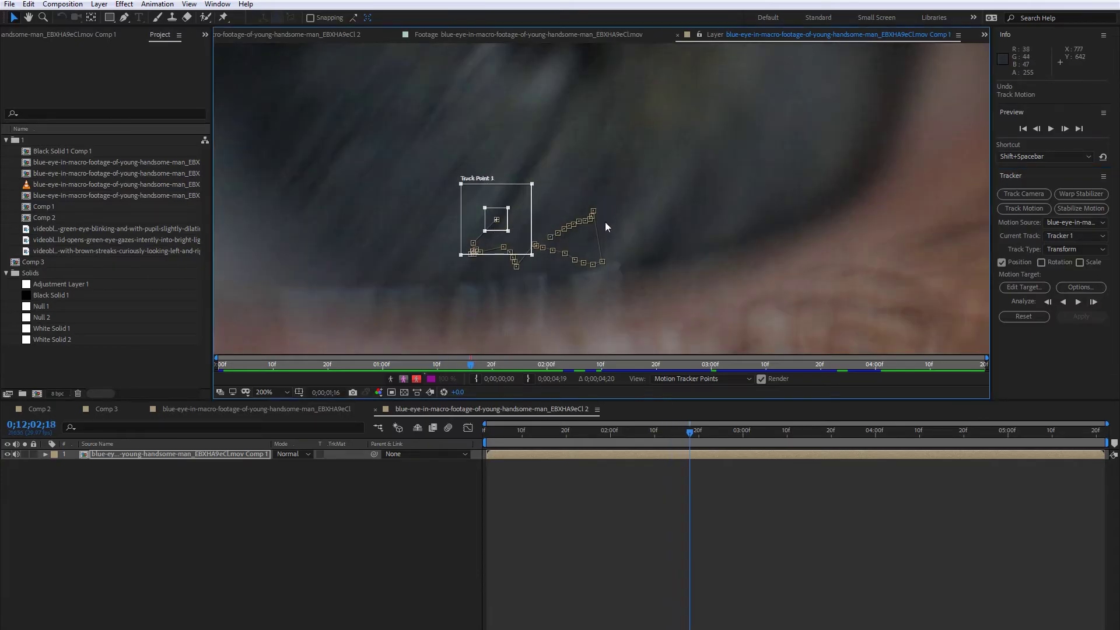
{"action": "key", "text": "h"}
{"action": "left_click_drag", "start_coordinate": [572, 204], "coordinate": [490, 254]}
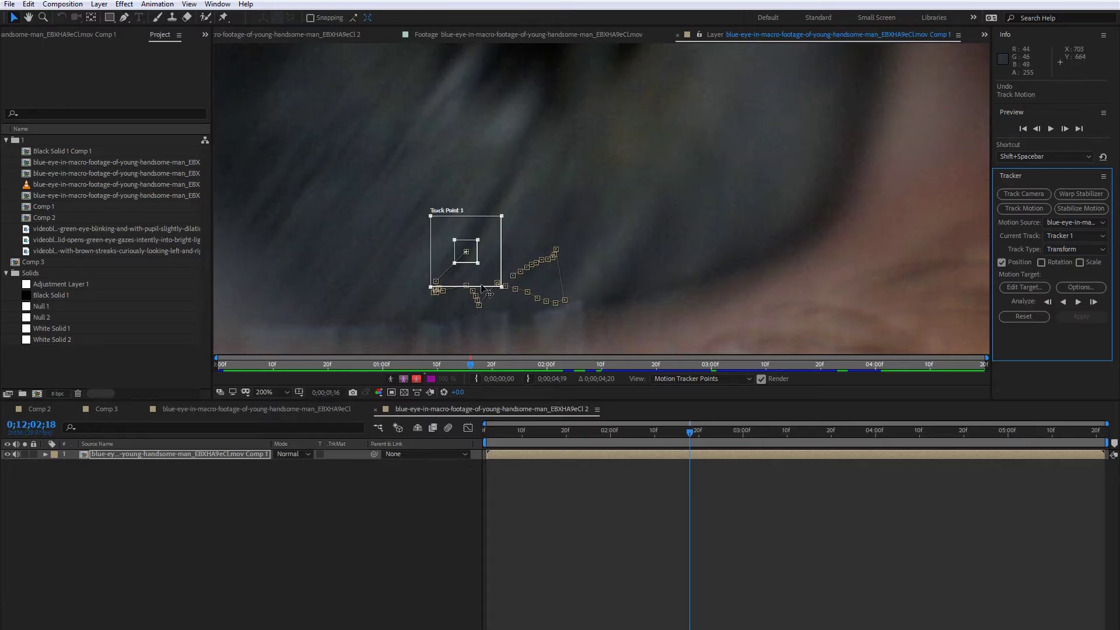
{"action": "left_click", "coordinate": [1094, 302]}
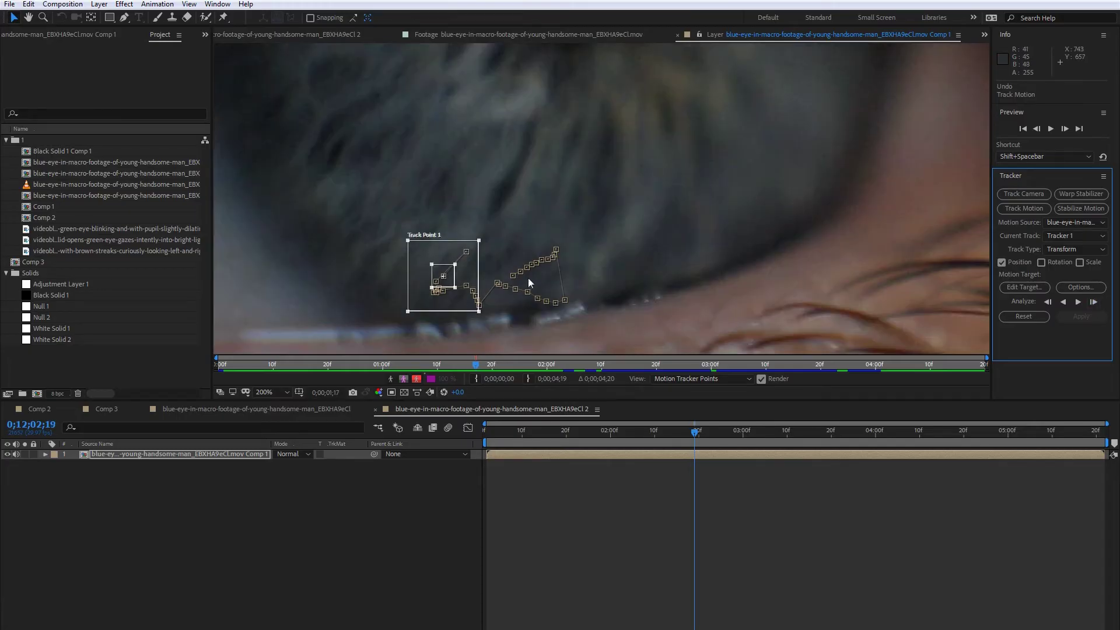
{"action": "left_click_drag", "start_coordinate": [497, 241], "coordinate": [532, 188]}
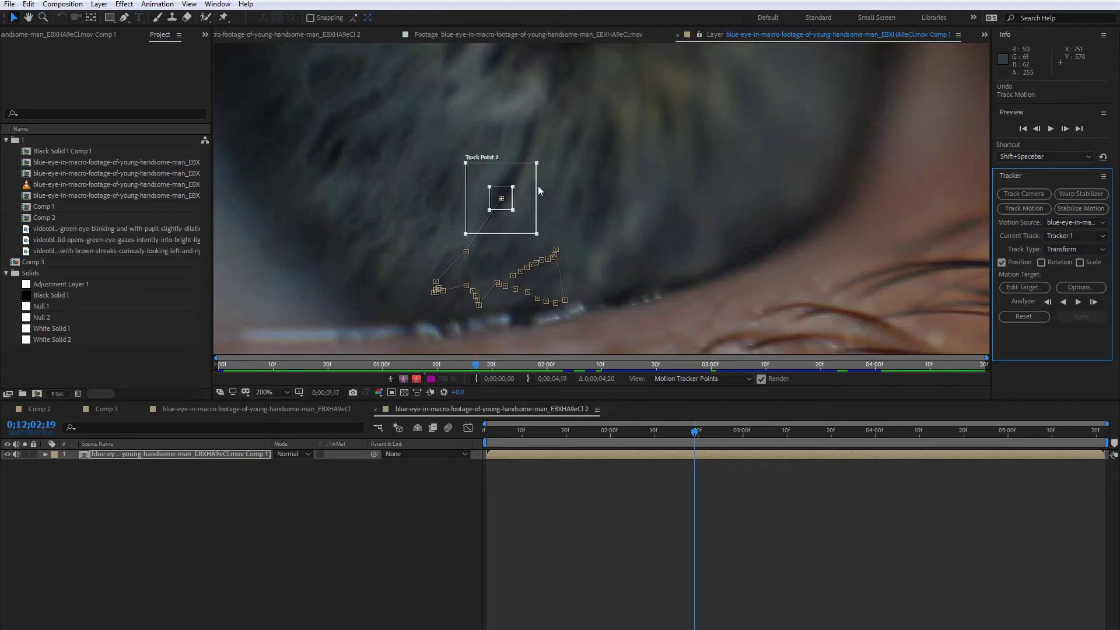
Step: Compare Track Point 1's placement on the iris across frames 0;12;02;17 to 0;12;02;19
{"action": "key", "text": "Page_Up"}
{"action": "key", "text": "Page_Up"}
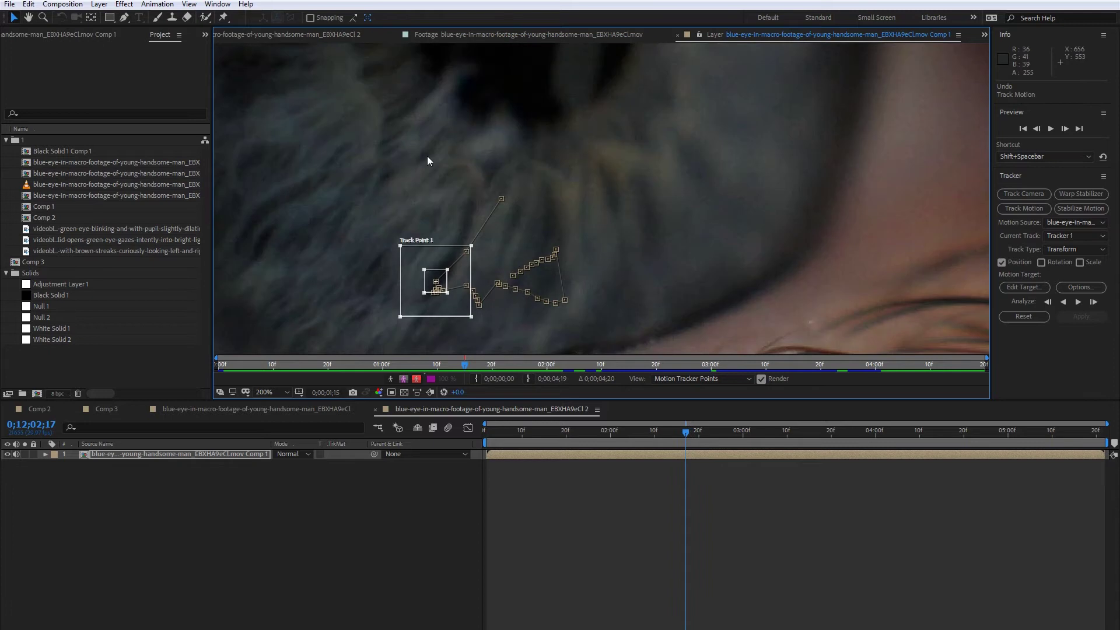
{"action": "key", "text": "Page_Down"}
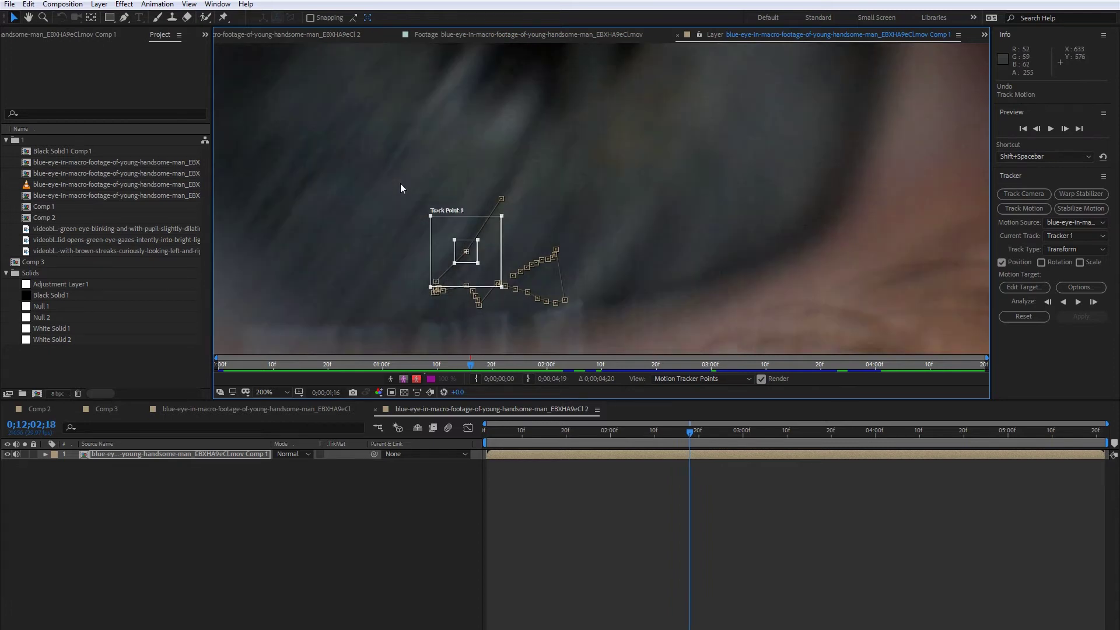
{"action": "key", "text": "Page_Down"}
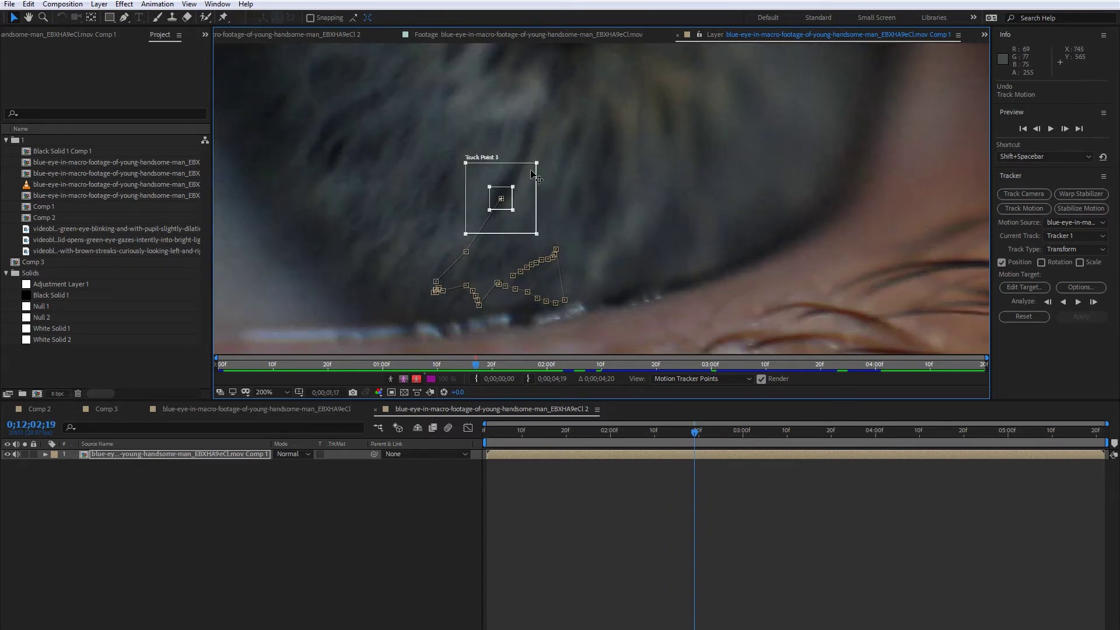
{"action": "key", "text": "Page_Up"}
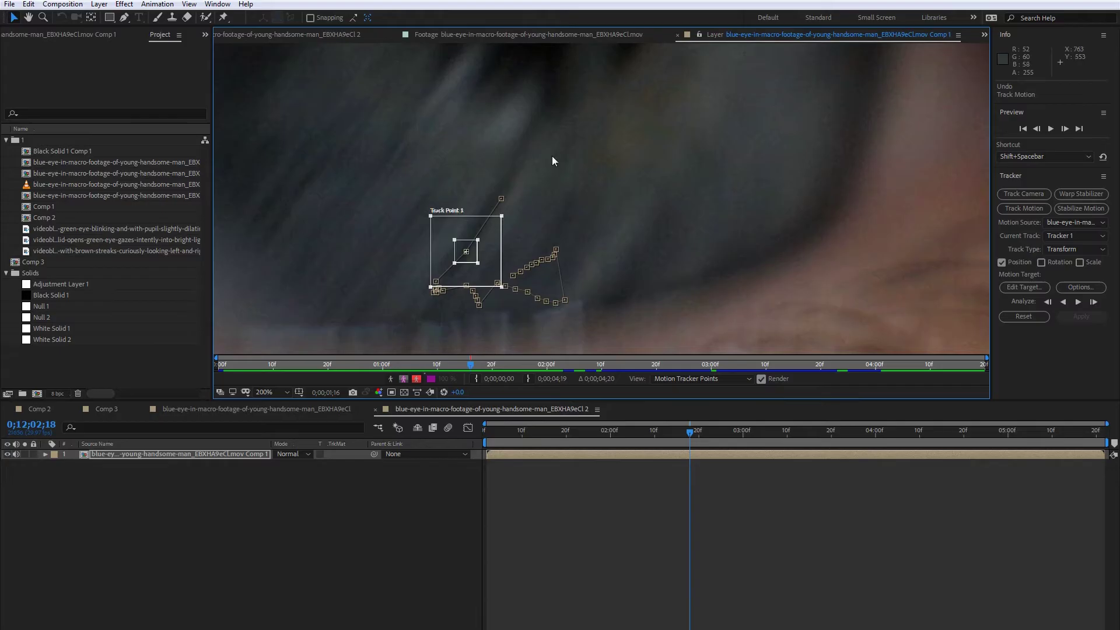
{"action": "key", "text": "Page_Down"}
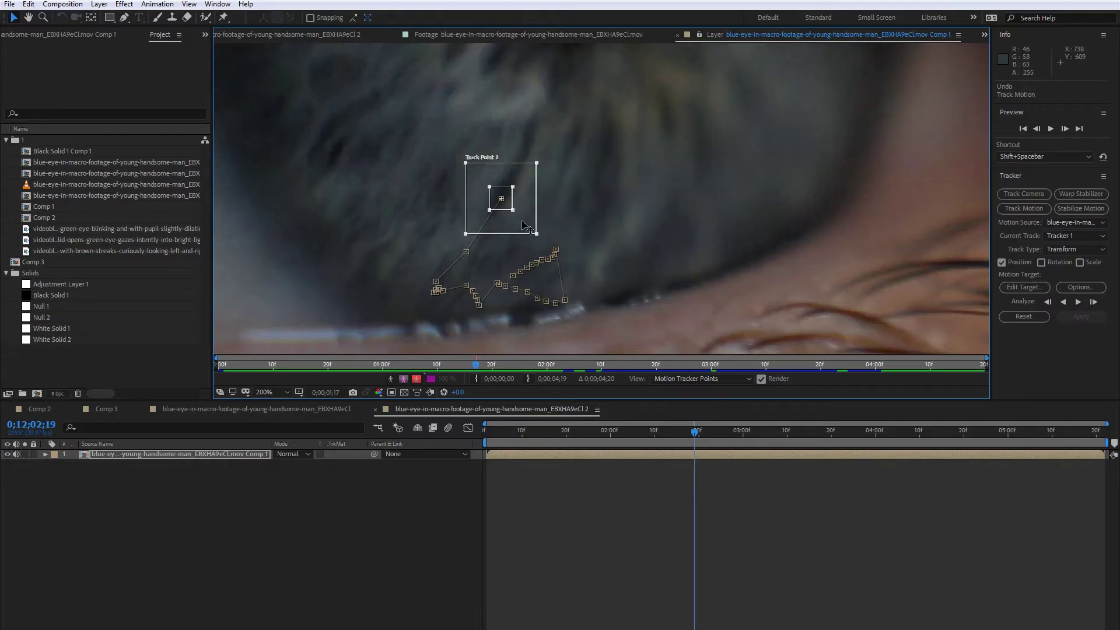
Step: Analyze Track Point 1 forward from 0;12;02;19 to 0;12;03;15, nudging it back onto the iris detail along the way
{"action": "left_click", "coordinate": [1095, 302]}
{"action": "left_click", "coordinate": [1094, 303]}
{"action": "left_click_drag", "start_coordinate": [539, 224], "coordinate": [539, 227]}
{"action": "left_click", "coordinate": [1094, 302]}
{"action": "left_click", "coordinate": [1094, 302]}
{"action": "left_click", "coordinate": [1094, 302]}
{"action": "left_click", "coordinate": [1095, 303]}
{"action": "left_click", "coordinate": [1095, 302]}
{"action": "left_click", "coordinate": [1095, 302]}
{"action": "left_click", "coordinate": [1094, 302]}
{"action": "left_click", "coordinate": [1095, 302]}
{"action": "left_click", "coordinate": [1078, 302]}
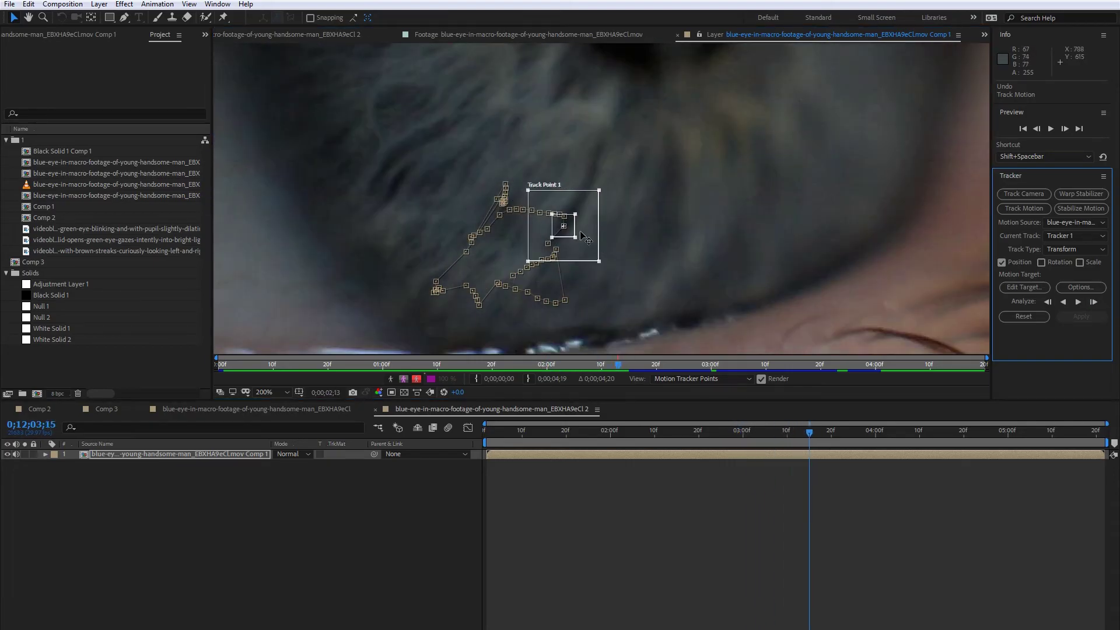
Step: Nudge Track Point 1 slightly at 0;12;03;15 and analyze one frame forward to 0;12;03;16
{"action": "left_click_drag", "start_coordinate": [583, 238], "coordinate": [585, 235]}
{"action": "left_click", "coordinate": [1003, 222]}
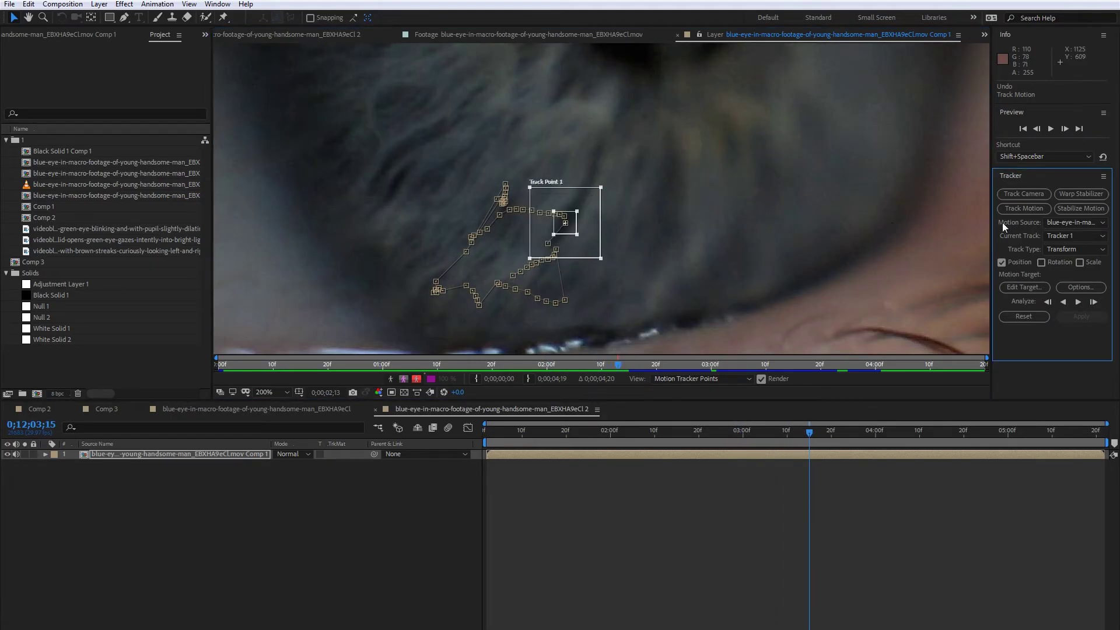
{"action": "left_click", "coordinate": [1094, 302]}
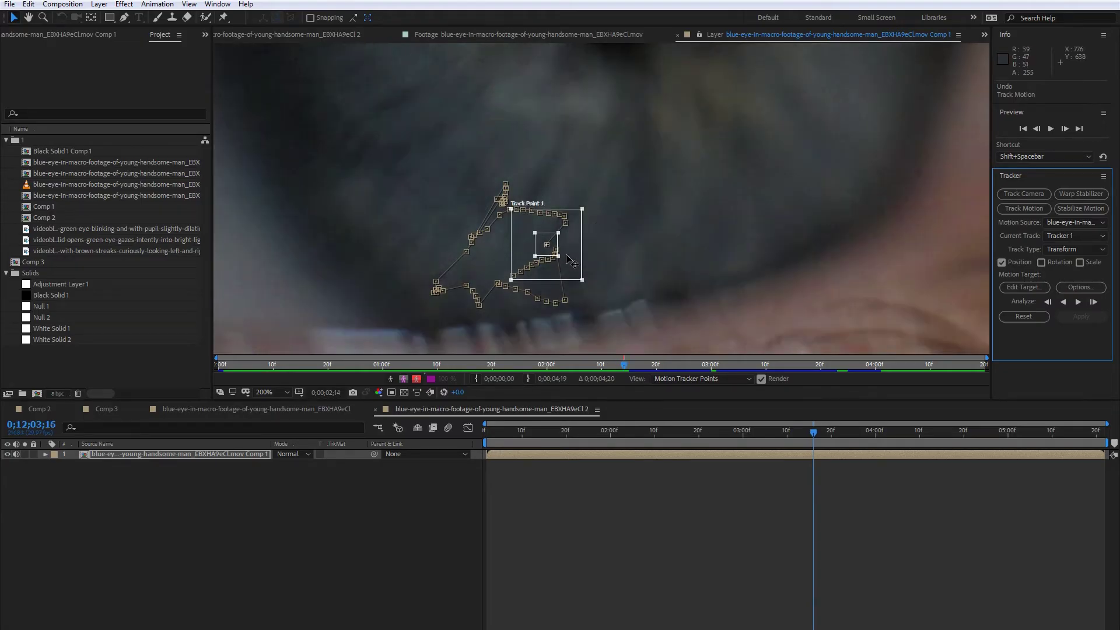
Step: Move Track Point 1 higher on the iris at 0;12;03;16 and analyze one frame forward to 0;12;03;17
{"action": "key", "text": "comma"}
{"action": "scroll", "coordinate": [569, 251], "scroll_direction": "up", "scroll_amount": 1}
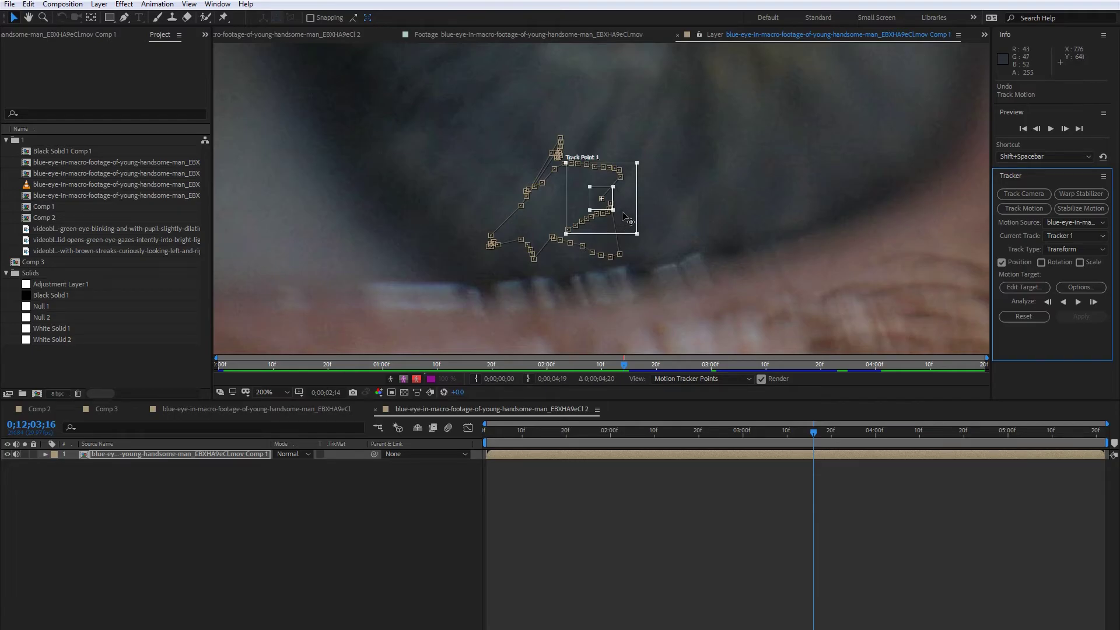
{"action": "left_click_drag", "start_coordinate": [625, 208], "coordinate": [611, 165]}
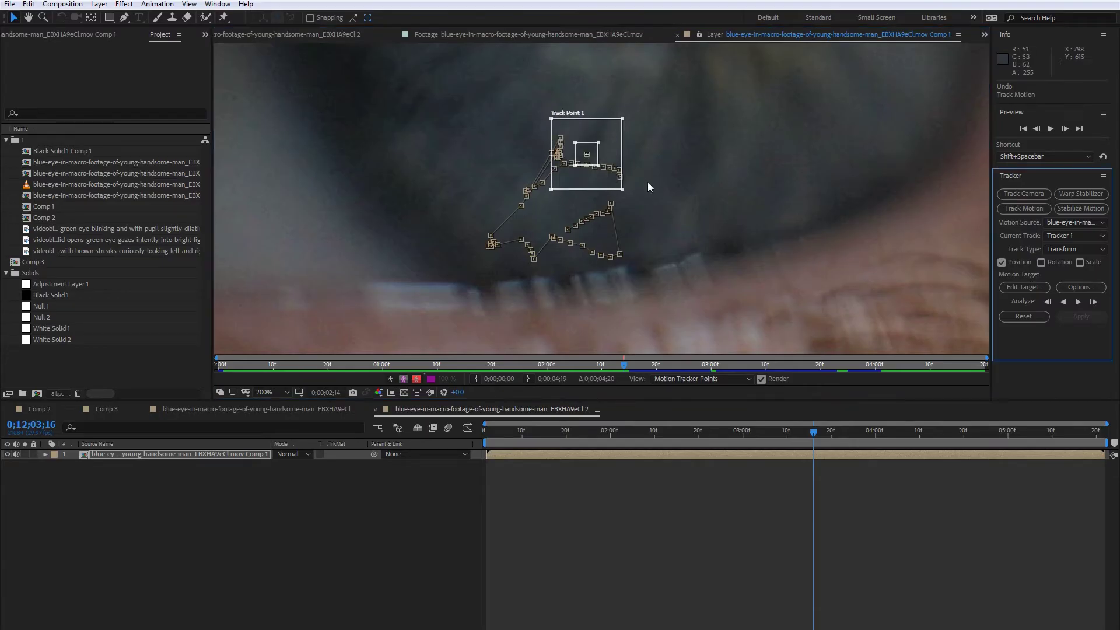
{"action": "left_click", "coordinate": [1094, 301]}
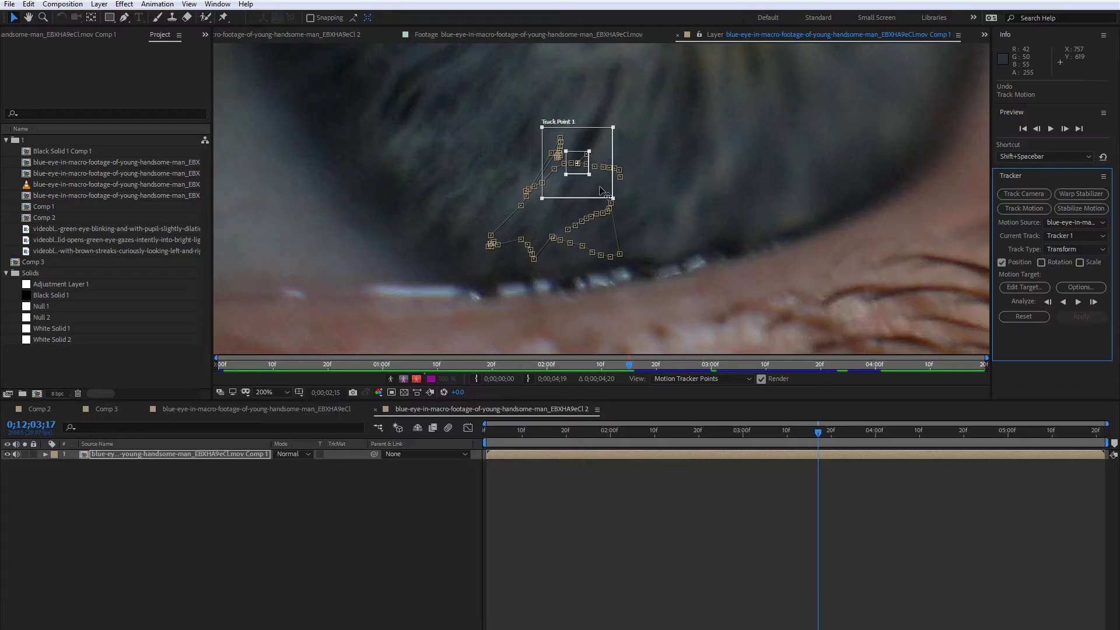
Step: Shift Track Point 1 slightly higher at 0;12;03;17 and analyze forward to the clip's end at 0;12;05;21, correcting its placement when needed
{"action": "left_click_drag", "start_coordinate": [600, 186], "coordinate": [602, 171]}
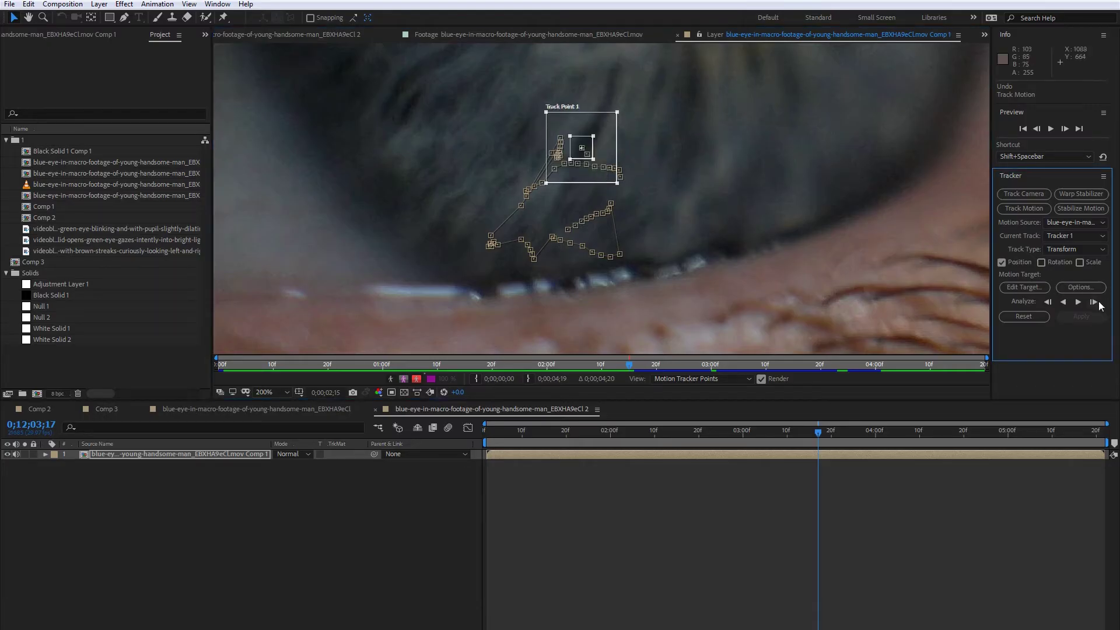
{"action": "left_click", "coordinate": [1094, 302]}
{"action": "left_click_drag", "start_coordinate": [614, 156], "coordinate": [611, 157]}
{"action": "left_click", "coordinate": [1015, 255]}
{"action": "left_click", "coordinate": [1093, 303]}
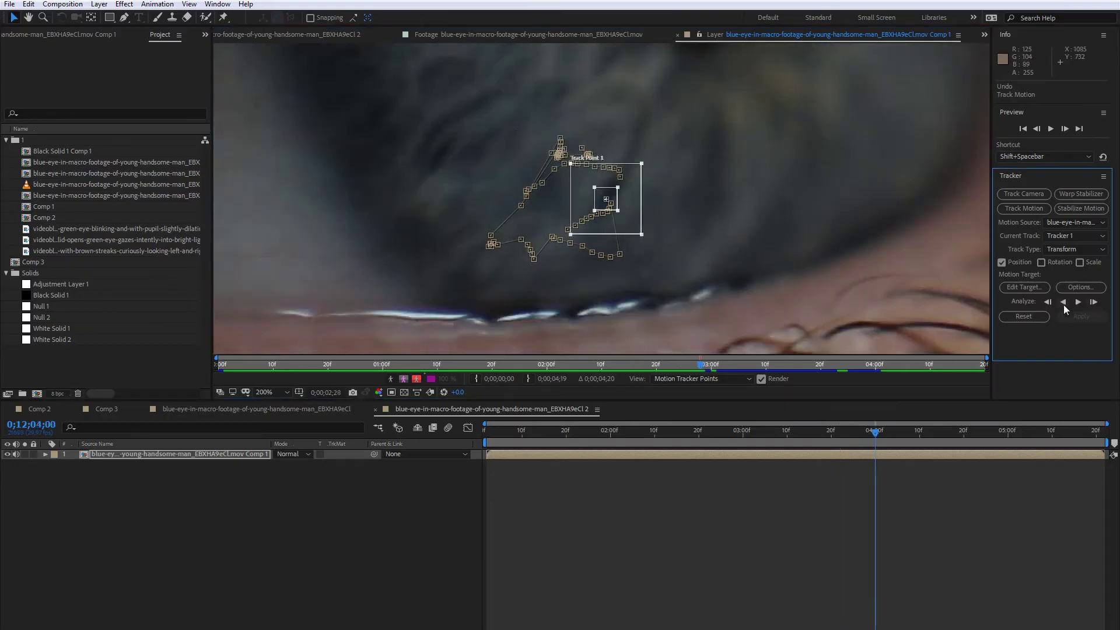
{"action": "left_click", "coordinate": [1094, 302]}
{"action": "left_click", "coordinate": [1093, 302]}
{"action": "left_click", "coordinate": [1094, 302]}
Step: Reveal the tracker keyframes in the timeline, return to 0;12;01;17 and nudge Track Point 1 to feature center 734.5, 652.0
{"action": "left_click", "coordinate": [1064, 457]}
{"action": "key", "text": "u"}
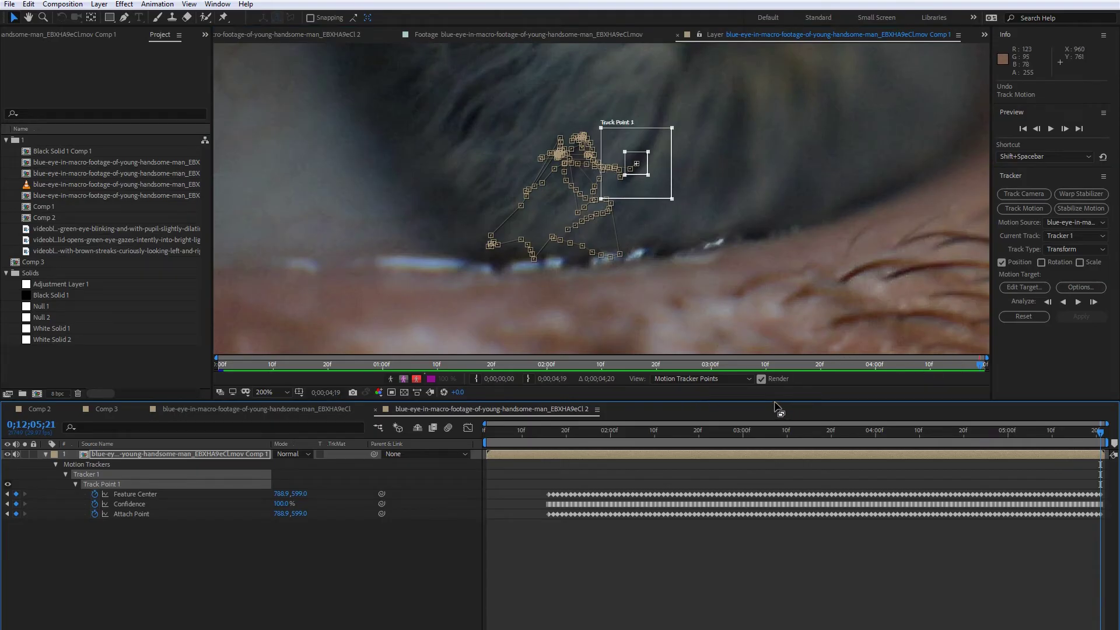
{"action": "left_click_drag", "start_coordinate": [1104, 439], "coordinate": [542, 461]}
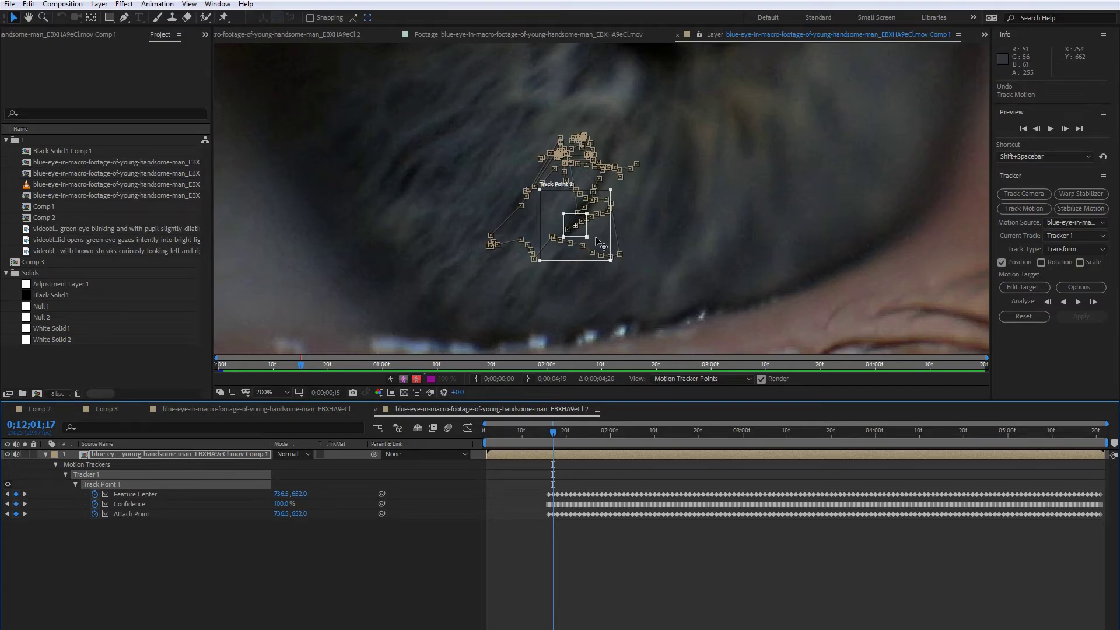
{"action": "left_click_drag", "start_coordinate": [601, 244], "coordinate": [598, 240]}
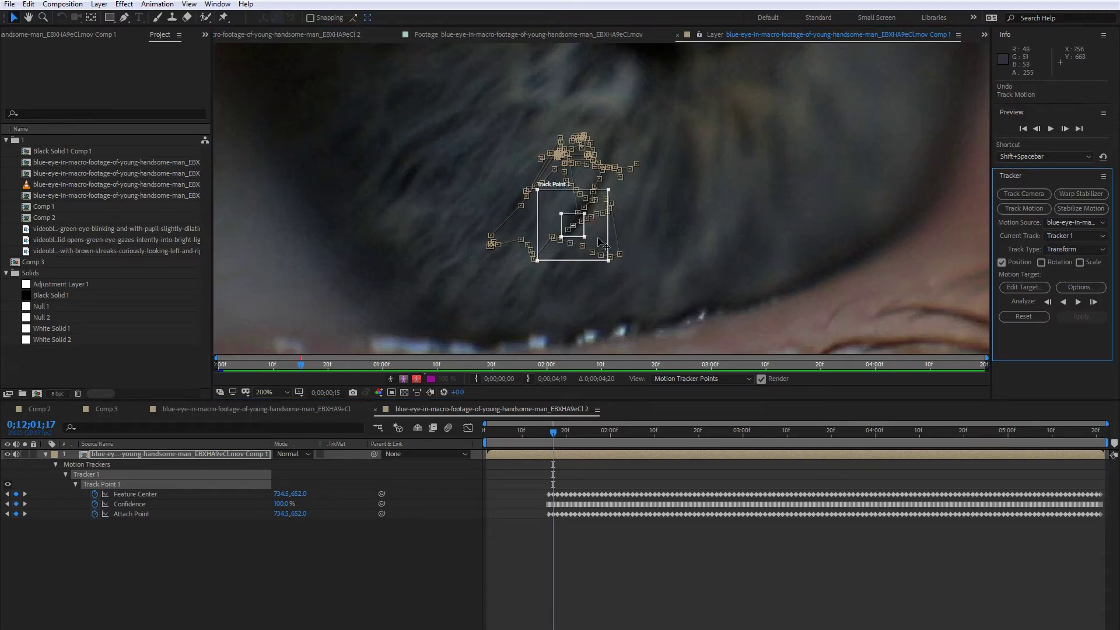
Step: Analyze backward one frame at a time to 0;12;01;15, correcting Track Point 1 and placing its feature center at 723.6, 653.0 on that frame
{"action": "left_click", "coordinate": [1047, 301]}
{"action": "left_click_drag", "start_coordinate": [582, 227], "coordinate": [581, 224]}
{"action": "left_click", "coordinate": [1048, 302]}
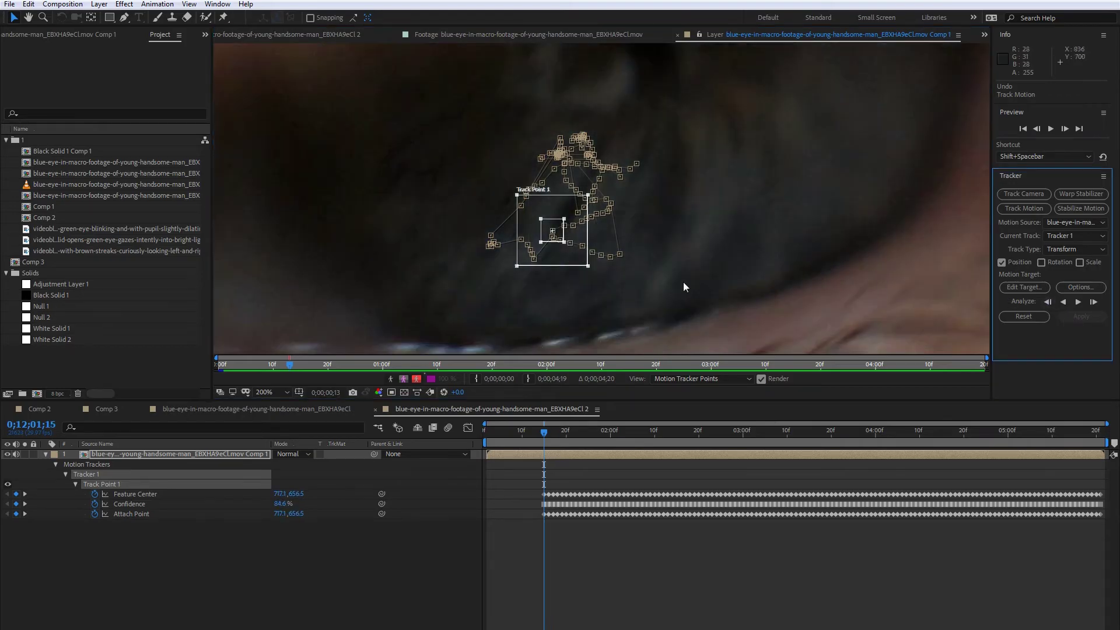
{"action": "left_click_drag", "start_coordinate": [569, 253], "coordinate": [568, 252]}
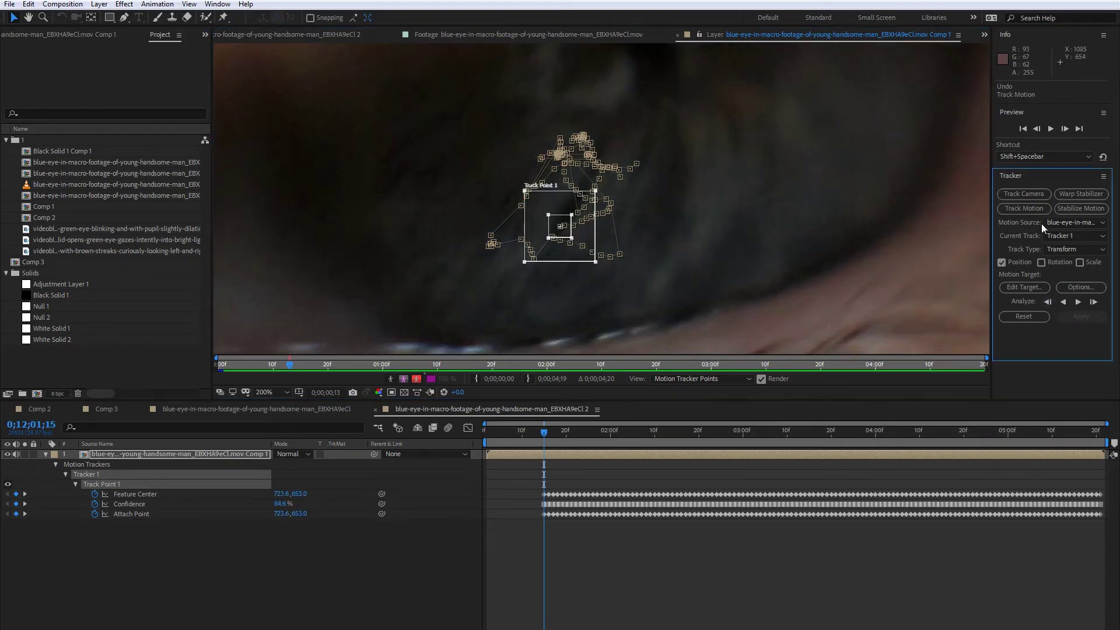
Step: Analyze backward frame by frame to 0;12;01;13, placing Track Point 1 at 737.8, 638.3 on 0;12;01;14 and at 724.3, 659.9 on 0;12;01;13
{"action": "left_click", "coordinate": [1050, 302]}
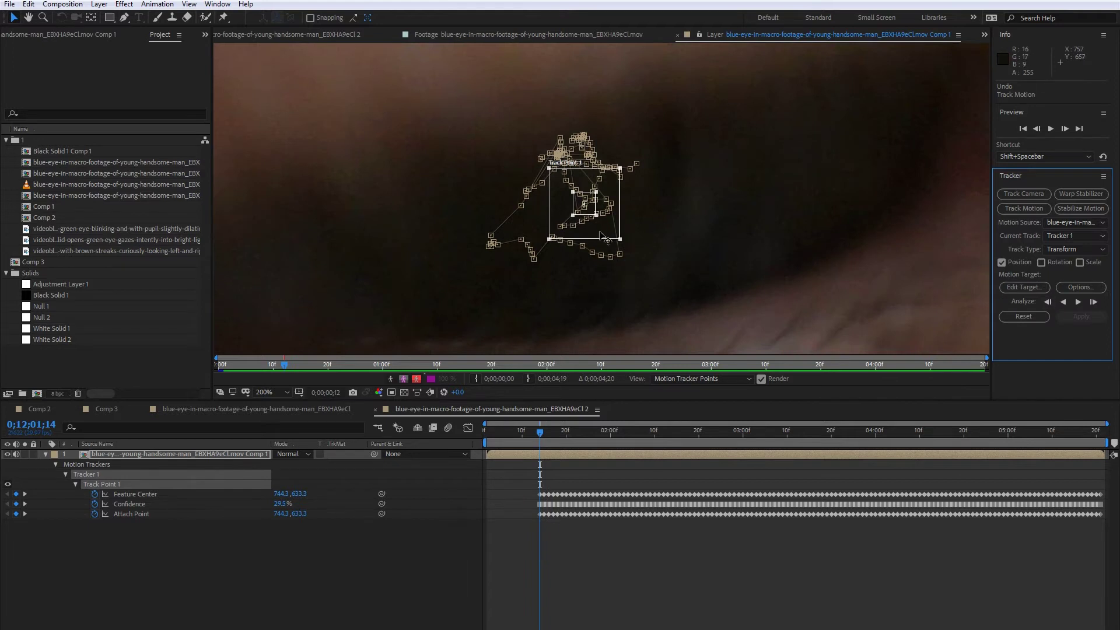
{"action": "left_click_drag", "start_coordinate": [596, 240], "coordinate": [595, 239]}
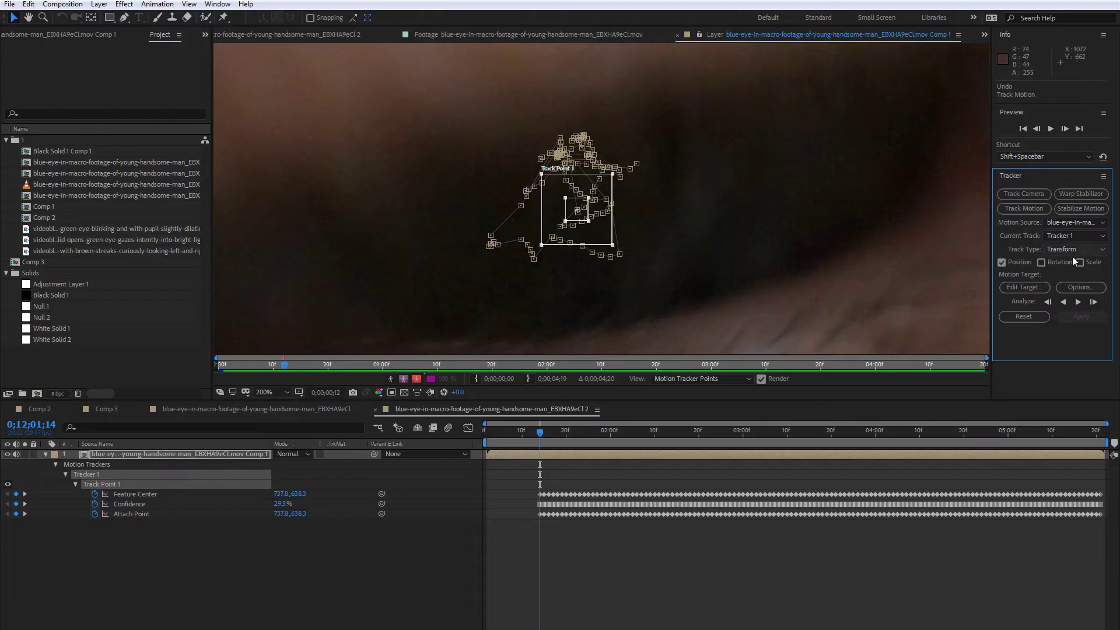
{"action": "left_click", "coordinate": [1051, 302]}
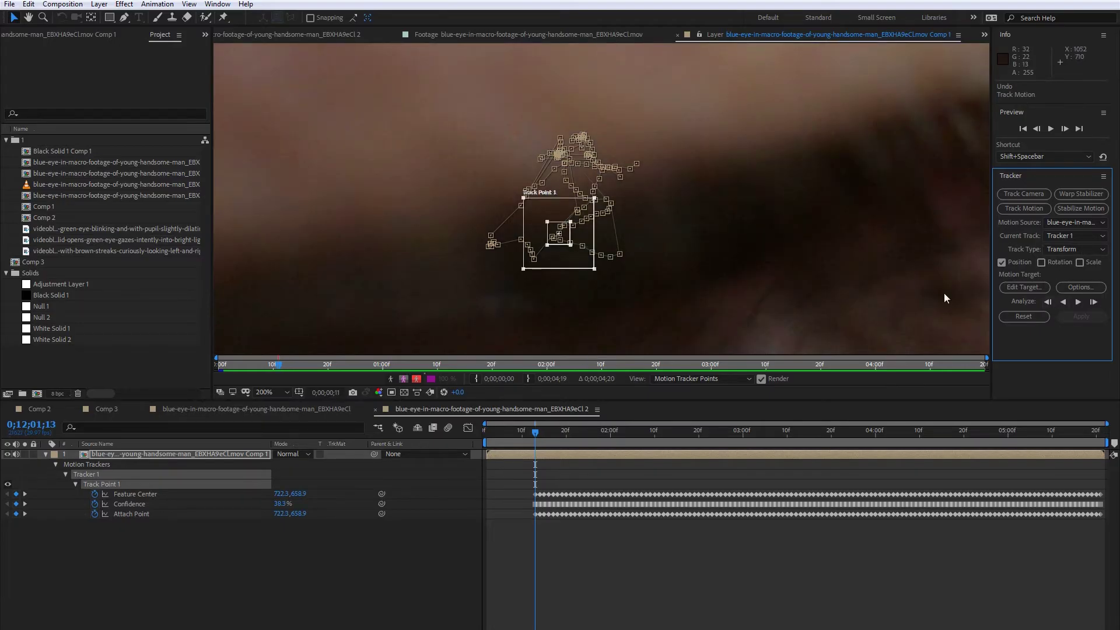
{"action": "key", "text": "comma"}
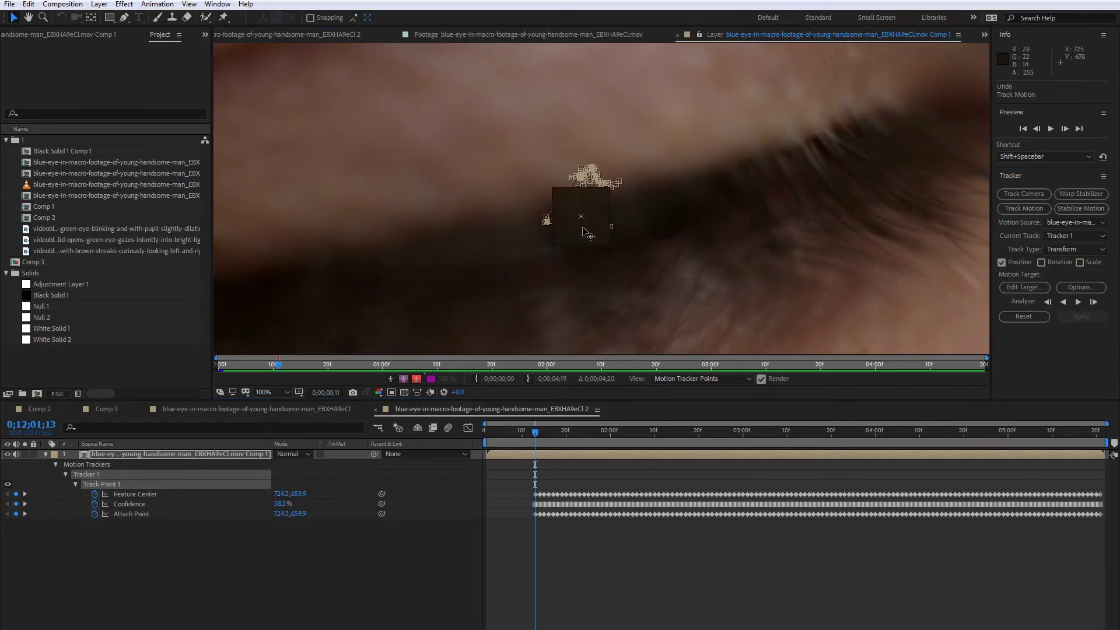
{"action": "left_click_drag", "start_coordinate": [583, 228], "coordinate": [584, 229]}
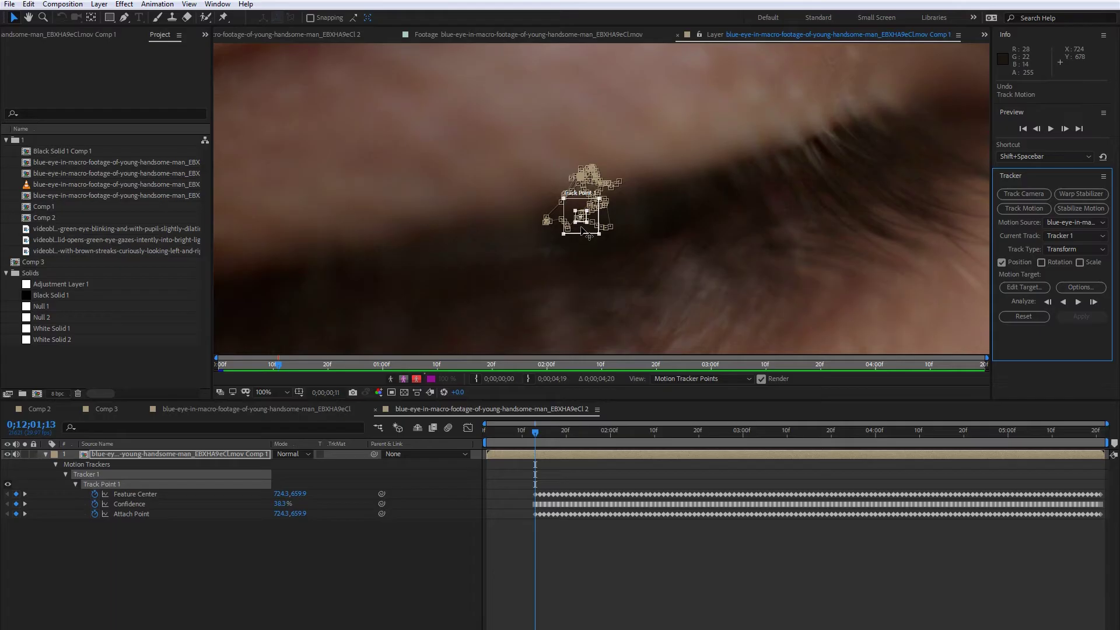
{"action": "key", "text": "comma"}
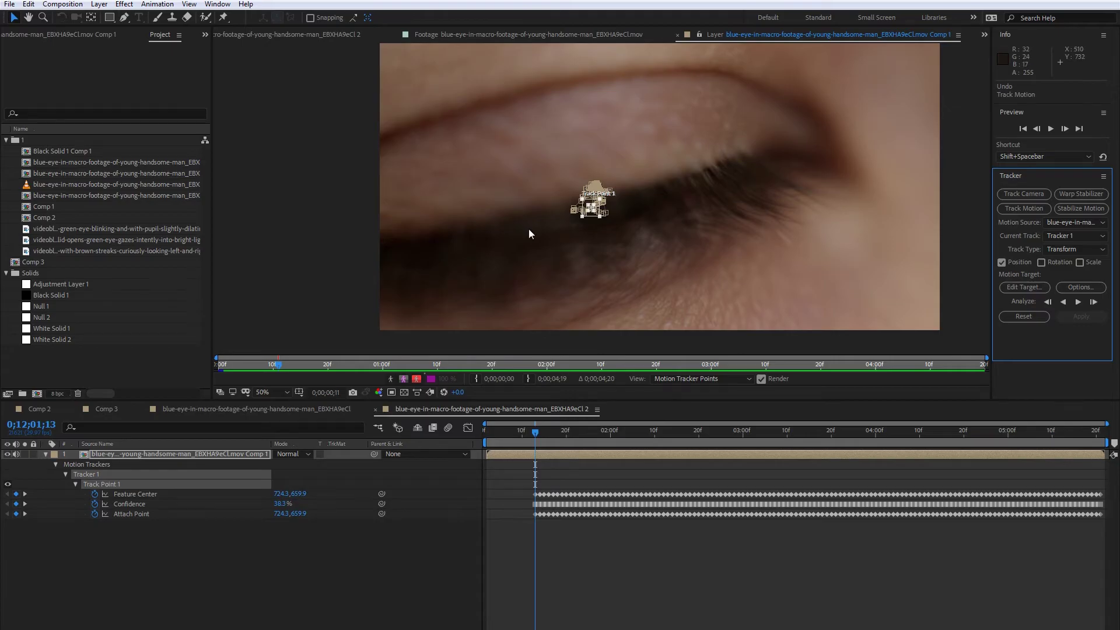
{"action": "key", "text": "period"}
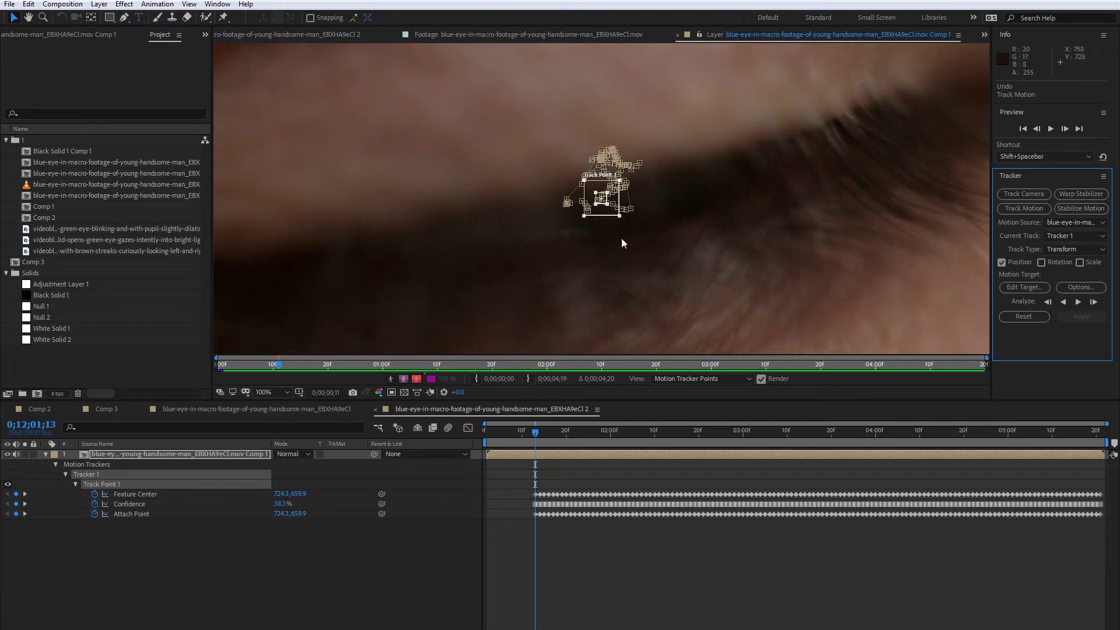
Step: Analyze two frames backward to 0;12;01;11 and move Track Point 1 onto the reopened iris at feature center 753.8, 562.8
{"action": "left_click", "coordinate": [1051, 300]}
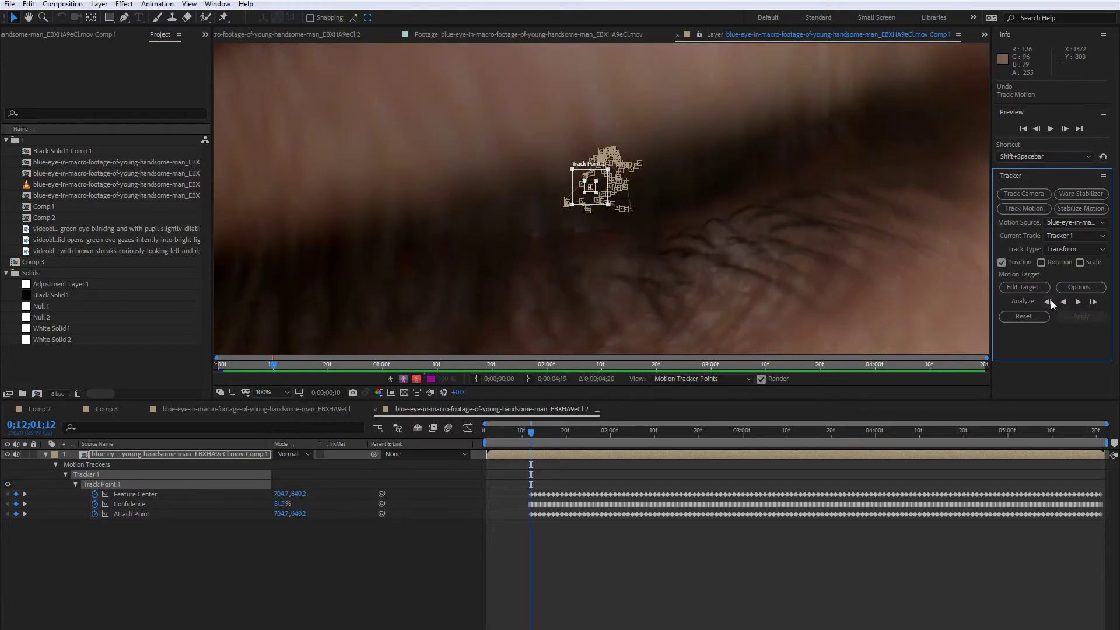
{"action": "left_click", "coordinate": [1051, 300]}
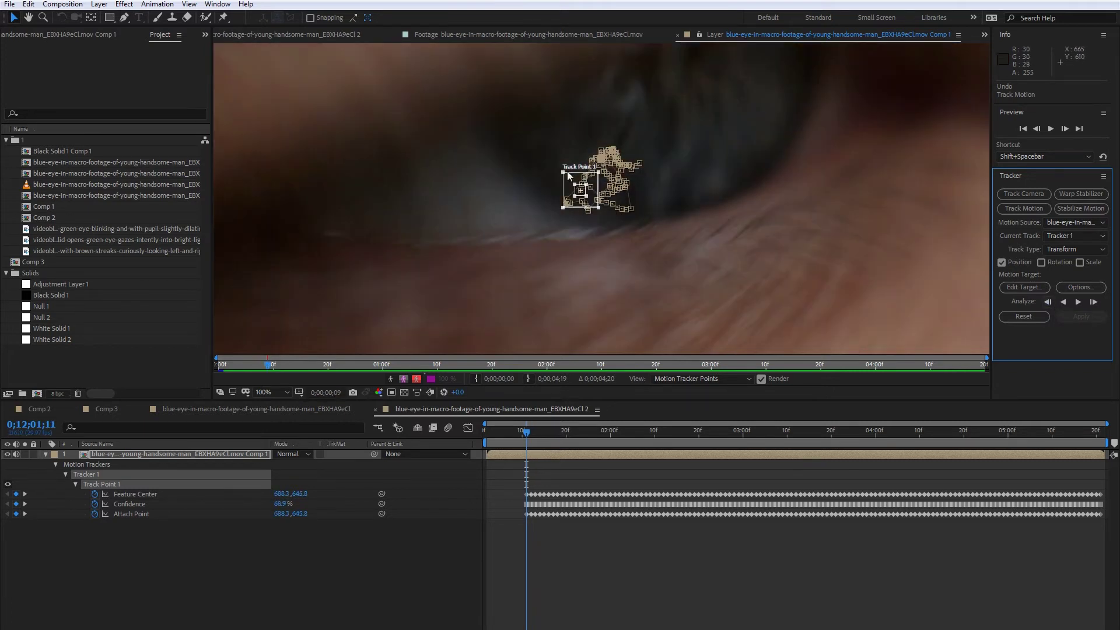
{"action": "scroll", "coordinate": [583, 187], "scroll_direction": "up", "scroll_amount": 2}
{"action": "left_click_drag", "start_coordinate": [590, 193], "coordinate": [667, 96]}
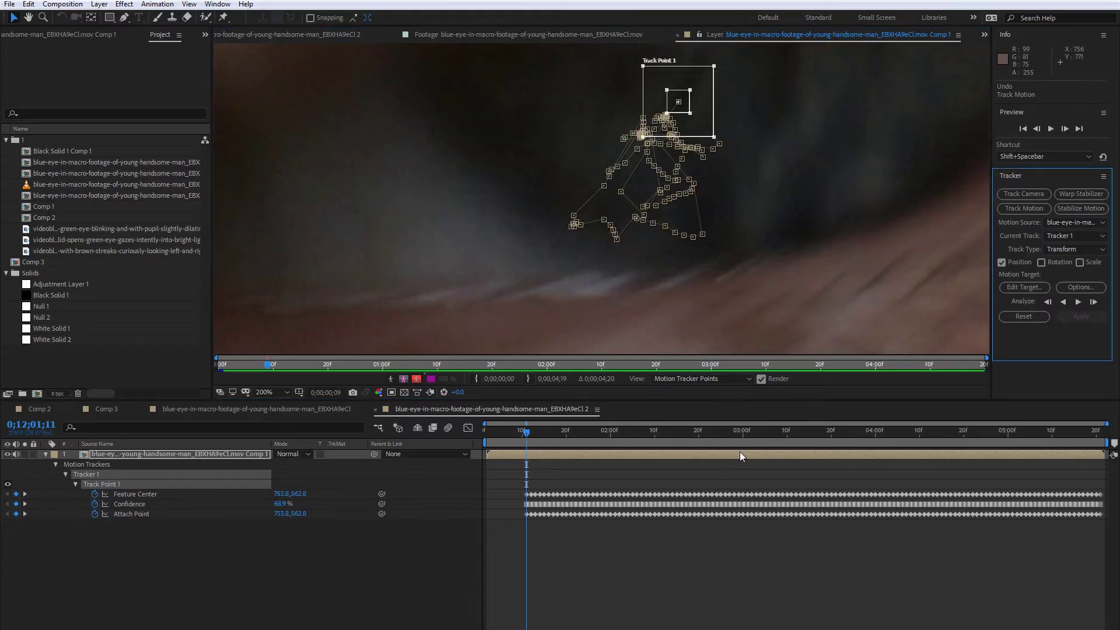
Step: Analyze one frame backward to 0;12;01;10 and nudge Track Point 1 to feature center 766.9, 575.1
{"action": "left_click", "coordinate": [1048, 302]}
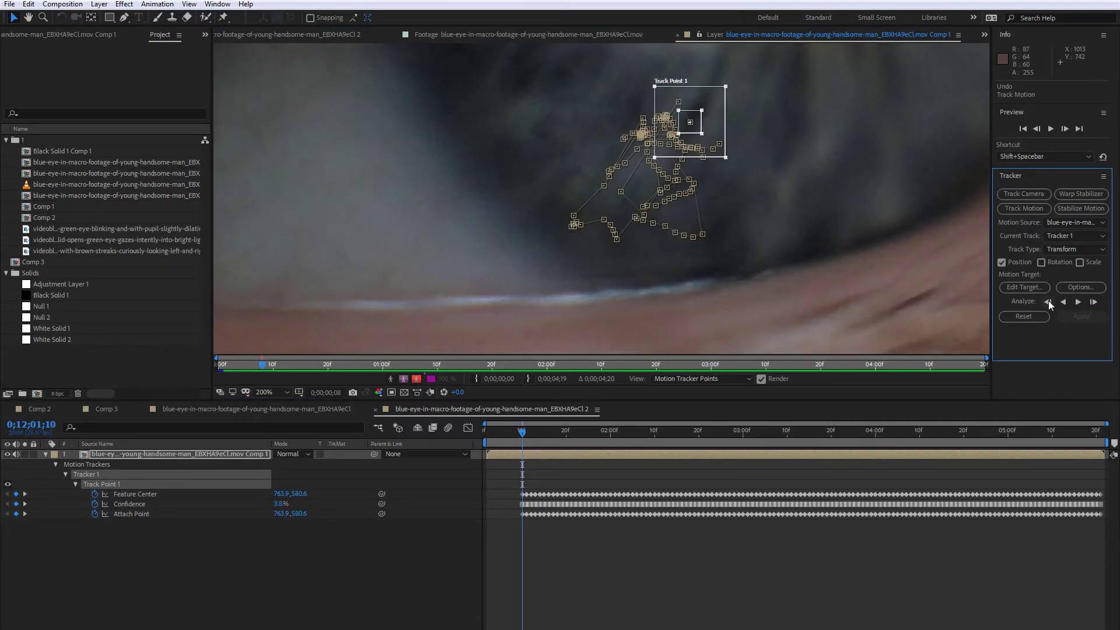
{"action": "left_click_drag", "start_coordinate": [713, 129], "coordinate": [717, 124]}
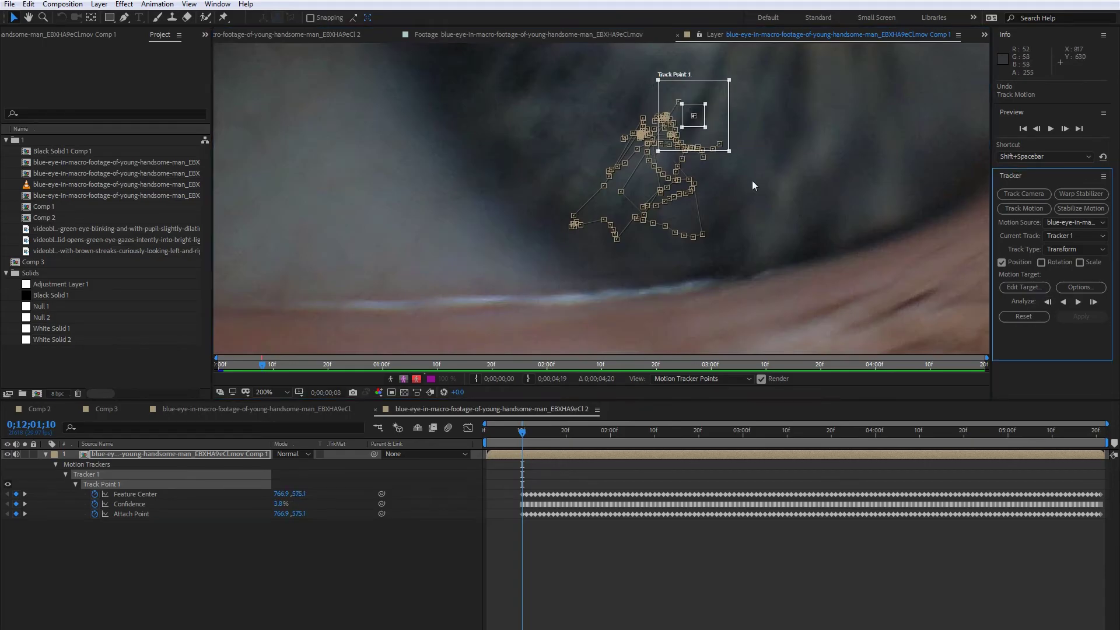
{"action": "left_click_drag", "start_coordinate": [745, 183], "coordinate": [693, 245]}
Step: Analyze backward frame by frame from 0;12;01;10 to 0;12;01;04, correcting Track Point 1's placement on the iris along the way
{"action": "left_click", "coordinate": [1049, 303]}
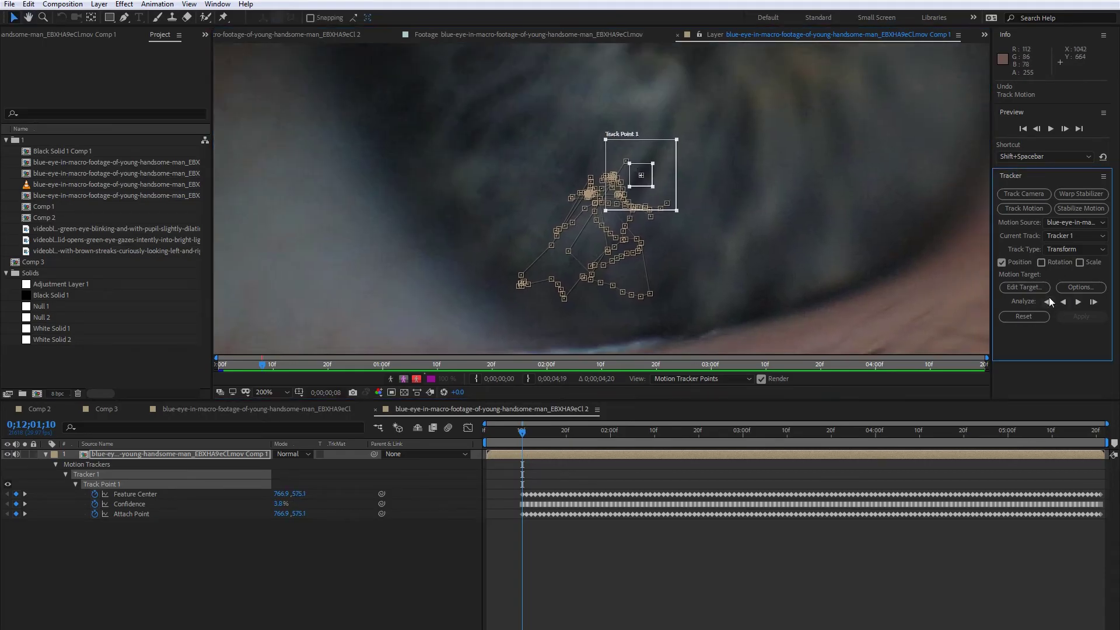
{"action": "left_click_drag", "start_coordinate": [674, 186], "coordinate": [655, 187]}
{"action": "left_click", "coordinate": [1053, 305]}
{"action": "left_click", "coordinate": [1046, 302]}
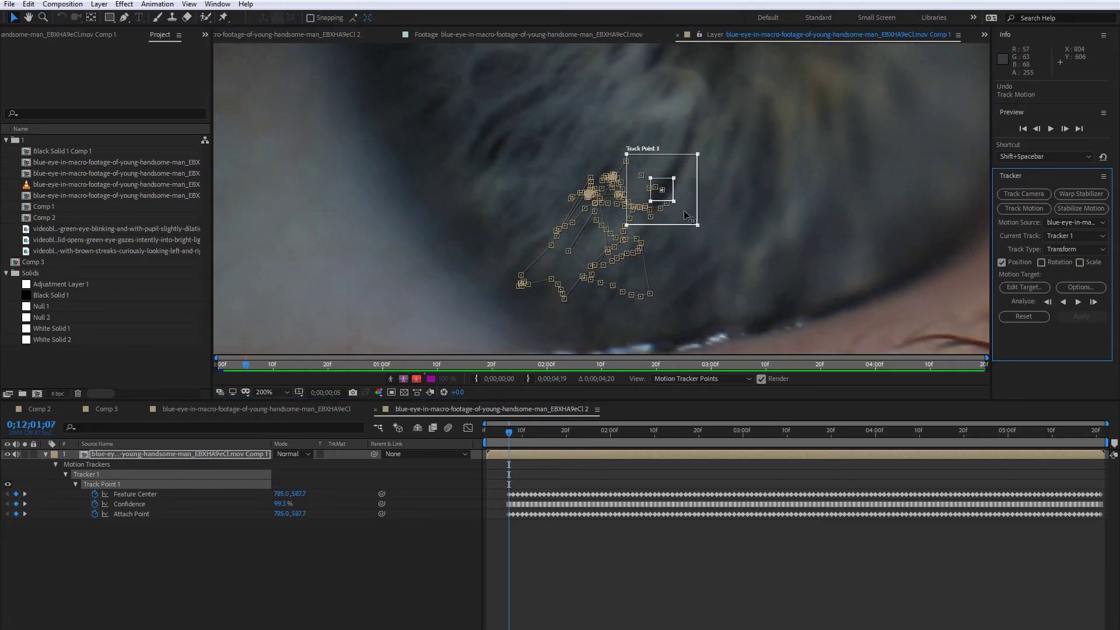
{"action": "left_click", "coordinate": [1049, 302]}
{"action": "left_click", "coordinate": [1048, 302]}
{"action": "left_click", "coordinate": [1049, 302]}
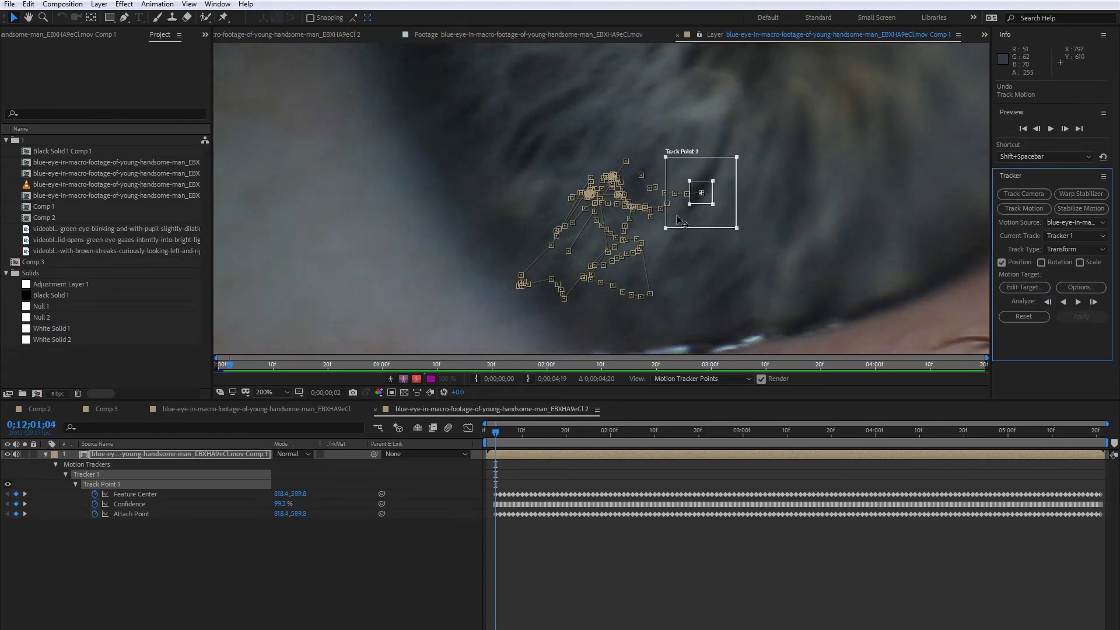
Step: Adjust Track Point 1 at 0;12;01;04, analyze backward to the clip's first frame at 0;12;01;02 and place the point at 825.8, 593.3
{"action": "left_click_drag", "start_coordinate": [726, 220], "coordinate": [740, 227]}
{"action": "left_click", "coordinate": [1048, 302]}
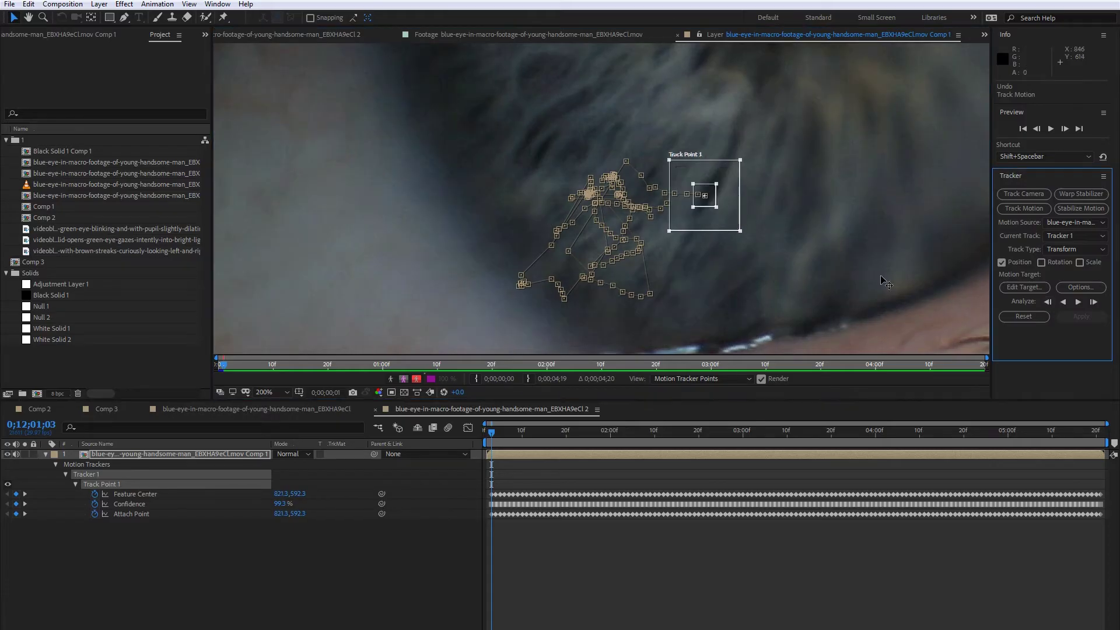
{"action": "left_click", "coordinate": [1048, 303]}
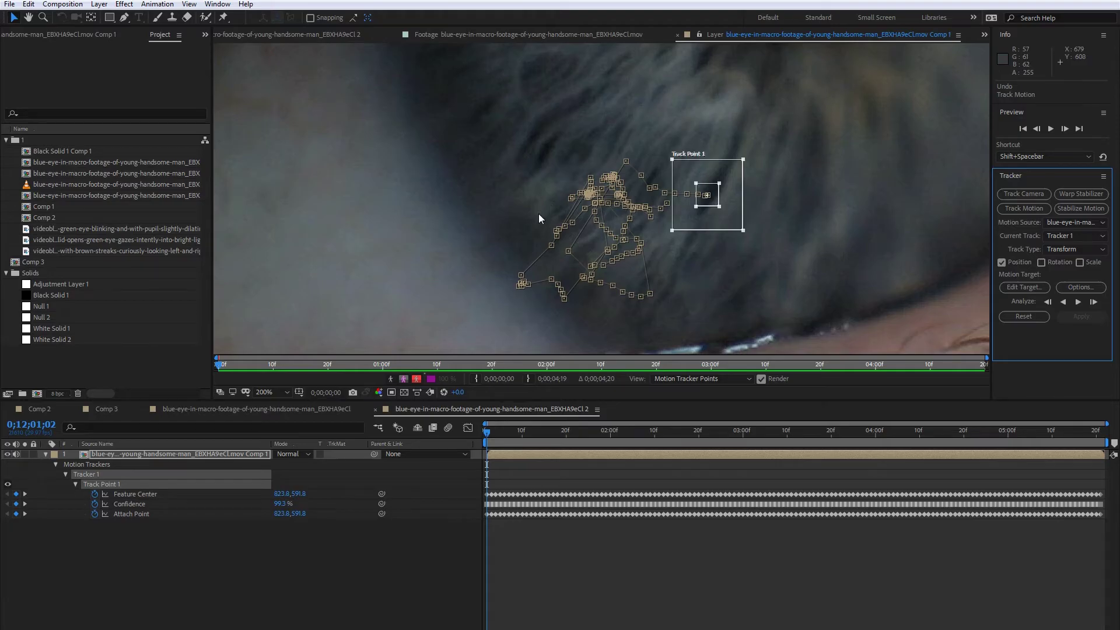
{"action": "left_click_drag", "start_coordinate": [735, 210], "coordinate": [738, 213]}
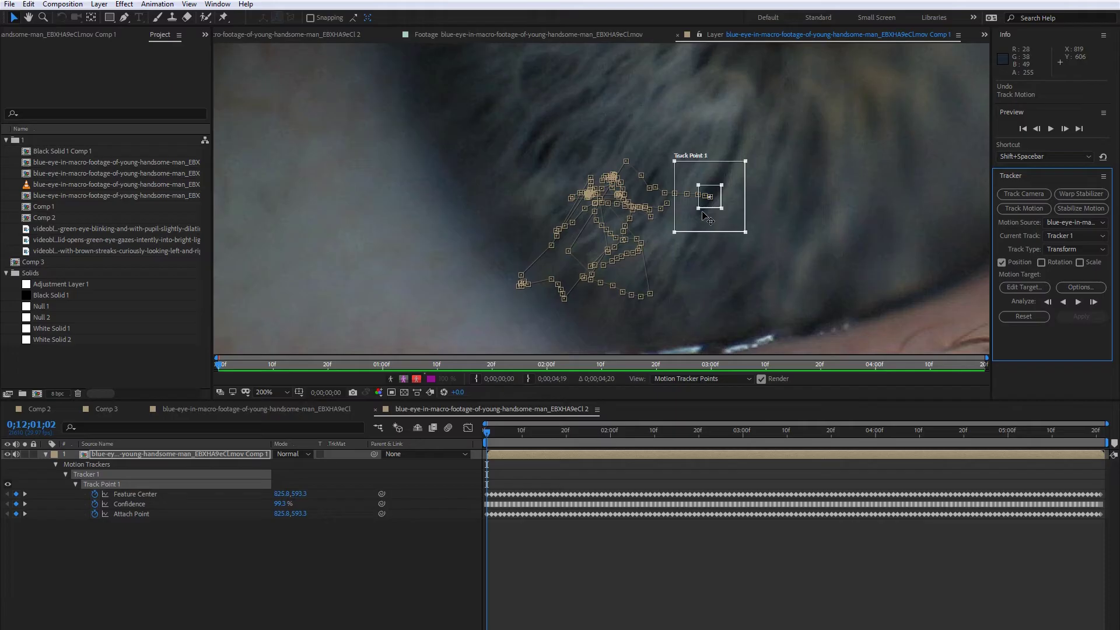
Step: Nudge Track Point 1 to feature center 822.3, 593.3 at 0;12;01;03 and move the playhead to 0;12;01;10
{"action": "key", "text": "Page_Down"}
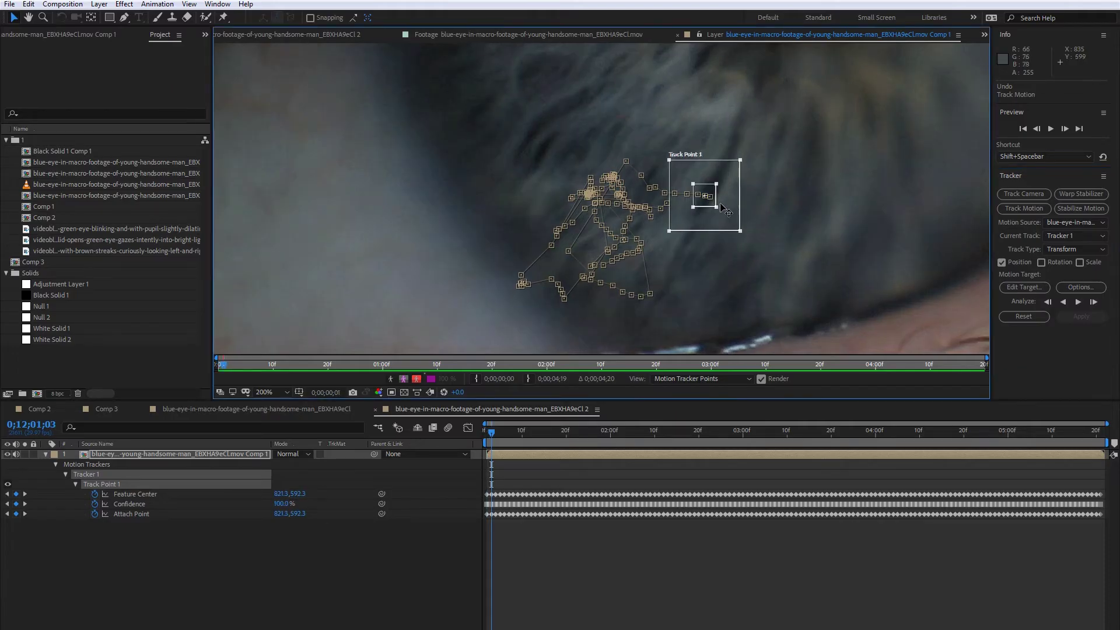
{"action": "left_click_drag", "start_coordinate": [729, 218], "coordinate": [729, 218]}
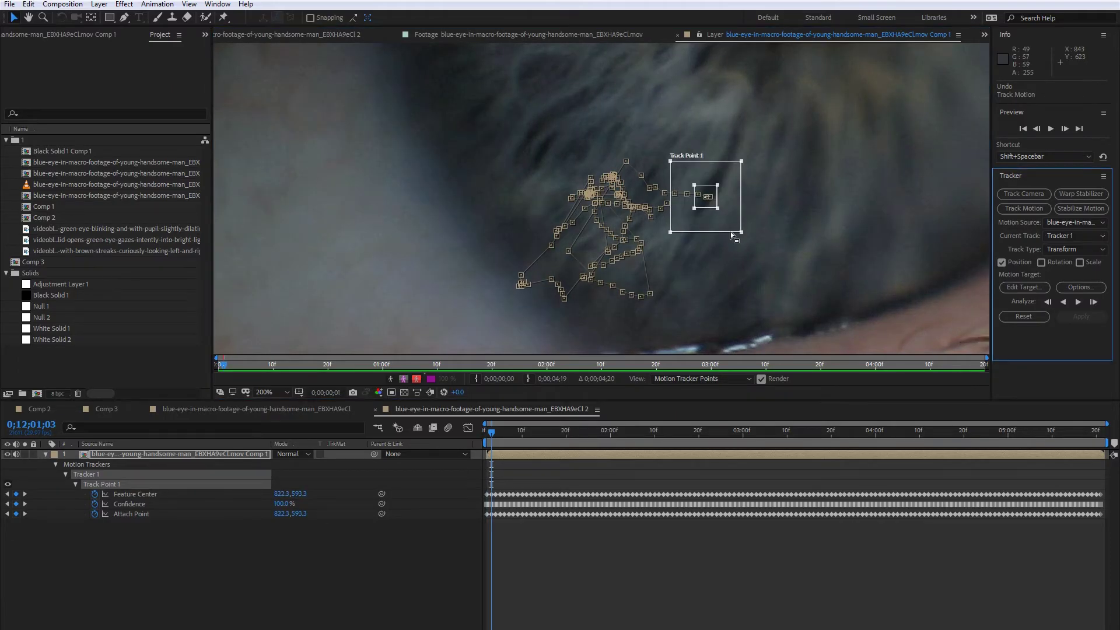
{"action": "key", "text": "Page_Up"}
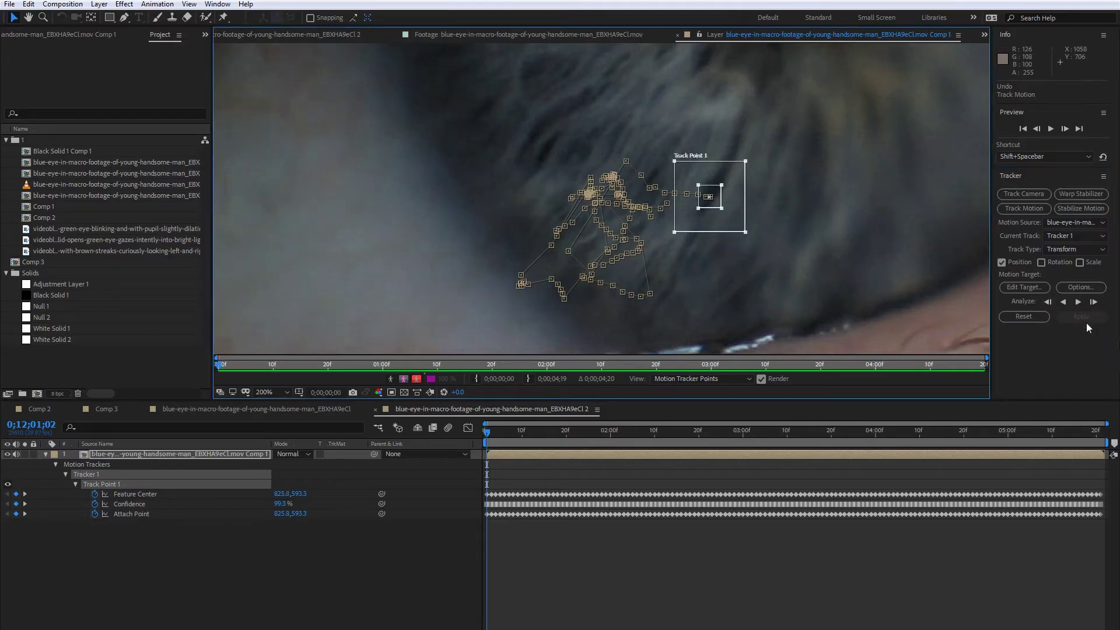
{"action": "left_click_drag", "start_coordinate": [493, 438], "coordinate": [523, 437]}
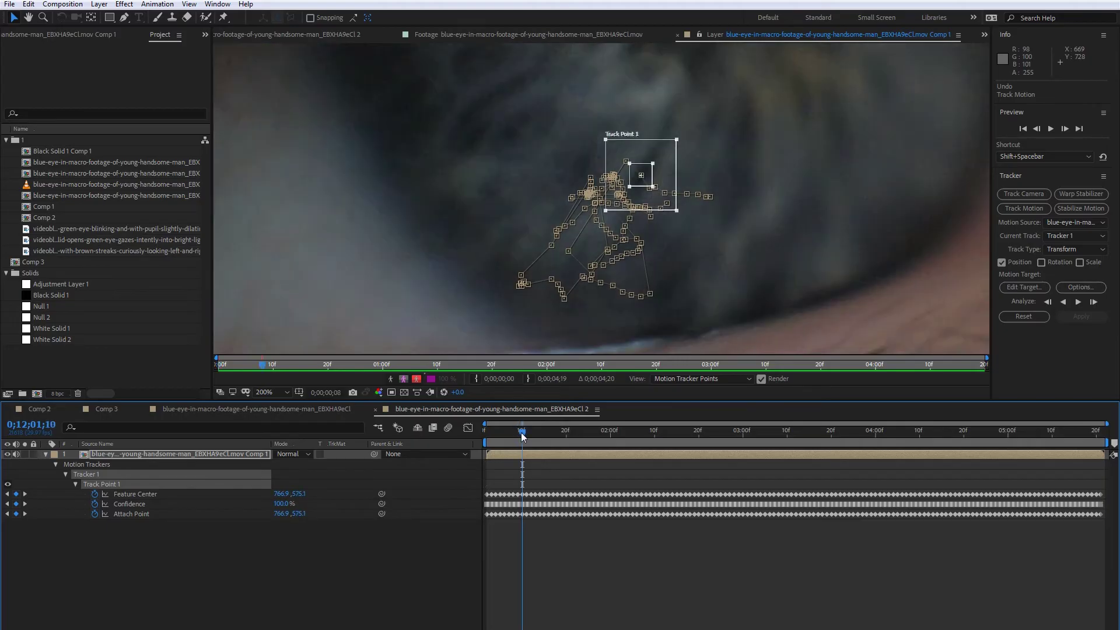
Step: Add a new null object to the composition and rename it "track data"
{"action": "left_click", "coordinate": [337, 559]}
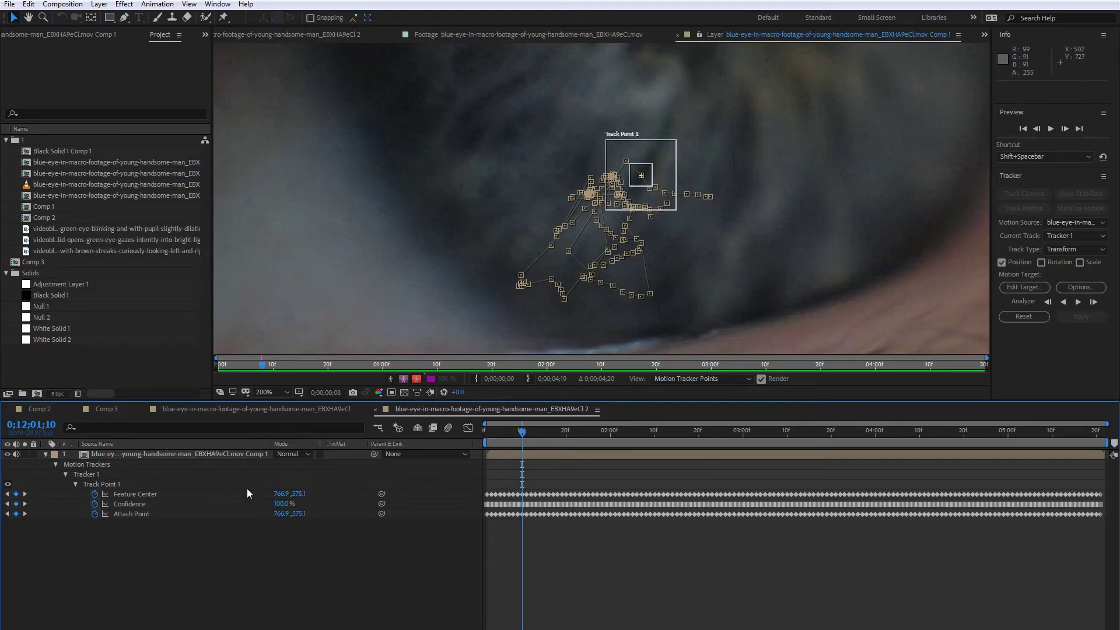
{"action": "right_click", "coordinate": [128, 543]}
{"action": "mouse_move", "coordinate": [240, 417]}
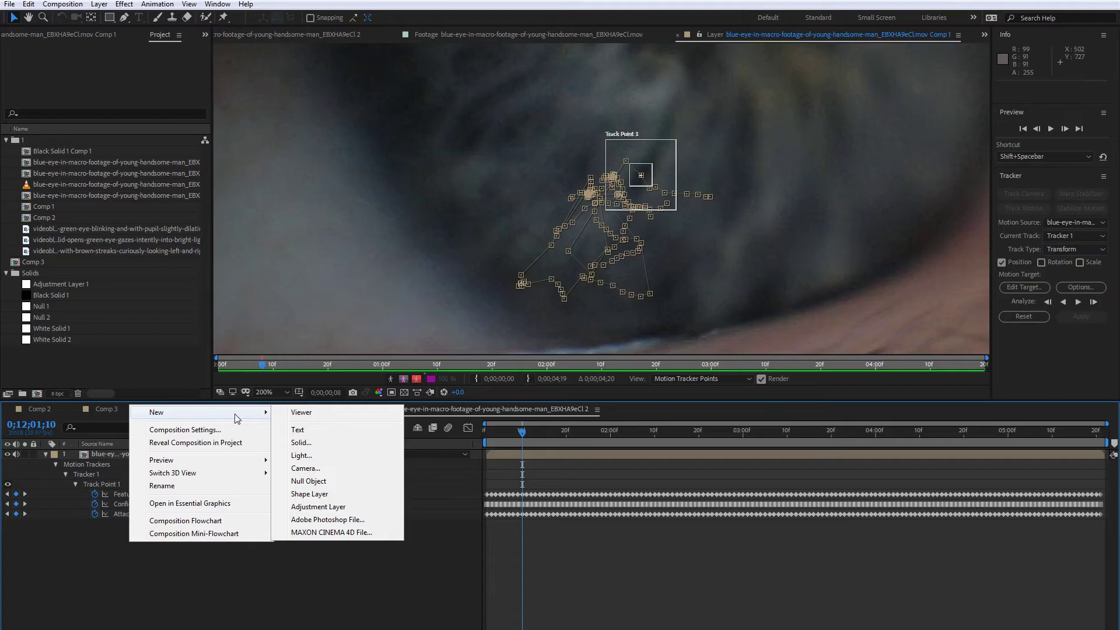
{"action": "left_click", "coordinate": [326, 482]}
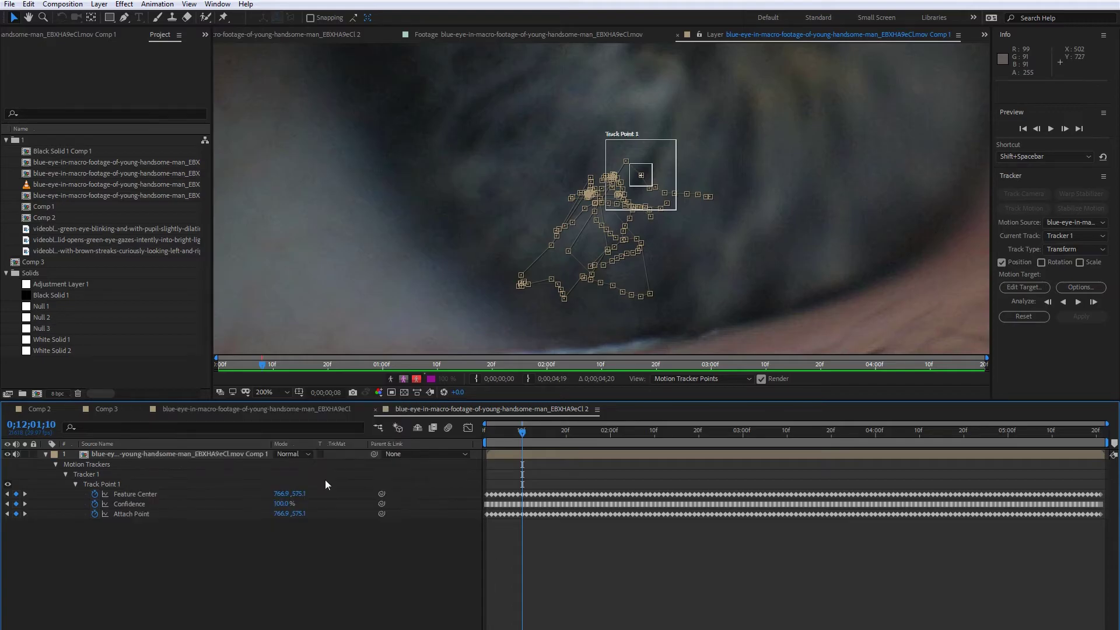
{"action": "key", "text": "Return"}
{"action": "type", "text": "tra"}
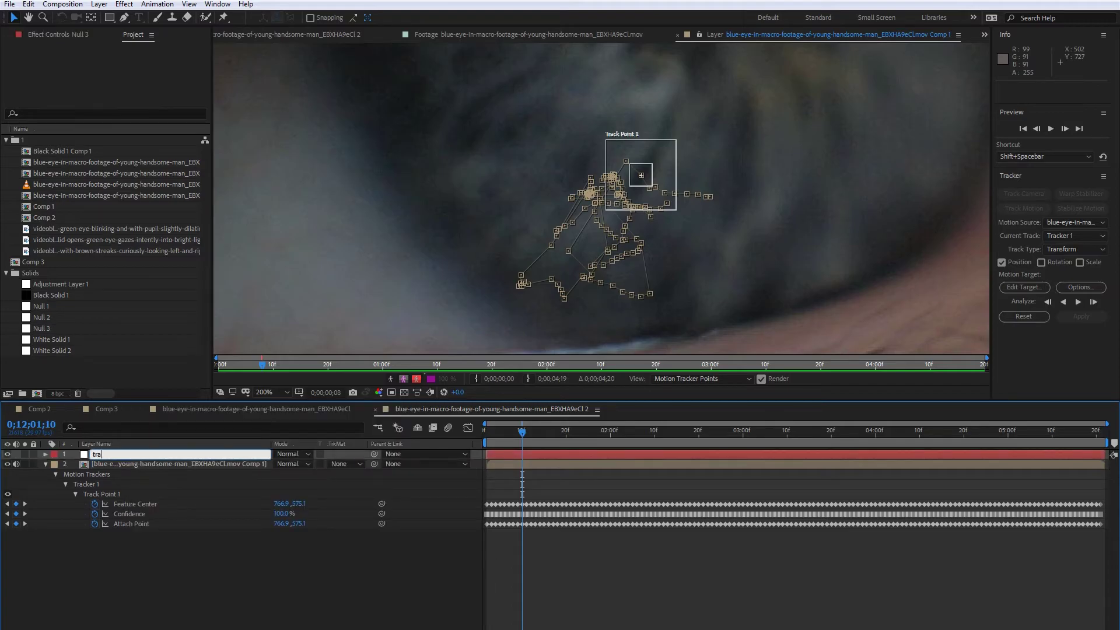
{"action": "type", "text": "ck data"}
{"action": "key", "text": "Return"}
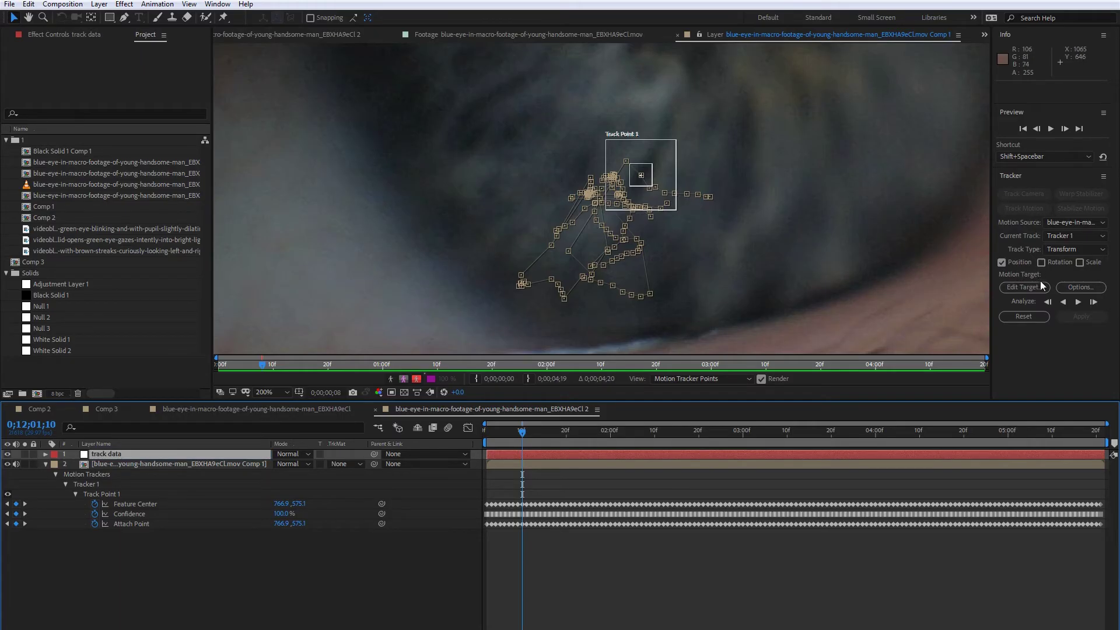
Step: Set the track data null as the motion target and apply Tracker 1's motion to it in the X and Y dimensions
{"action": "left_click", "coordinate": [1021, 289]}
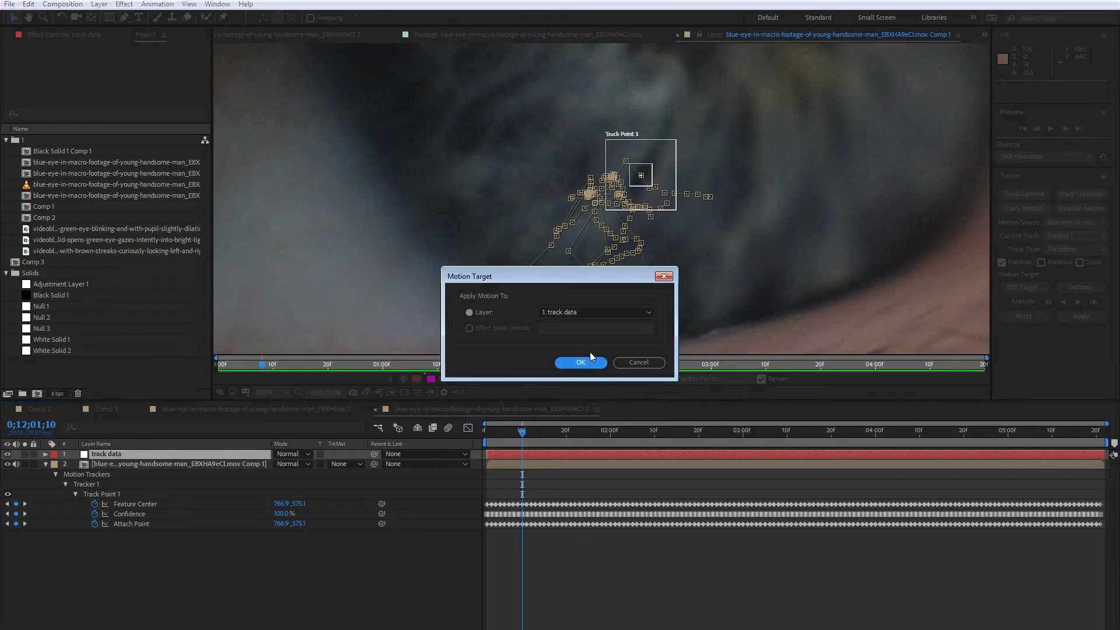
{"action": "left_click", "coordinate": [565, 314]}
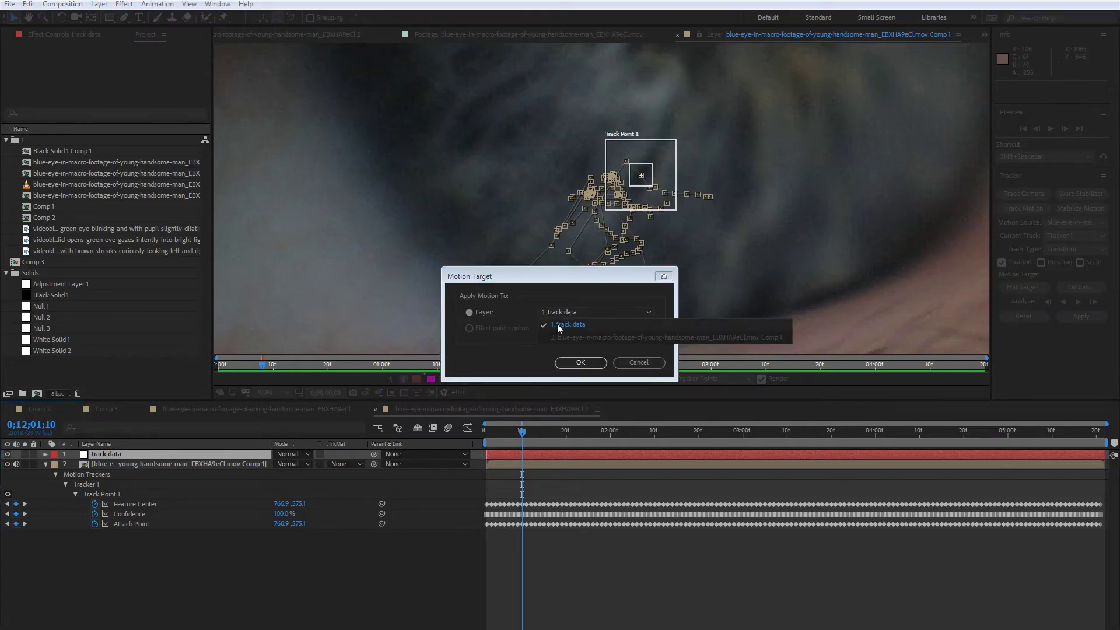
{"action": "left_click", "coordinate": [572, 326]}
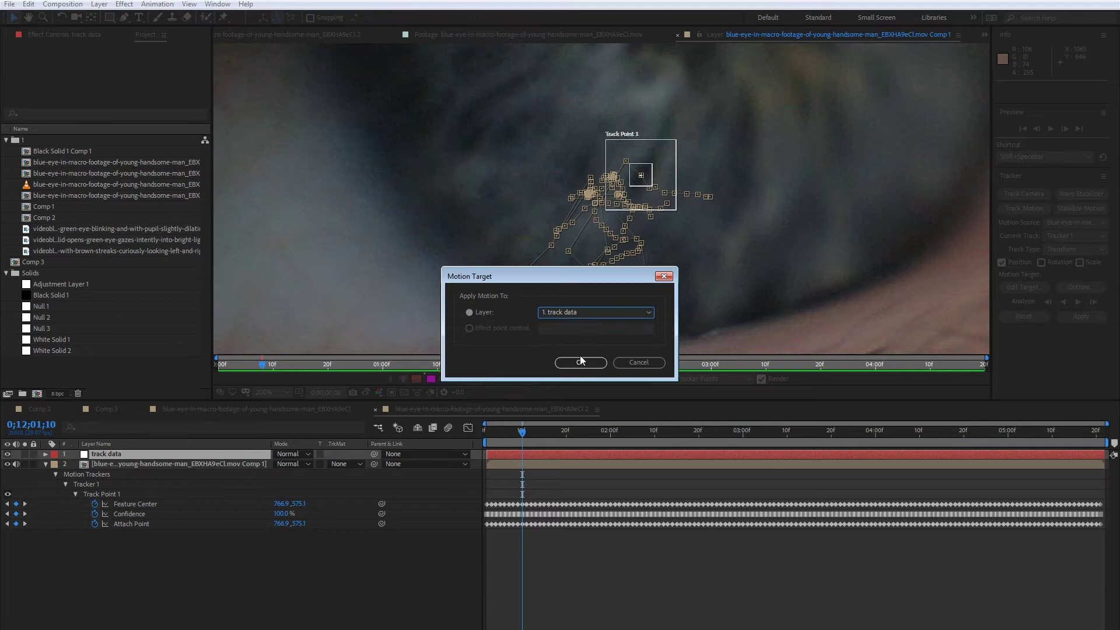
{"action": "left_click", "coordinate": [581, 364]}
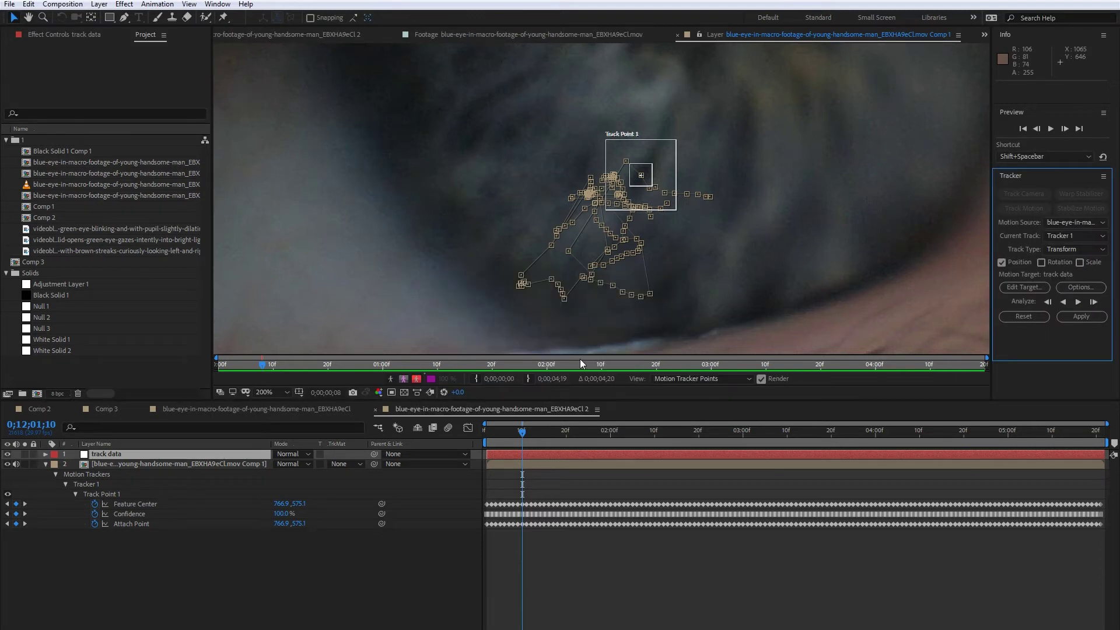
{"action": "left_click", "coordinate": [1076, 316]}
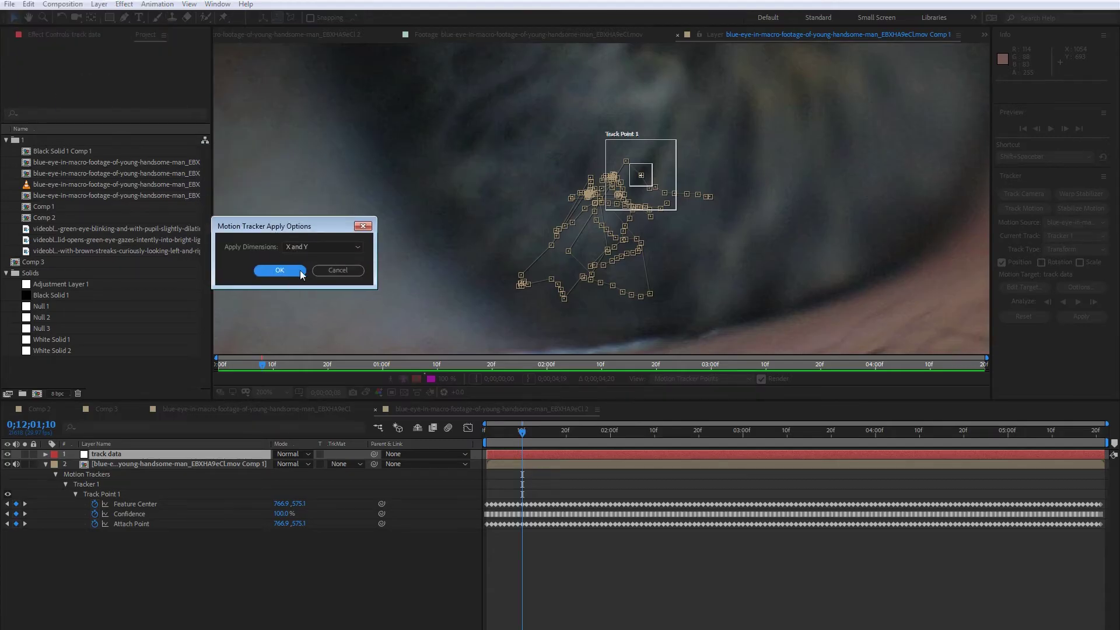
{"action": "left_click", "coordinate": [280, 271]}
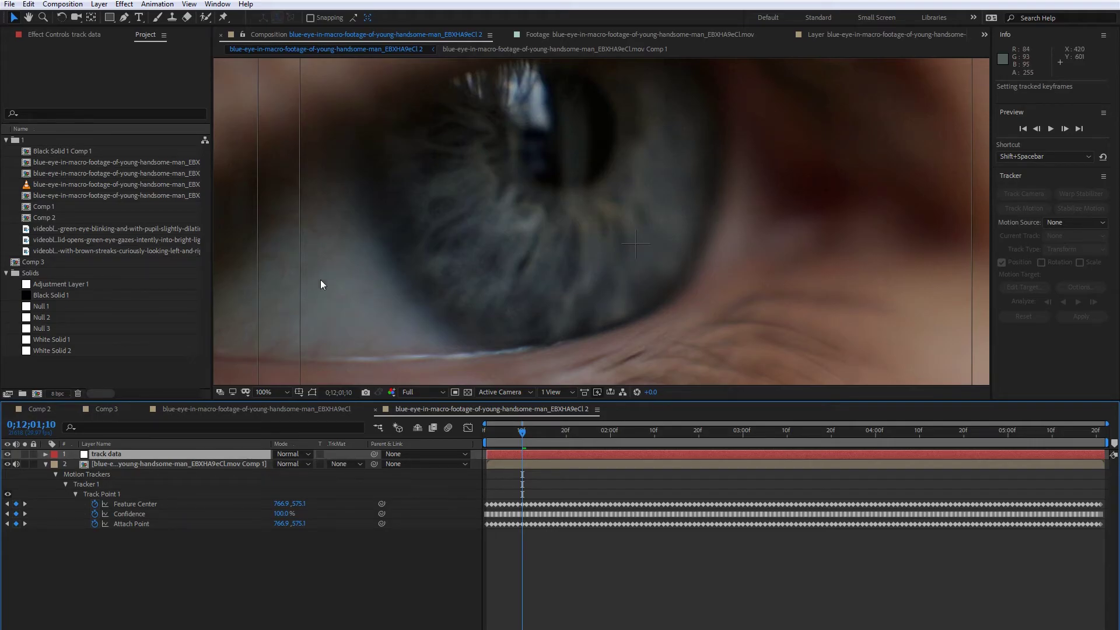
Step: Play and scrub the eye composition with the track data null selected to check how it follows the iris
{"action": "key", "text": "comma"}
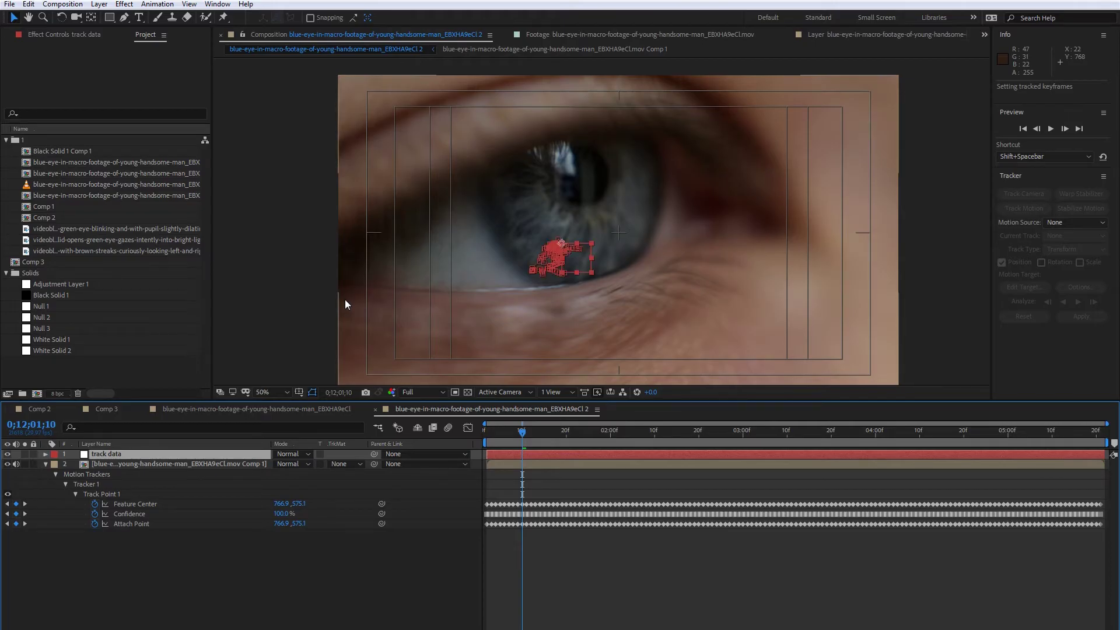
{"action": "key", "text": "h"}
{"action": "left_click_drag", "start_coordinate": [534, 189], "coordinate": [518, 233]}
{"action": "key", "text": "v"}
{"action": "left_click", "coordinate": [75, 572]}
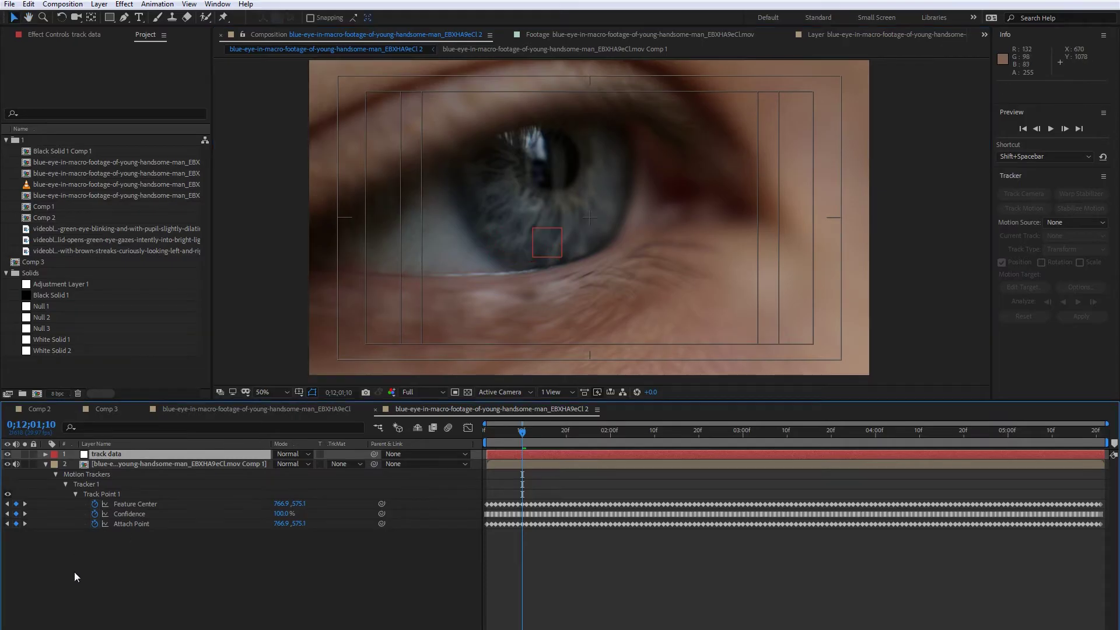
{"action": "left_click", "coordinate": [116, 454]}
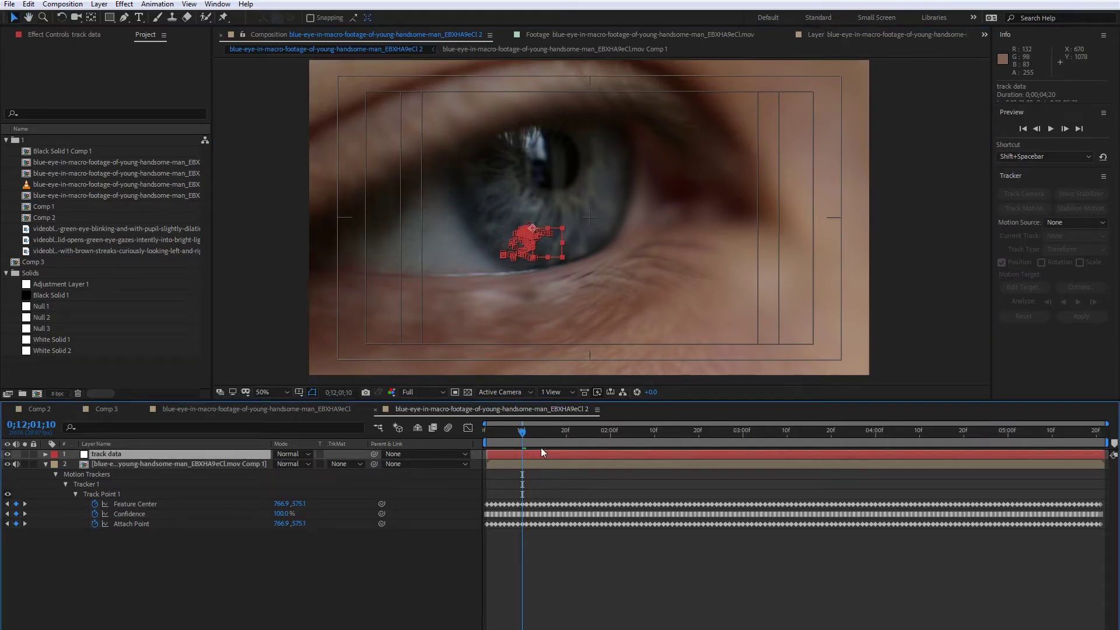
{"action": "key", "text": "space"}
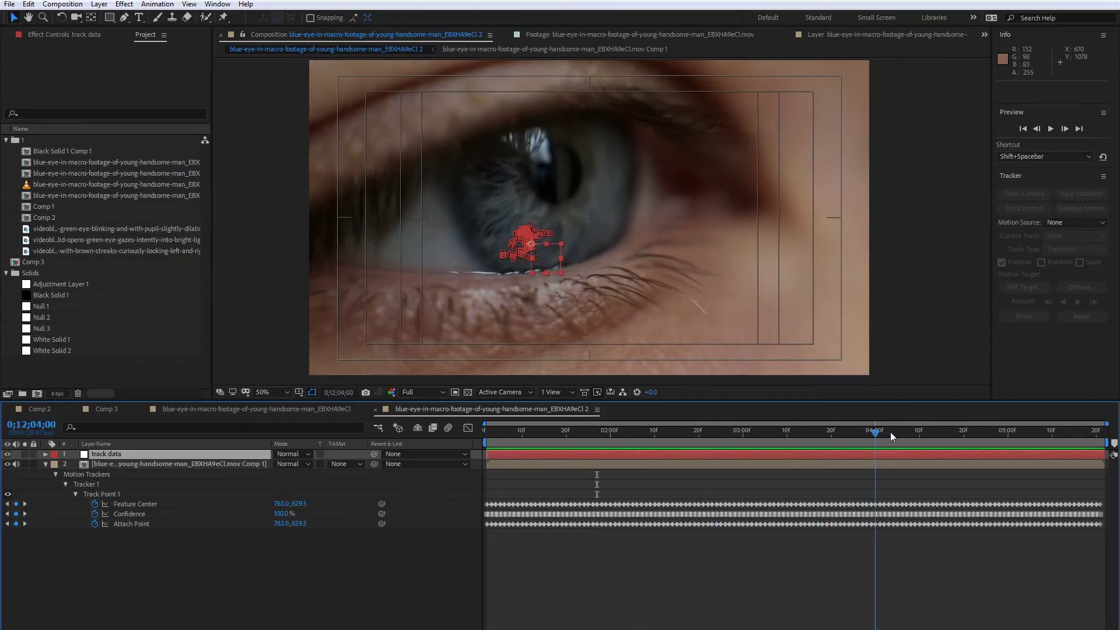
{"action": "left_click_drag", "start_coordinate": [985, 433], "coordinate": [531, 446]}
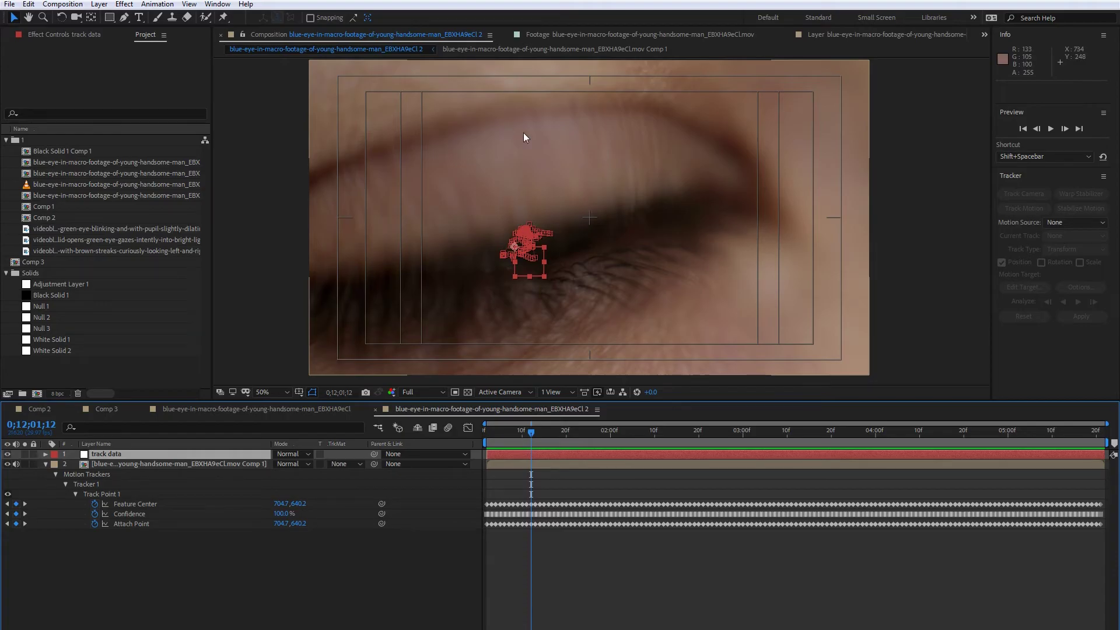
Step: Open Comp 2 and play its circular HUD animation from the first frame
{"action": "double_click", "coordinate": [46, 218]}
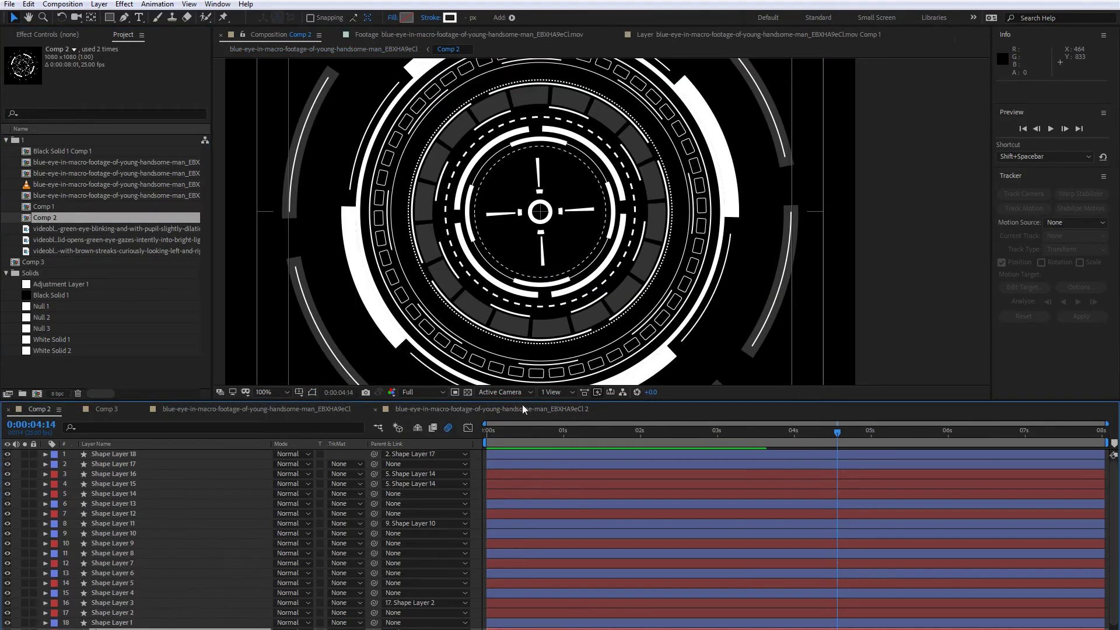
{"action": "key", "text": "Home"}
{"action": "key", "text": "space"}
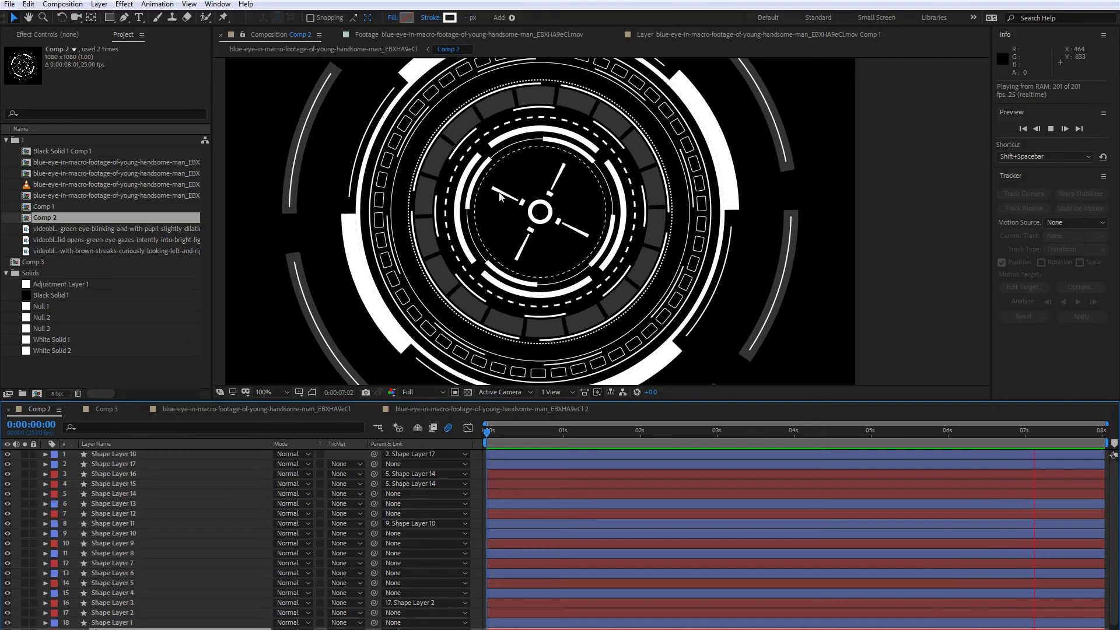
{"action": "key", "text": "space"}
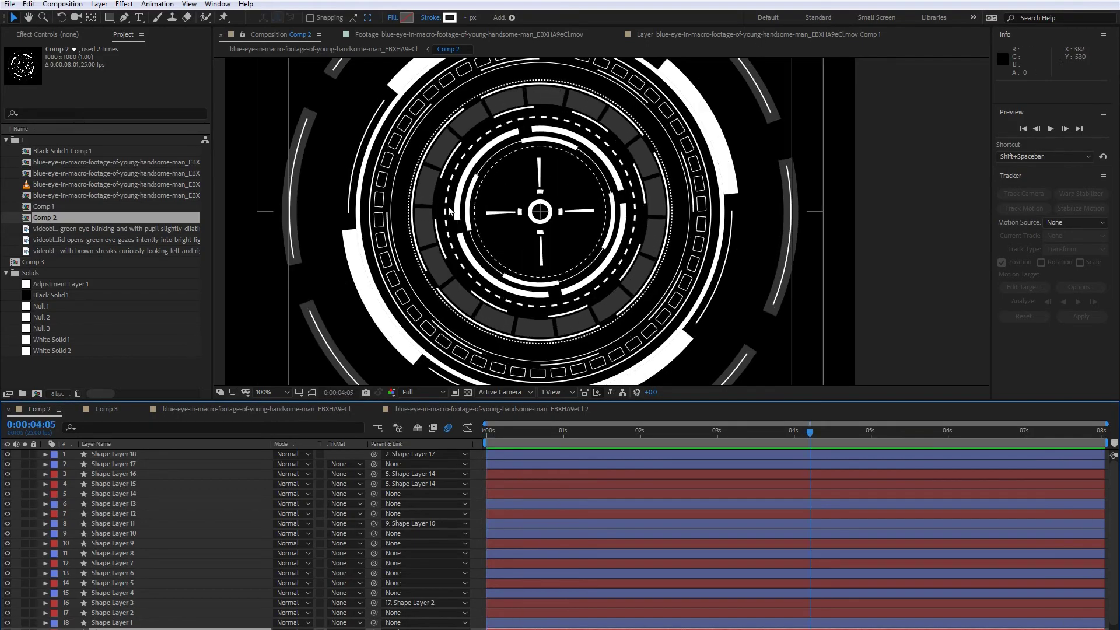
Step: Add Comp 2 to the second eye composition below track data and center it over the pupil at 822, 424 at 0;12;02;00
{"action": "left_click", "coordinate": [423, 409]}
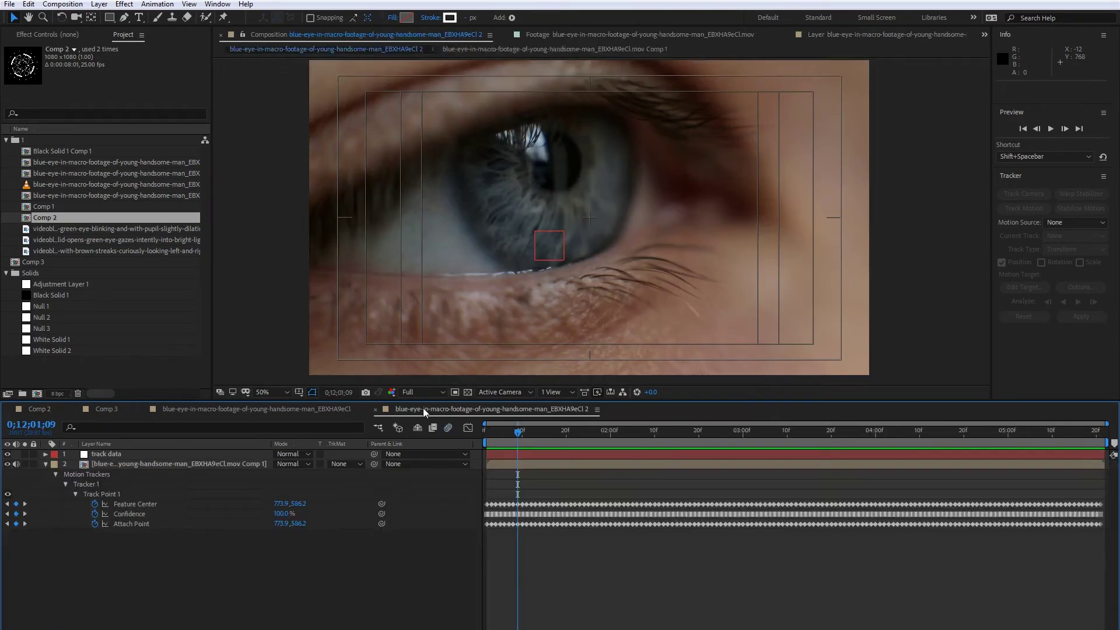
{"action": "left_click_drag", "start_coordinate": [68, 218], "coordinate": [190, 456]}
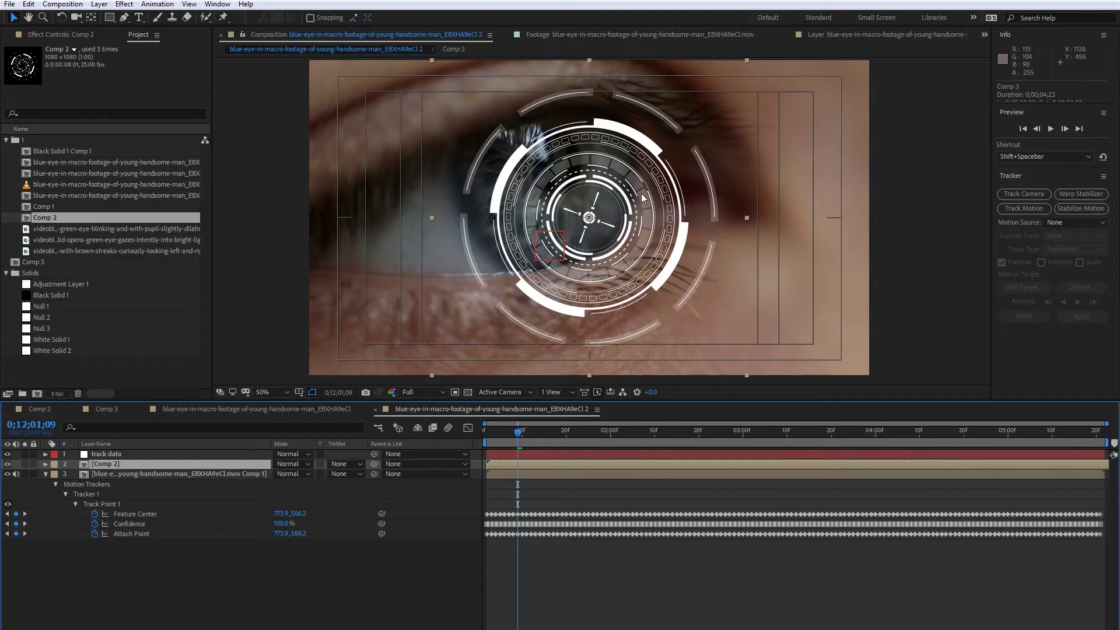
{"action": "left_click_drag", "start_coordinate": [642, 251], "coordinate": [605, 203]}
{"action": "left_click_drag", "start_coordinate": [516, 432], "coordinate": [610, 434]}
{"action": "left_click_drag", "start_coordinate": [575, 188], "coordinate": [582, 225]}
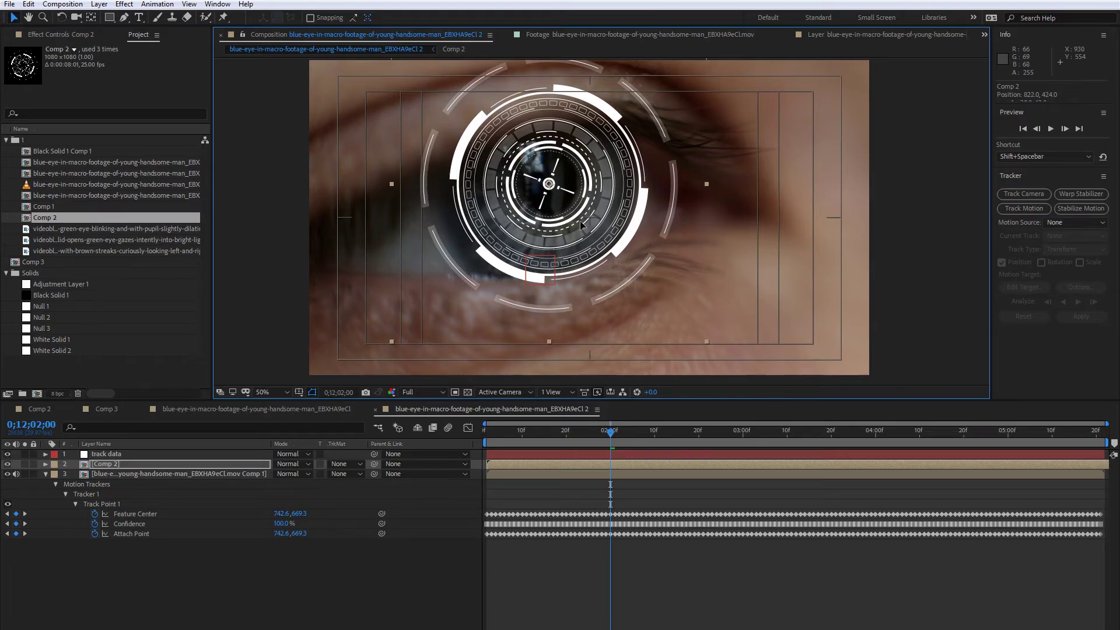
Step: Scale the Comp 2 layer to 116% and parent it to the track data null
{"action": "key", "text": "s"}
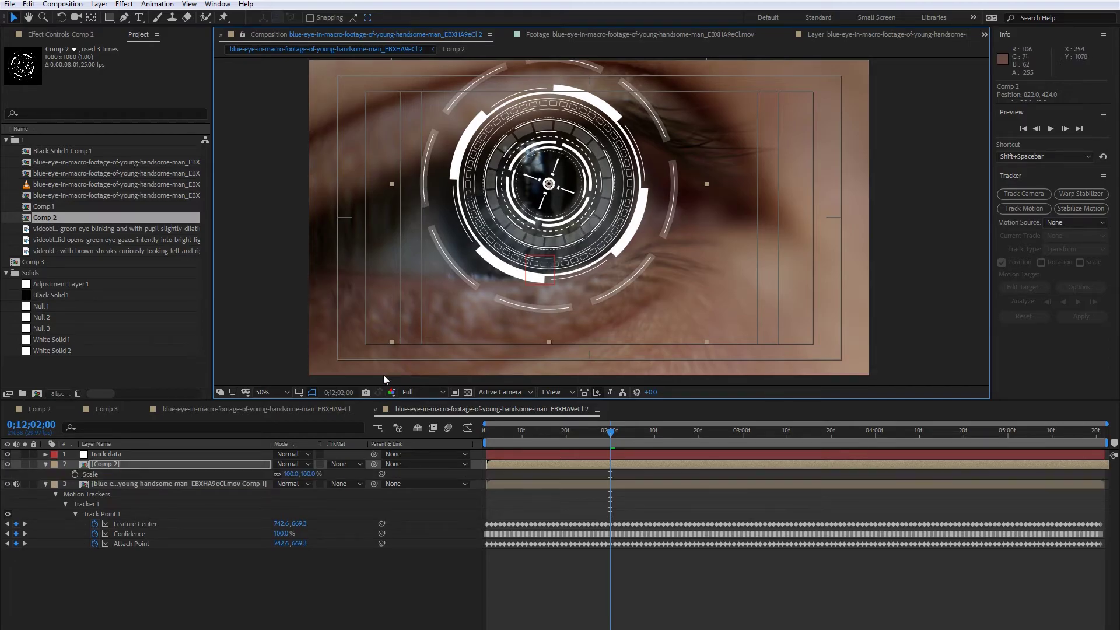
{"action": "left_click_drag", "start_coordinate": [303, 473], "coordinate": [321, 473]}
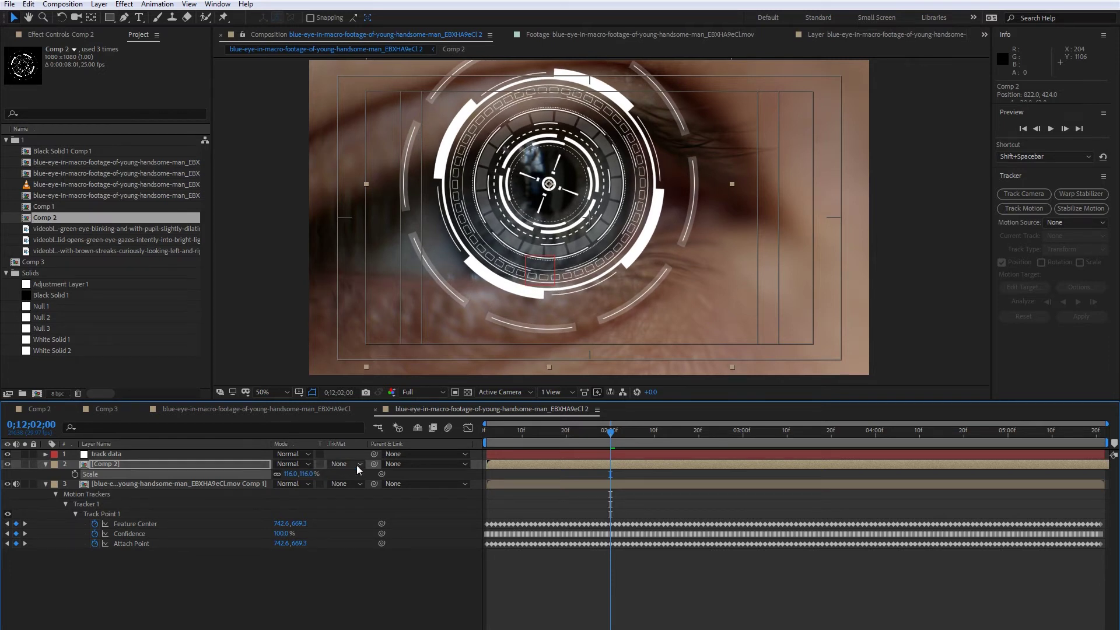
{"action": "left_click_drag", "start_coordinate": [377, 464], "coordinate": [149, 454]}
Step: Play the eye composition from its start to check that the HUD follows the pupil
{"action": "left_click_drag", "start_coordinate": [647, 438], "coordinate": [420, 437]}
{"action": "key", "text": "space"}
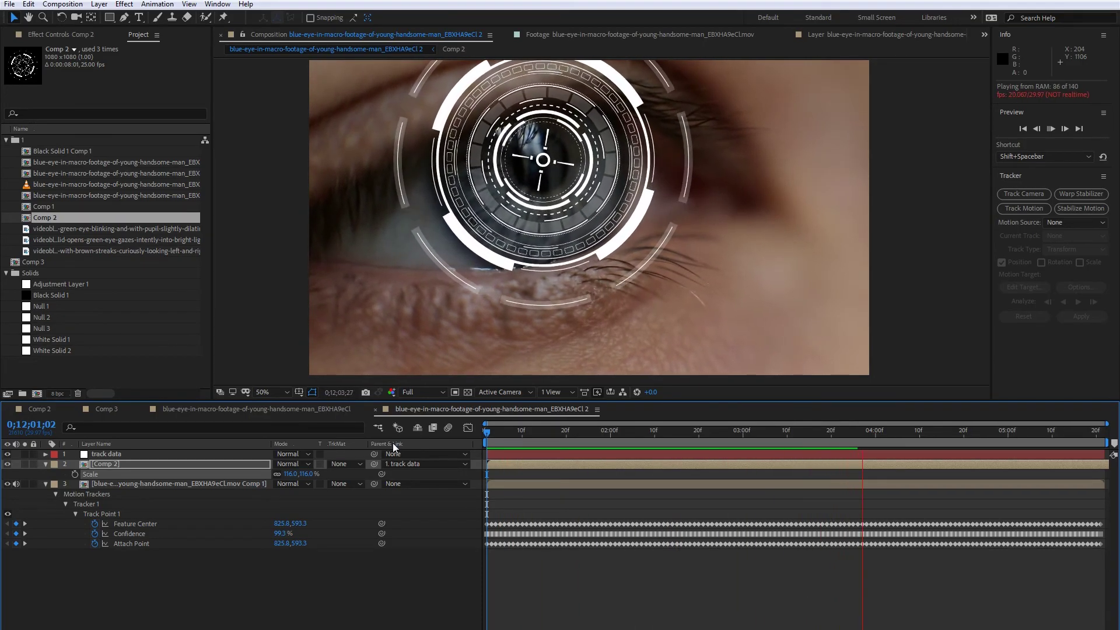
{"action": "key", "text": "space"}
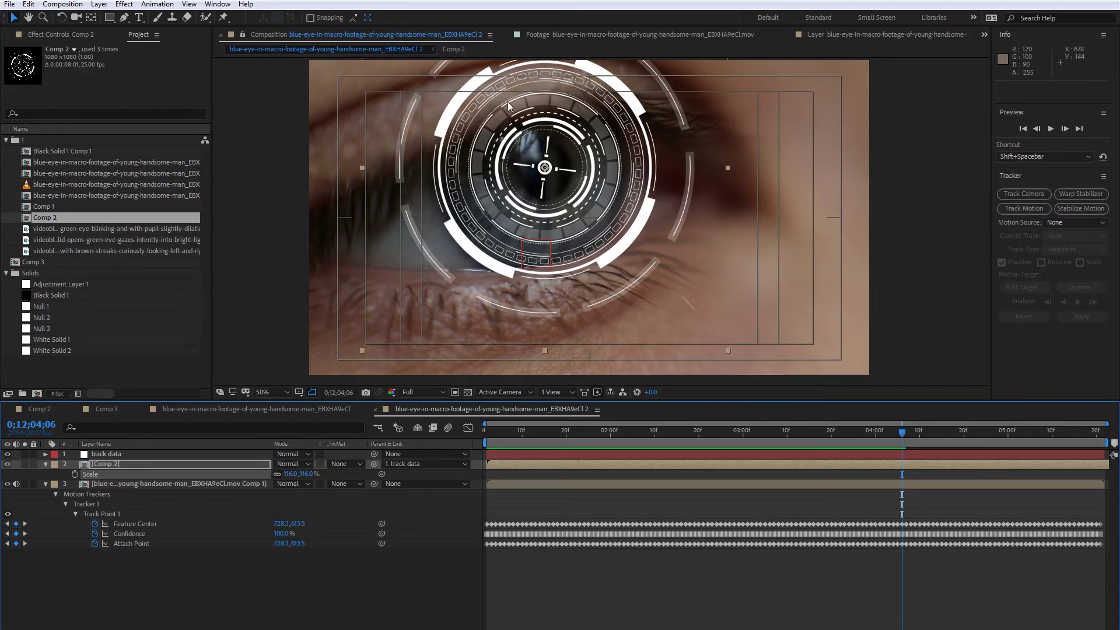
Step: Examine the masked White Solid 1 in the finished eye composition by showing it and scrubbing through the blink and to the end
{"action": "left_click", "coordinate": [170, 409]}
{"action": "left_click", "coordinate": [115, 494]}
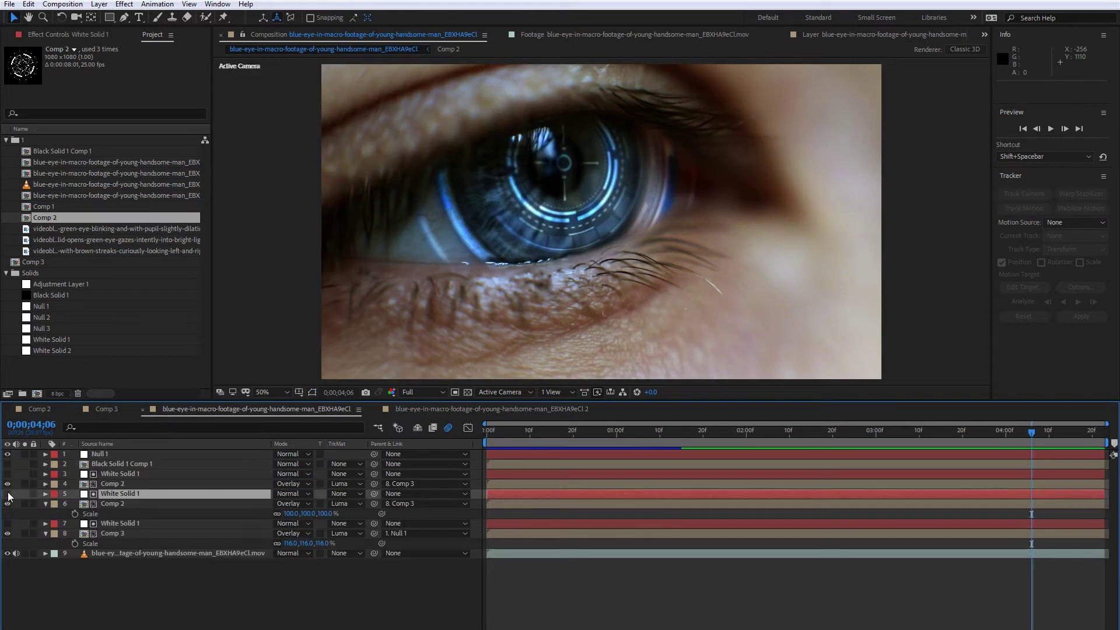
{"action": "left_click", "coordinate": [7, 524]}
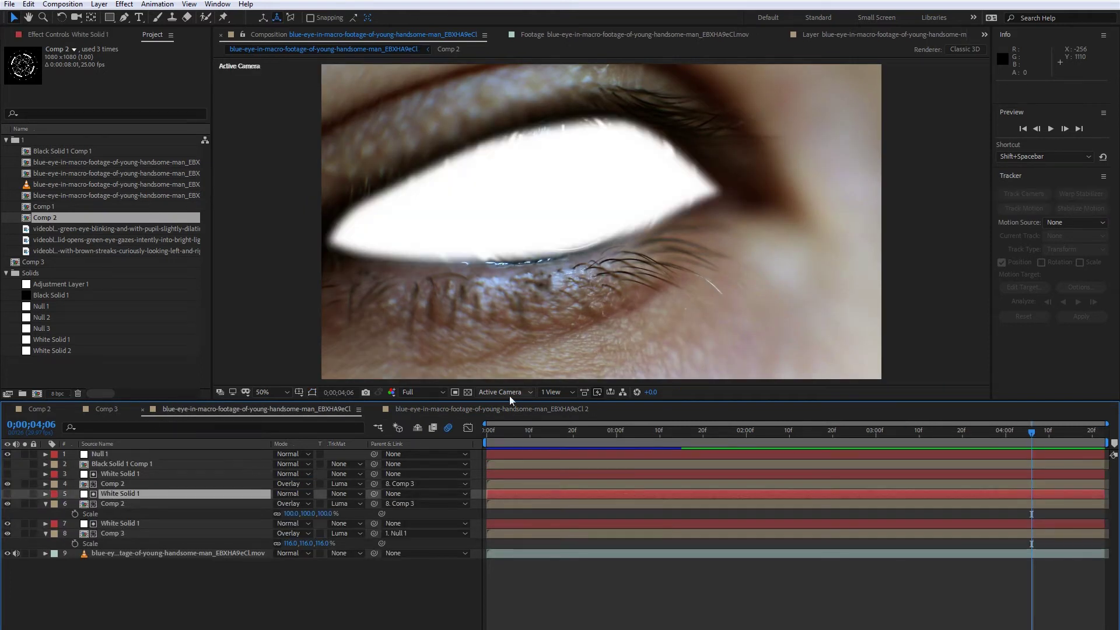
{"action": "left_click_drag", "start_coordinate": [535, 447], "coordinate": [621, 435]}
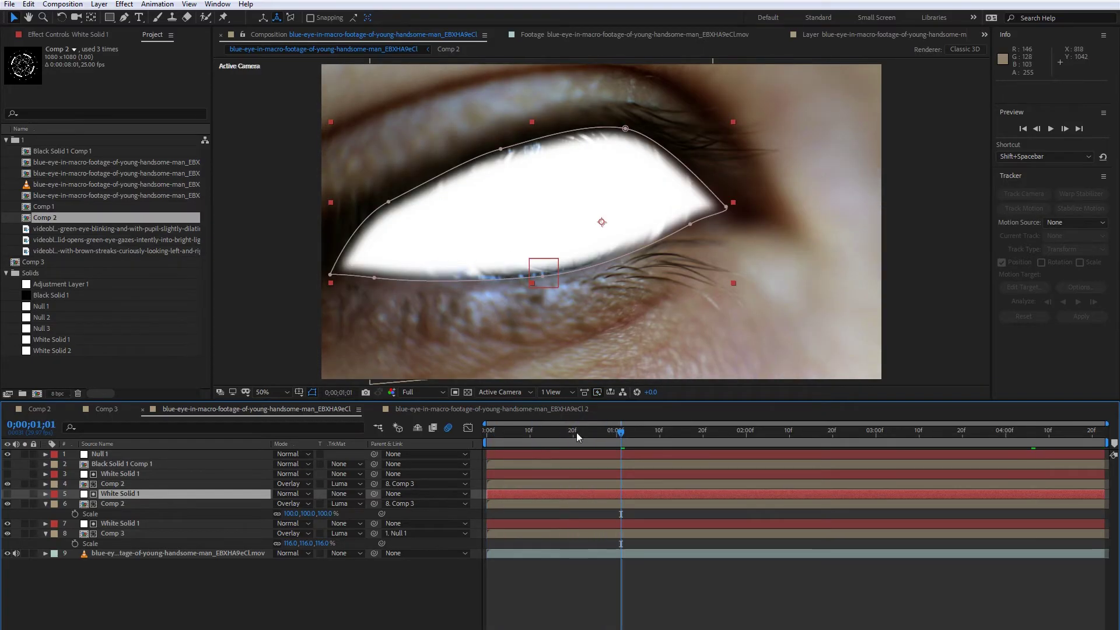
{"action": "left_click_drag", "start_coordinate": [635, 428], "coordinate": [1116, 395]}
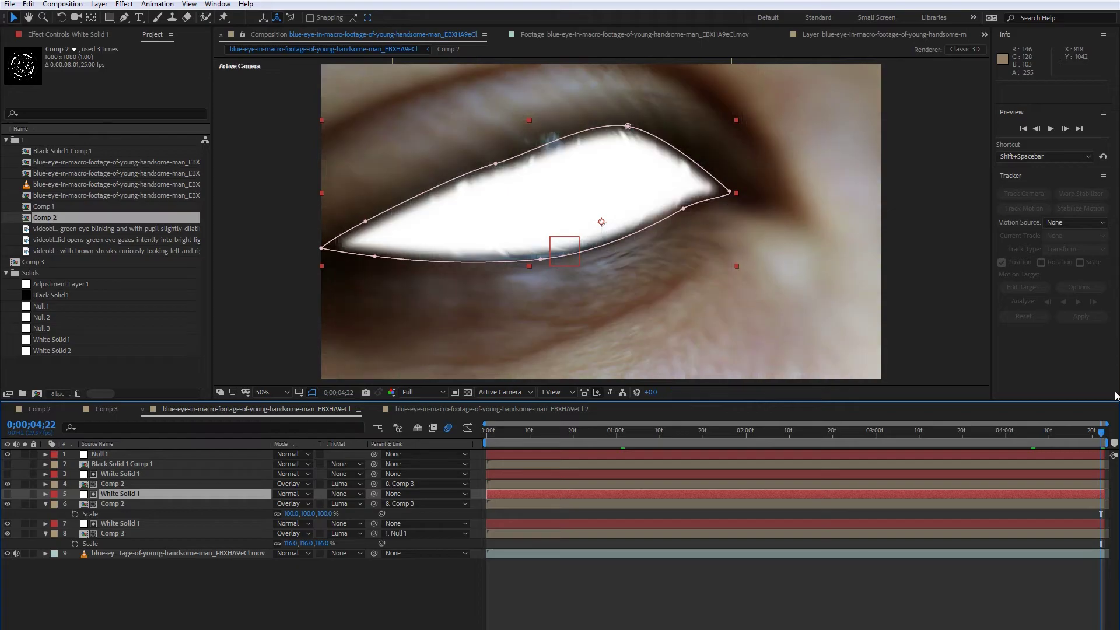
Step: Create a full-size white solid named "mask" in the second eye composition
{"action": "left_click", "coordinate": [436, 408]}
{"action": "right_click", "coordinate": [120, 607]}
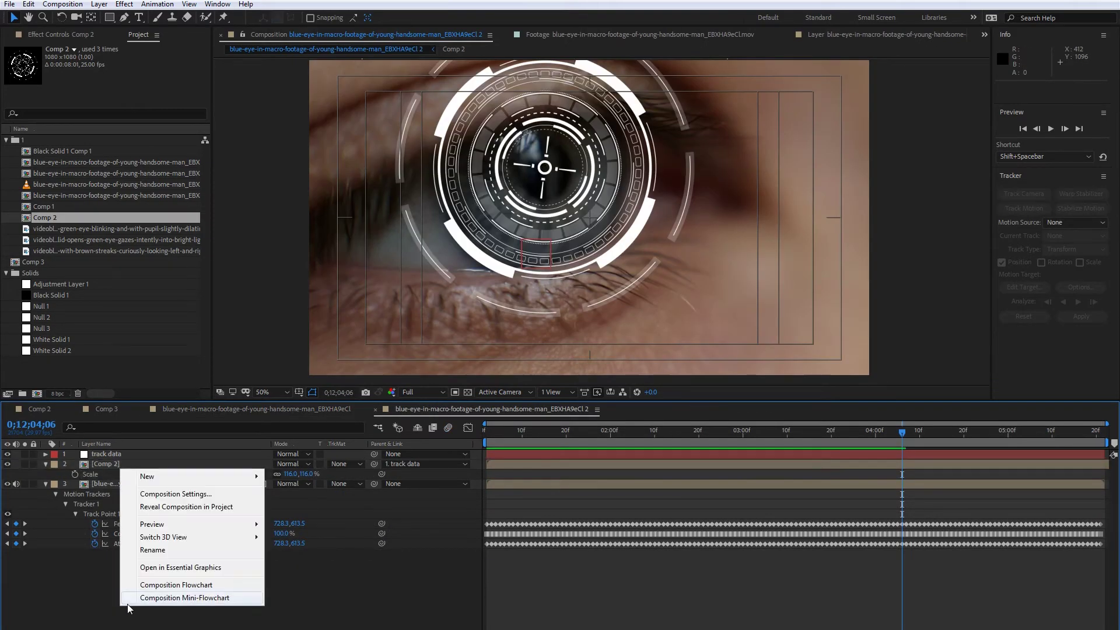
{"action": "mouse_move", "coordinate": [150, 477]}
{"action": "left_click", "coordinate": [291, 508]}
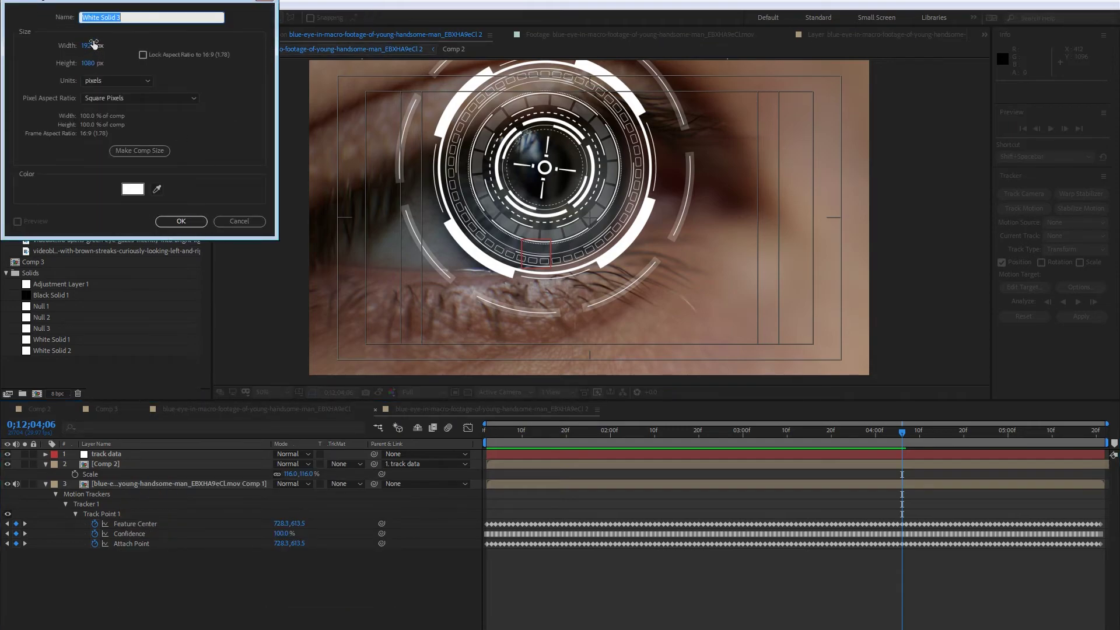
{"action": "type", "text": "mask"}
{"action": "key", "text": "Return"}
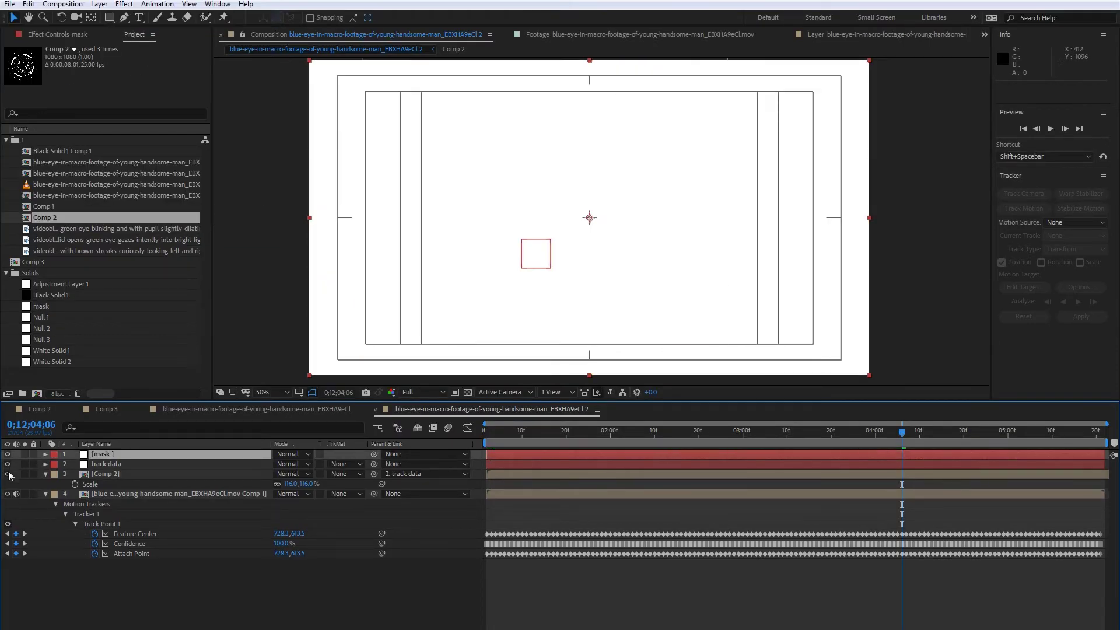
Step: Hide the mask, track data and Comp 2 layers, leaving only the eye footage visible
{"action": "left_click_drag", "start_coordinate": [7, 465], "coordinate": [7, 475]}
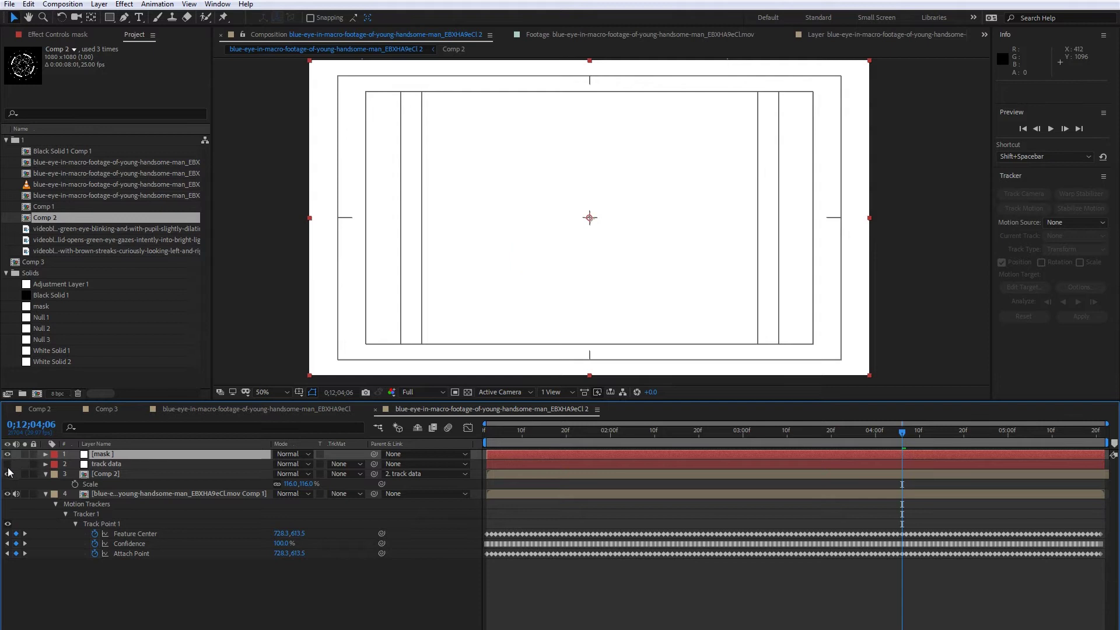
{"action": "left_click", "coordinate": [7, 494]}
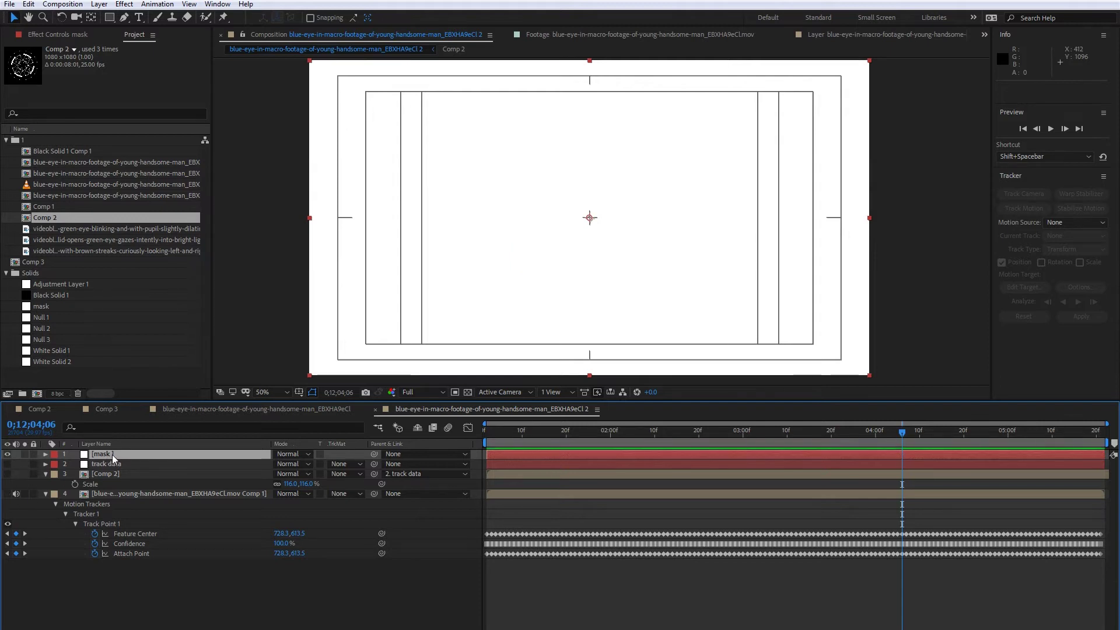
{"action": "left_click", "coordinate": [8, 455]}
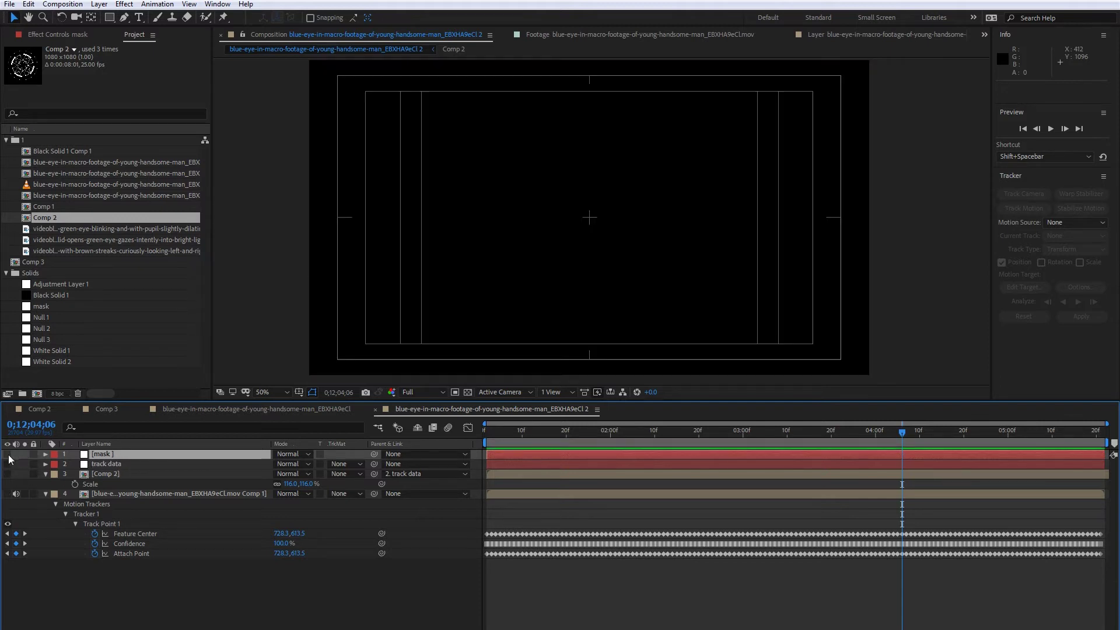
{"action": "left_click", "coordinate": [8, 494]}
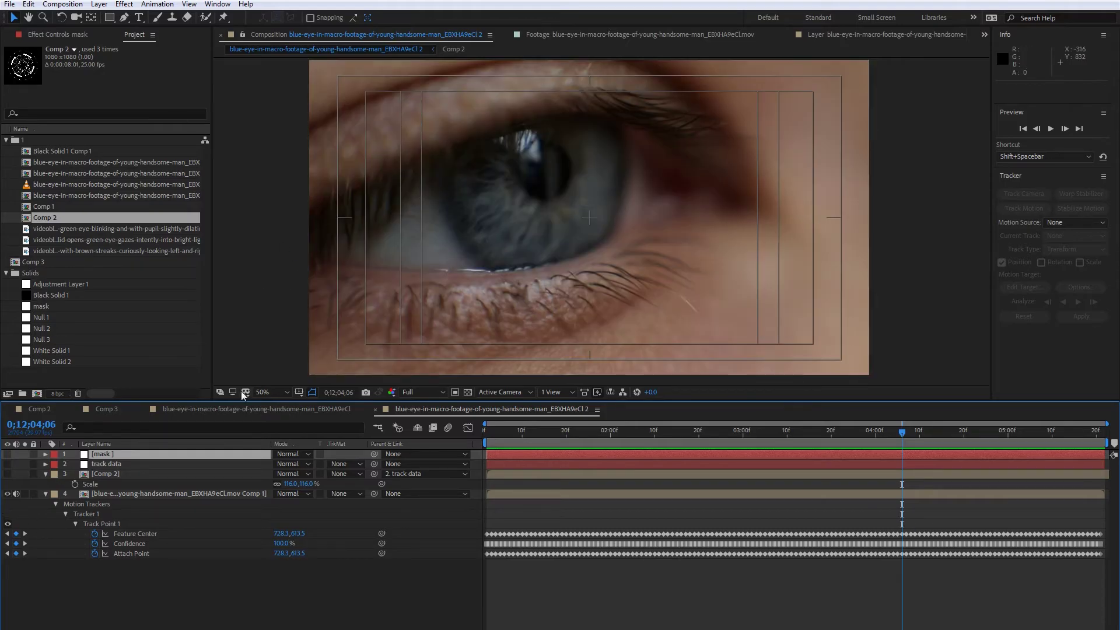
Step: Start a Pen mask on the mask solid at 0;12;01;20, tracing the upper eyelid from the outer left edge to the right eye corner
{"action": "left_click", "coordinate": [124, 17]}
{"action": "left_click_drag", "start_coordinate": [384, 155], "coordinate": [408, 173]}
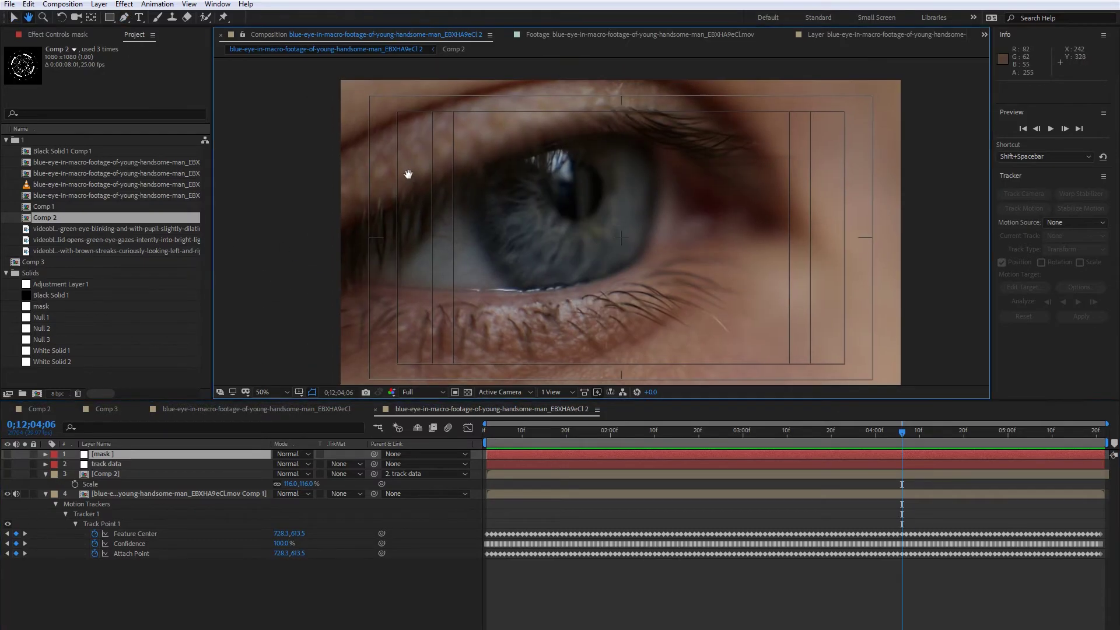
{"action": "left_click_drag", "start_coordinate": [613, 438], "coordinate": [563, 433]}
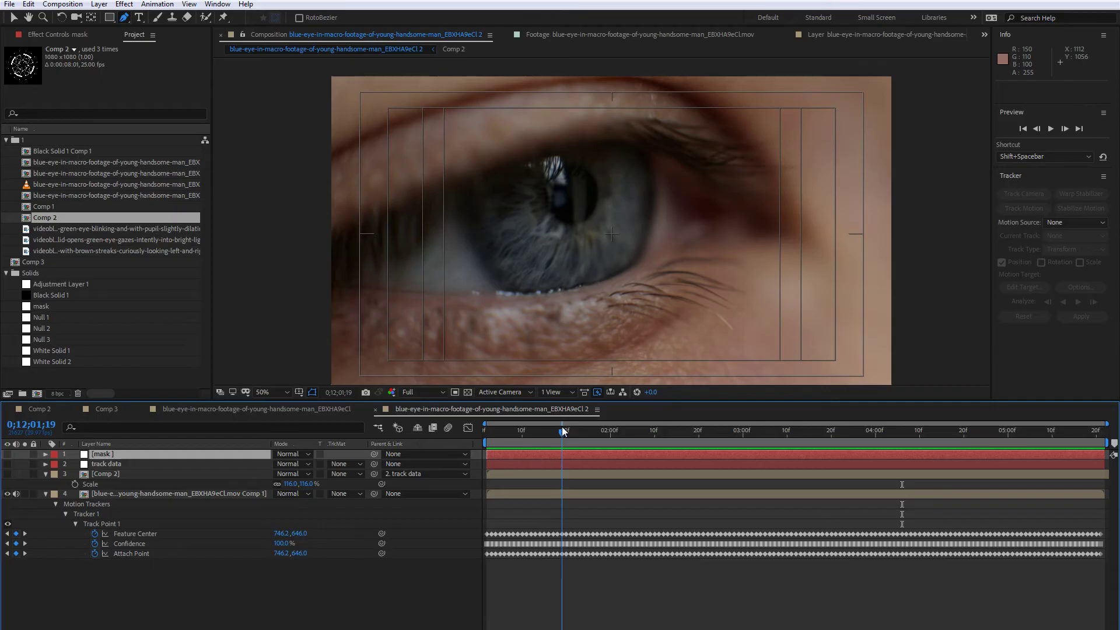
{"action": "left_click", "coordinate": [565, 432]}
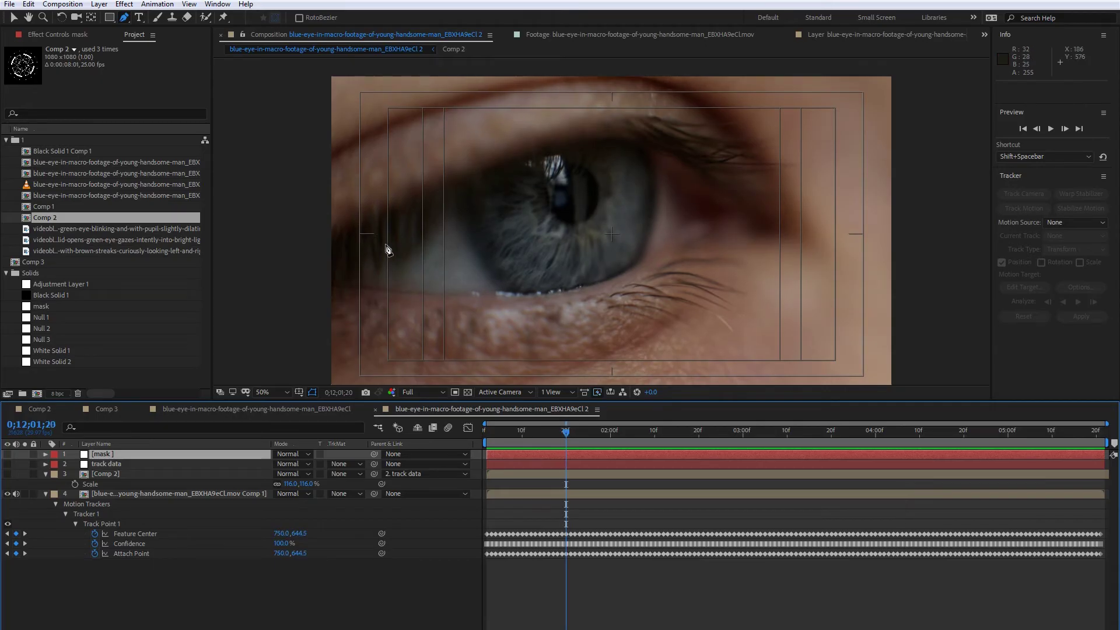
{"action": "left_click", "coordinate": [321, 250]}
{"action": "left_click_drag", "start_coordinate": [465, 185], "coordinate": [521, 159]}
{"action": "key", "text": "ctrl+z"}
{"action": "left_click", "coordinate": [654, 145]}
{"action": "left_click_drag", "start_coordinate": [660, 153], "coordinate": [695, 170]}
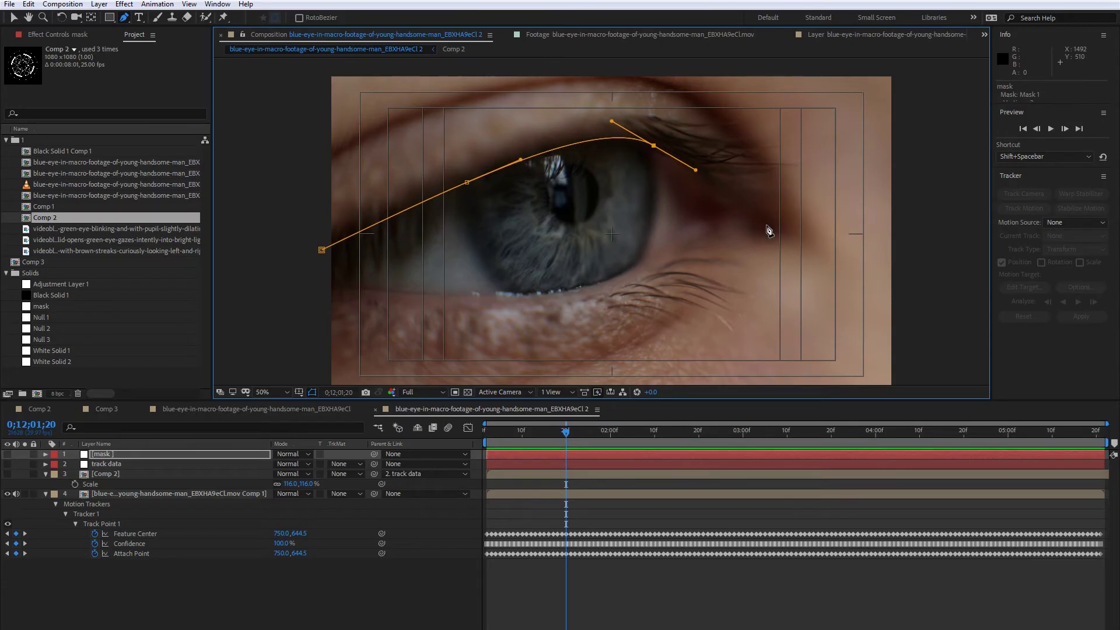
{"action": "left_click_drag", "start_coordinate": [738, 216], "coordinate": [738, 226]}
{"action": "left_click_drag", "start_coordinate": [611, 280], "coordinate": [556, 295]}
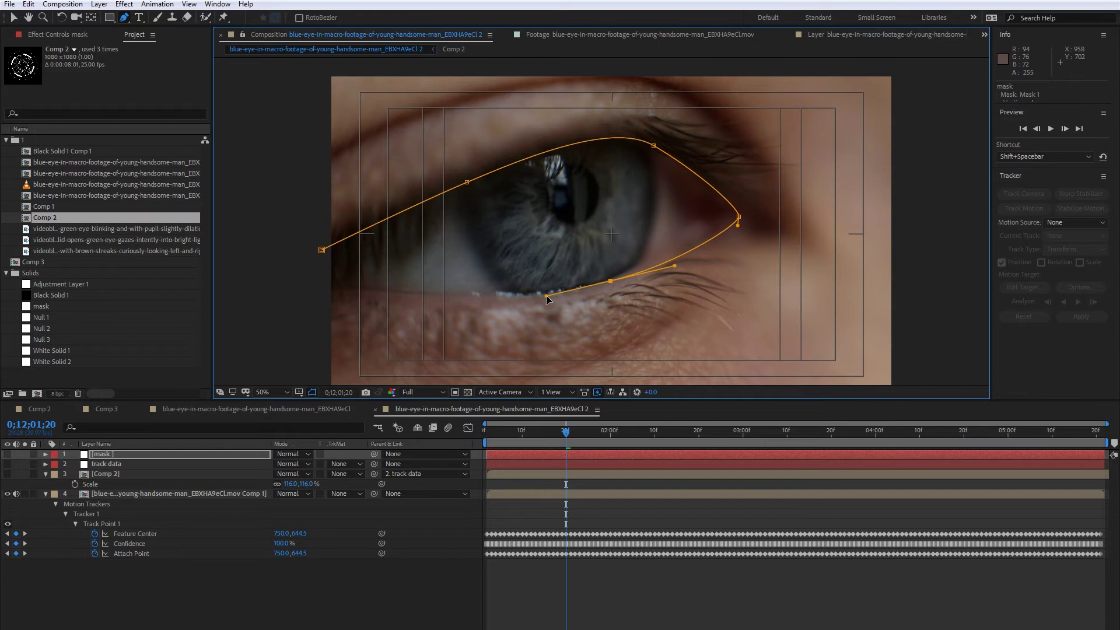
{"action": "left_click_drag", "start_coordinate": [389, 291], "coordinate": [350, 232]}
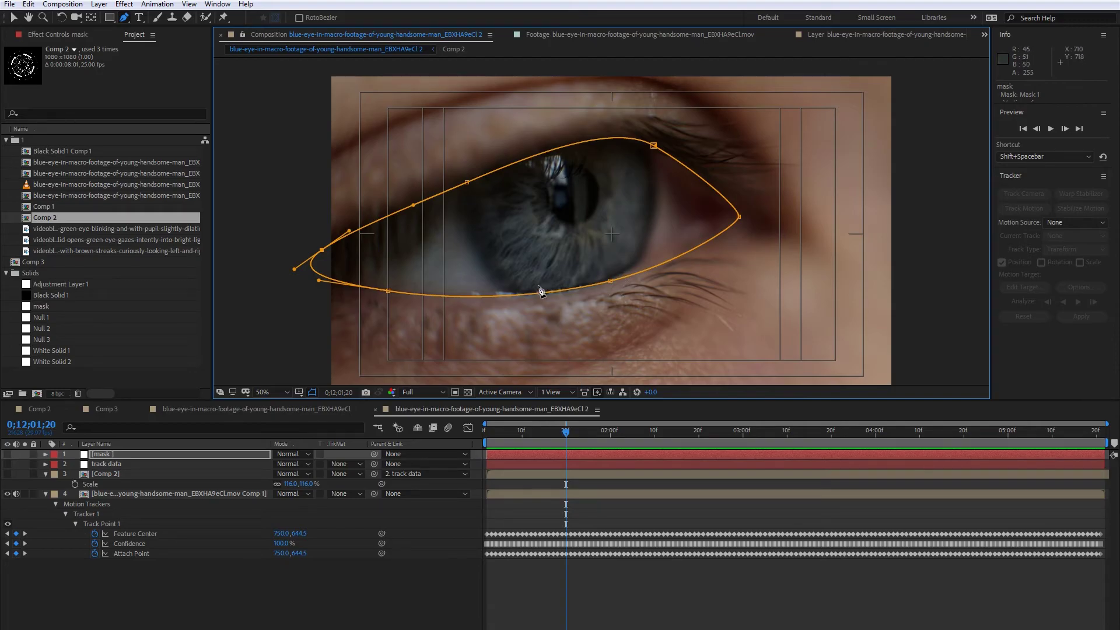
{"action": "key", "text": "ctrl+z"}
{"action": "key", "text": "ctrl+z"}
{"action": "key", "text": "ctrl+z"}
{"action": "left_click_drag", "start_coordinate": [623, 281], "coordinate": [588, 291]}
{"action": "key", "text": "ctrl+z"}
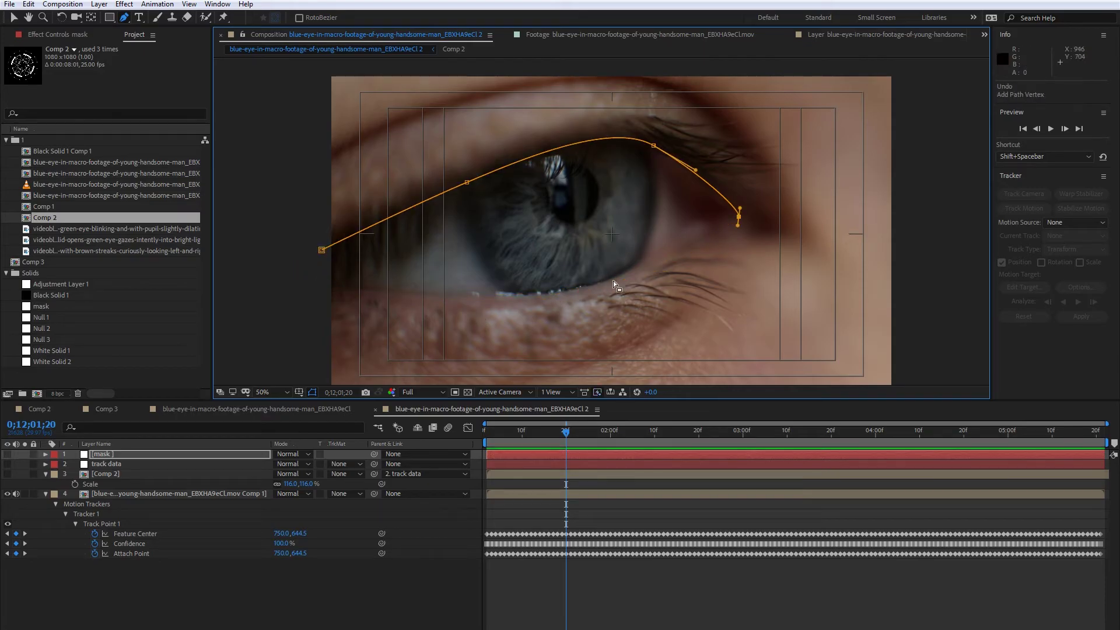
Step: Trace the lower eyelid with curved mask points and close the path just beyond the frame's left edge
{"action": "left_click_drag", "start_coordinate": [617, 280], "coordinate": [566, 295]}
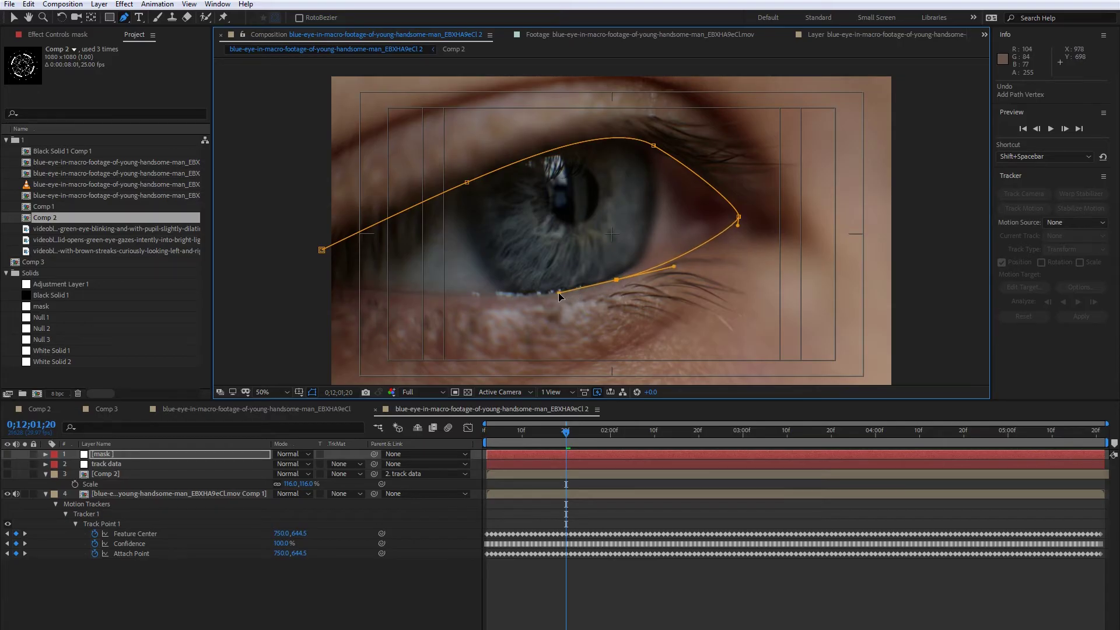
{"action": "left_click_drag", "start_coordinate": [439, 294], "coordinate": [372, 288]}
{"action": "left_click_drag", "start_coordinate": [298, 276], "coordinate": [307, 259]}
{"action": "left_click", "coordinate": [322, 251]}
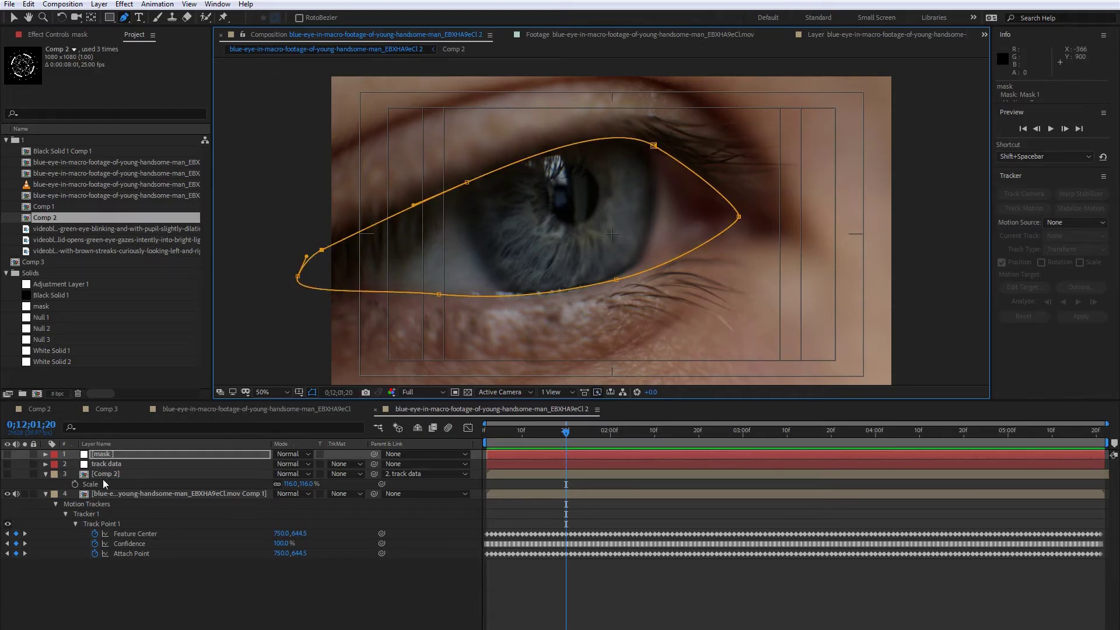
Step: Start animating the mask layer's Mask Path with a keyframe at 0;12;01;20 and check how the eye moves in the footage
{"action": "key", "text": "m"}
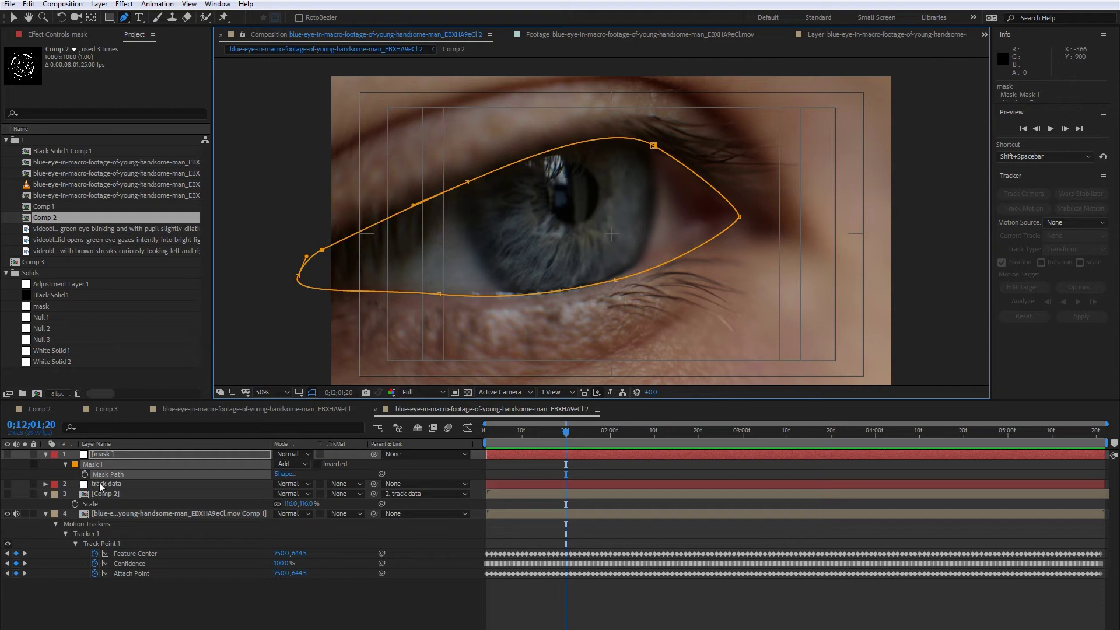
{"action": "left_click", "coordinate": [84, 475]}
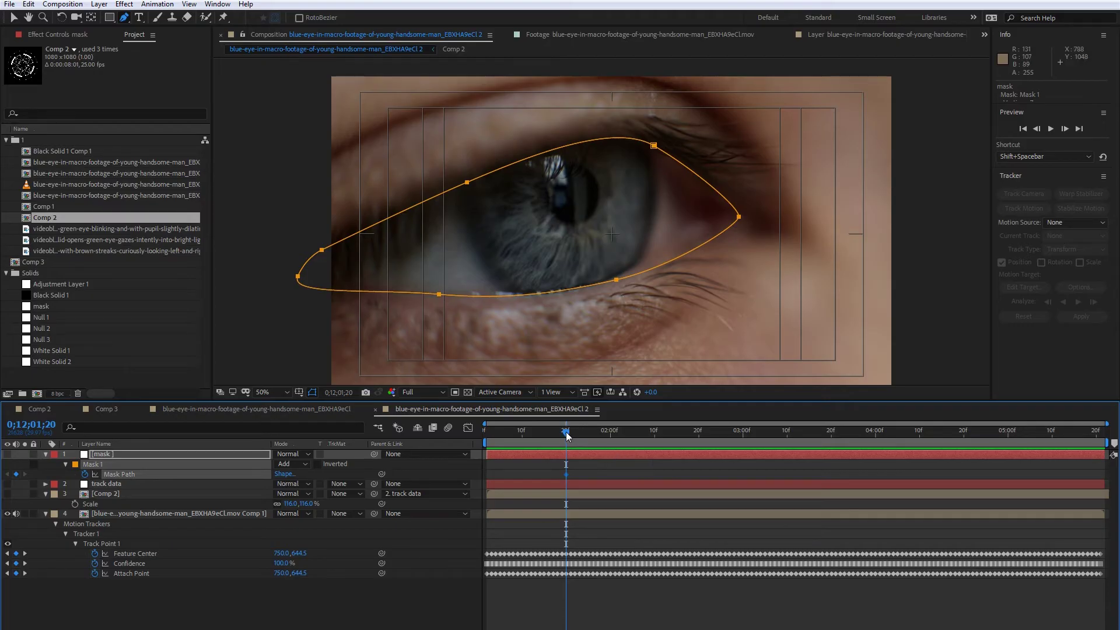
{"action": "left_click_drag", "start_coordinate": [567, 434], "coordinate": [726, 447]}
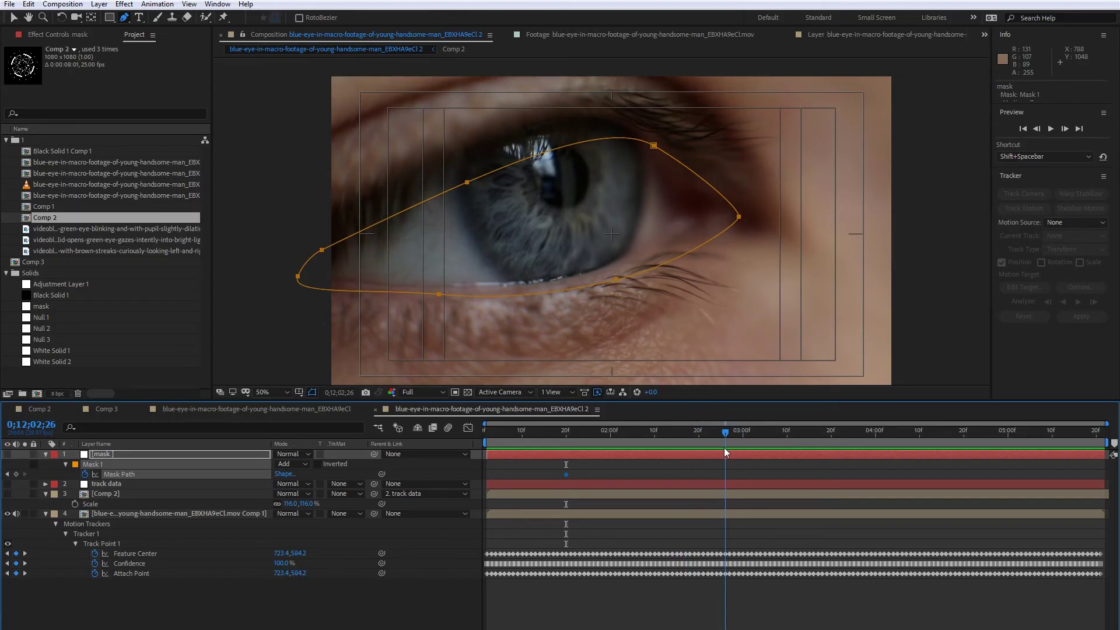
{"action": "left_click", "coordinate": [106, 484]}
{"action": "left_click", "coordinate": [117, 474]}
{"action": "mouse_move", "coordinate": [728, 433]}
{"action": "left_mouse_down"}
{"action": "mouse_move", "coordinate": [665, 444]}
{"action": "mouse_move", "coordinate": [719, 425]}
{"action": "left_mouse_up"}
{"action": "left_click_drag", "start_coordinate": [758, 424], "coordinate": [1083, 405]}
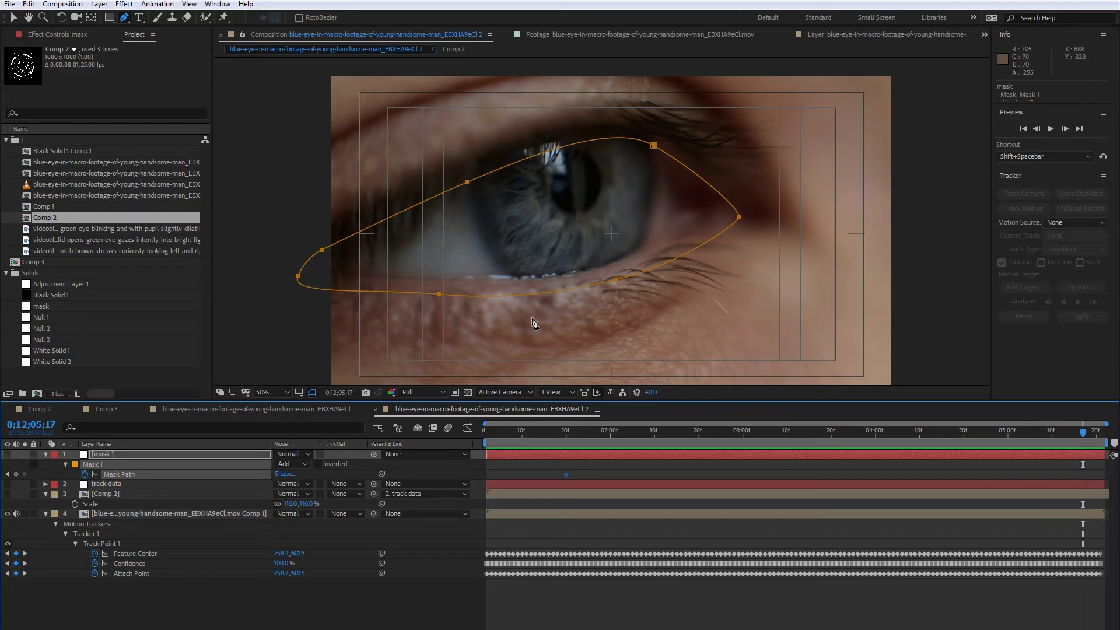
Step: Reshape the mask at 0;12;05;21, raising the upper and lower lid points and refitting both ends to the eye opening
{"action": "left_click_drag", "start_coordinate": [1084, 432], "coordinate": [1100, 442]}
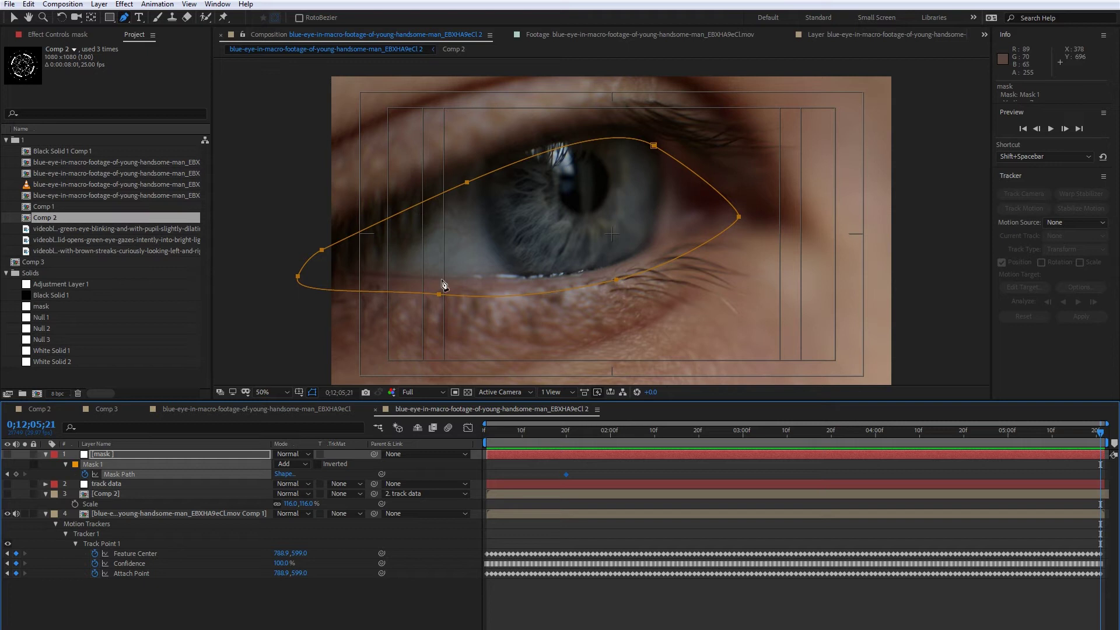
{"action": "left_click", "coordinate": [104, 489]}
{"action": "left_click", "coordinate": [130, 475]}
{"action": "key", "text": "Return"}
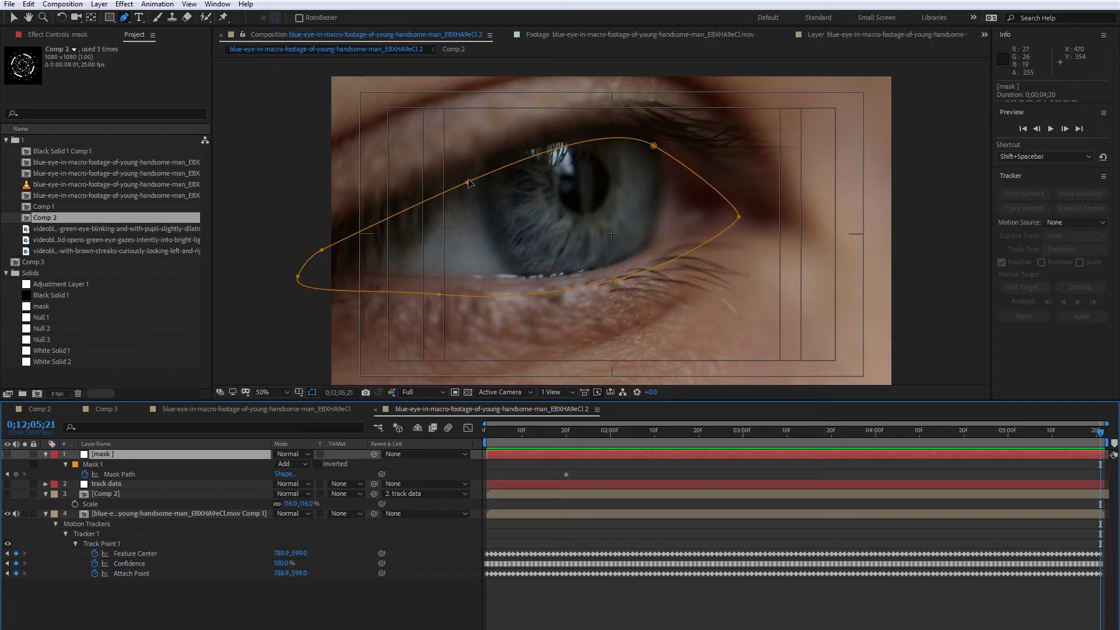
{"action": "key", "text": "v"}
{"action": "key", "text": "ctrl+z"}
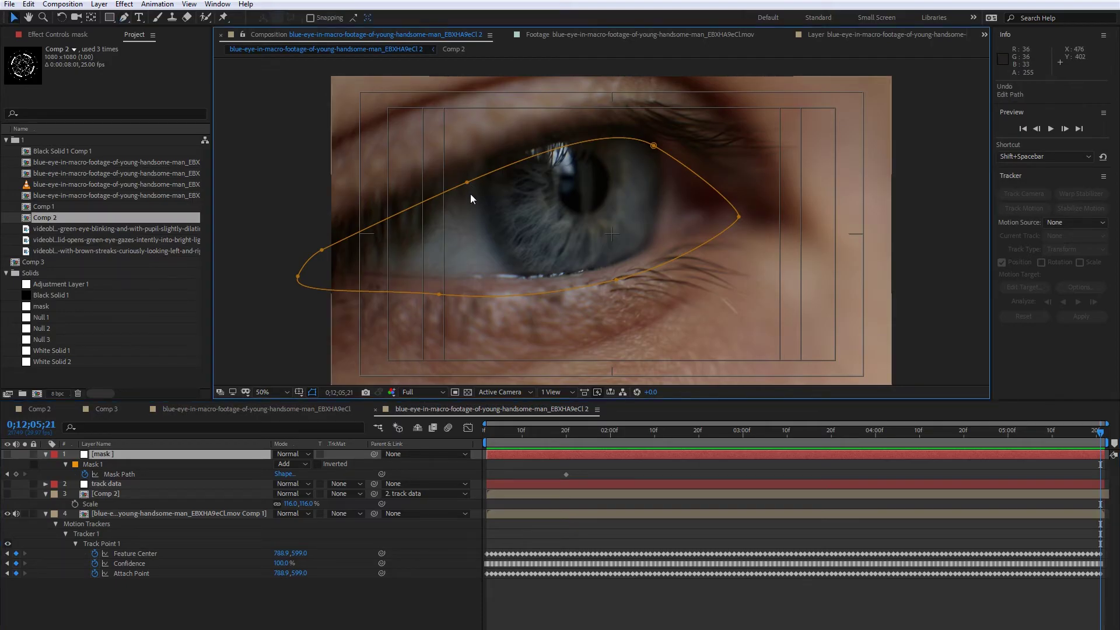
{"action": "left_click_drag", "start_coordinate": [467, 183], "coordinate": [466, 173]}
{"action": "left_click_drag", "start_coordinate": [654, 146], "coordinate": [660, 134]}
{"action": "left_click_drag", "start_coordinate": [739, 211], "coordinate": [749, 204]}
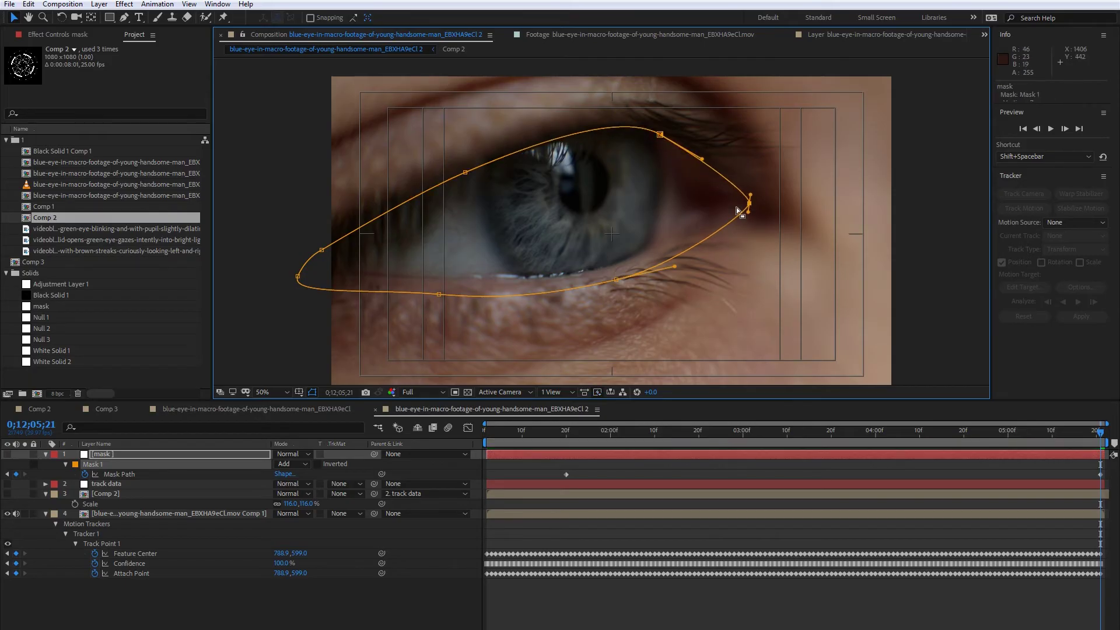
{"action": "left_click_drag", "start_coordinate": [617, 280], "coordinate": [618, 262]}
{"action": "left_click_drag", "start_coordinate": [442, 297], "coordinate": [443, 280]}
{"action": "left_click_drag", "start_coordinate": [300, 278], "coordinate": [316, 261]}
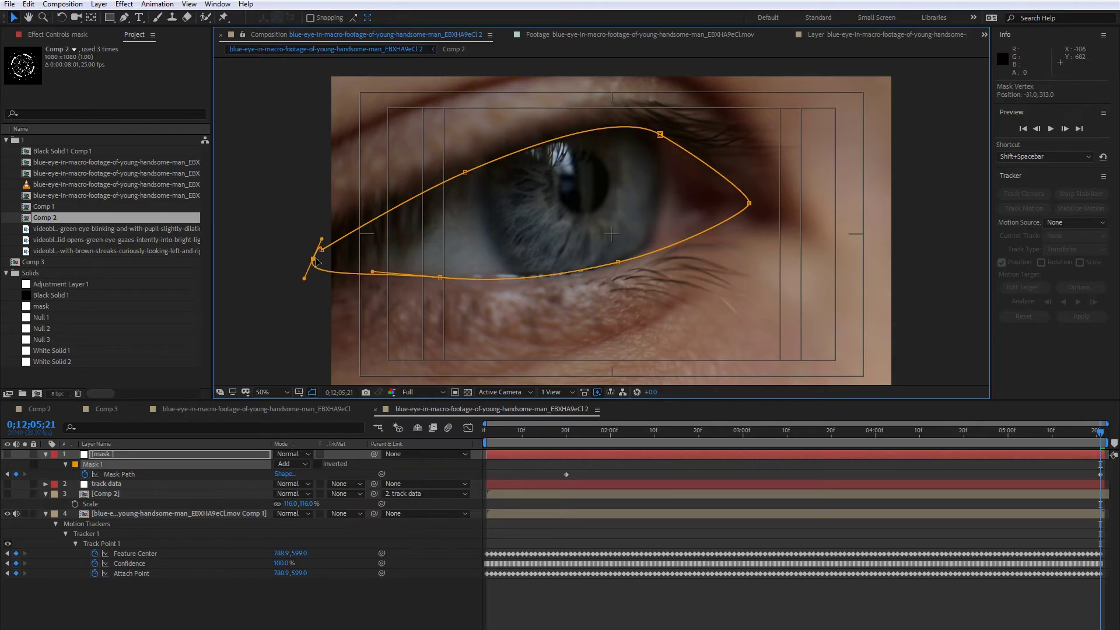
Step: Refit the mask at 0;12;02;26 by raising its upper lid points and moving the corners and lower edge onto the eye outline
{"action": "left_click_drag", "start_coordinate": [1077, 434], "coordinate": [726, 472]}
{"action": "left_click_drag", "start_coordinate": [322, 250], "coordinate": [314, 228]}
{"action": "left_click_drag", "start_coordinate": [364, 262], "coordinate": [413, 201]}
{"action": "left_click_drag", "start_coordinate": [465, 176], "coordinate": [461, 153]}
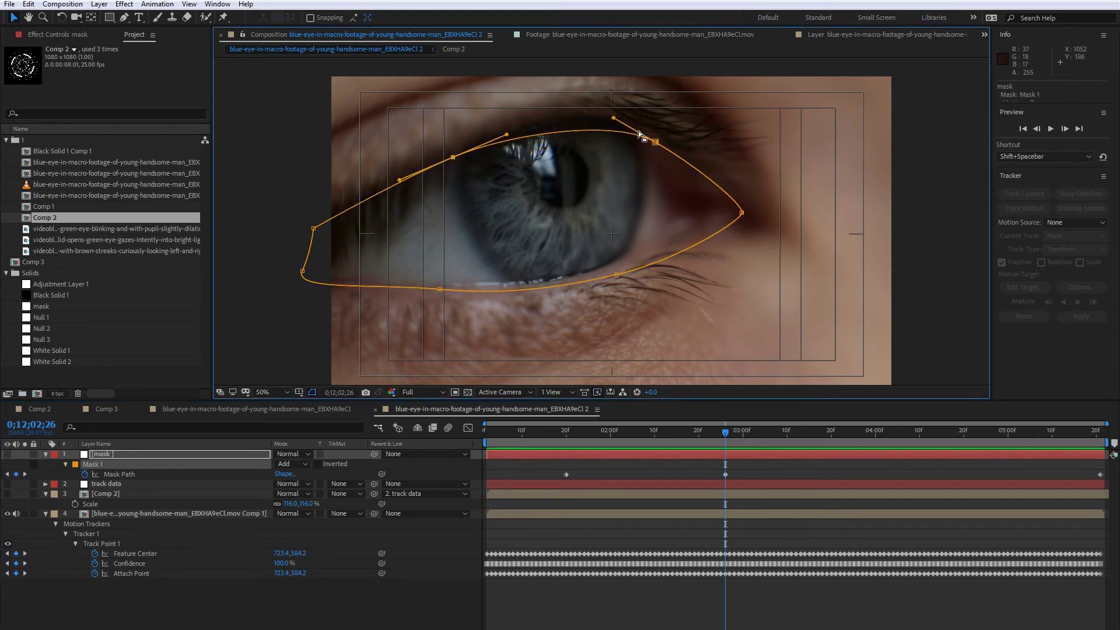
{"action": "left_click_drag", "start_coordinate": [658, 144], "coordinate": [651, 129]}
{"action": "left_click_drag", "start_coordinate": [743, 213], "coordinate": [735, 198]}
{"action": "left_click_drag", "start_coordinate": [618, 277], "coordinate": [669, 246]}
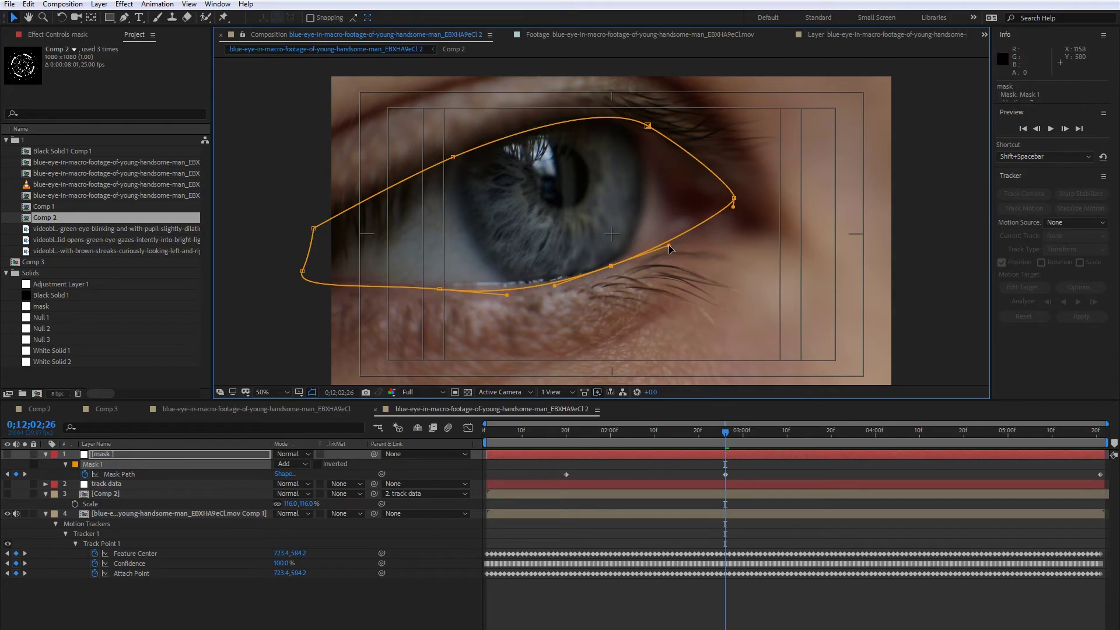
{"action": "left_click_drag", "start_coordinate": [439, 289], "coordinate": [435, 285]}
{"action": "left_click_drag", "start_coordinate": [302, 272], "coordinate": [305, 256]}
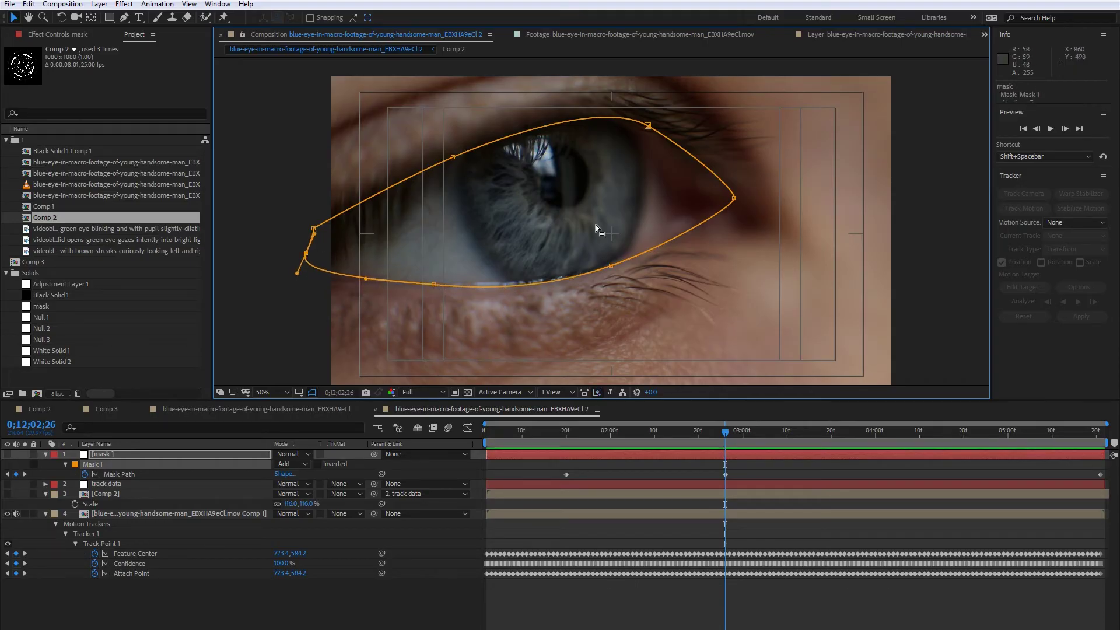
Step: Adjust the mask at 0;12;04;00, lowering the lower lid points and slightly lowering the upper lid points to match the eye
{"action": "mouse_move", "coordinate": [722, 437]}
{"action": "left_mouse_down"}
{"action": "mouse_move", "coordinate": [656, 441]}
{"action": "mouse_move", "coordinate": [726, 436]}
{"action": "left_mouse_up"}
{"action": "key", "text": "space"}
{"action": "left_click_drag", "start_coordinate": [867, 438], "coordinate": [877, 458]}
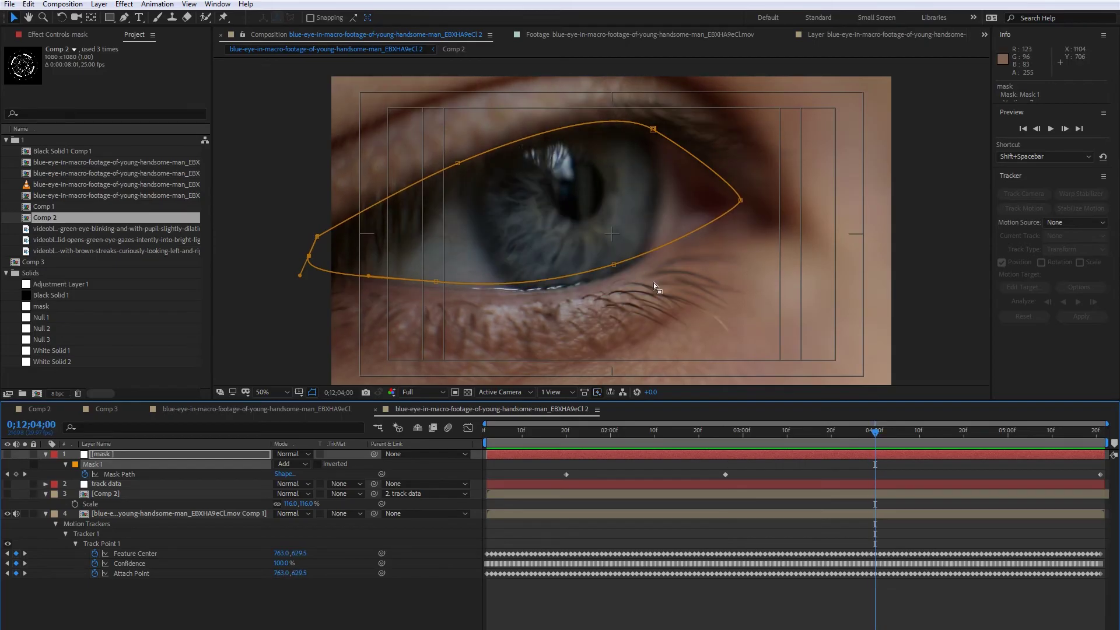
{"action": "left_click_drag", "start_coordinate": [617, 267], "coordinate": [620, 277]}
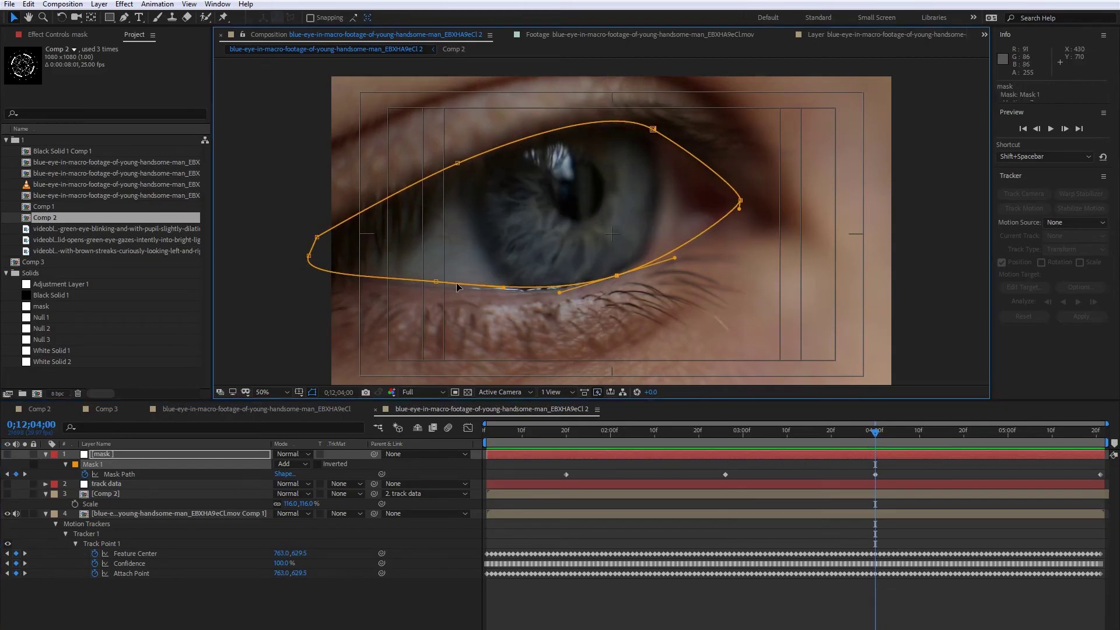
{"action": "left_click_drag", "start_coordinate": [438, 284], "coordinate": [438, 292]}
{"action": "left_click_drag", "start_coordinate": [457, 163], "coordinate": [459, 167]}
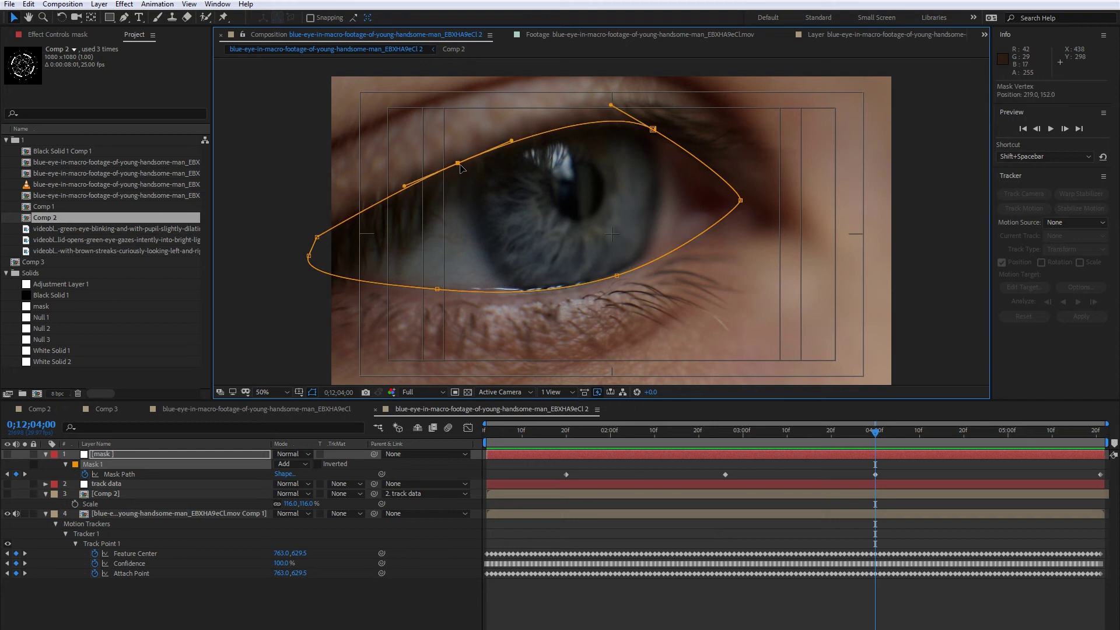
{"action": "left_click_drag", "start_coordinate": [654, 129], "coordinate": [651, 134]}
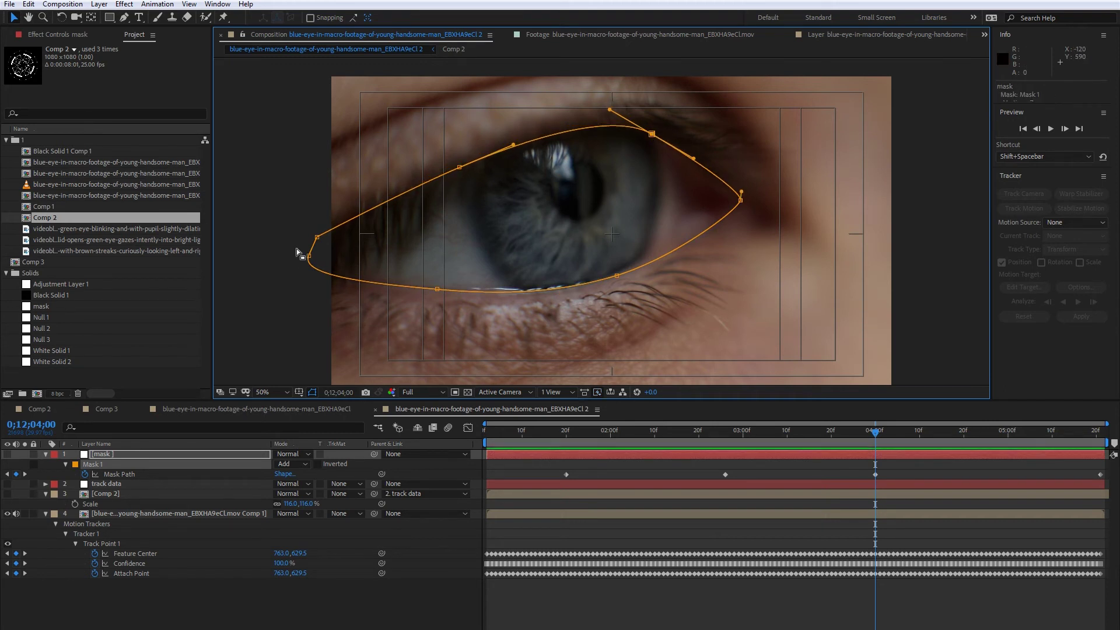
{"action": "left_click_drag", "start_coordinate": [313, 264], "coordinate": [304, 278]}
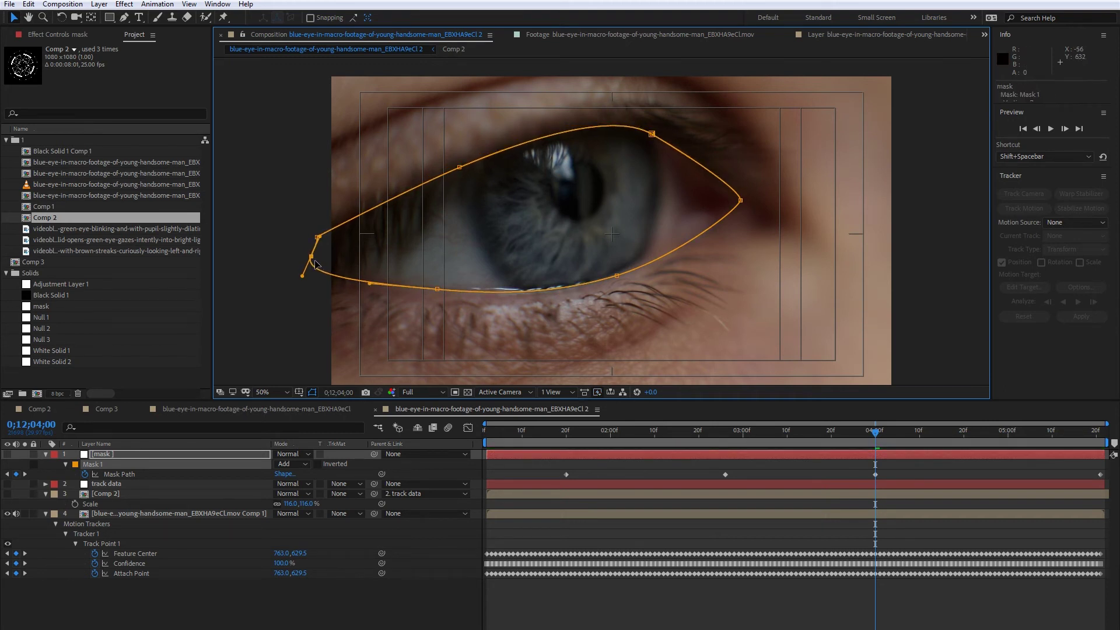
Step: Refit the mask at 0;12;05;00 by nudging the lower lid, upper lid and both end points upward
{"action": "left_click", "coordinate": [1006, 439]}
{"action": "left_click_drag", "start_coordinate": [1006, 439], "coordinate": [1008, 439]}
{"action": "left_click_drag", "start_coordinate": [615, 268], "coordinate": [618, 261]}
{"action": "left_click_drag", "start_coordinate": [438, 285], "coordinate": [438, 281]}
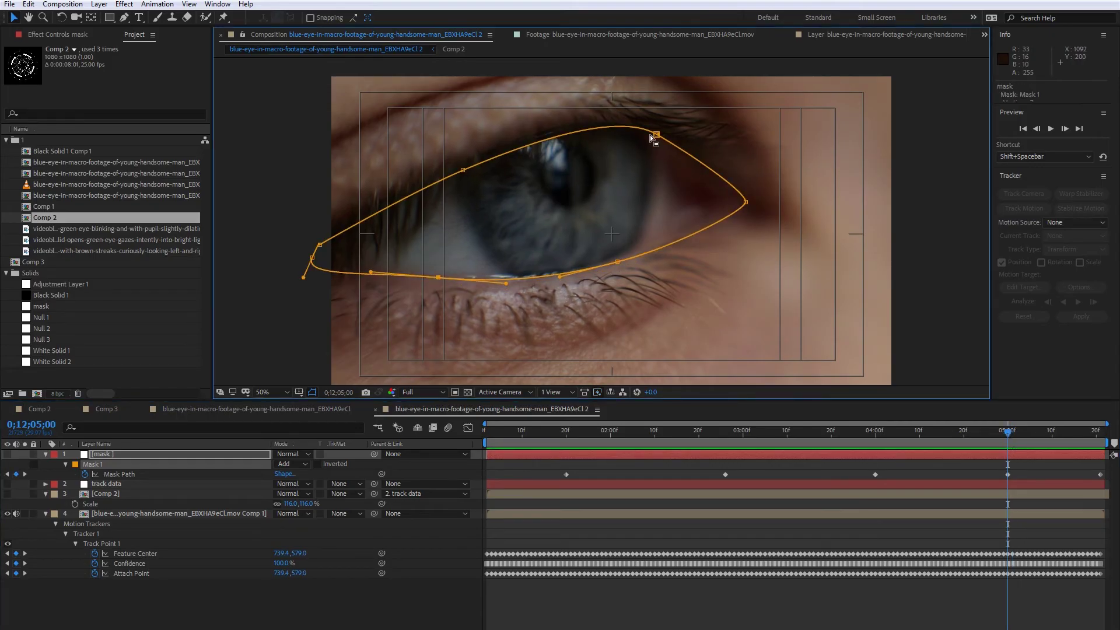
{"action": "left_click_drag", "start_coordinate": [462, 169], "coordinate": [461, 165]}
{"action": "key", "text": "comma"}
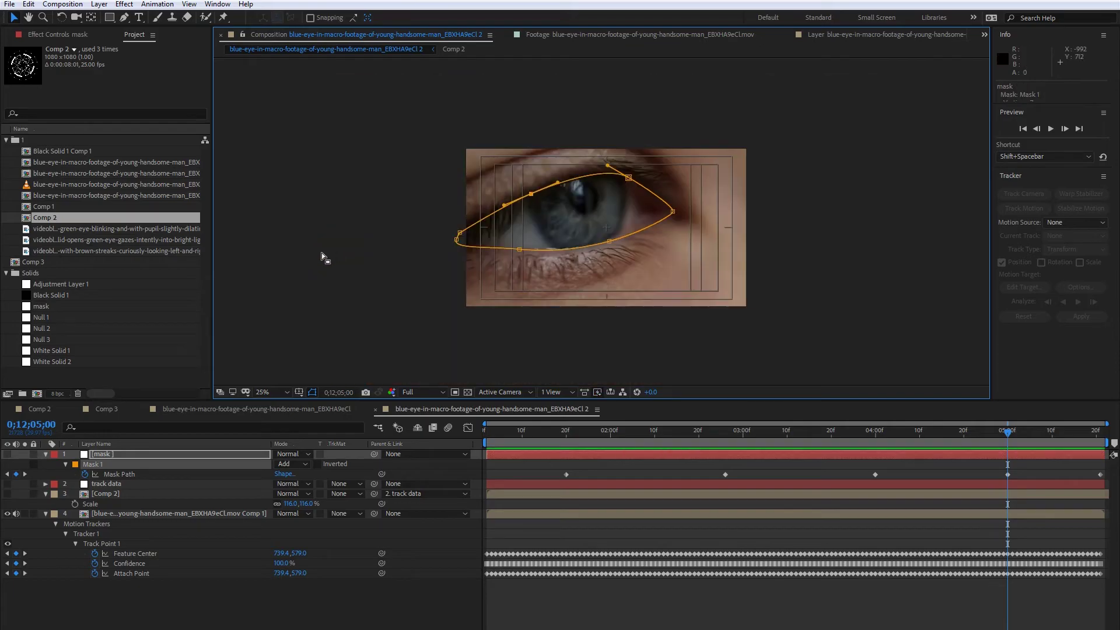
{"action": "key", "text": "period"}
{"action": "left_click_drag", "start_coordinate": [746, 203], "coordinate": [745, 199]}
{"action": "left_click_drag", "start_coordinate": [311, 261], "coordinate": [311, 256]}
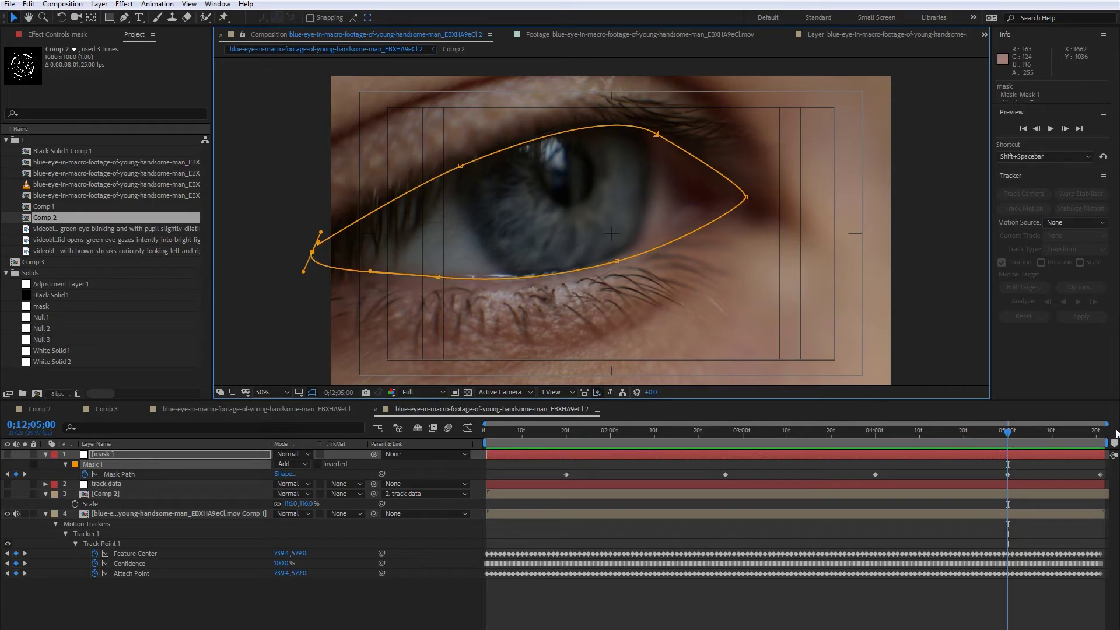
Step: Examine the Mask Path keyframes in the first eye composition and return to the second eye composition
{"action": "left_click", "coordinate": [426, 442]}
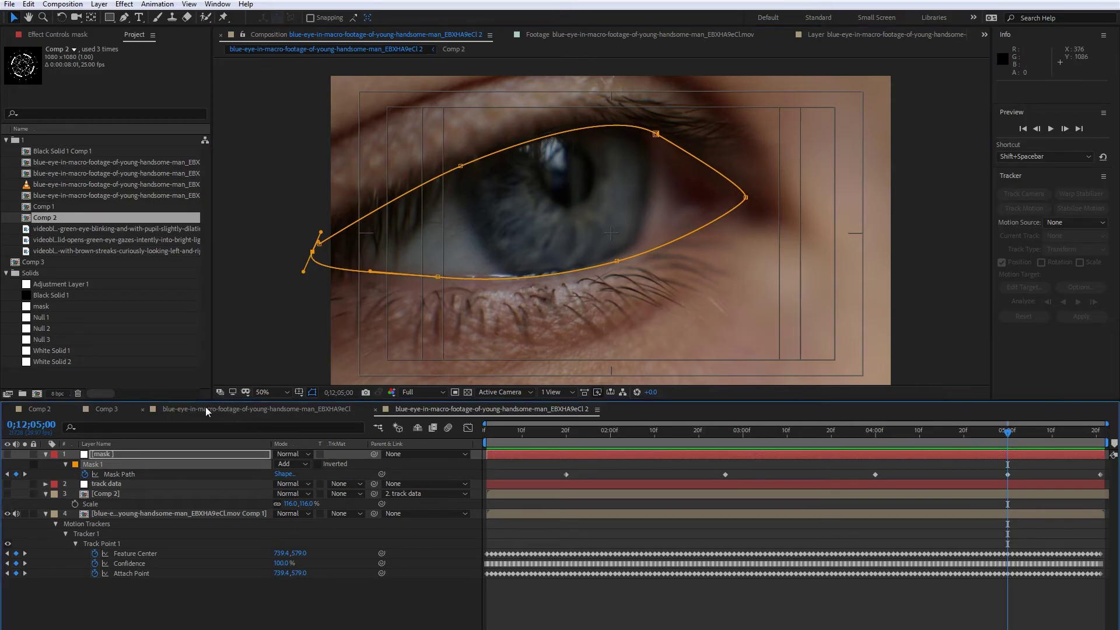
{"action": "left_click", "coordinate": [167, 411]}
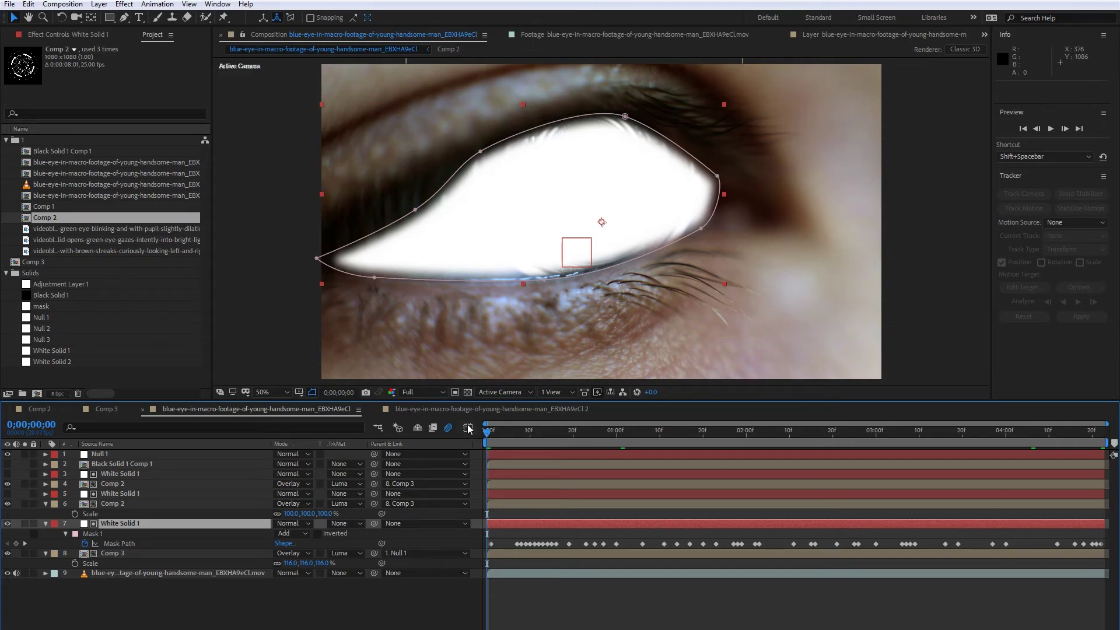
{"action": "left_click", "coordinate": [467, 409]}
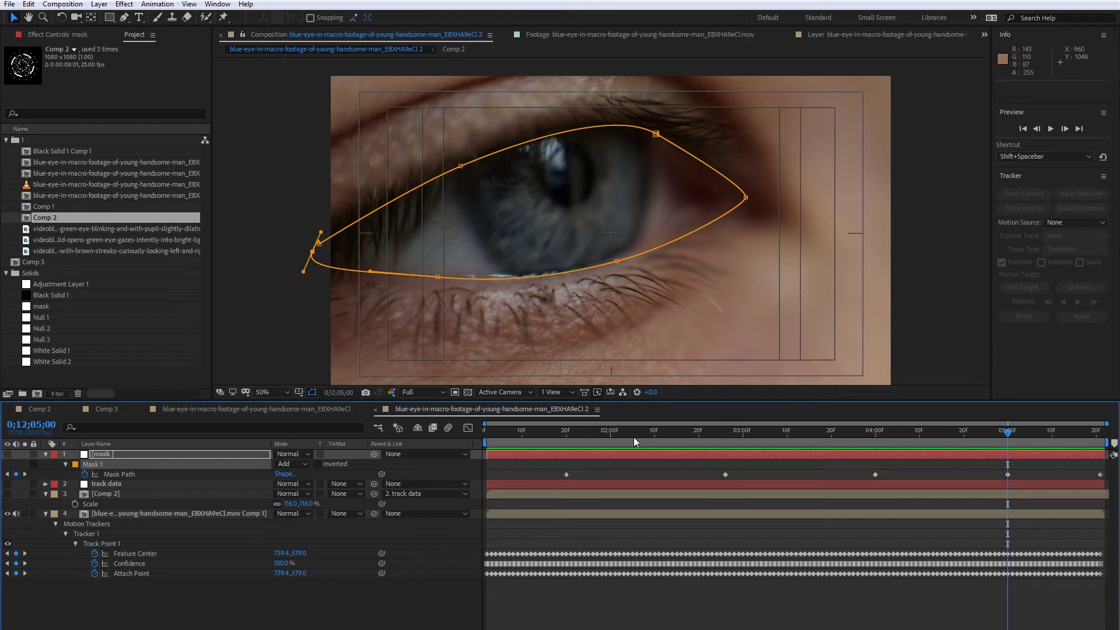
Step: Adjust the mask at 0;12;02;00 by lowering the two lower lid points and the upper lid point near the inner corner
{"action": "left_click", "coordinate": [607, 441]}
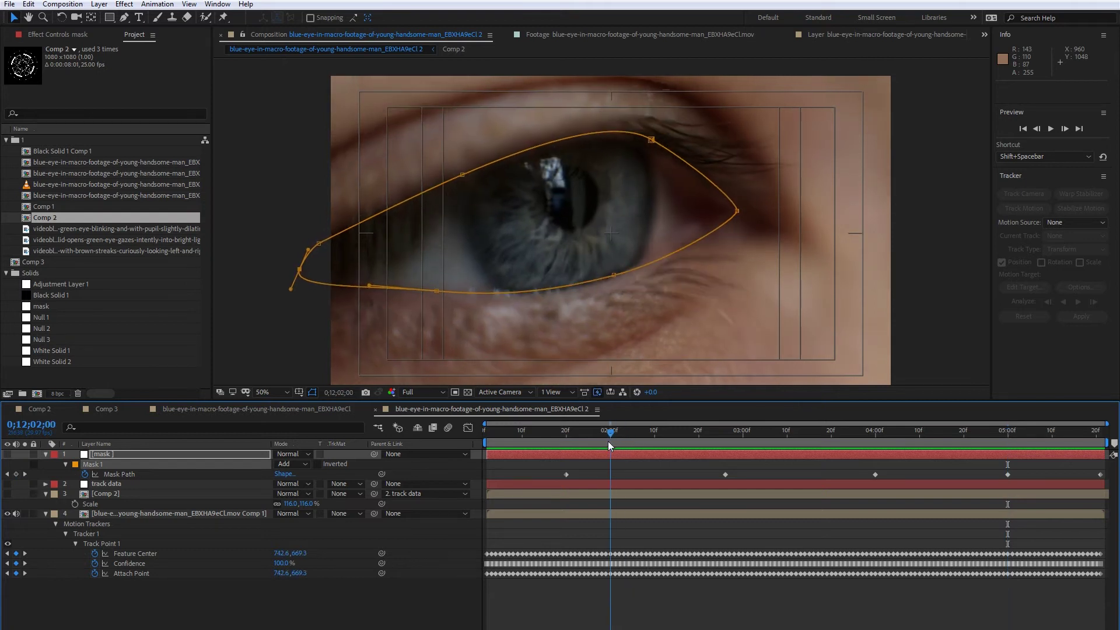
{"action": "left_click_drag", "start_coordinate": [607, 442], "coordinate": [610, 443]}
{"action": "left_click_drag", "start_coordinate": [615, 275], "coordinate": [617, 282]}
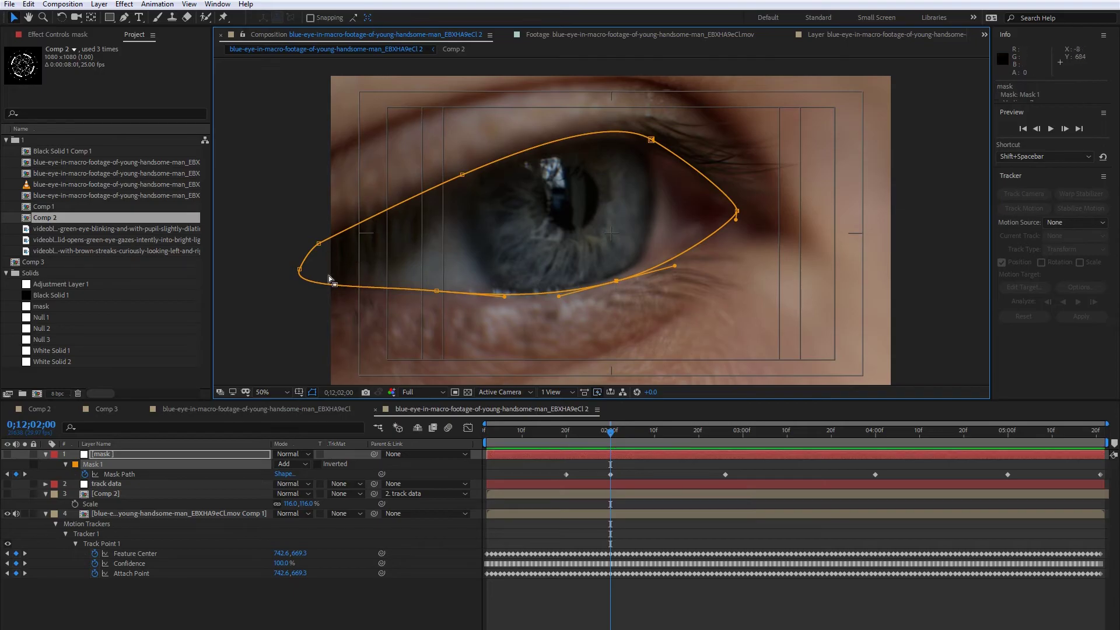
{"action": "left_click_drag", "start_coordinate": [439, 293], "coordinate": [439, 298]}
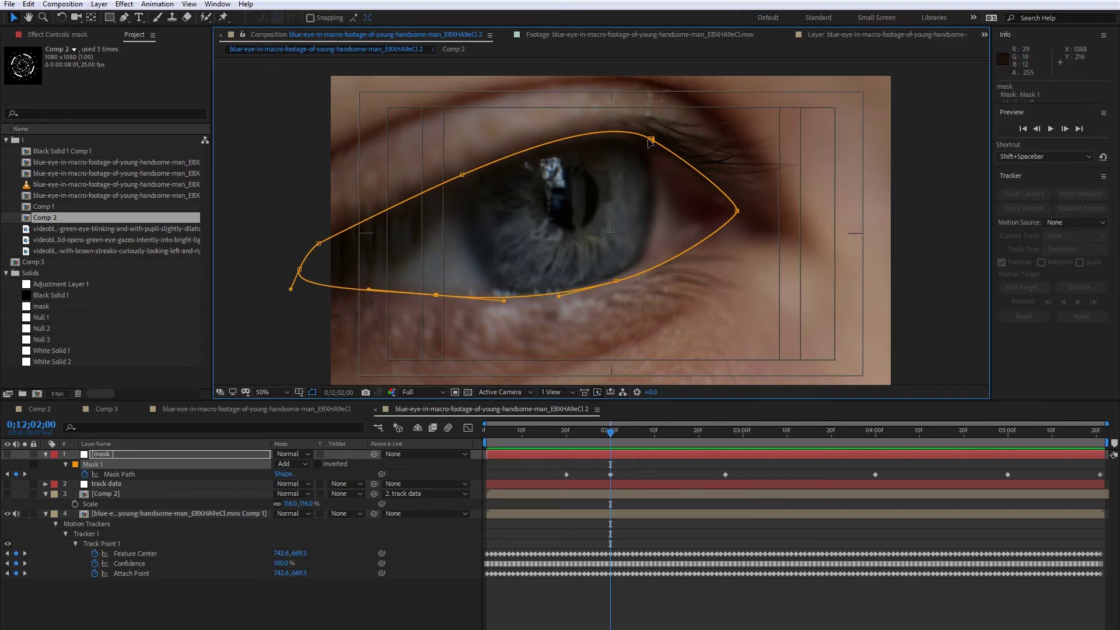
{"action": "left_click_drag", "start_coordinate": [651, 140], "coordinate": [658, 149]}
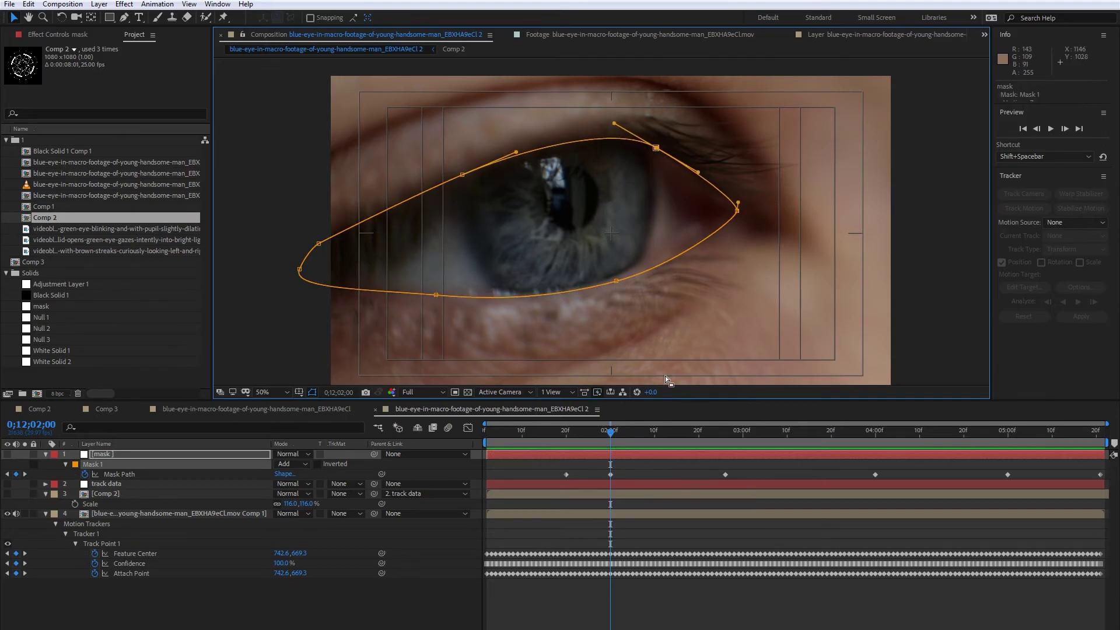
Step: Fine-tune the mask at 0;12;02;10, lowering the lower lid points and the upper lid point near the inner corner slightly
{"action": "left_click_drag", "start_coordinate": [621, 435], "coordinate": [656, 442]}
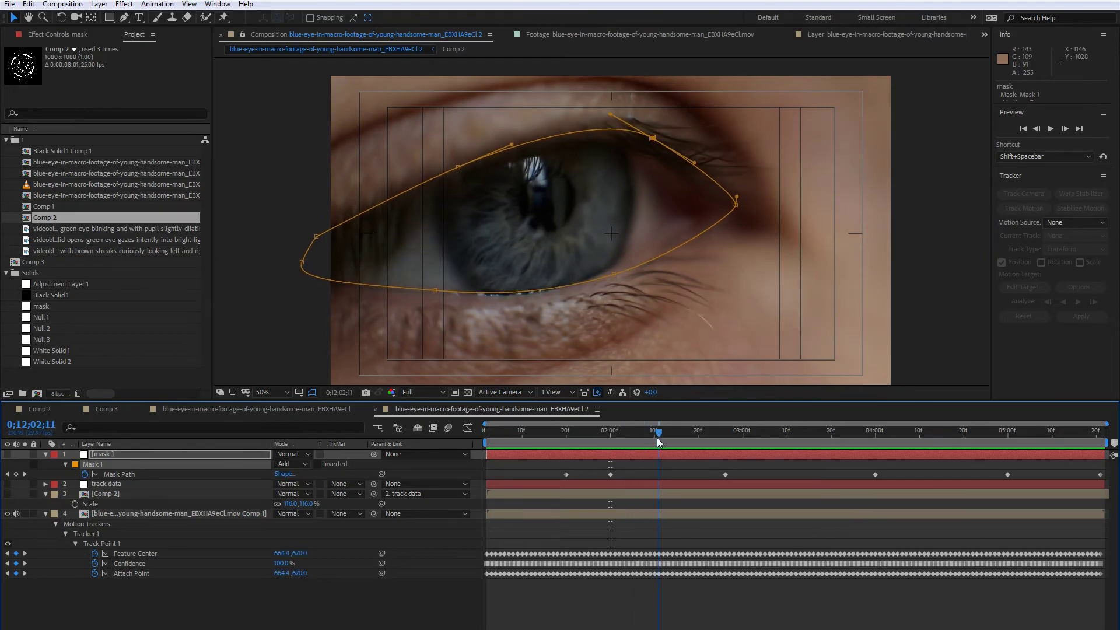
{"action": "left_click_drag", "start_coordinate": [433, 292], "coordinate": [434, 295]}
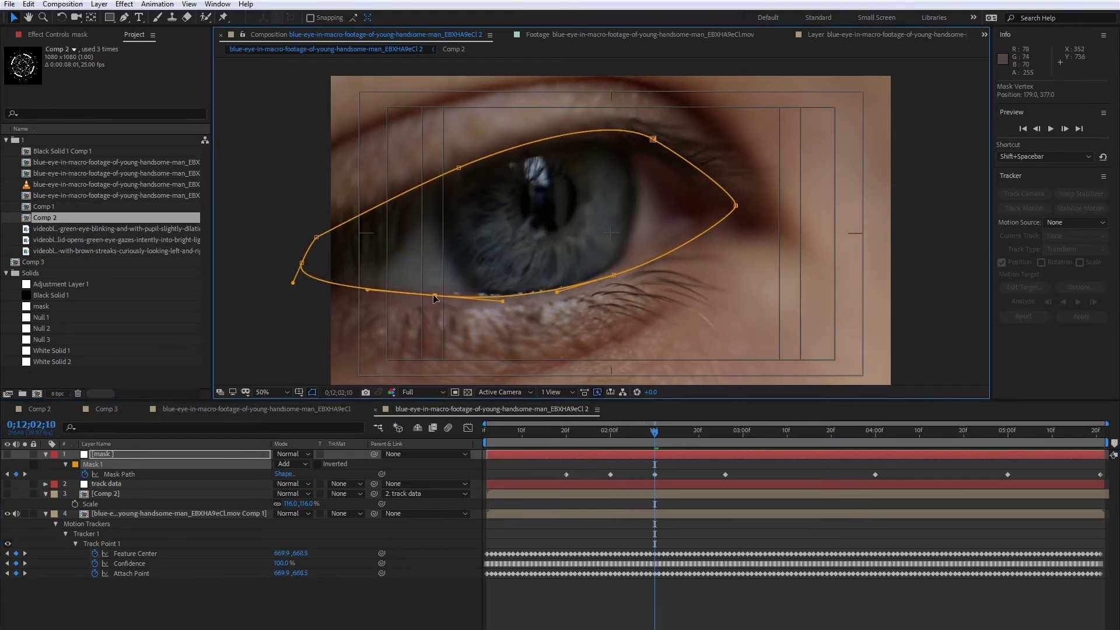
{"action": "left_click_drag", "start_coordinate": [614, 275], "coordinate": [616, 278]}
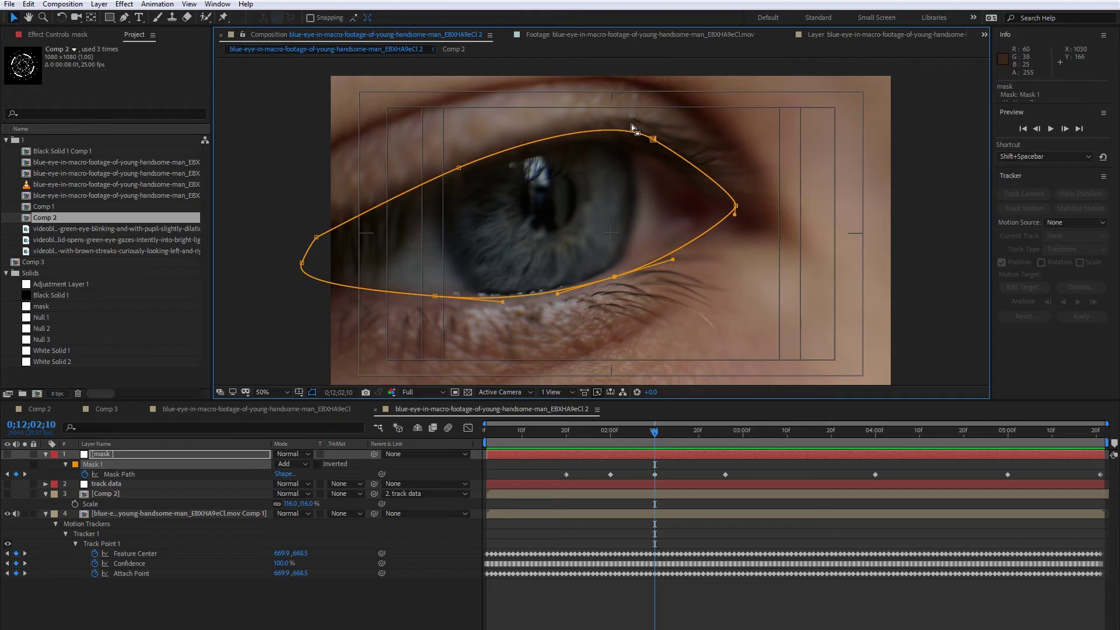
{"action": "left_click_drag", "start_coordinate": [653, 139], "coordinate": [651, 142]}
Step: Shift the whole mask path at 0;12;03;14 about 50 px right and 6 px up to realign it with the eye
{"action": "left_click_drag", "start_coordinate": [657, 434], "coordinate": [804, 443]}
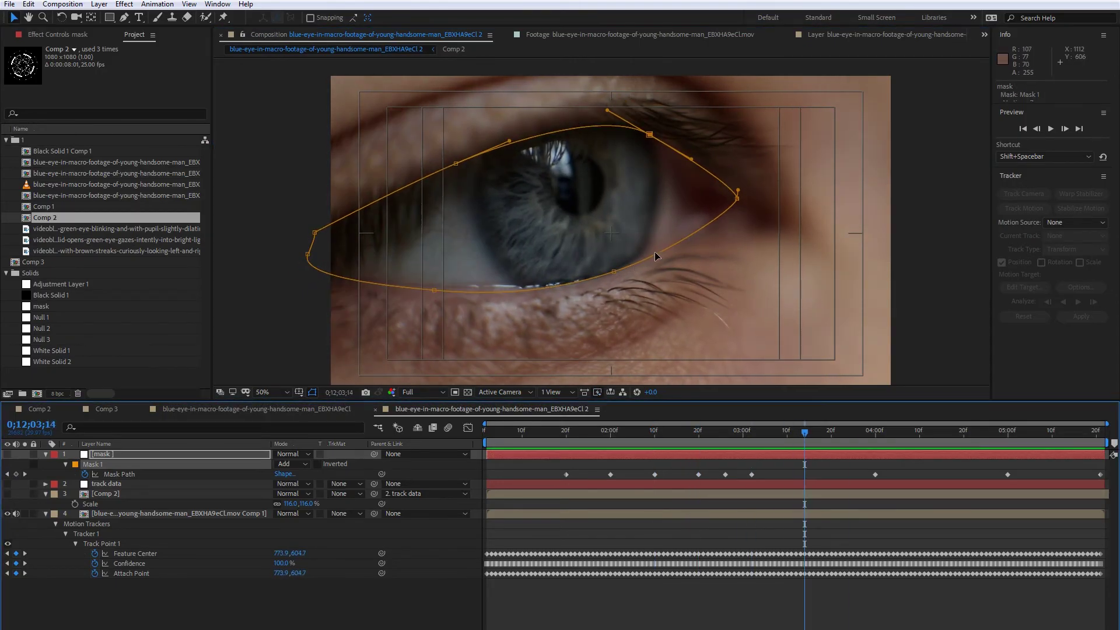
{"action": "double_click", "coordinate": [639, 261]}
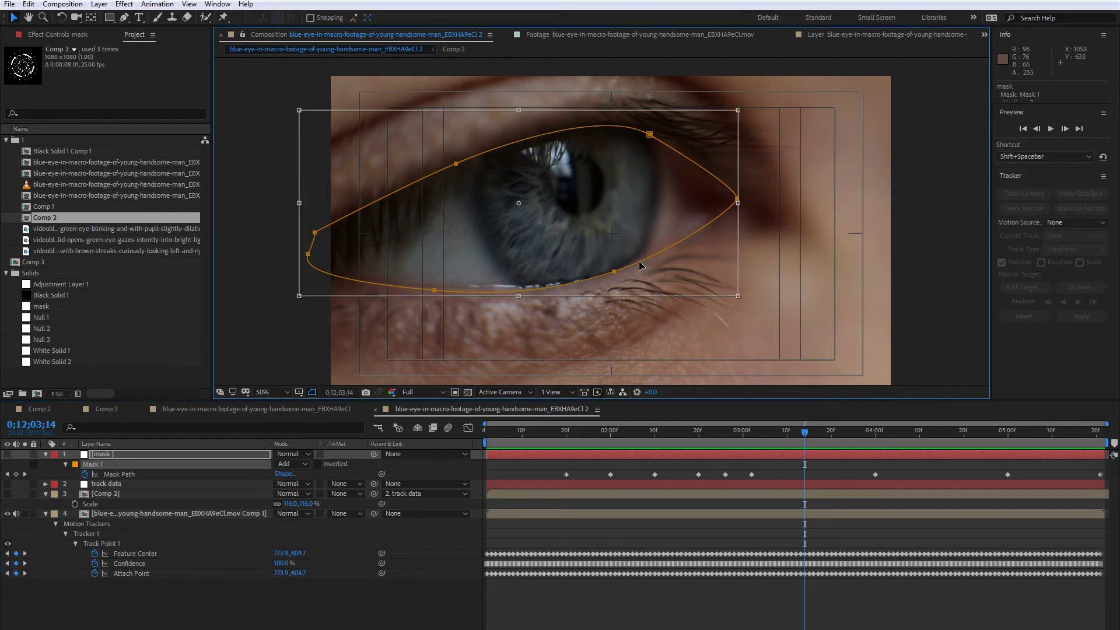
{"action": "left_click_drag", "start_coordinate": [601, 248], "coordinate": [615, 246]}
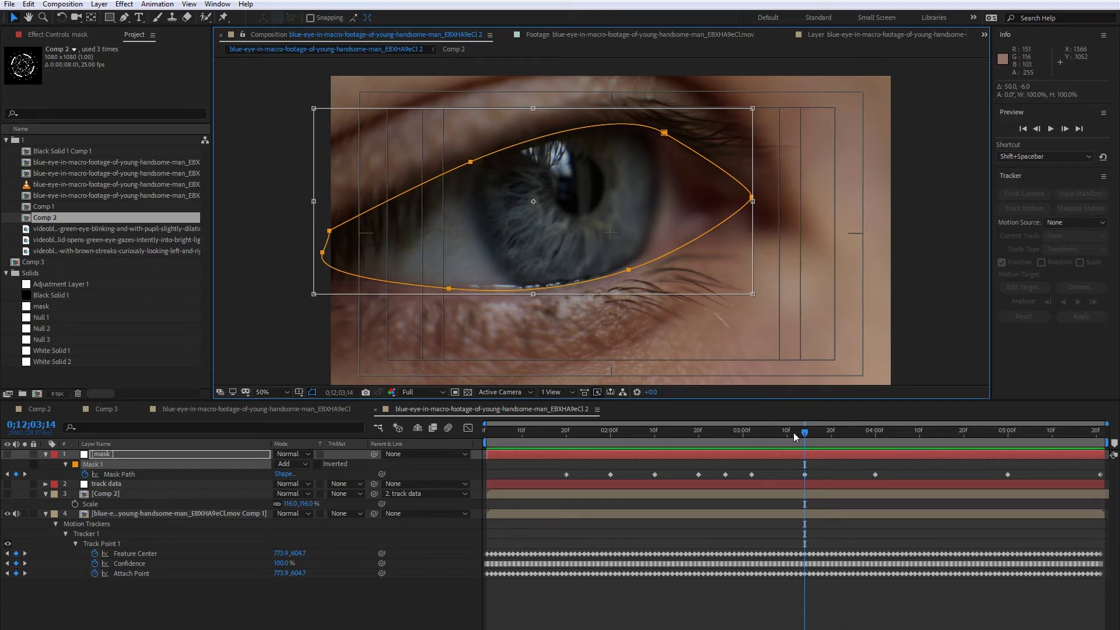
Step: Fine-tune the mask at 0;12;03;24, raising the lower lid points and their curve slightly and nudging both upper lid points up
{"action": "left_click_drag", "start_coordinate": [805, 442], "coordinate": [846, 446]}
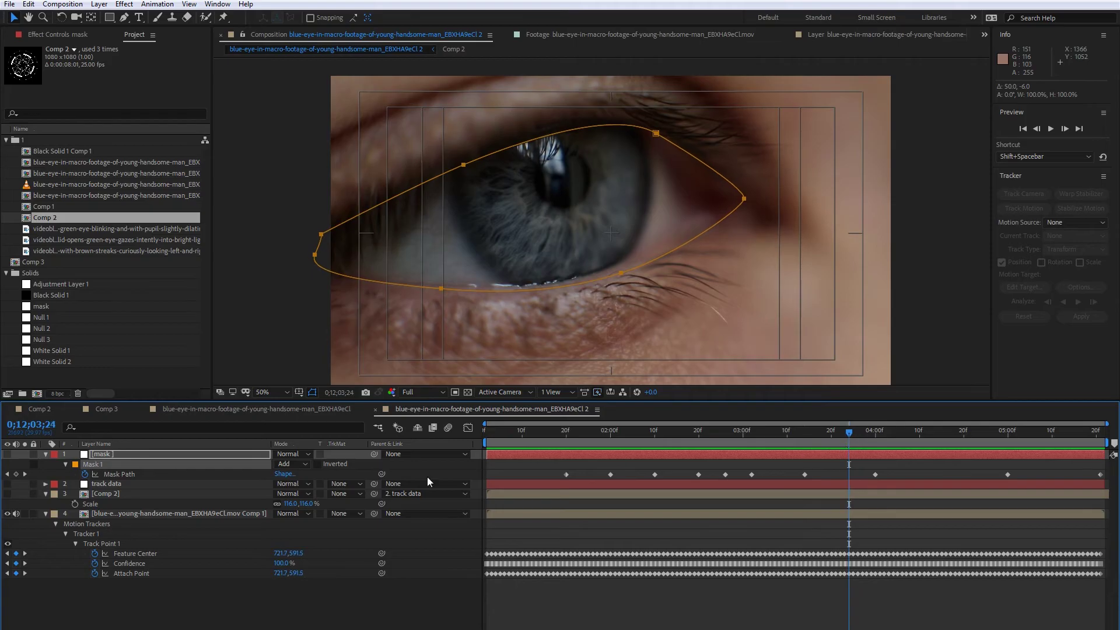
{"action": "left_click", "coordinate": [176, 603]}
{"action": "left_click", "coordinate": [108, 454]}
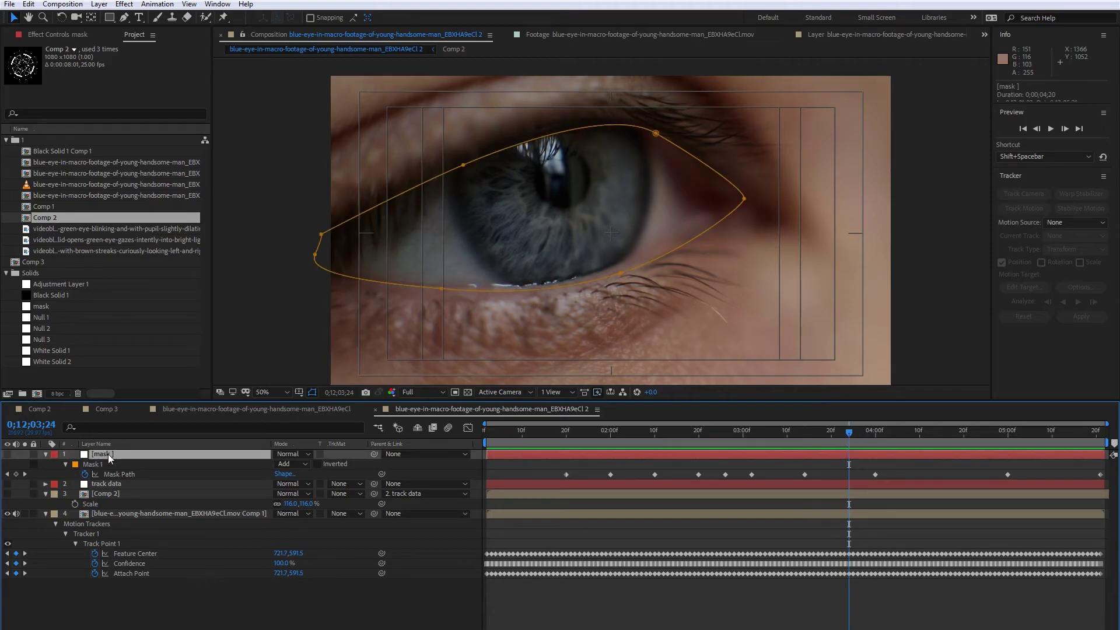
{"action": "left_click", "coordinate": [621, 270]}
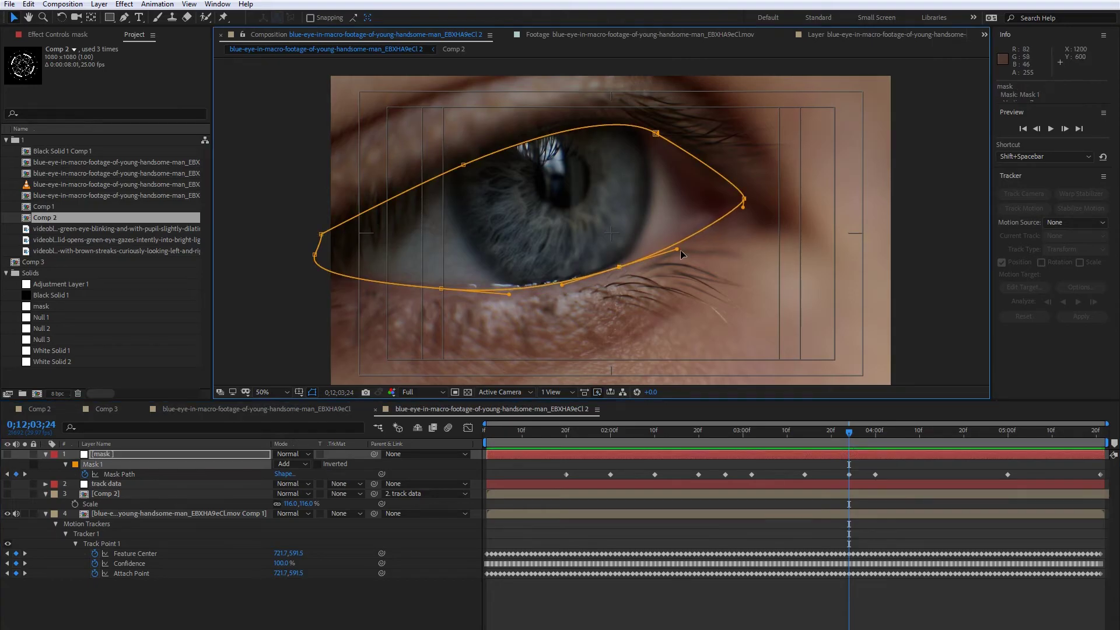
{"action": "left_click_drag", "start_coordinate": [680, 247], "coordinate": [677, 245]}
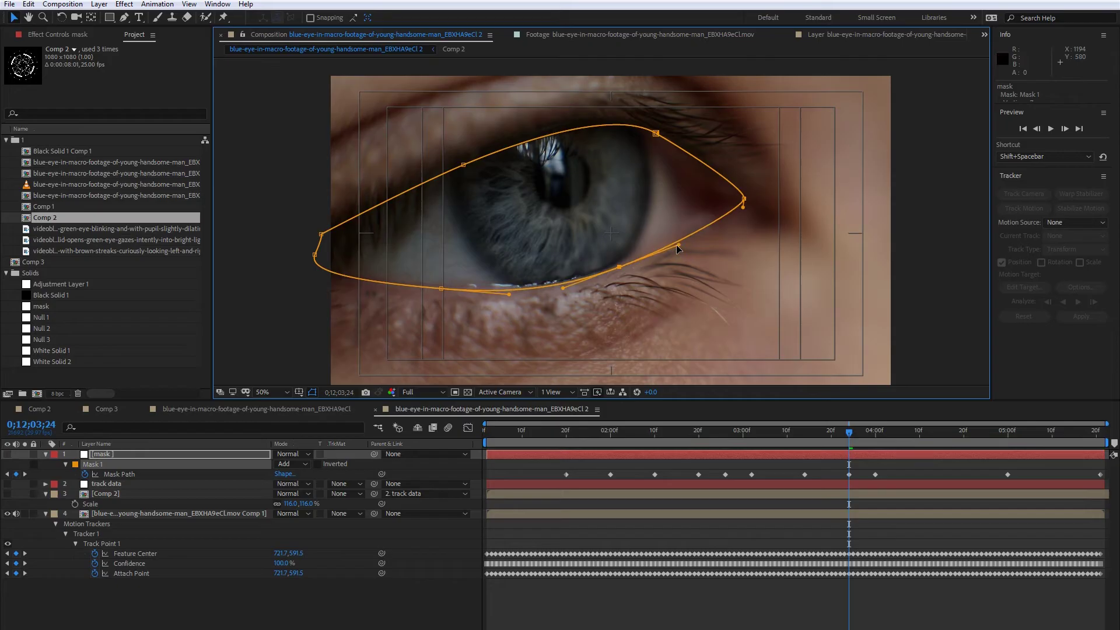
{"action": "left_click_drag", "start_coordinate": [442, 289], "coordinate": [441, 286]}
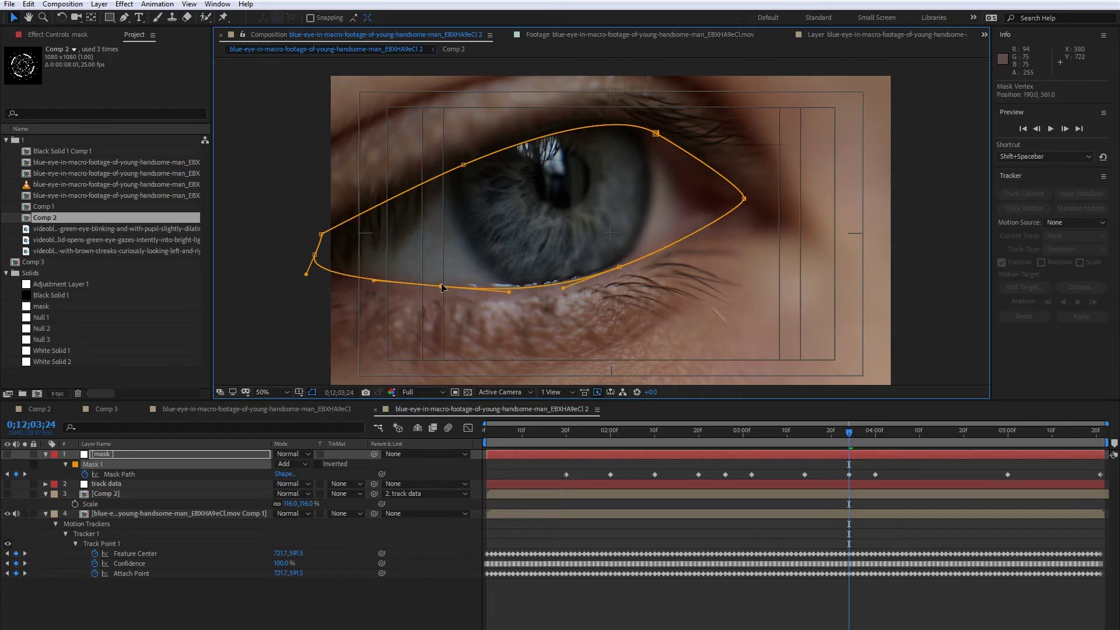
{"action": "left_click", "coordinate": [657, 134]}
{"action": "left_click_drag", "start_coordinate": [463, 166], "coordinate": [467, 160]}
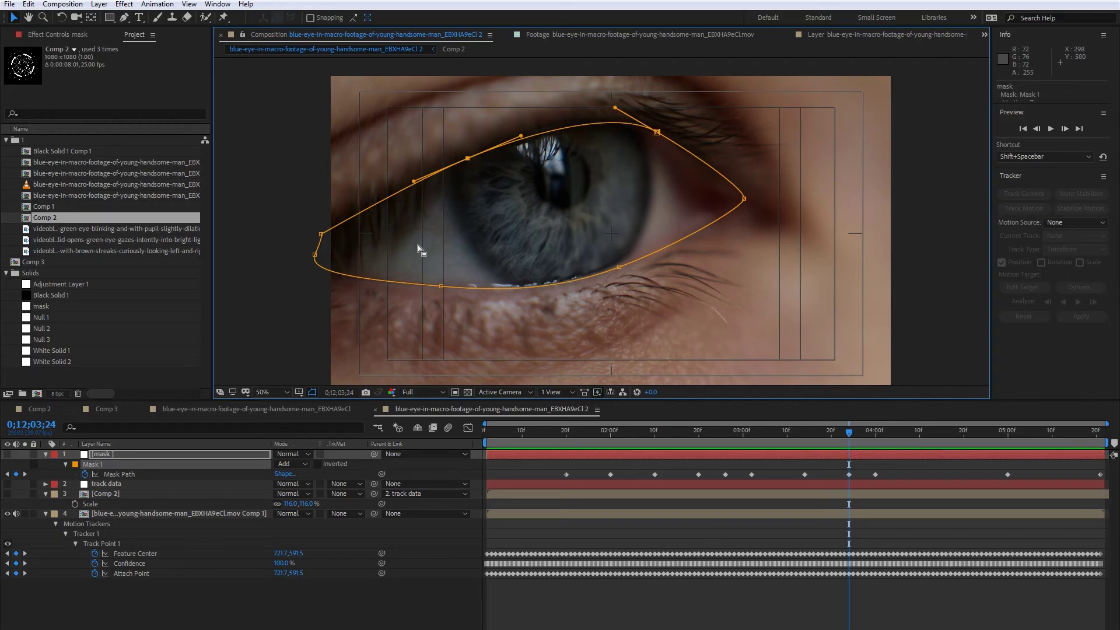
Step: Correct the mask at three more frames, nudging the inner corner and upper lid points up and the lower lid point down
{"action": "left_click_drag", "start_coordinate": [850, 433], "coordinate": [929, 442]}
{"action": "left_click_drag", "start_coordinate": [744, 198], "coordinate": [744, 195]}
{"action": "left_click_drag", "start_coordinate": [925, 433], "coordinate": [960, 442]}
{"action": "left_click_drag", "start_coordinate": [658, 141], "coordinate": [660, 138]}
{"action": "left_click_drag", "start_coordinate": [960, 433], "coordinate": [778, 442]}
{"action": "left_click_drag", "start_coordinate": [614, 272], "coordinate": [613, 275]}
Step: Correct the mask's lower lid at three earlier frames, lowering the point near the inner corner and raising the one near the outer corner
{"action": "left_click_drag", "start_coordinate": [779, 433], "coordinate": [619, 442]}
{"action": "left_click_drag", "start_coordinate": [616, 277], "coordinate": [622, 282]}
{"action": "left_click_drag", "start_coordinate": [619, 433], "coordinate": [685, 441]}
{"action": "left_click_drag", "start_coordinate": [430, 298], "coordinate": [430, 295]}
{"action": "left_click_drag", "start_coordinate": [689, 432], "coordinate": [597, 439]}
{"action": "left_click_drag", "start_coordinate": [438, 297], "coordinate": [438, 294]}
Step: Reshape the mask's lower edge at 0;12;01;13, lowering the outer corner and outer lower lid point and raising the inner lower lid point
{"action": "left_click_drag", "start_coordinate": [597, 433], "coordinate": [569, 433]}
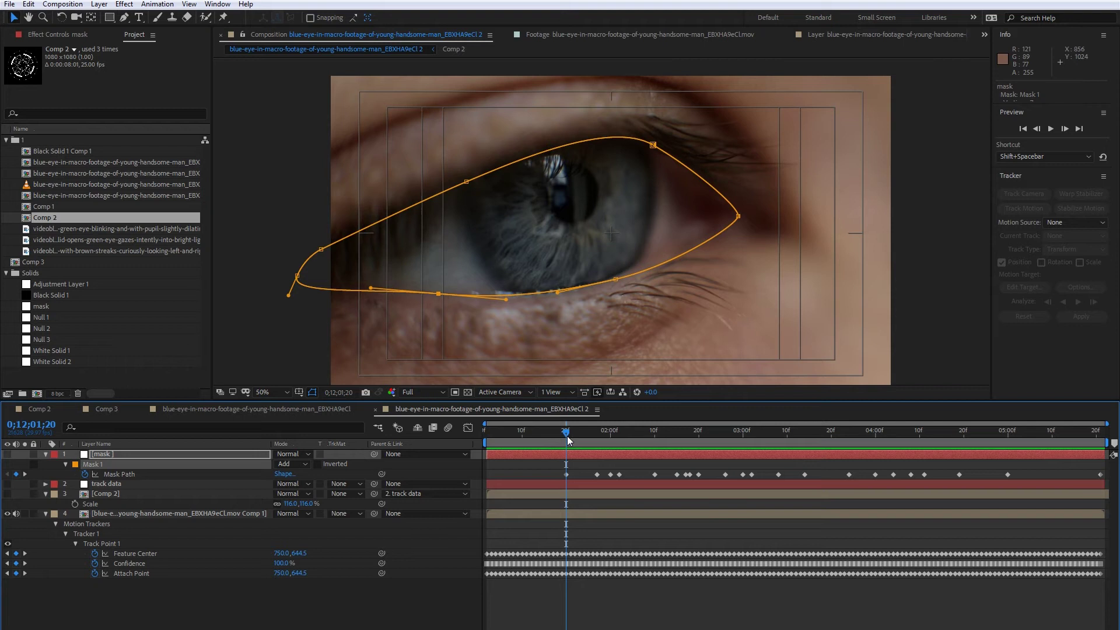
{"action": "mouse_move", "coordinate": [568, 434]}
{"action": "left_mouse_down"}
{"action": "mouse_move", "coordinate": [620, 442]}
{"action": "mouse_move", "coordinate": [542, 451]}
{"action": "mouse_move", "coordinate": [566, 454]}
{"action": "left_mouse_up"}
{"action": "left_click_drag", "start_coordinate": [566, 438], "coordinate": [537, 439]}
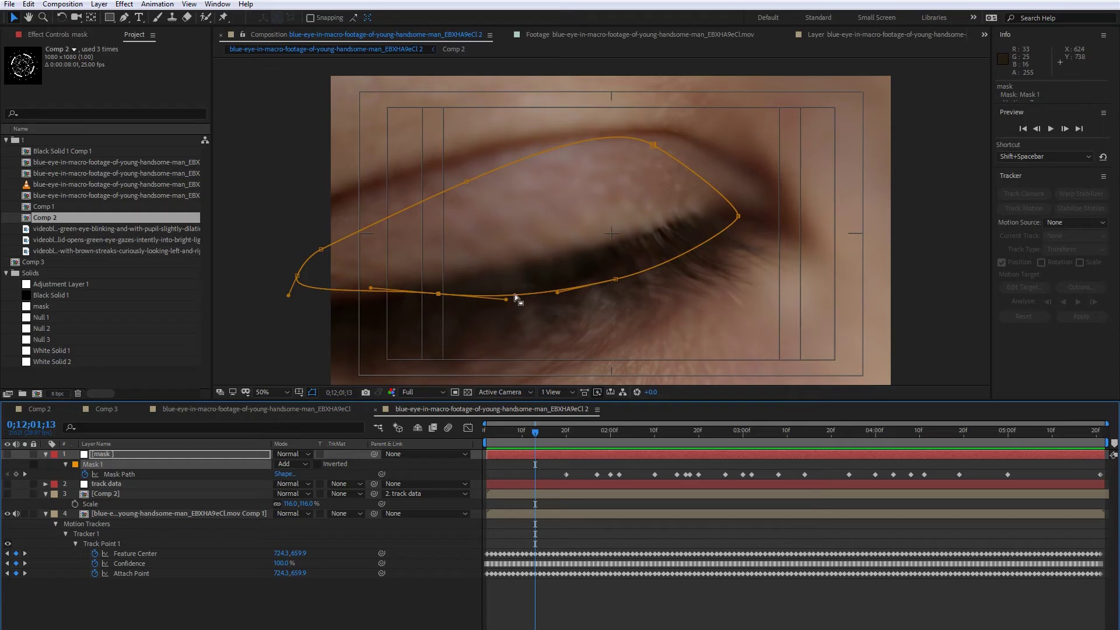
{"action": "left_click_drag", "start_coordinate": [302, 280], "coordinate": [294, 304]}
{"action": "left_click_drag", "start_coordinate": [439, 306], "coordinate": [438, 307]}
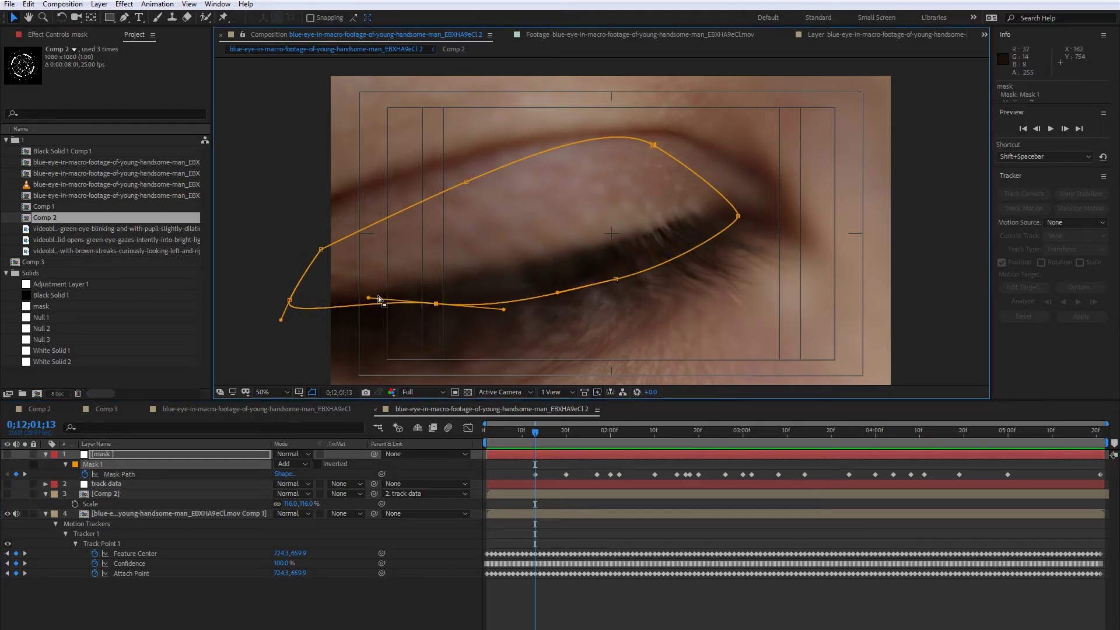
{"action": "key", "text": "ctrl+z"}
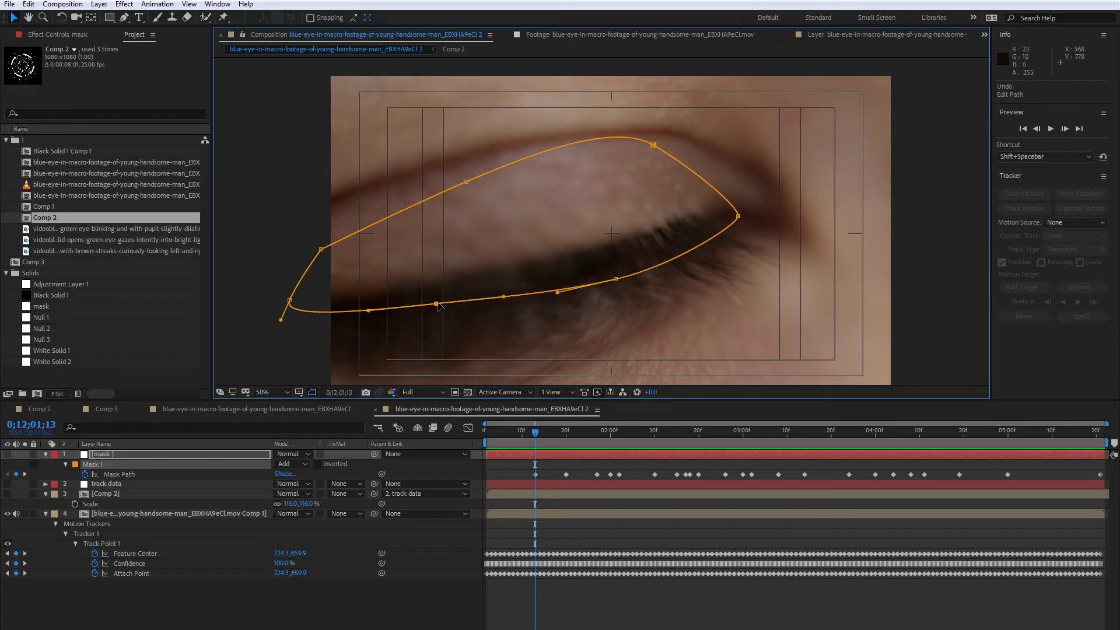
{"action": "left_click_drag", "start_coordinate": [618, 280], "coordinate": [617, 270]}
Step: Pull the mask's upper lid points down to the closed lash line at 0;12;01;13 and flatten the curve between them
{"action": "left_click_drag", "start_coordinate": [467, 181], "coordinate": [496, 288]}
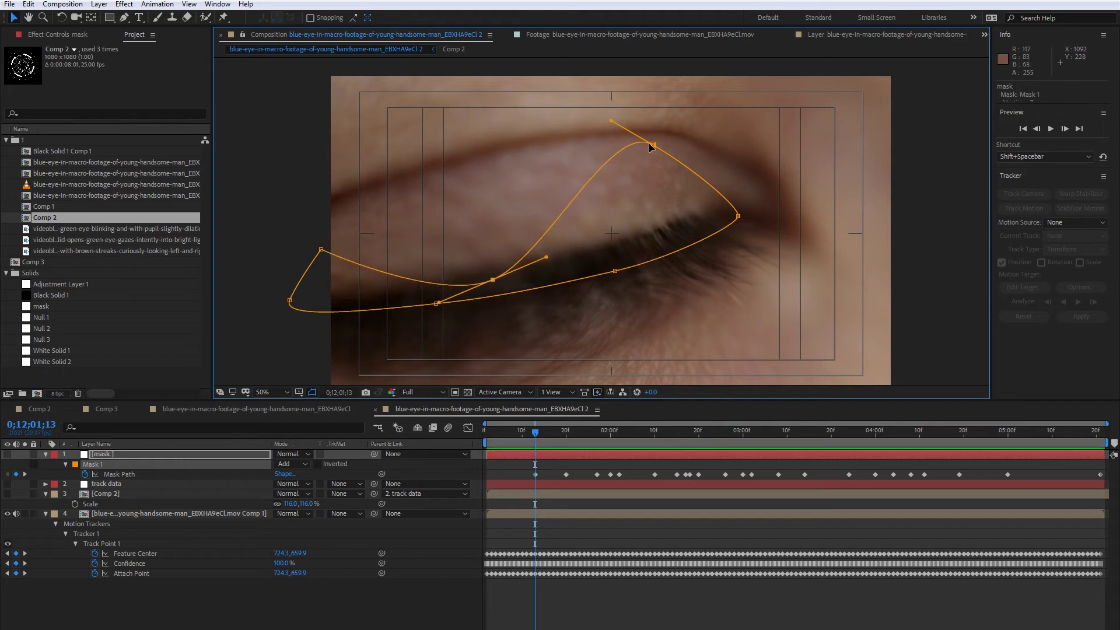
{"action": "left_click_drag", "start_coordinate": [652, 147], "coordinate": [665, 229]}
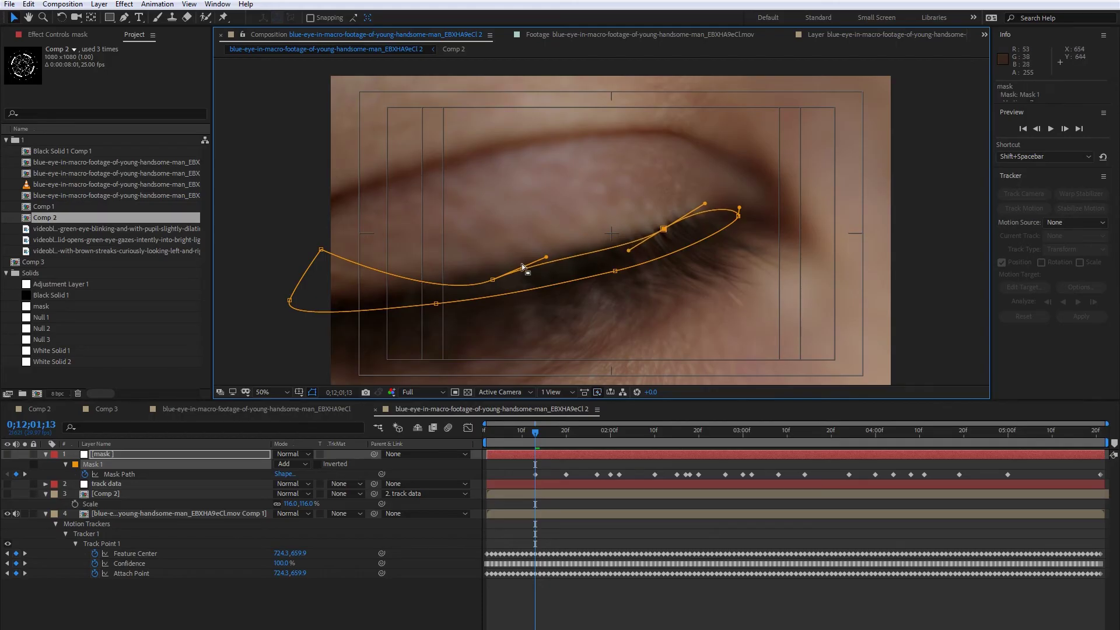
{"action": "left_click_drag", "start_coordinate": [493, 280], "coordinate": [493, 283]}
{"action": "left_click_drag", "start_coordinate": [547, 259], "coordinate": [547, 268]}
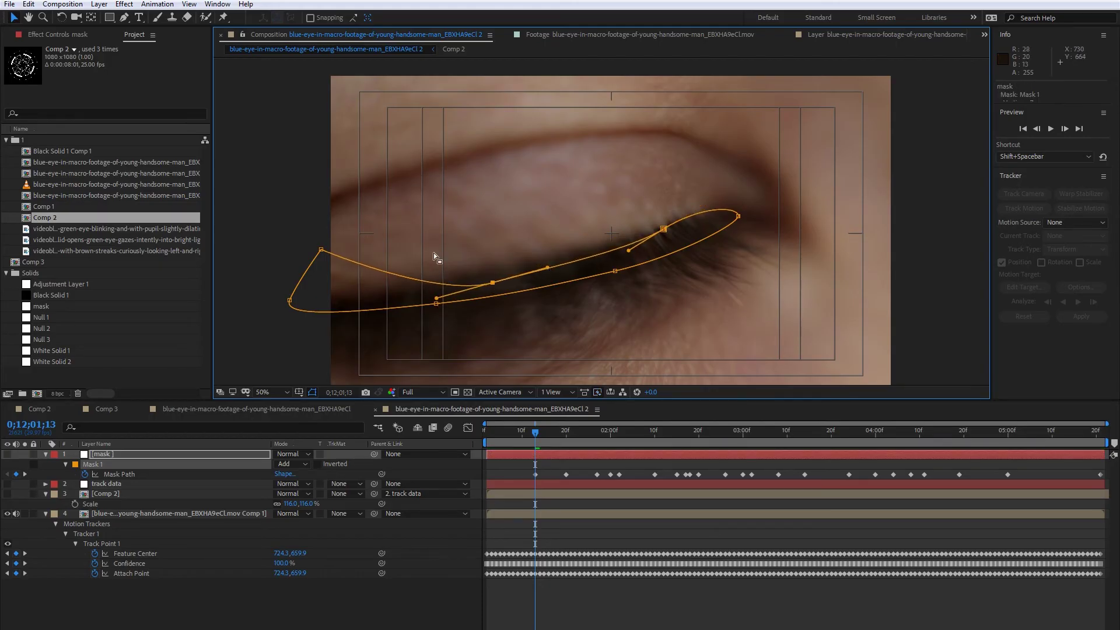
{"action": "left_click_drag", "start_coordinate": [321, 250], "coordinate": [299, 286]}
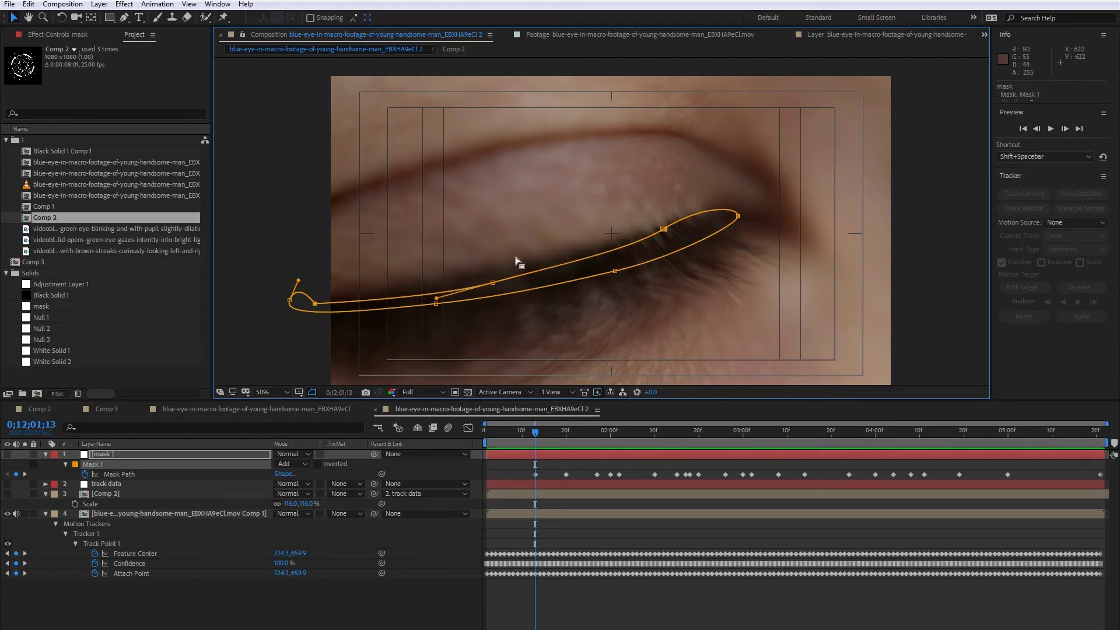
Step: Narrow the closed-eye mask at 0;12;01;13 to a thin sliver by refining the inner corner, lower lid and upper lid points
{"action": "left_click_drag", "start_coordinate": [615, 270], "coordinate": [615, 266]}
{"action": "mouse_move", "coordinate": [663, 227]}
{"action": "left_mouse_down"}
{"action": "mouse_move", "coordinate": [714, 214]}
{"action": "mouse_move", "coordinate": [667, 229]}
{"action": "left_mouse_up"}
{"action": "left_click", "coordinate": [738, 216]}
{"action": "left_click_drag", "start_coordinate": [738, 217], "coordinate": [740, 215]}
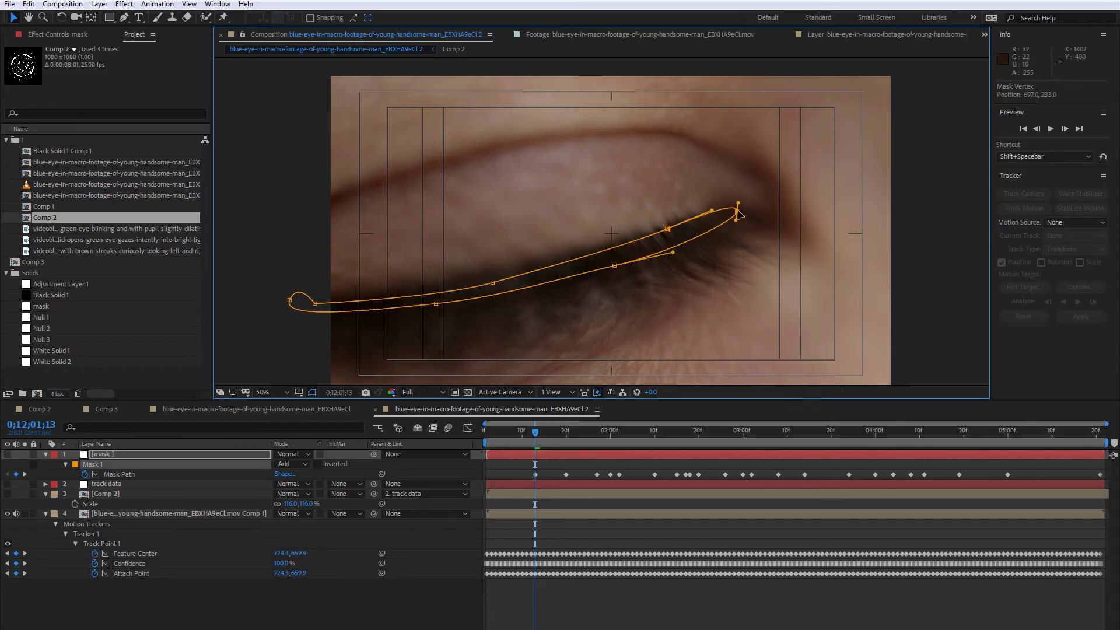
{"action": "left_click_drag", "start_coordinate": [615, 266], "coordinate": [615, 269]}
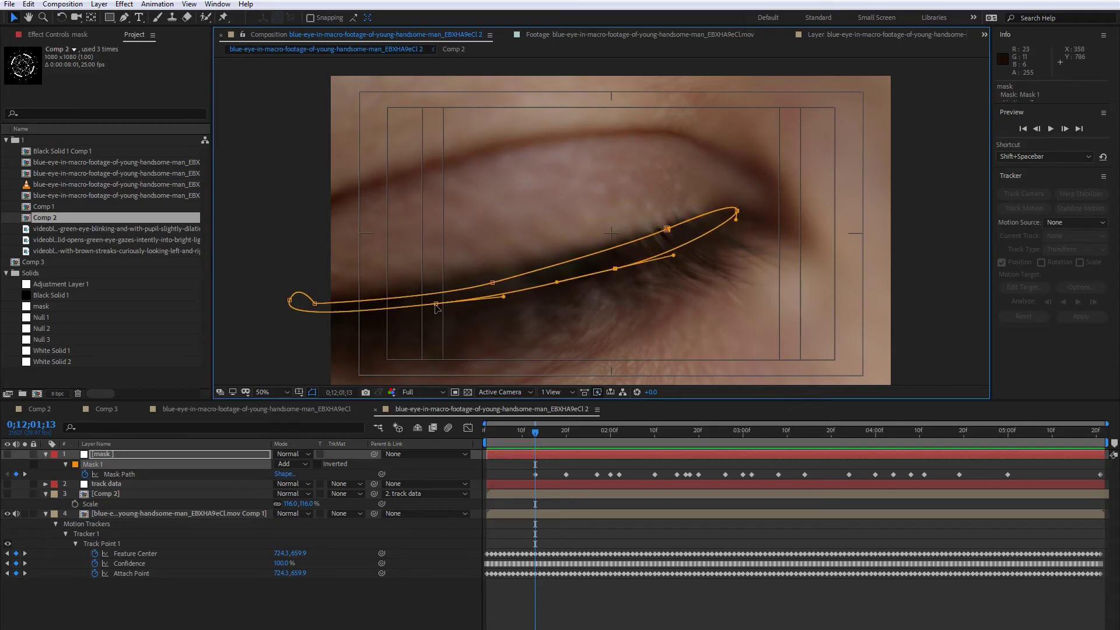
{"action": "left_click_drag", "start_coordinate": [436, 304], "coordinate": [436, 308]}
{"action": "left_click_drag", "start_coordinate": [492, 285], "coordinate": [671, 239]}
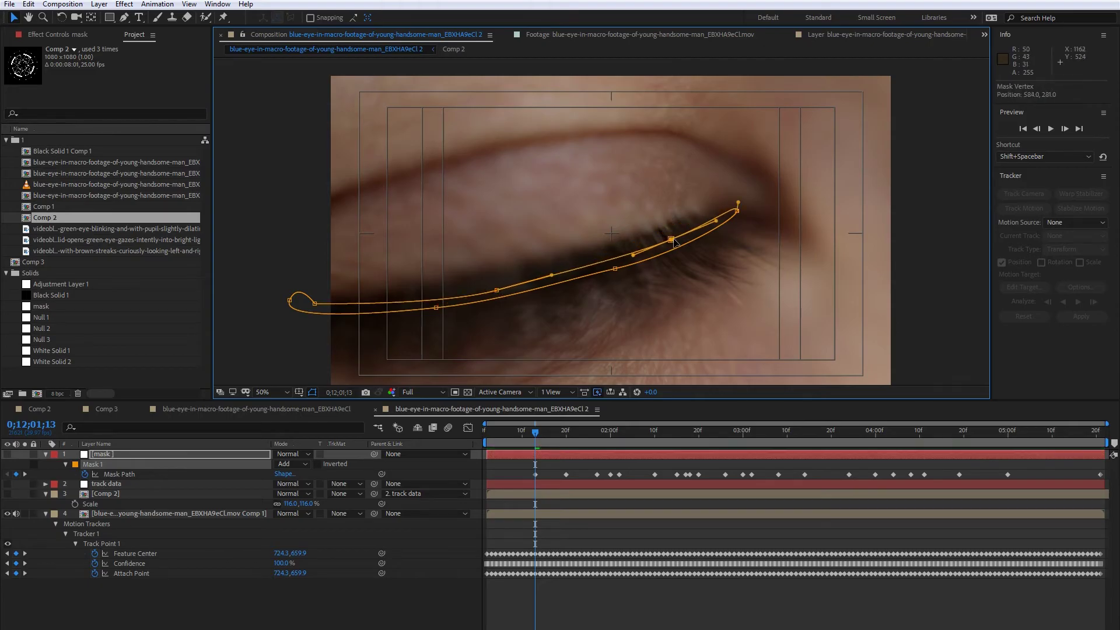
Step: Fit the mask to the opening eye at 0;12;01;17 by lowering the lower lid curve and raising the upper lid points
{"action": "mouse_move", "coordinate": [536, 435]}
{"action": "left_mouse_down"}
{"action": "mouse_move", "coordinate": [571, 435]}
{"action": "mouse_move", "coordinate": [534, 434]}
{"action": "mouse_move", "coordinate": [566, 432]}
{"action": "mouse_move", "coordinate": [537, 439]}
{"action": "mouse_move", "coordinate": [565, 440]}
{"action": "mouse_move", "coordinate": [540, 442]}
{"action": "mouse_move", "coordinate": [552, 441]}
{"action": "left_mouse_up"}
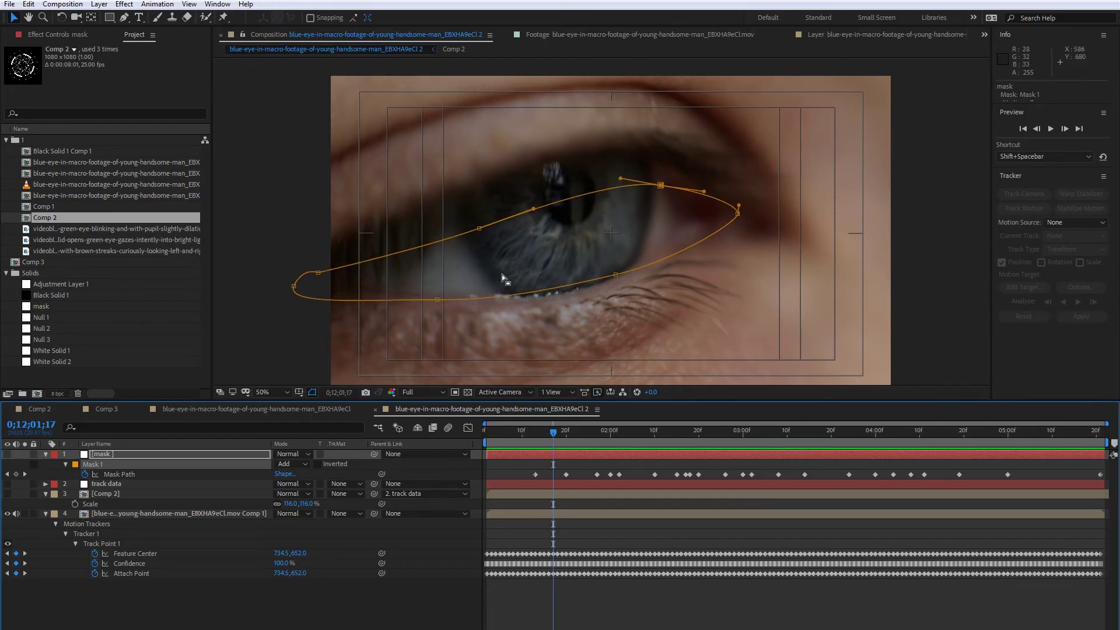
{"action": "left_click", "coordinate": [440, 301]}
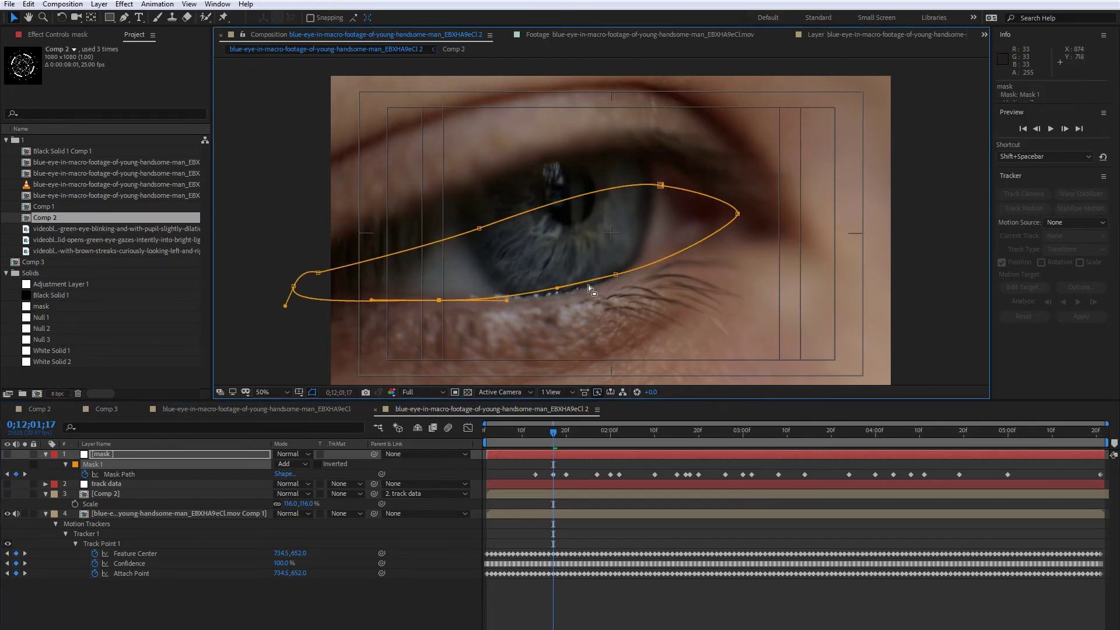
{"action": "left_click", "coordinate": [615, 278]}
{"action": "left_click_drag", "start_coordinate": [557, 291], "coordinate": [557, 300]}
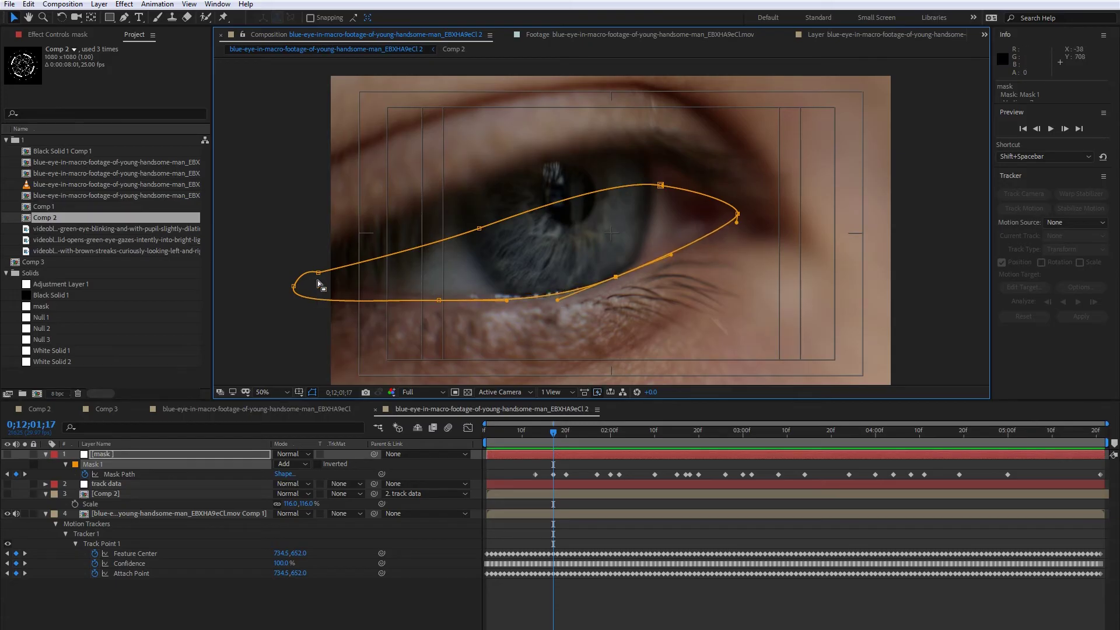
{"action": "left_click_drag", "start_coordinate": [320, 273], "coordinate": [320, 248]}
{"action": "left_click_drag", "start_coordinate": [479, 229], "coordinate": [467, 177]}
{"action": "left_click_drag", "start_coordinate": [661, 184], "coordinate": [643, 154]}
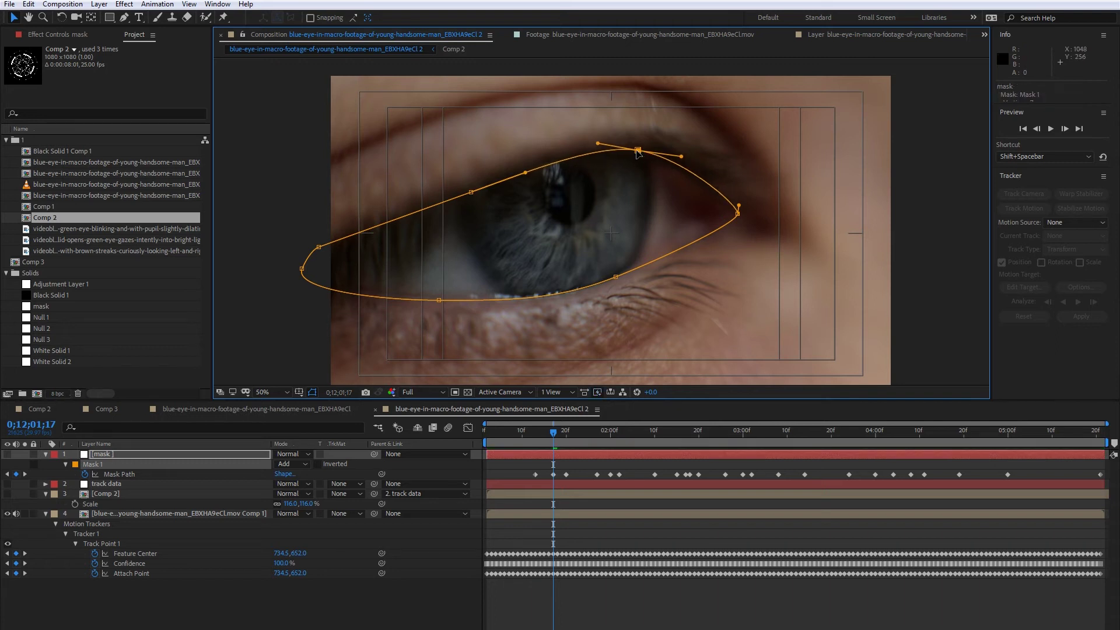
{"action": "left_click", "coordinate": [471, 191]}
{"action": "left_click", "coordinate": [617, 278]}
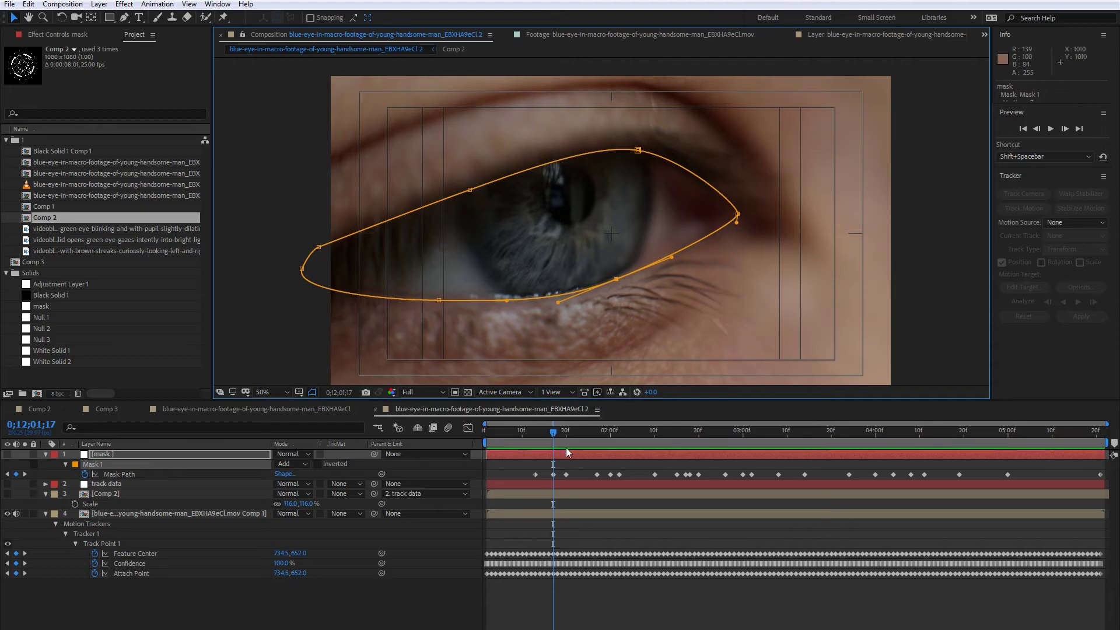
Step: Adjust the mask at 0;12;01;15, raising the outer corner and outer lower lid points and lowering the lower lid point near the inner corner
{"action": "mouse_move", "coordinate": [555, 451]}
{"action": "left_mouse_down"}
{"action": "mouse_move", "coordinate": [543, 449]}
{"action": "mouse_move", "coordinate": [564, 454]}
{"action": "mouse_move", "coordinate": [535, 457]}
{"action": "mouse_move", "coordinate": [559, 443]}
{"action": "mouse_move", "coordinate": [545, 446]}
{"action": "left_mouse_up"}
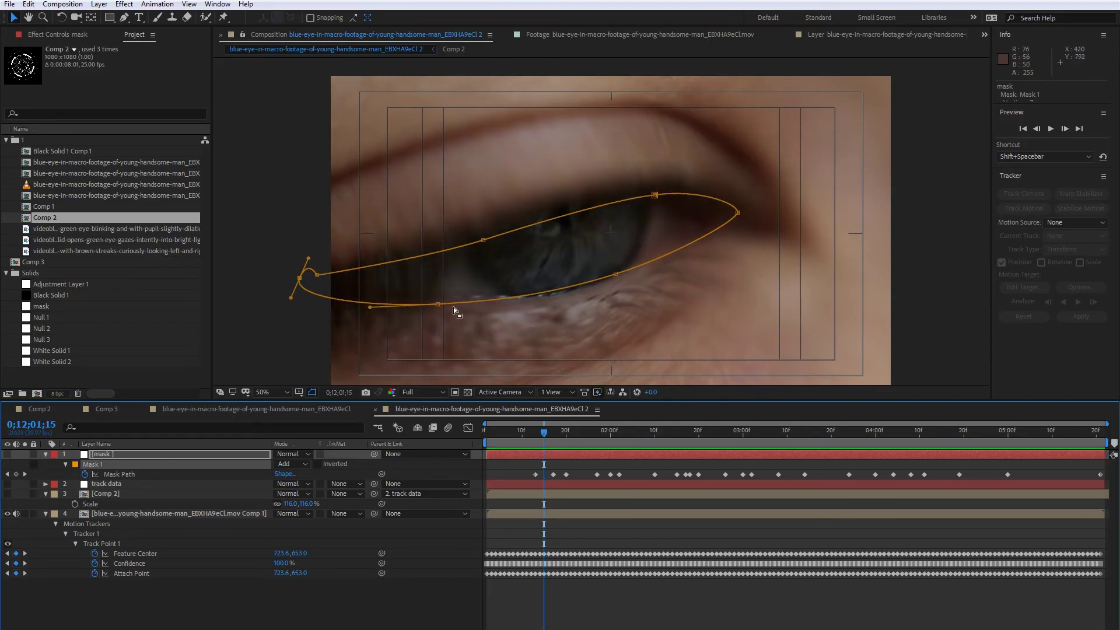
{"action": "left_click_drag", "start_coordinate": [300, 282], "coordinate": [302, 273]}
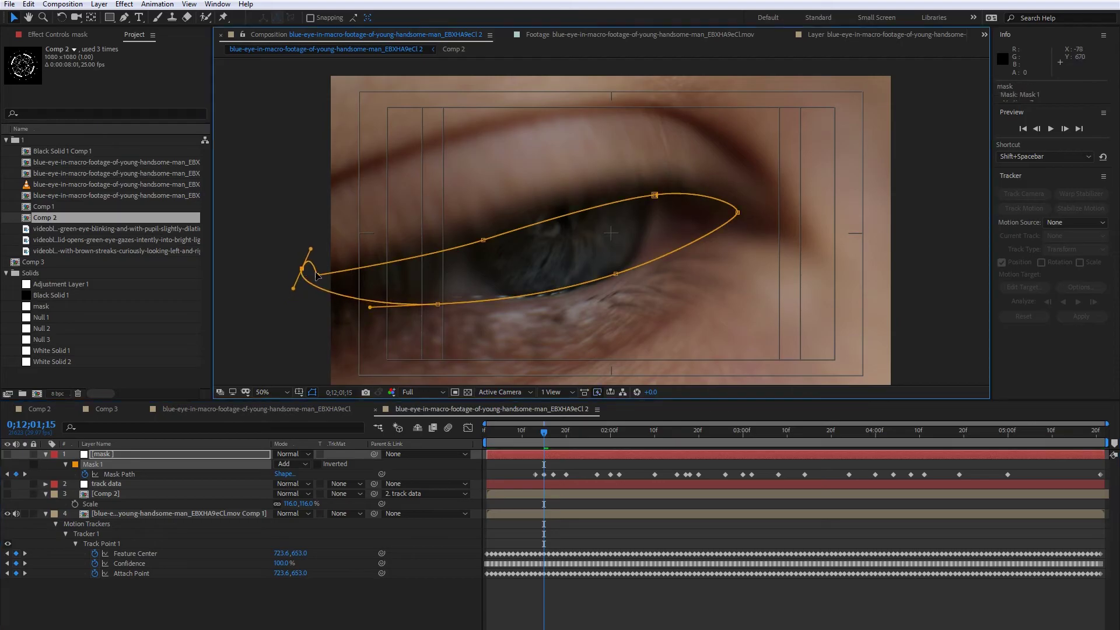
{"action": "left_click_drag", "start_coordinate": [438, 304], "coordinate": [439, 302]}
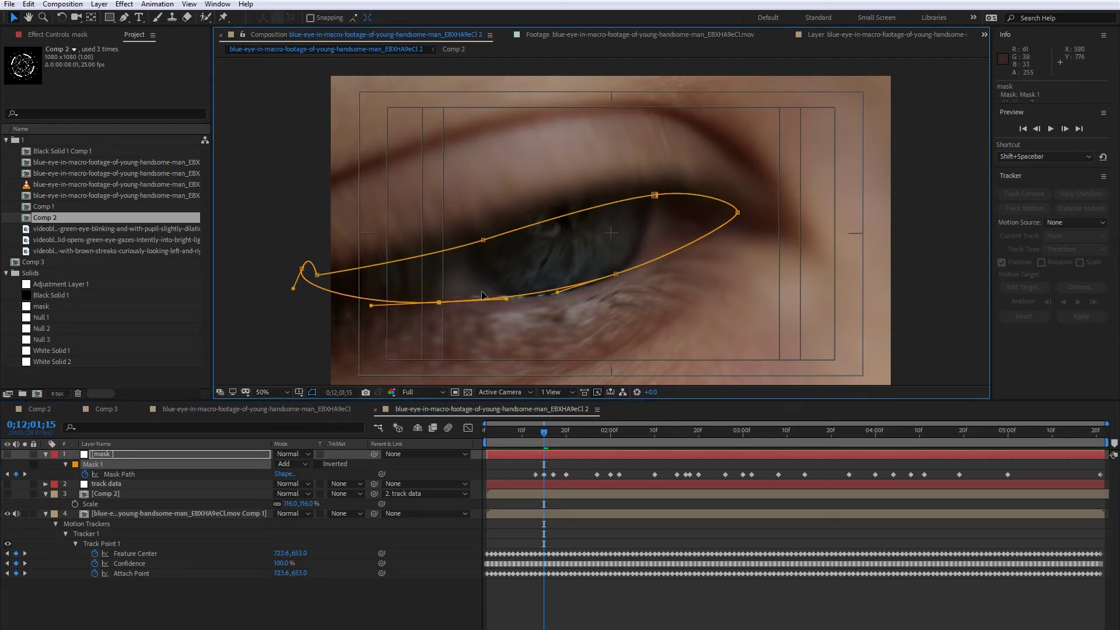
{"action": "left_click_drag", "start_coordinate": [616, 274], "coordinate": [619, 284]}
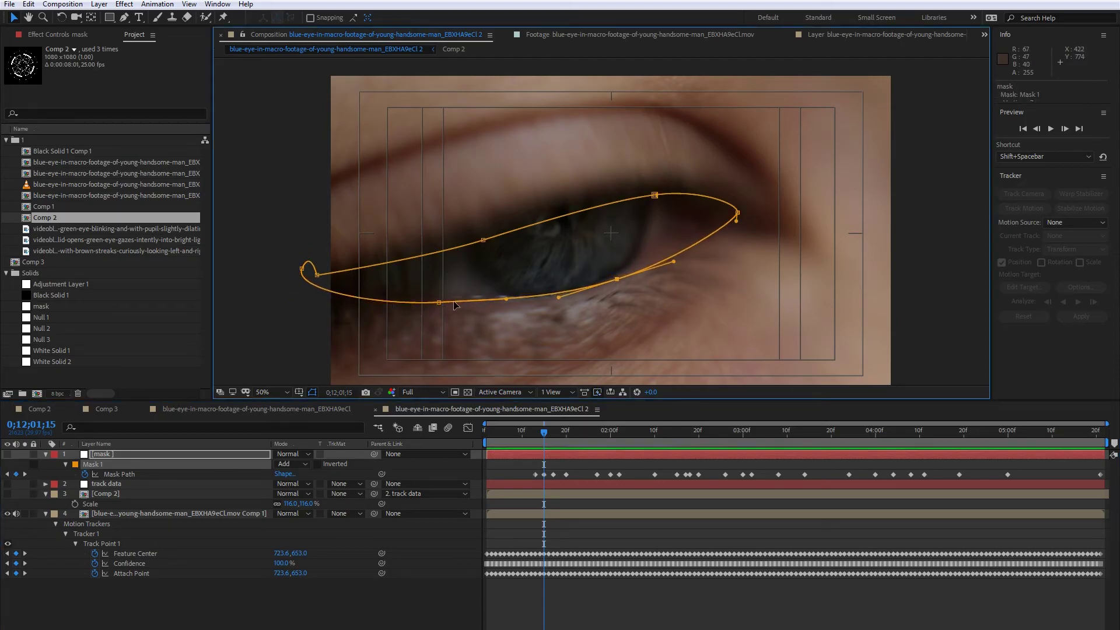
{"action": "left_click_drag", "start_coordinate": [438, 302], "coordinate": [439, 300]}
{"action": "left_click_drag", "start_coordinate": [506, 299], "coordinate": [508, 302]}
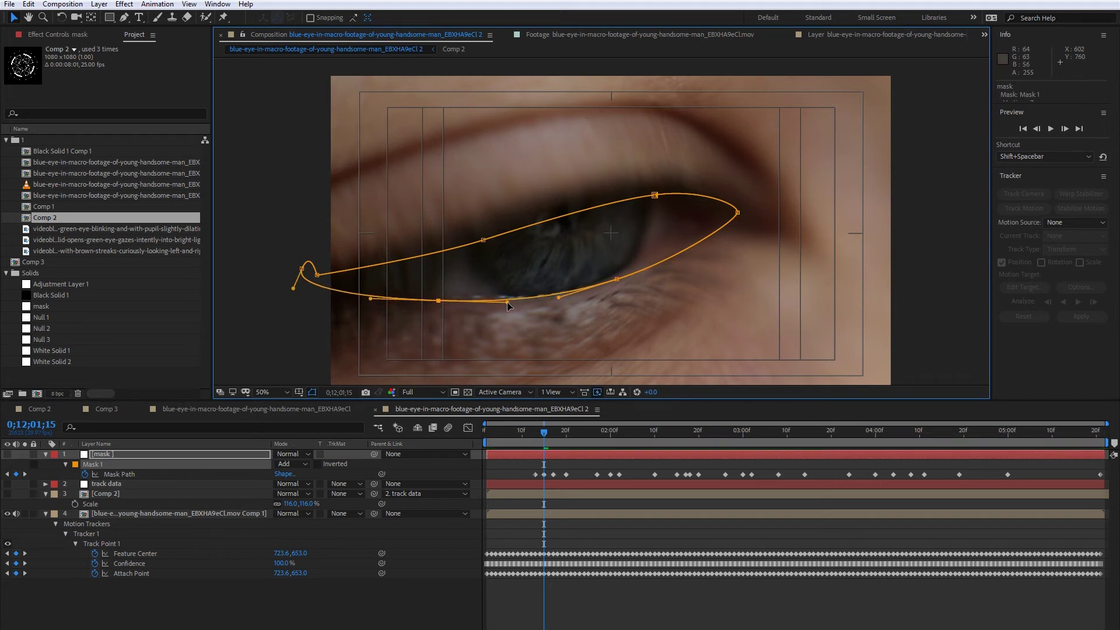
Step: Move both corner points of the mask inward at 0;12;01;15 and tighten the lower lid curve near the inner corner
{"action": "left_click_drag", "start_coordinate": [302, 270], "coordinate": [311, 269]}
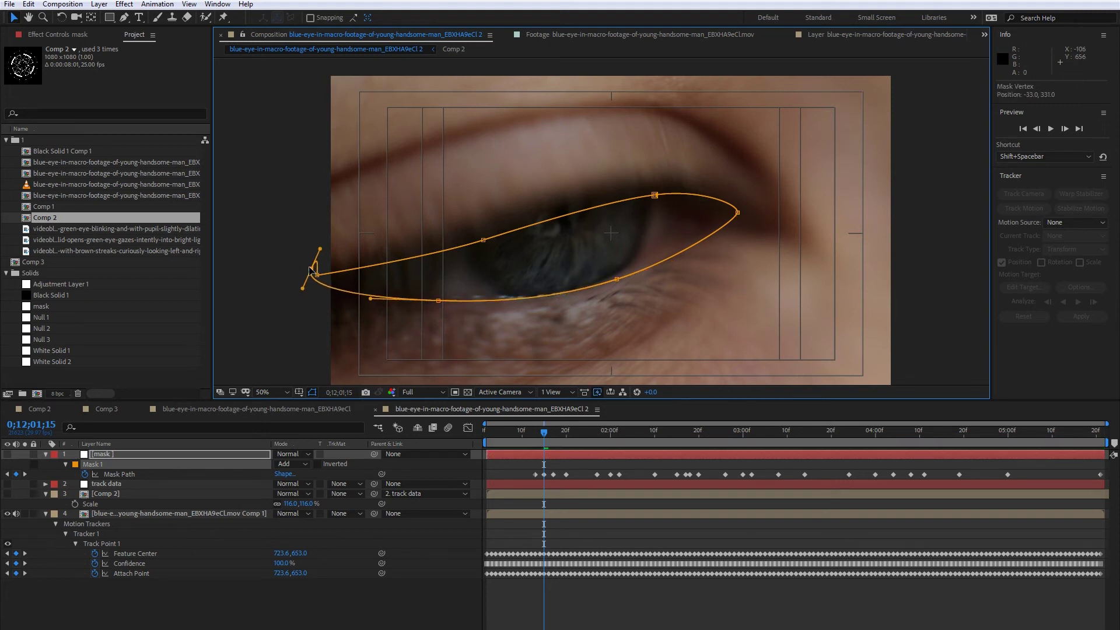
{"action": "left_click_drag", "start_coordinate": [739, 216], "coordinate": [736, 207]}
{"action": "left_click", "coordinate": [616, 278]}
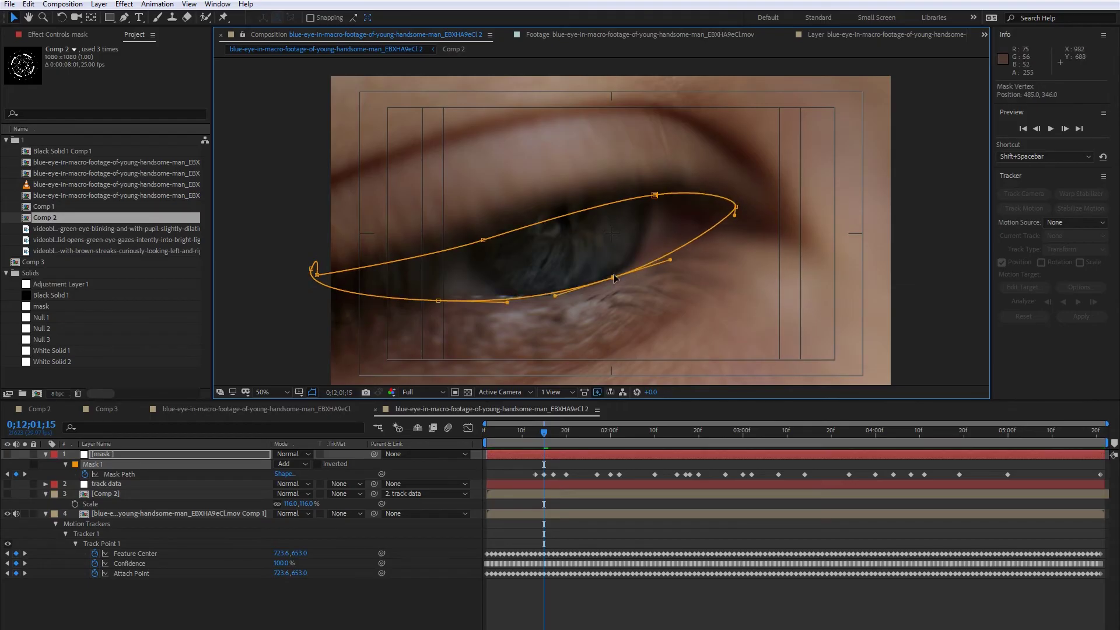
{"action": "left_click_drag", "start_coordinate": [672, 260], "coordinate": [668, 254]}
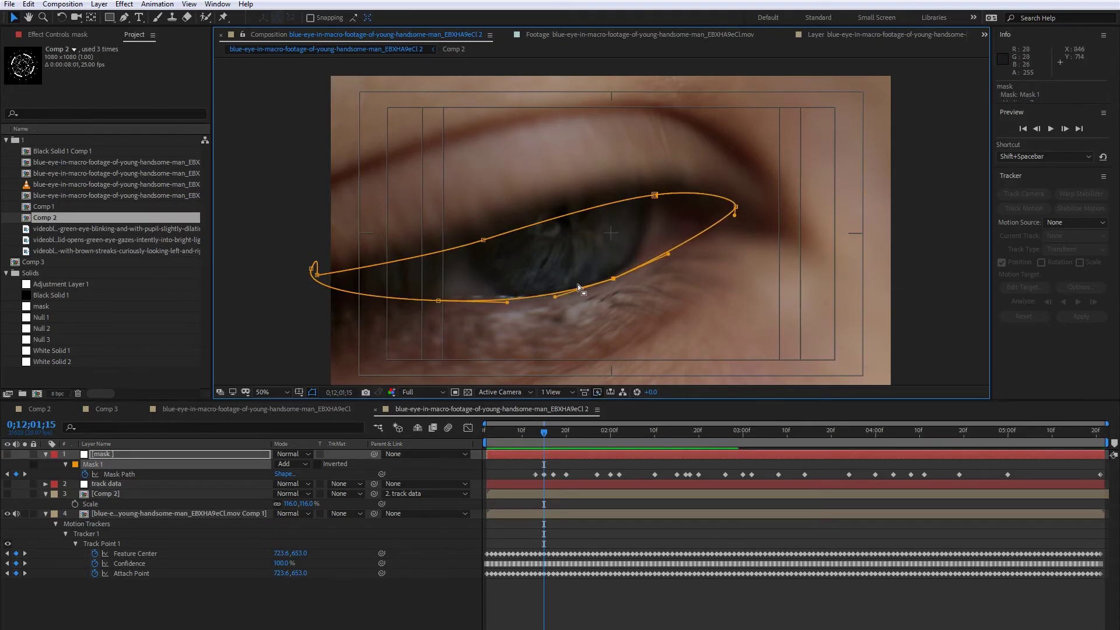
Step: Copy the open-eye Mask Path keyframe at 0;12;01;20 and paste it at 0;12;01;02
{"action": "left_click_drag", "start_coordinate": [541, 433], "coordinate": [471, 433]}
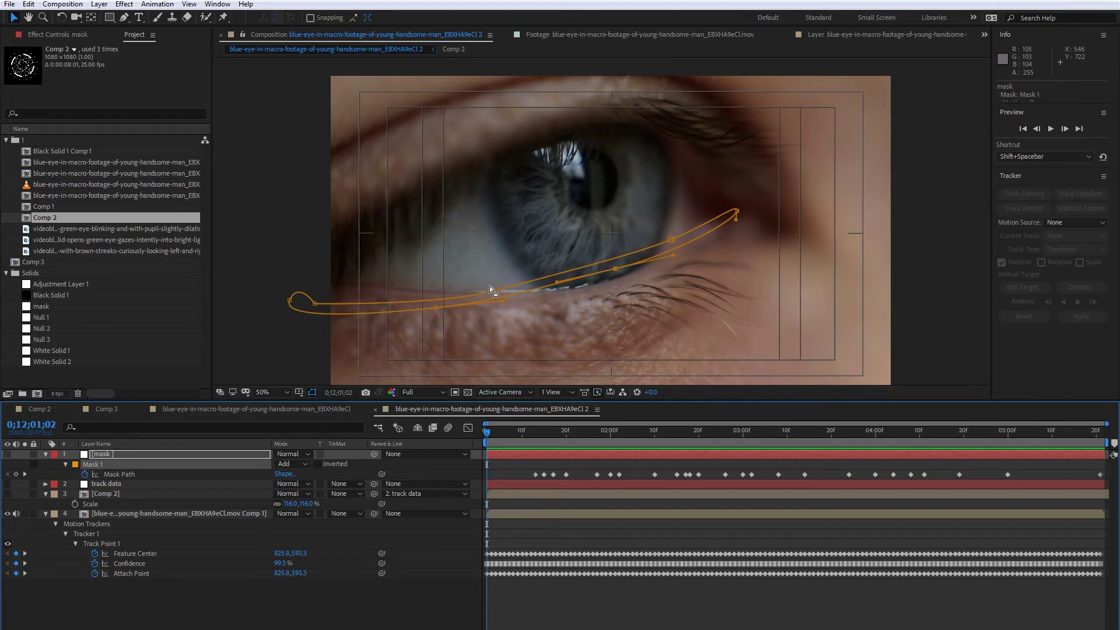
{"action": "left_click_drag", "start_coordinate": [502, 436], "coordinate": [566, 440]}
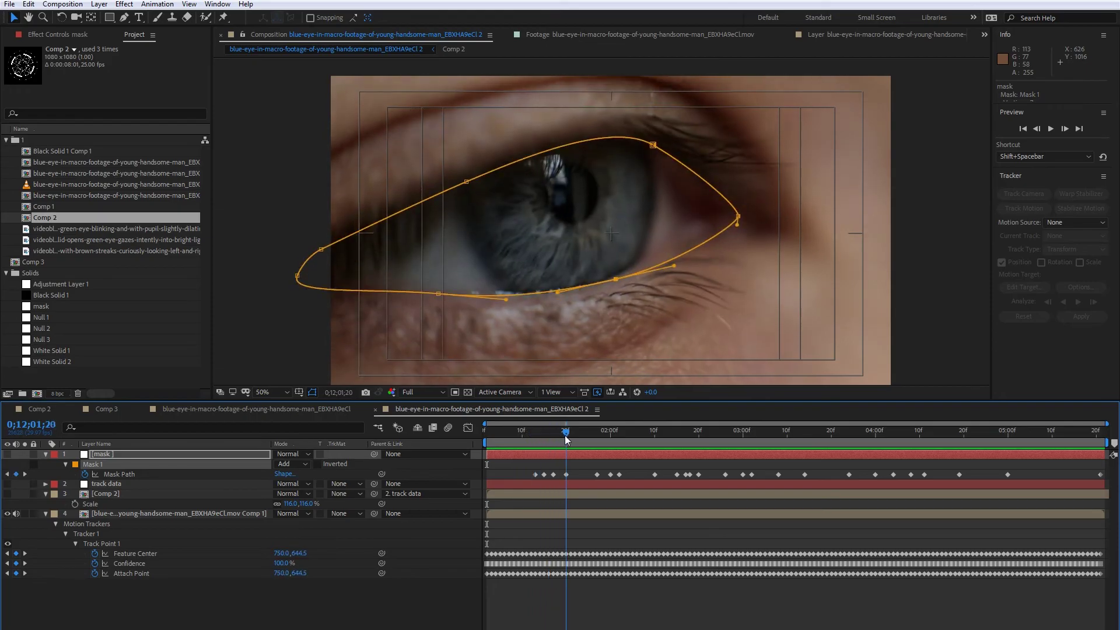
{"action": "left_click", "coordinate": [564, 476]}
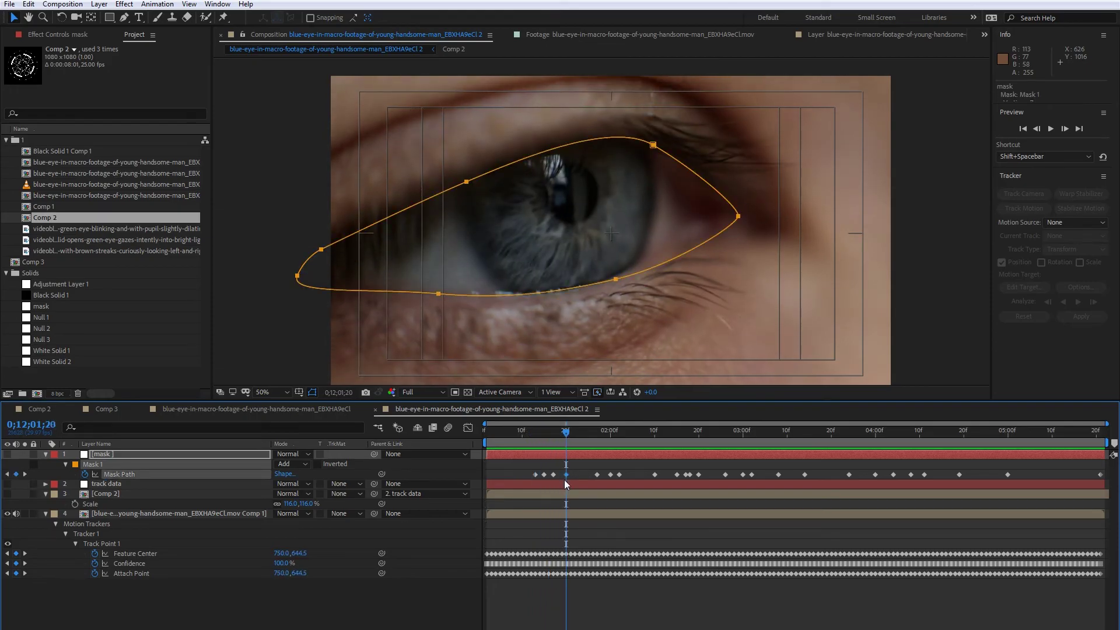
{"action": "key", "text": "ctrl+c"}
{"action": "left_click_drag", "start_coordinate": [570, 439], "coordinate": [488, 435]}
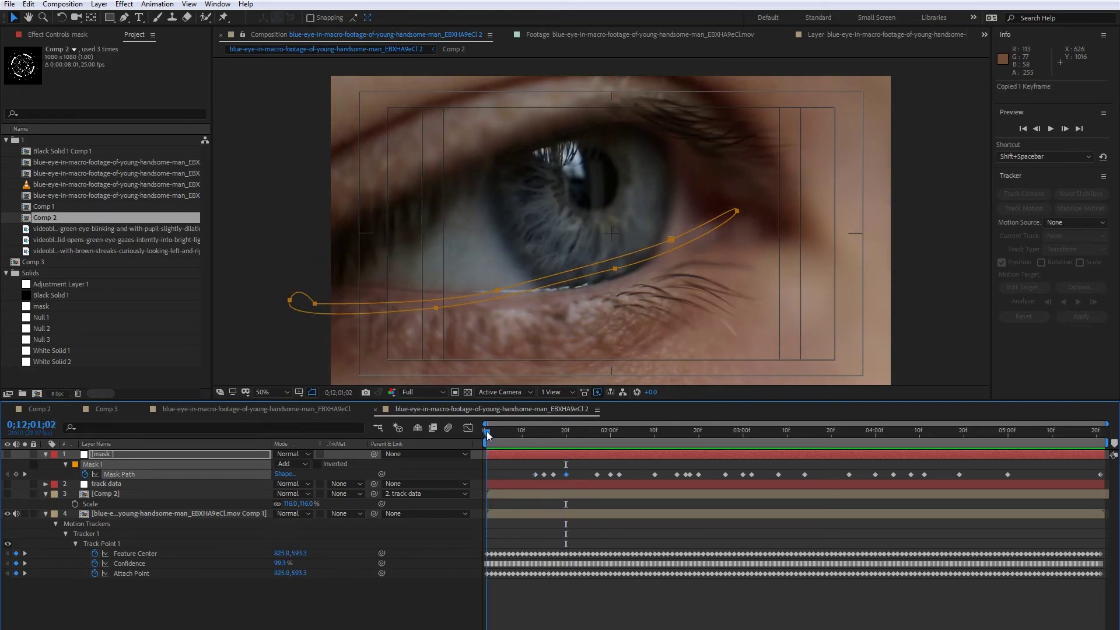
{"action": "key", "text": "ctrl+v"}
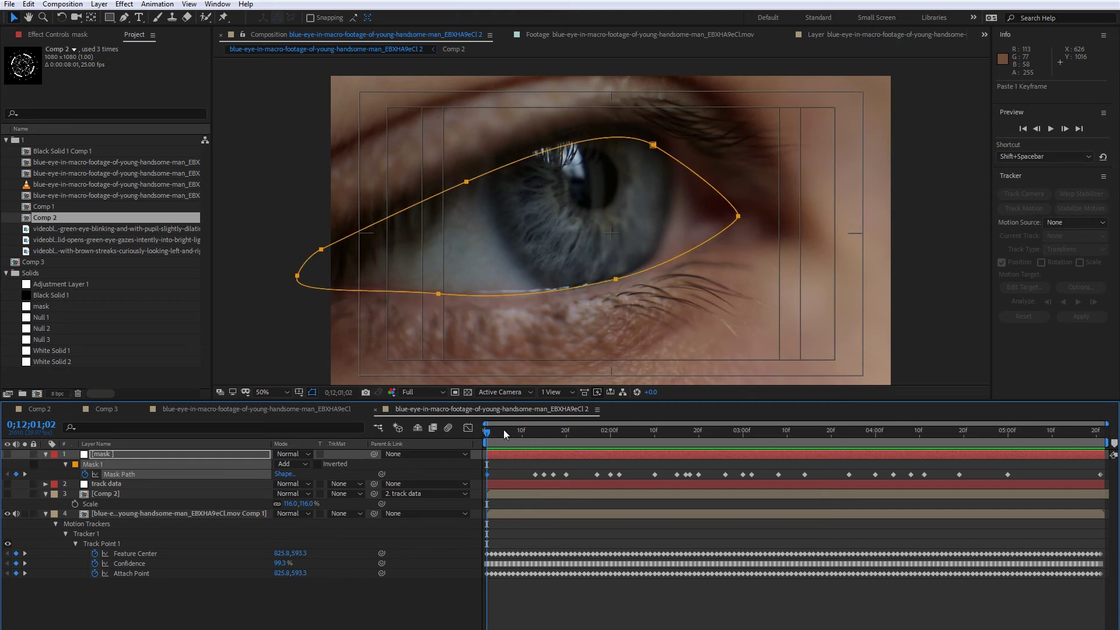
Step: Paste the copied open-eye Mask Path keyframe at 0;12;01;09
{"action": "left_click_drag", "start_coordinate": [489, 435], "coordinate": [520, 432]}
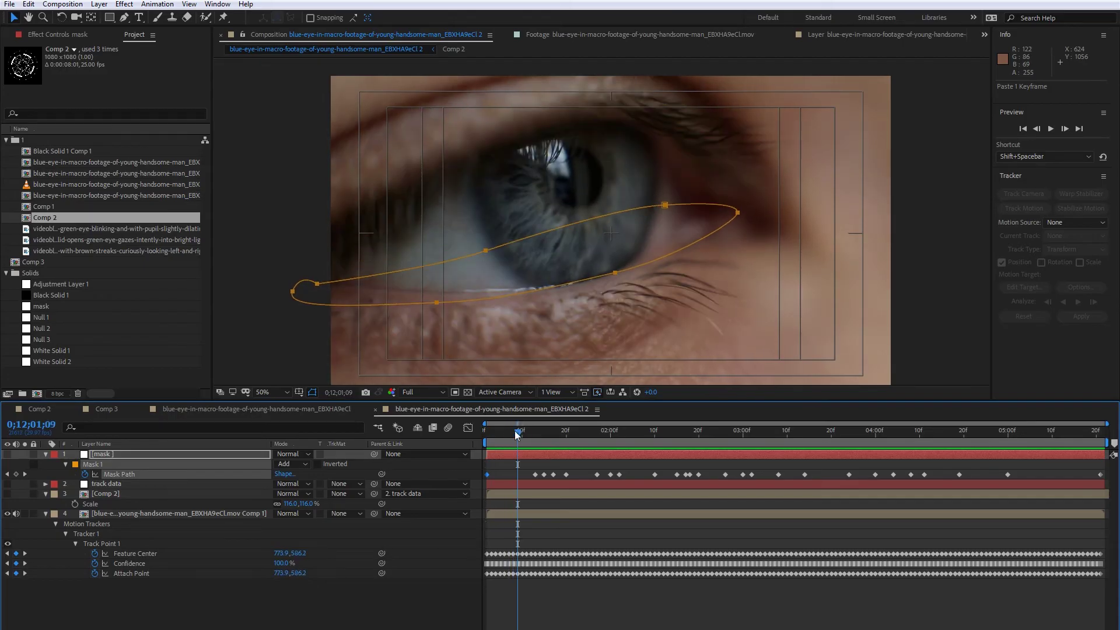
{"action": "left_click_drag", "start_coordinate": [495, 471], "coordinate": [482, 476]}
{"action": "key", "text": "ctrl+v"}
{"action": "left_click_drag", "start_coordinate": [524, 434], "coordinate": [484, 432]}
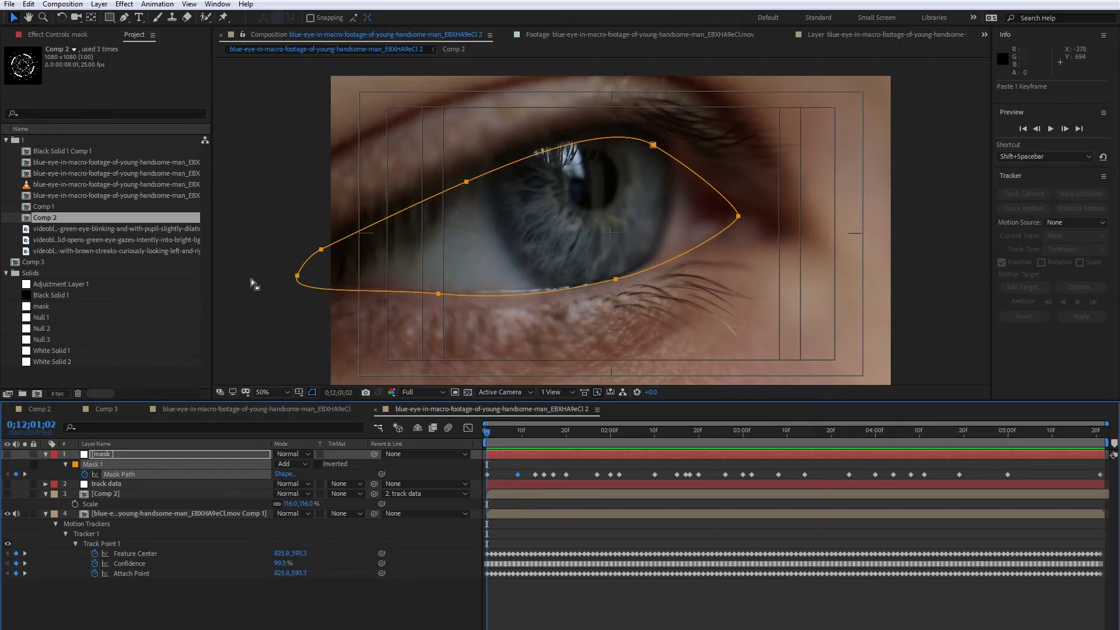
Step: Refine the mask around the open eye near 0;12;01;09, adjusting the outer corner and the upper lid points
{"action": "left_click", "coordinate": [194, 613]}
{"action": "left_click", "coordinate": [117, 456]}
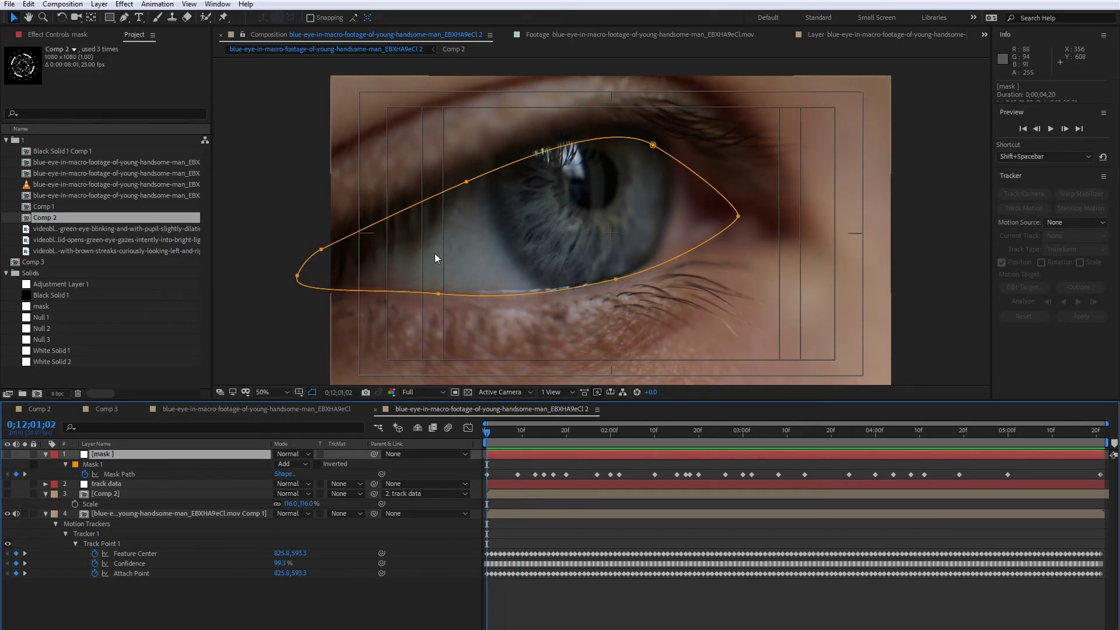
{"action": "left_click_drag", "start_coordinate": [298, 275], "coordinate": [302, 271]}
{"action": "left_click_drag", "start_coordinate": [466, 182], "coordinate": [464, 175]}
{"action": "left_click_drag", "start_coordinate": [641, 137], "coordinate": [643, 122]}
{"action": "key", "text": "space"}
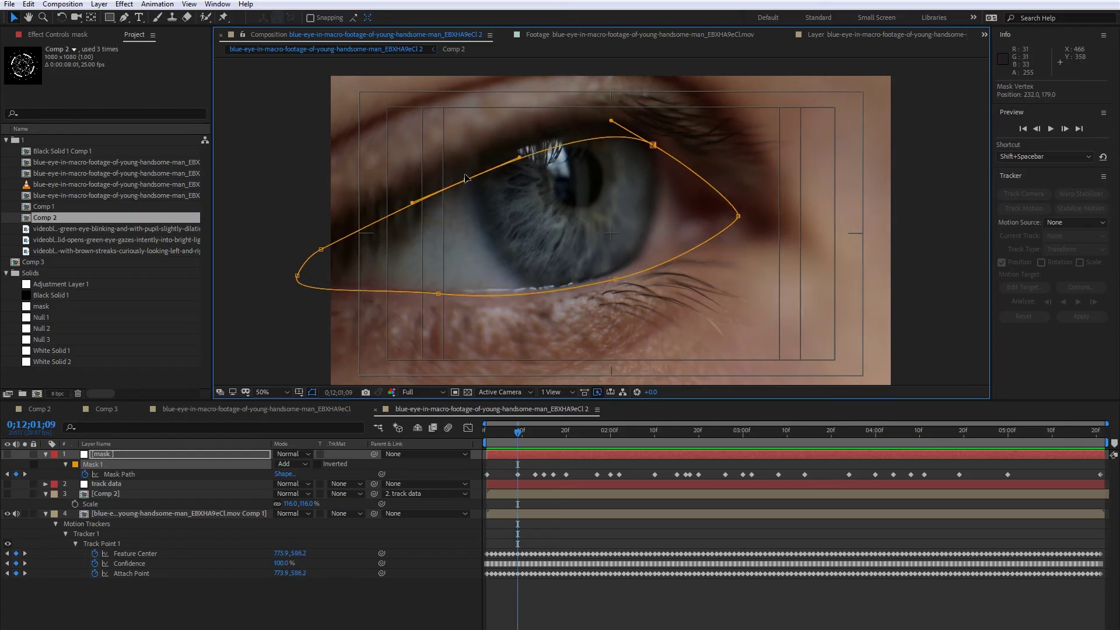
{"action": "key", "text": "space"}
{"action": "left_click_drag", "start_coordinate": [594, 438], "coordinate": [780, 431]}
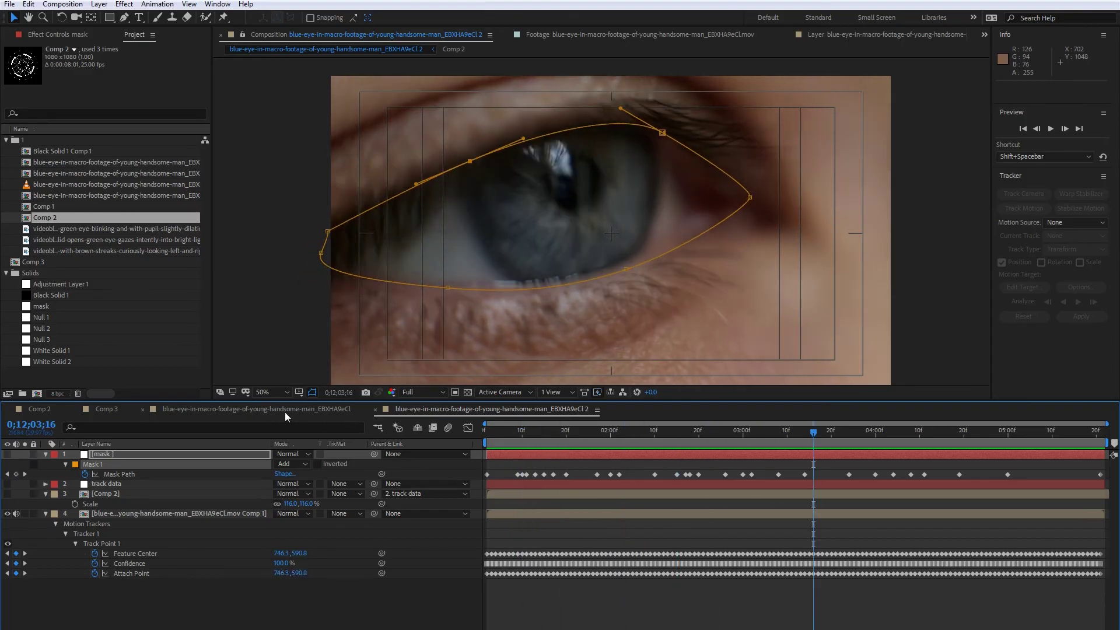
Step: Show the Comp 2 and mask layers at 0;12;02;17 and move the mask layer directly above Comp 2
{"action": "left_click", "coordinate": [304, 407]}
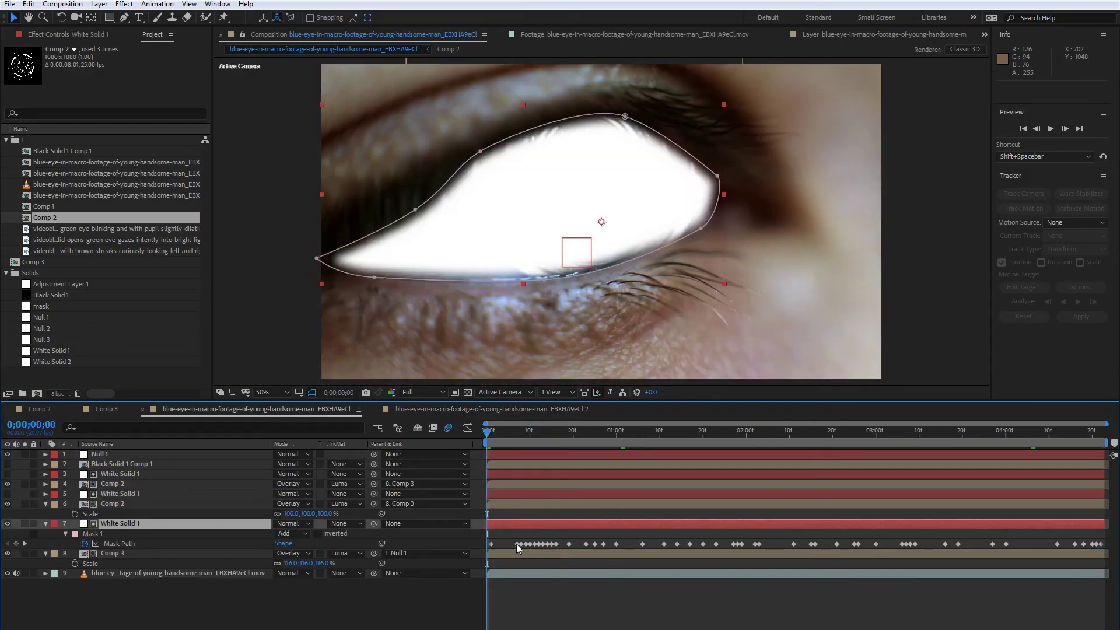
{"action": "left_click", "coordinate": [407, 412]}
{"action": "left_click_drag", "start_coordinate": [548, 437], "coordinate": [686, 430]}
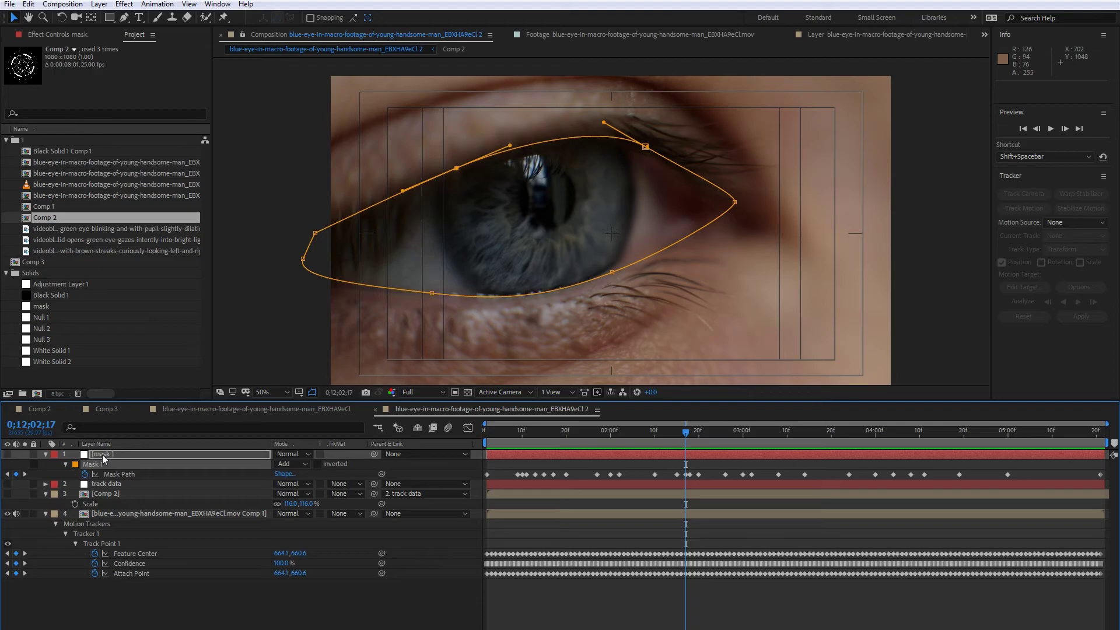
{"action": "left_click", "coordinate": [8, 494]}
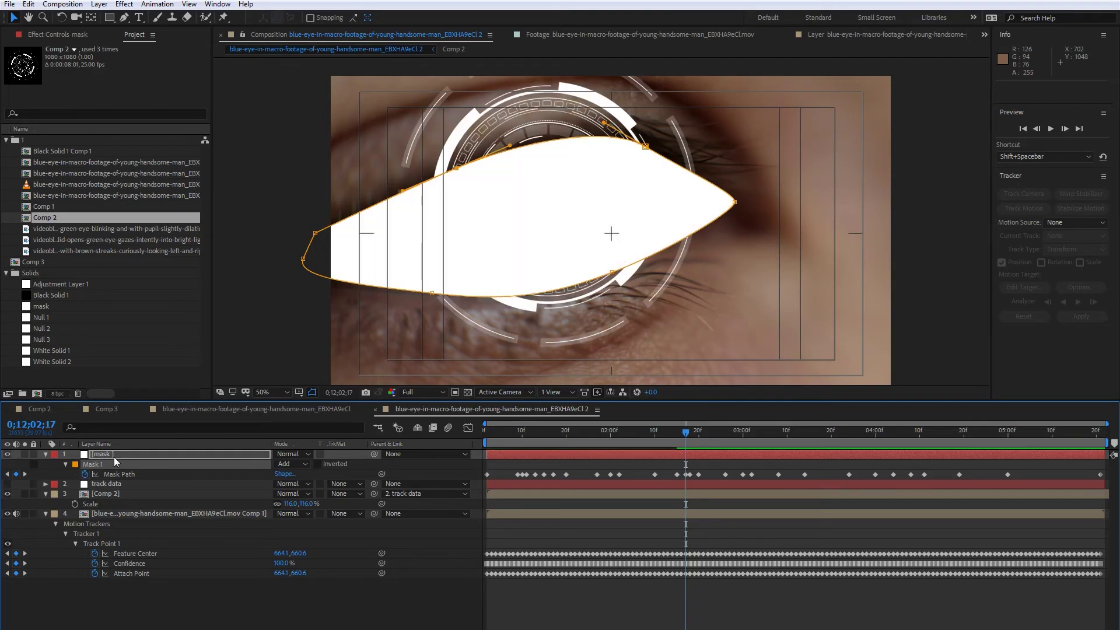
{"action": "left_click_drag", "start_coordinate": [109, 455], "coordinate": [109, 495]}
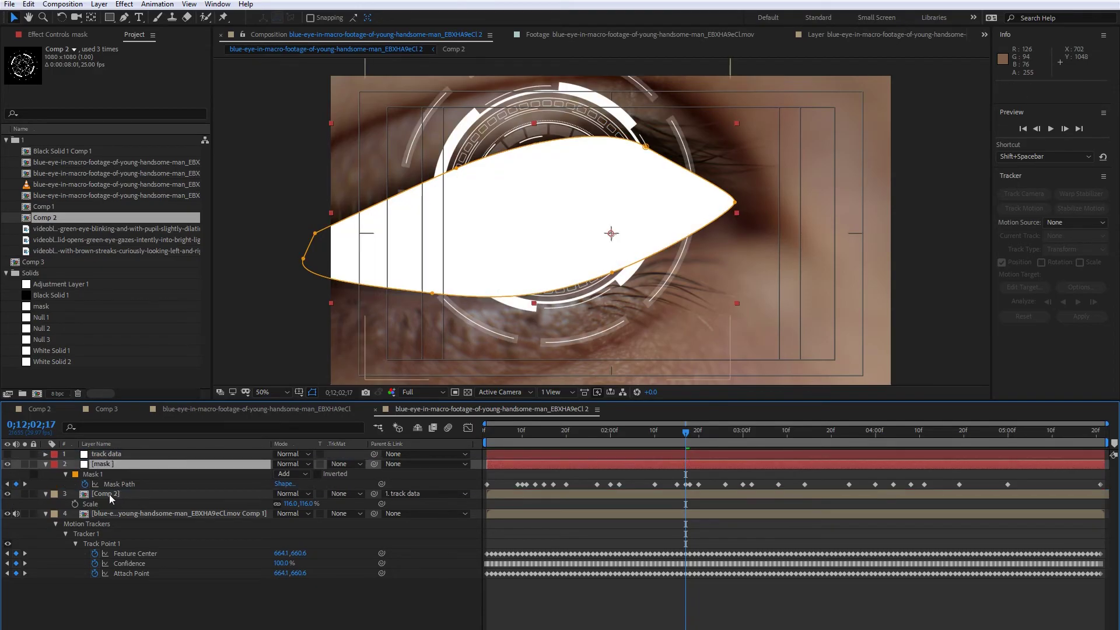
Step: Set the track matte of the Comp 2 layer to Luma Matte "[mask ]"
{"action": "left_click", "coordinate": [110, 494]}
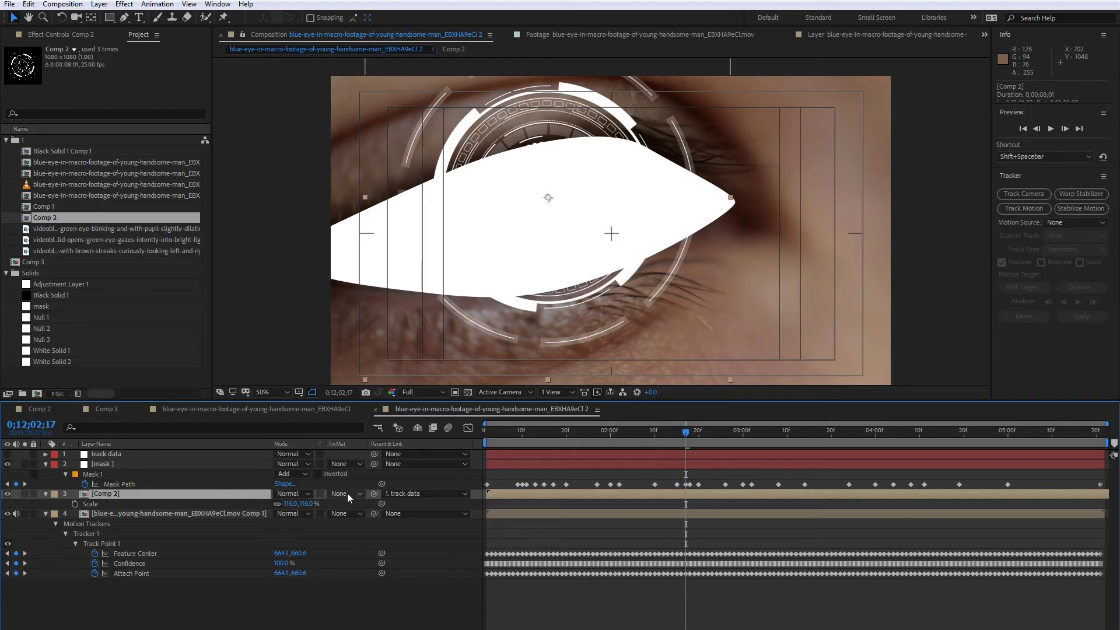
{"action": "left_click", "coordinate": [347, 494]}
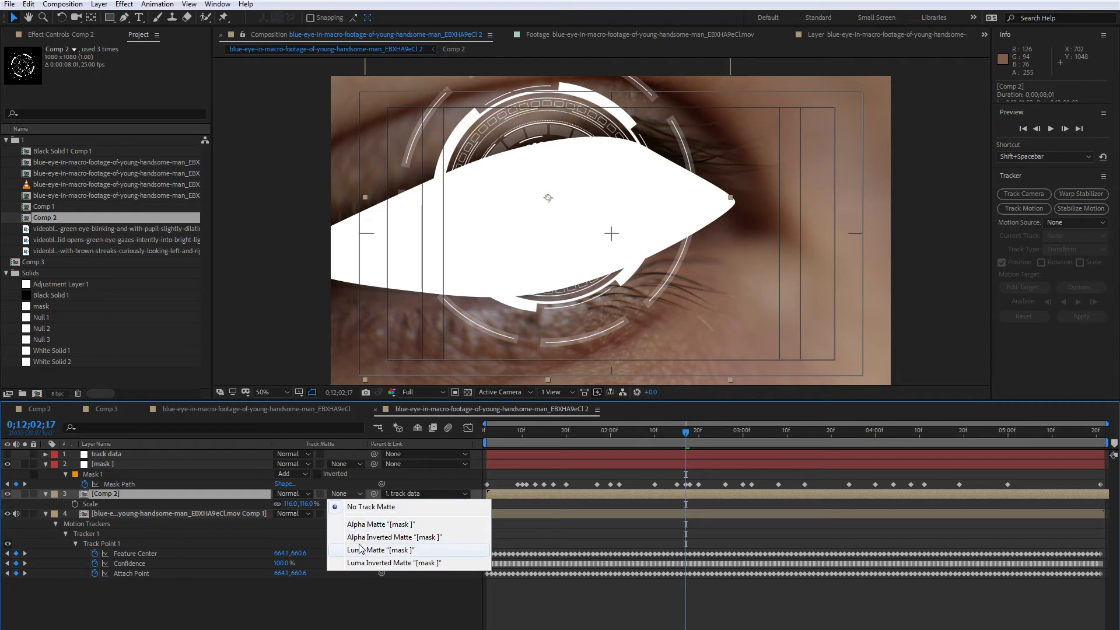
{"action": "left_click", "coordinate": [366, 552]}
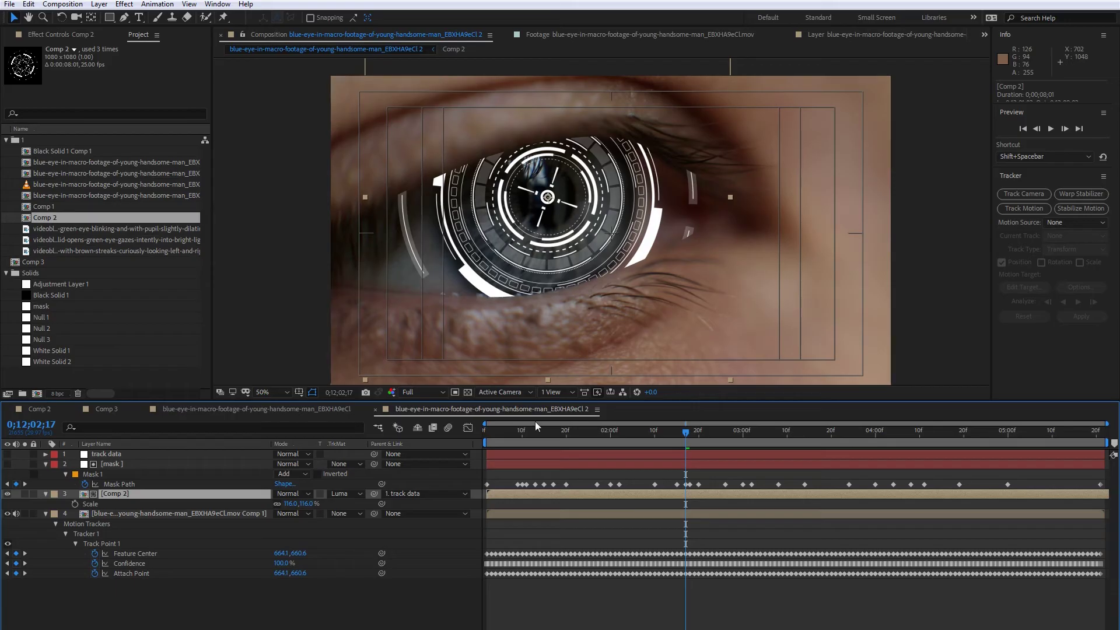
Step: Set the Mask Feather of the mask layer to 40 pixels
{"action": "left_click", "coordinate": [144, 465]}
{"action": "key", "text": "f"}
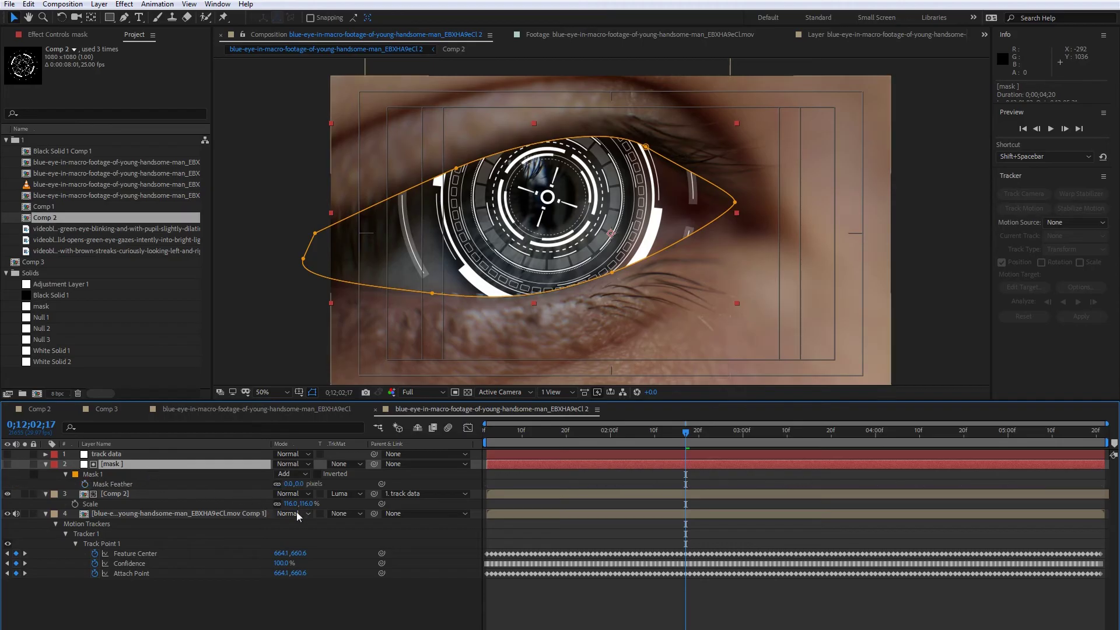
{"action": "left_click_drag", "start_coordinate": [300, 488], "coordinate": [359, 495]}
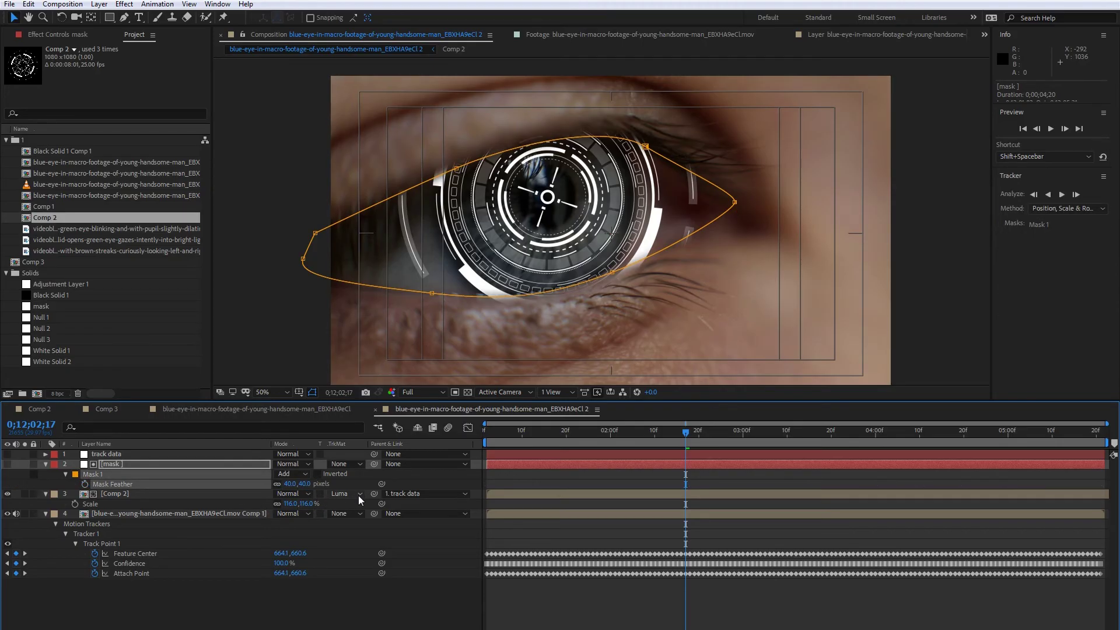
Step: Reveal all Mask 1 properties on the mask layer and set Mask Expansion to -23 pixels
{"action": "left_click", "coordinate": [65, 474]}
{"action": "left_click", "coordinate": [65, 475]}
{"action": "left_click_drag", "start_coordinate": [278, 513], "coordinate": [269, 513]}
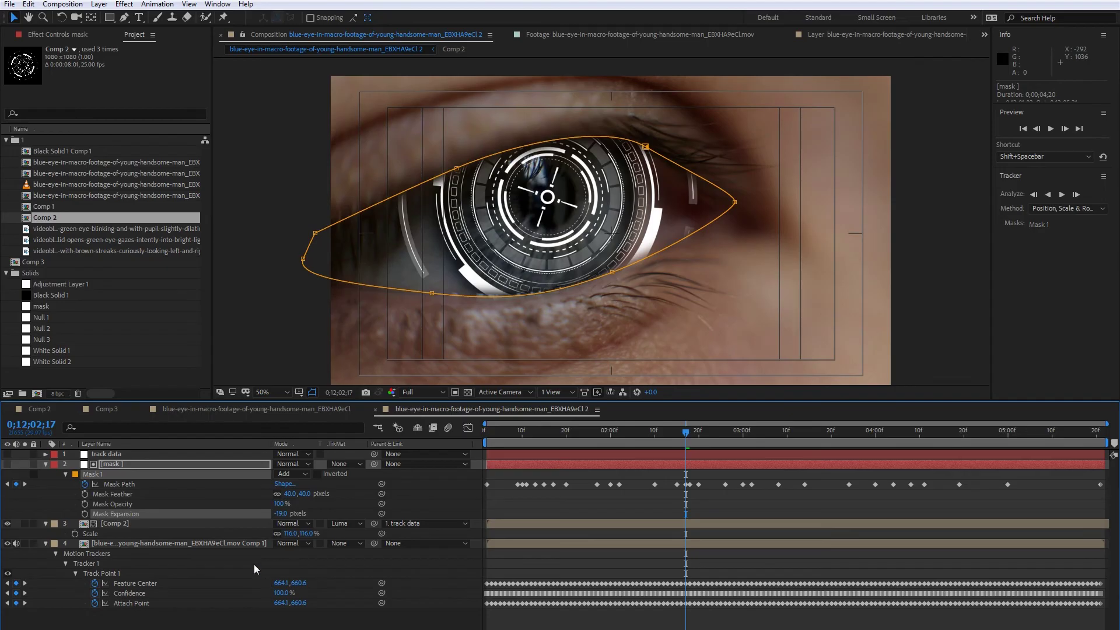
{"action": "left_click_drag", "start_coordinate": [277, 513], "coordinate": [273, 514]}
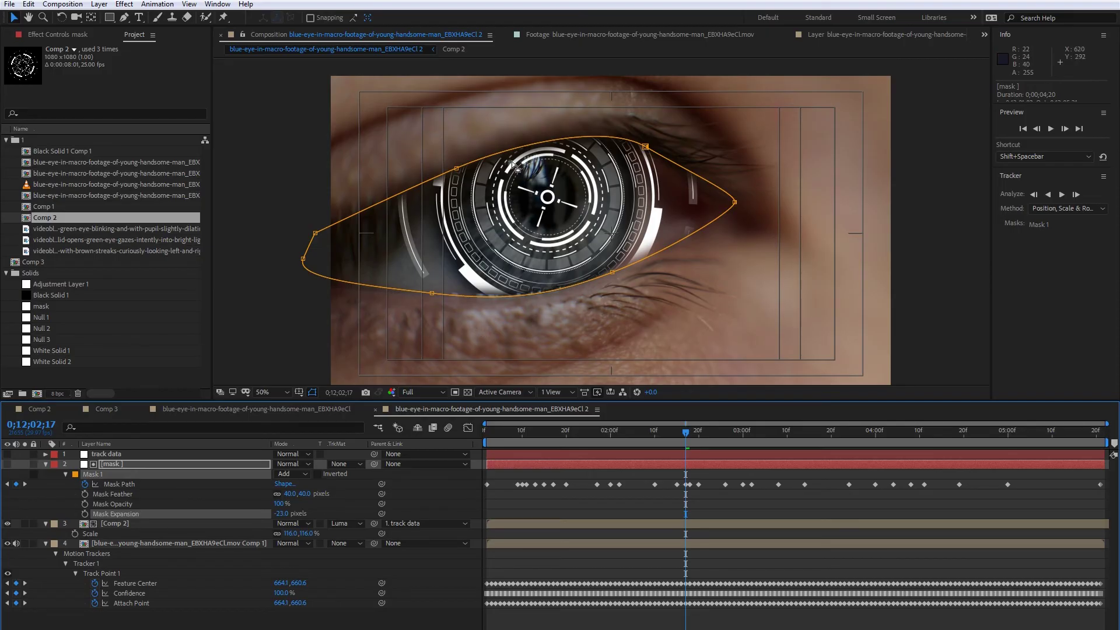
Step: Examine the mask feather and expansion settings of the White Solid 1 matte in the first eye composition
{"action": "left_click", "coordinate": [250, 409]}
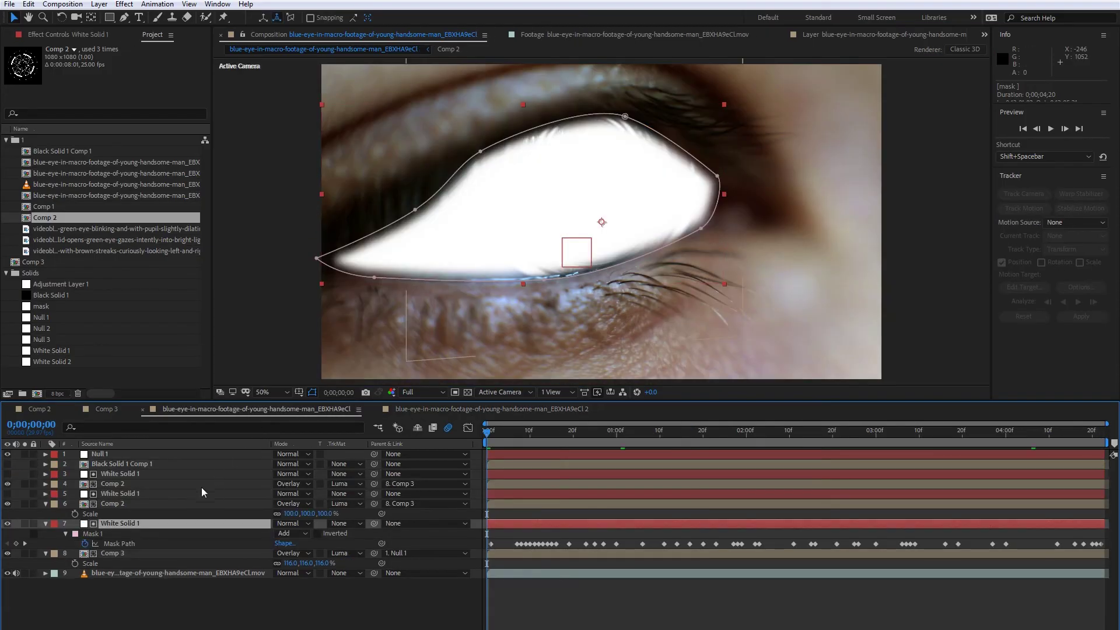
{"action": "key", "text": "f"}
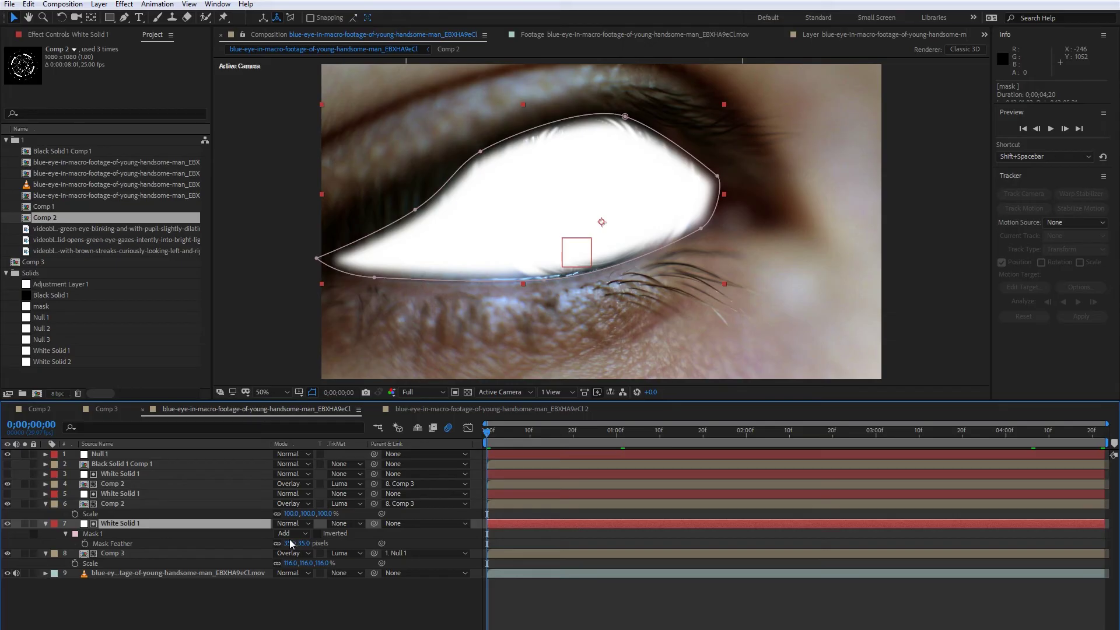
{"action": "left_click", "coordinate": [65, 534]}
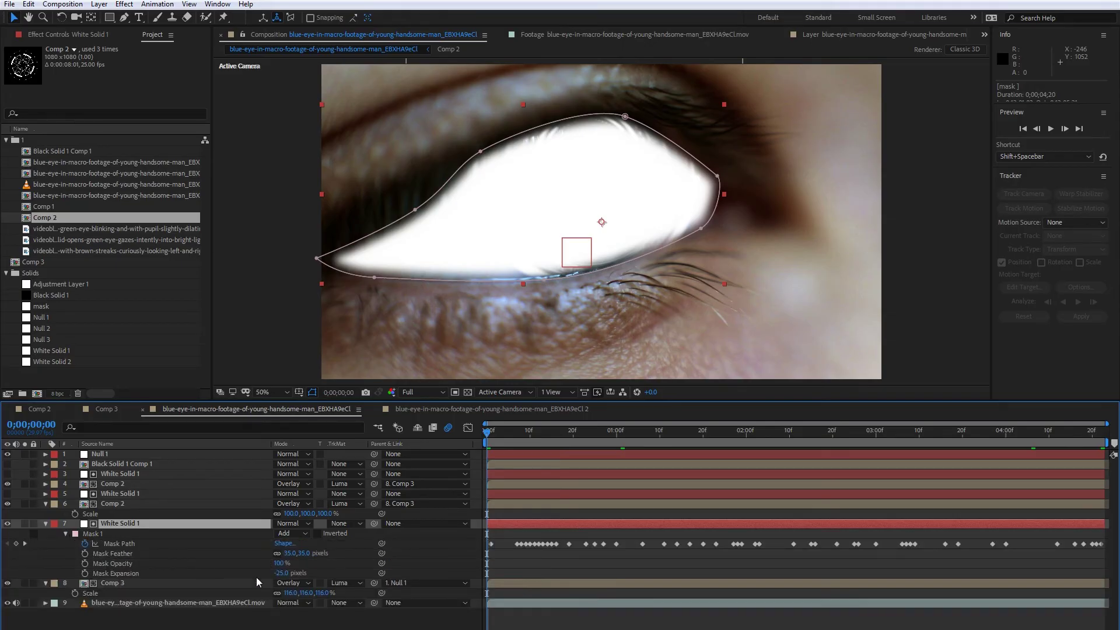
Step: In the second eye composition, set the mask layer's Mask Feather to 35 pixels and Mask Expansion to -25 pixels
{"action": "left_click", "coordinate": [418, 412]}
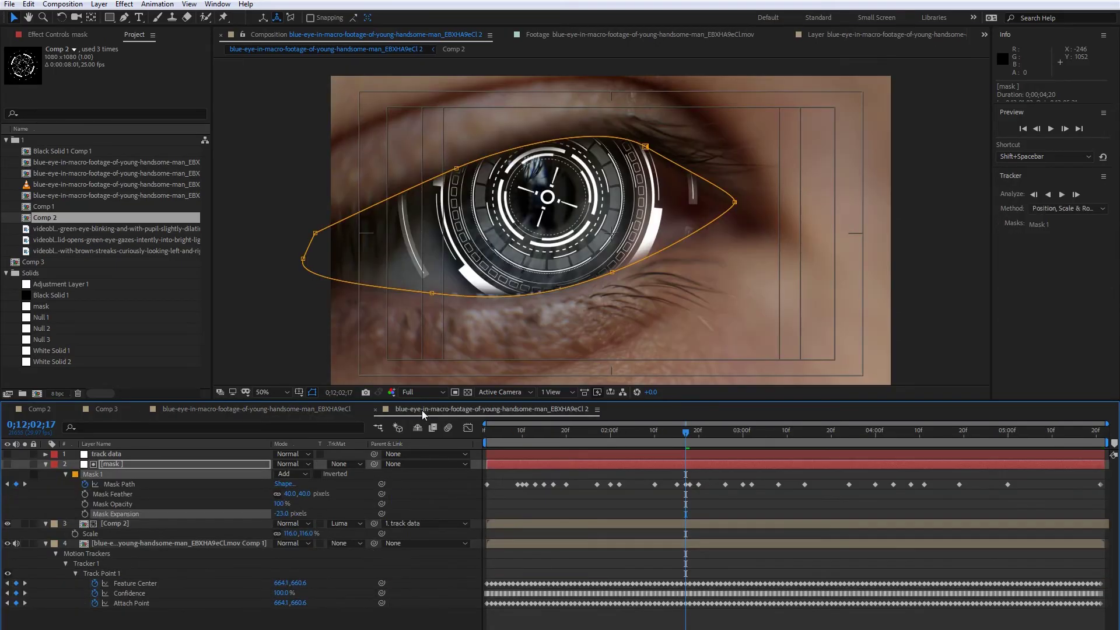
{"action": "left_click", "coordinate": [304, 494]}
{"action": "type", "text": "35"}
{"action": "key", "text": "Return"}
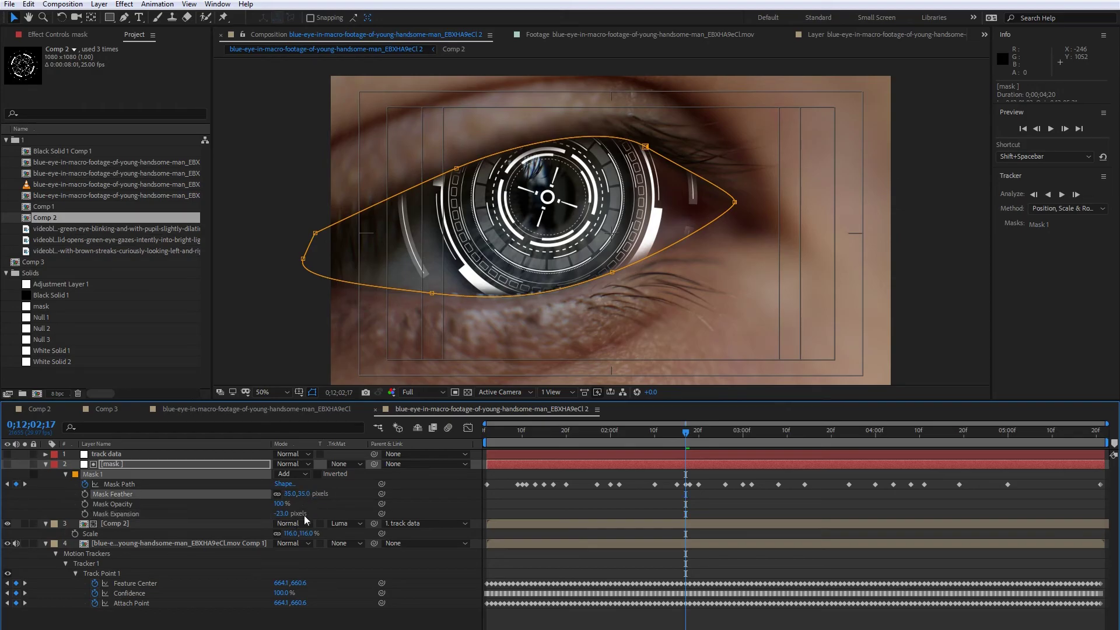
{"action": "type", "text": "-25"}
{"action": "key", "text": "Return"}
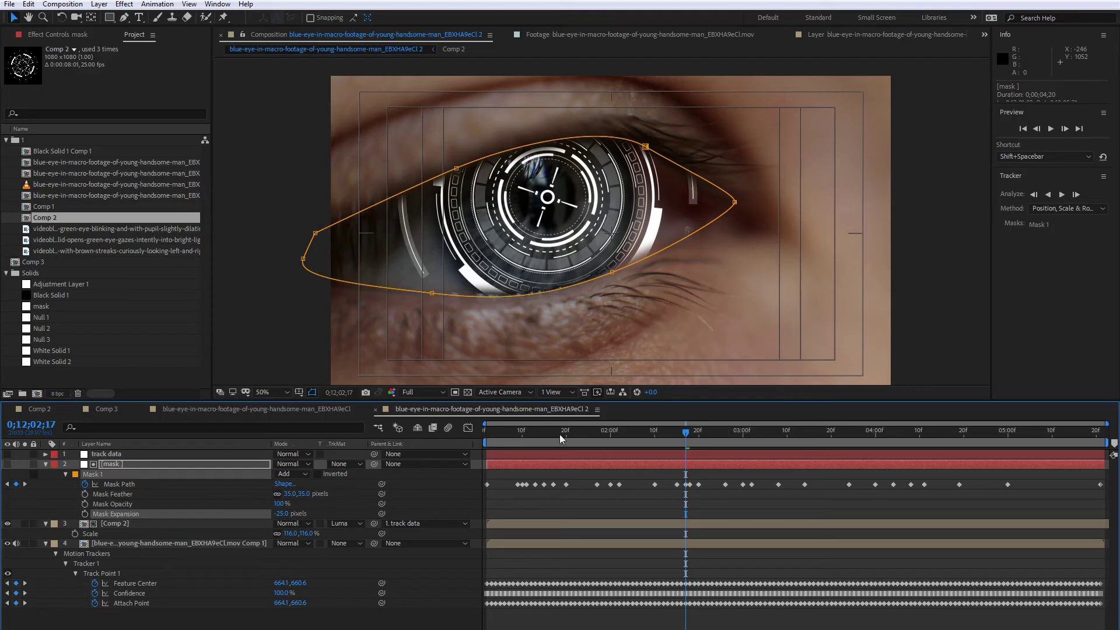
Step: Check the matted HUD over time up to 0;12;02;00 and make the Comp 2 layer a 3D layer
{"action": "left_click_drag", "start_coordinate": [656, 441], "coordinate": [680, 431]}
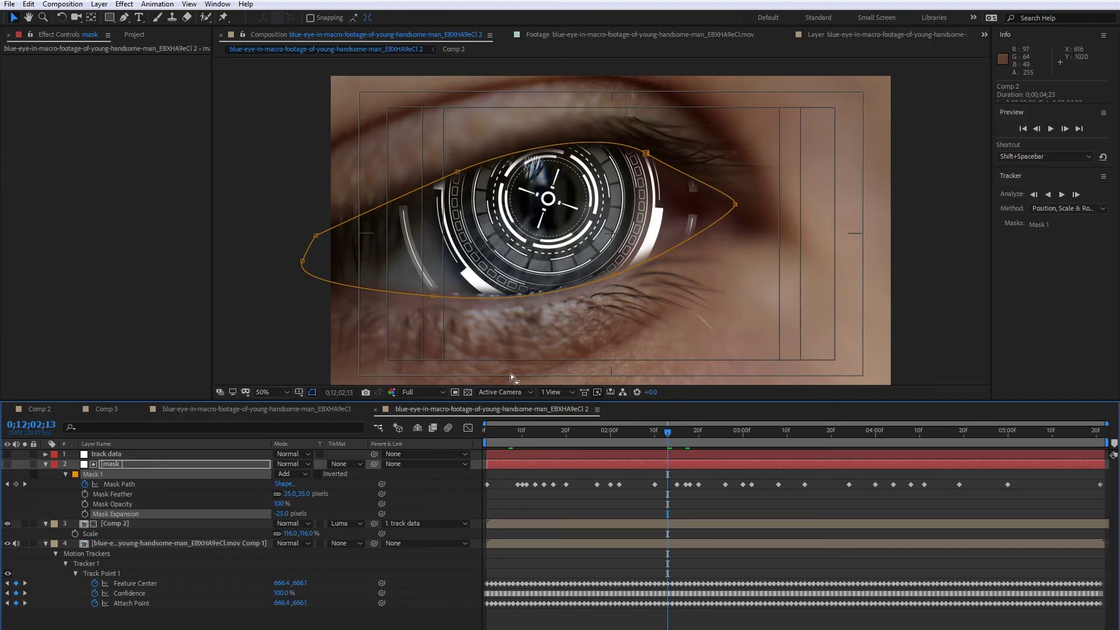
{"action": "left_click_drag", "start_coordinate": [629, 432], "coordinate": [612, 439]}
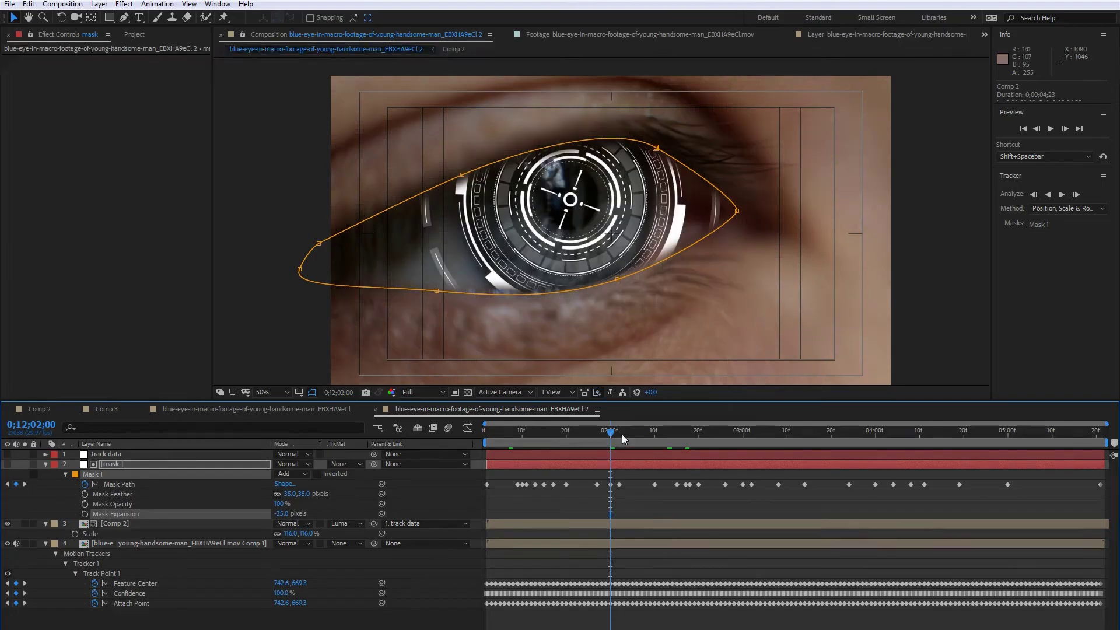
{"action": "left_click", "coordinate": [135, 524]}
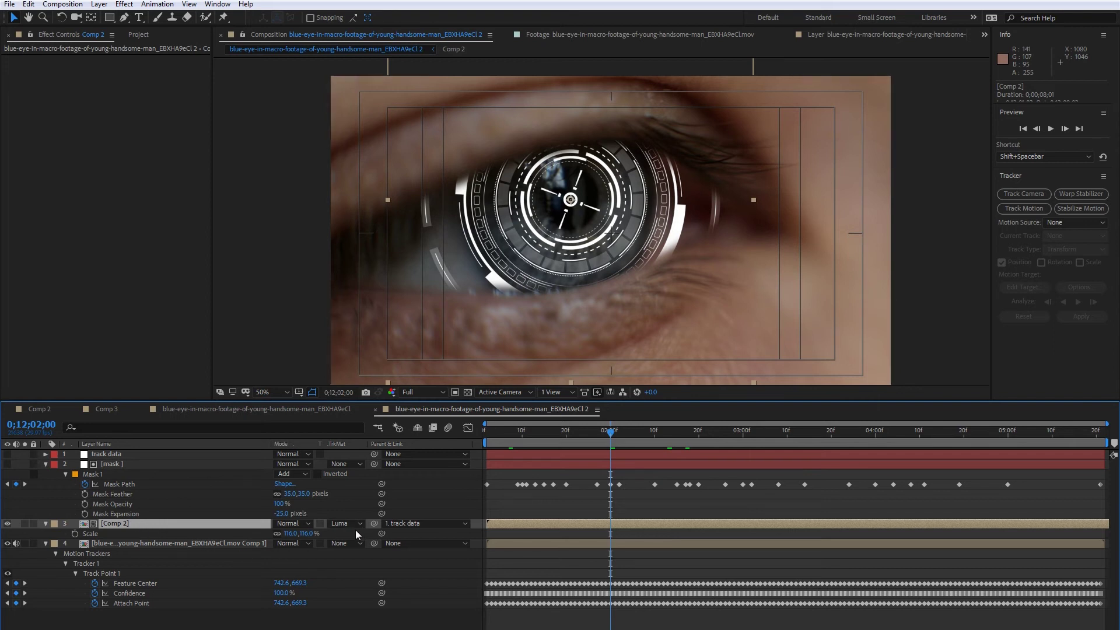
{"action": "key", "text": "F4"}
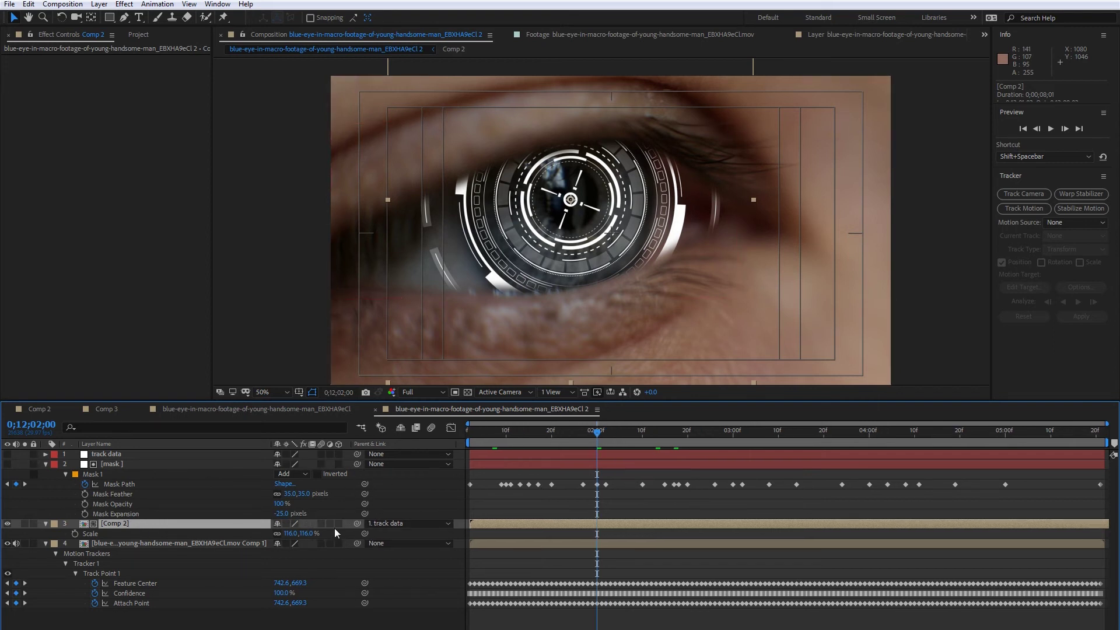
{"action": "left_click", "coordinate": [338, 524]}
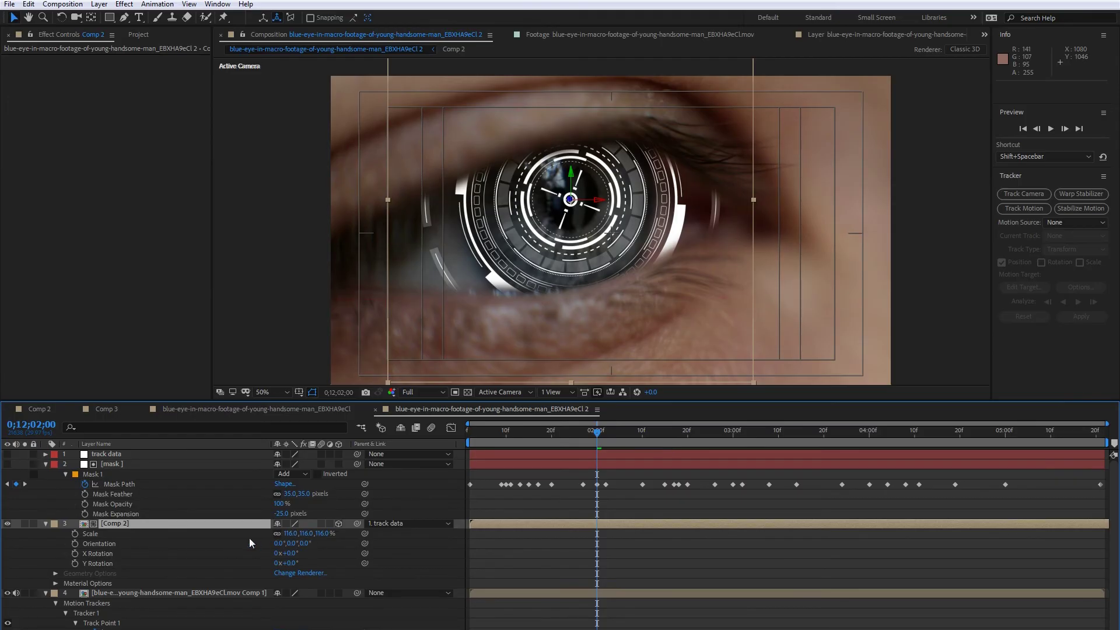
Step: Set the Y Orientation of the Comp 2 layer to 335° so the HUD tilts with the iris
{"action": "key", "text": "r"}
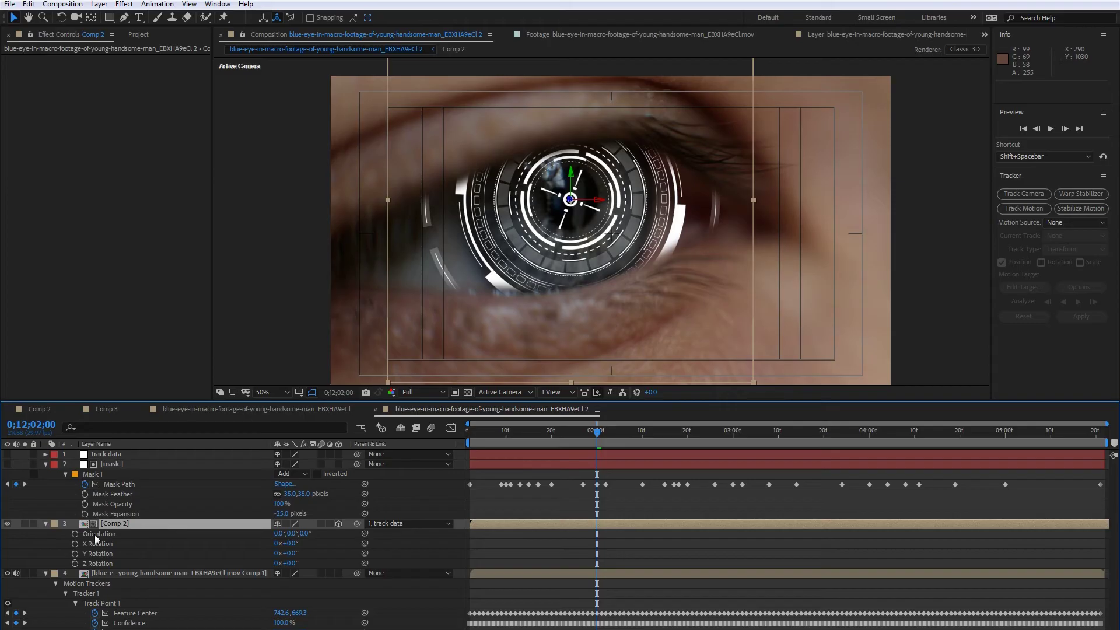
{"action": "left_click_drag", "start_coordinate": [288, 534], "coordinate": [277, 535]}
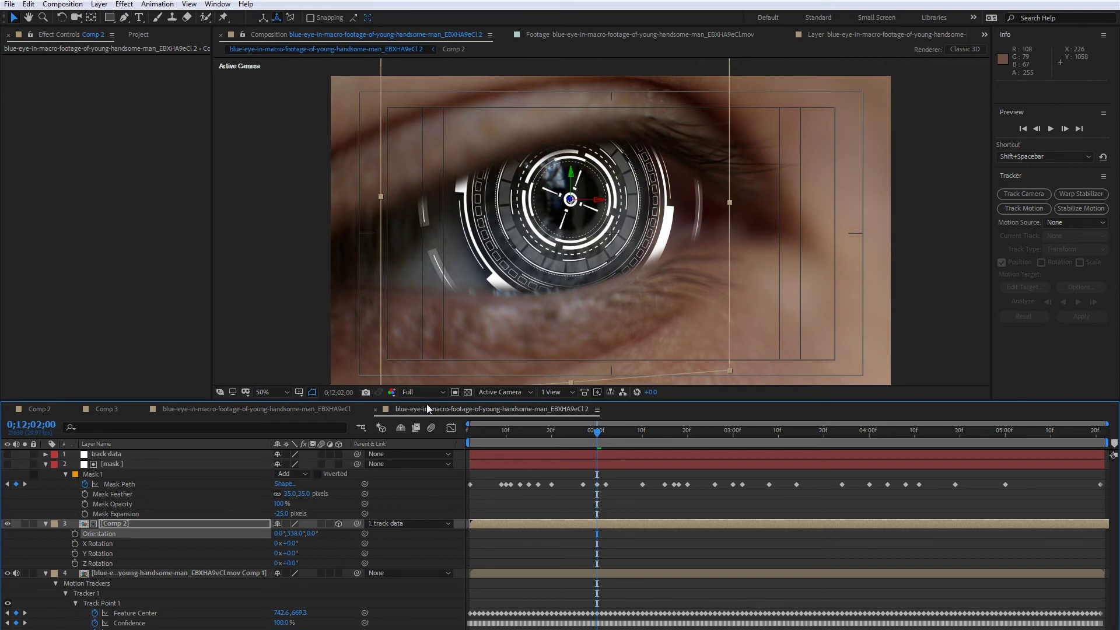
{"action": "left_click_drag", "start_coordinate": [295, 533], "coordinate": [288, 534]}
{"action": "left_click", "coordinate": [295, 533]}
{"action": "type", "text": "335"}
{"action": "key", "text": "Return"}
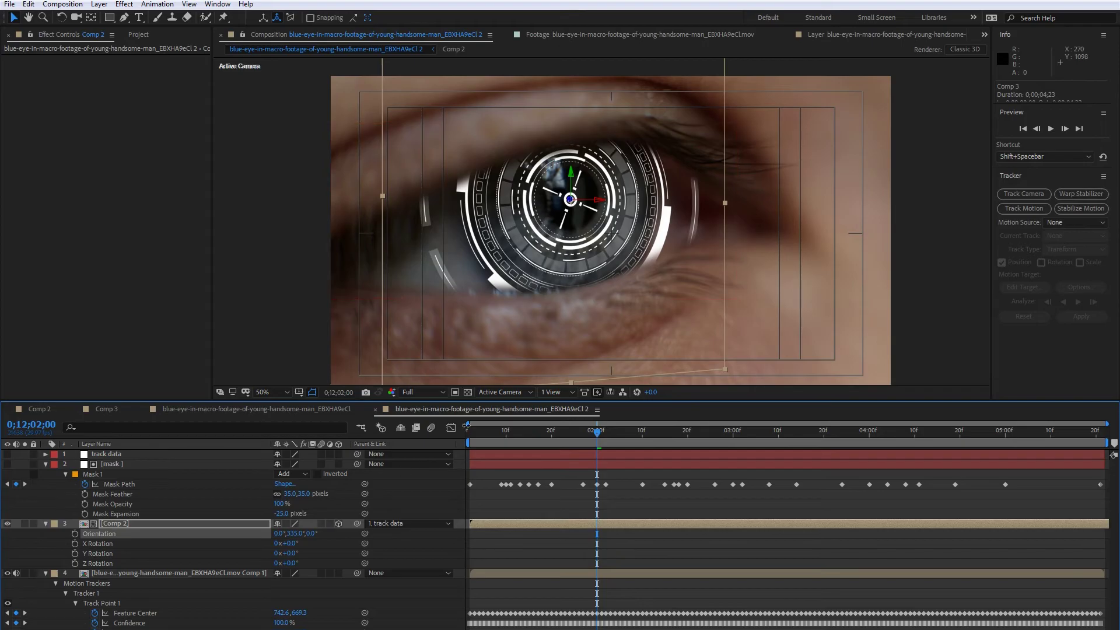
Step: Return to 0;12;01;02, collapse the properties of the mask, Comp 2 and footage layers, and deselect everything
{"action": "left_click_drag", "start_coordinate": [580, 443], "coordinate": [159, 417]}
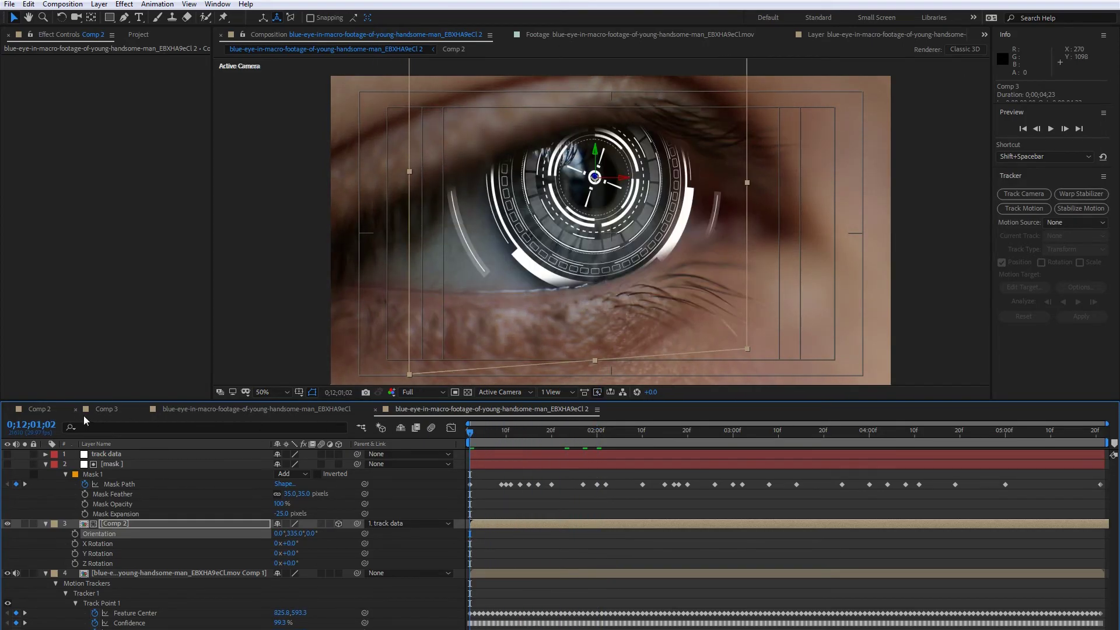
{"action": "left_click", "coordinate": [45, 464]}
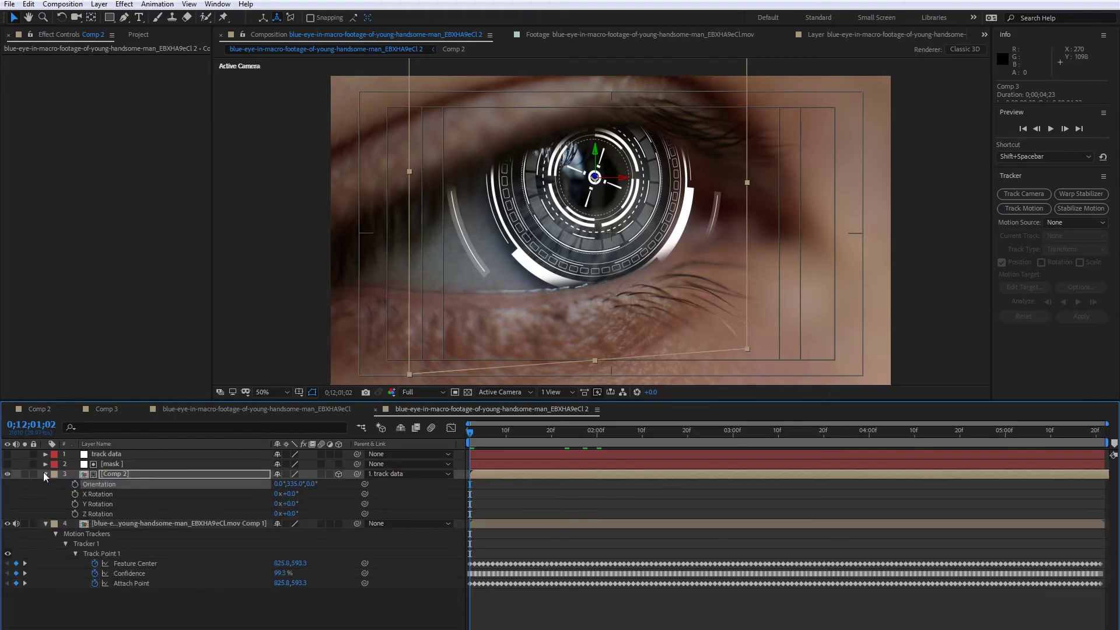
{"action": "left_click", "coordinate": [45, 474]}
{"action": "left_click", "coordinate": [45, 484]}
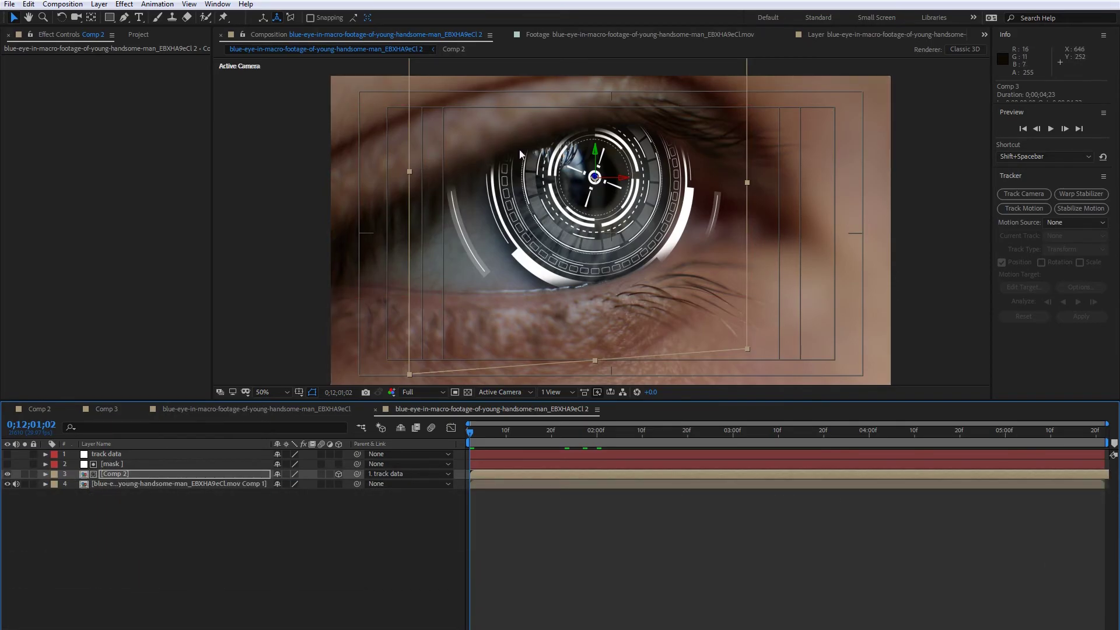
{"action": "left_click", "coordinate": [208, 512]}
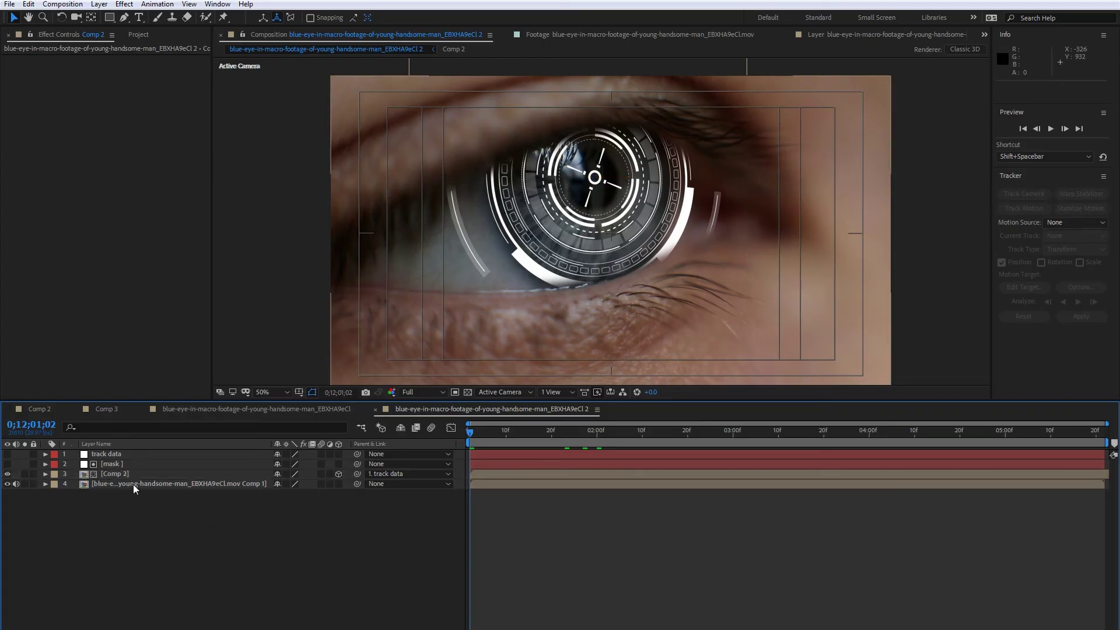
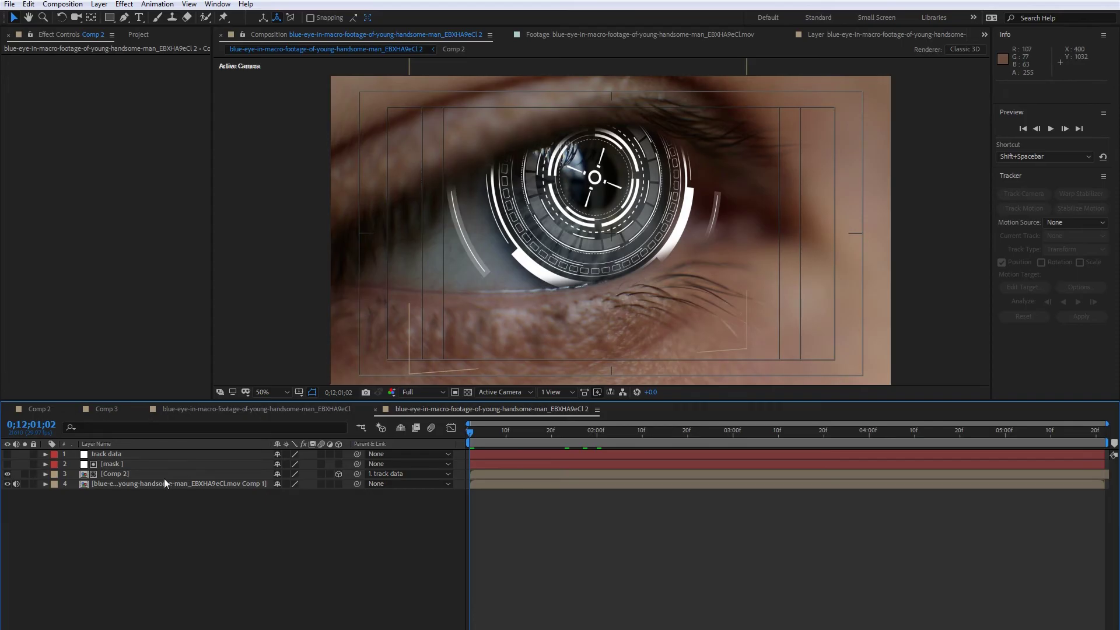
Step: Create a black solid (000000) at the top of the second eye composition and reveal its Rotation property
{"action": "right_click", "coordinate": [145, 500]}
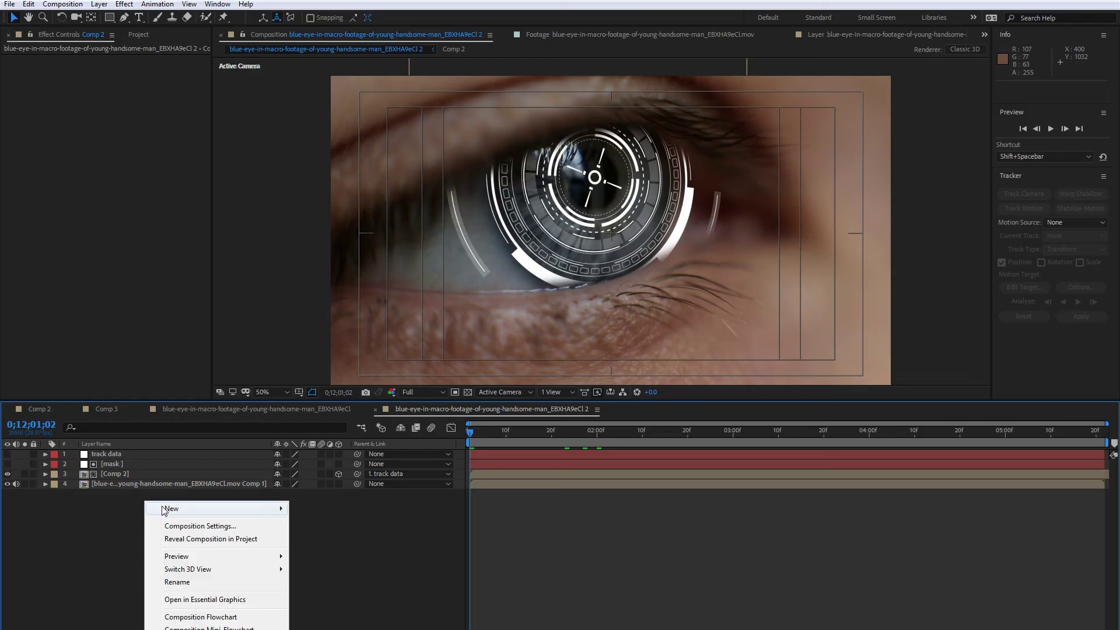
{"action": "mouse_move", "coordinate": [167, 509]}
{"action": "left_click", "coordinate": [323, 538]}
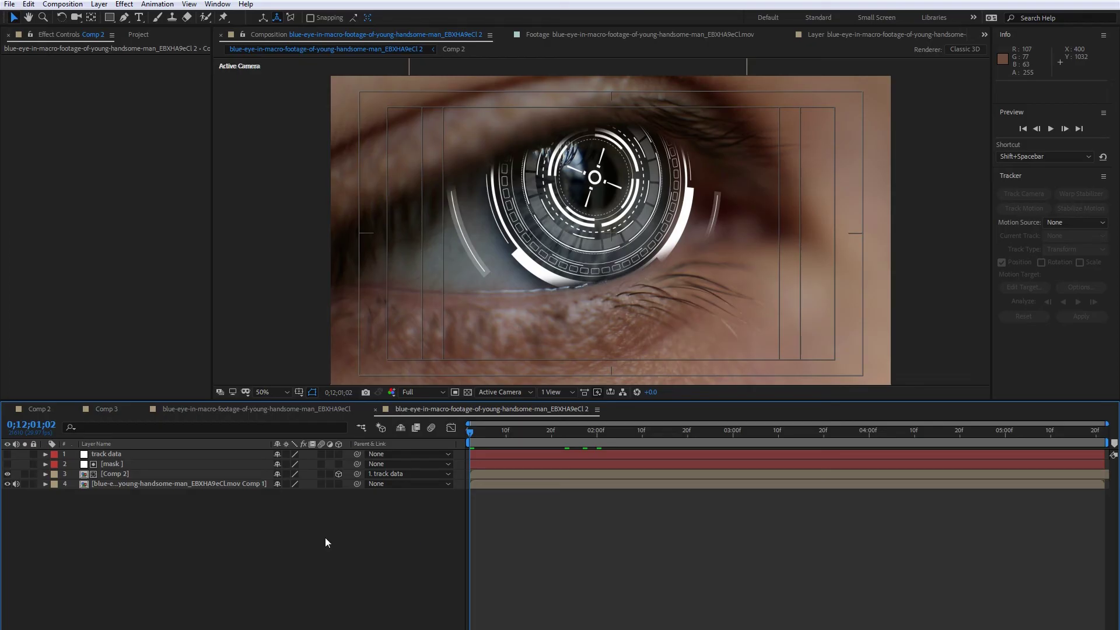
{"action": "left_click", "coordinate": [133, 189]}
{"action": "left_click", "coordinate": [50, 162]}
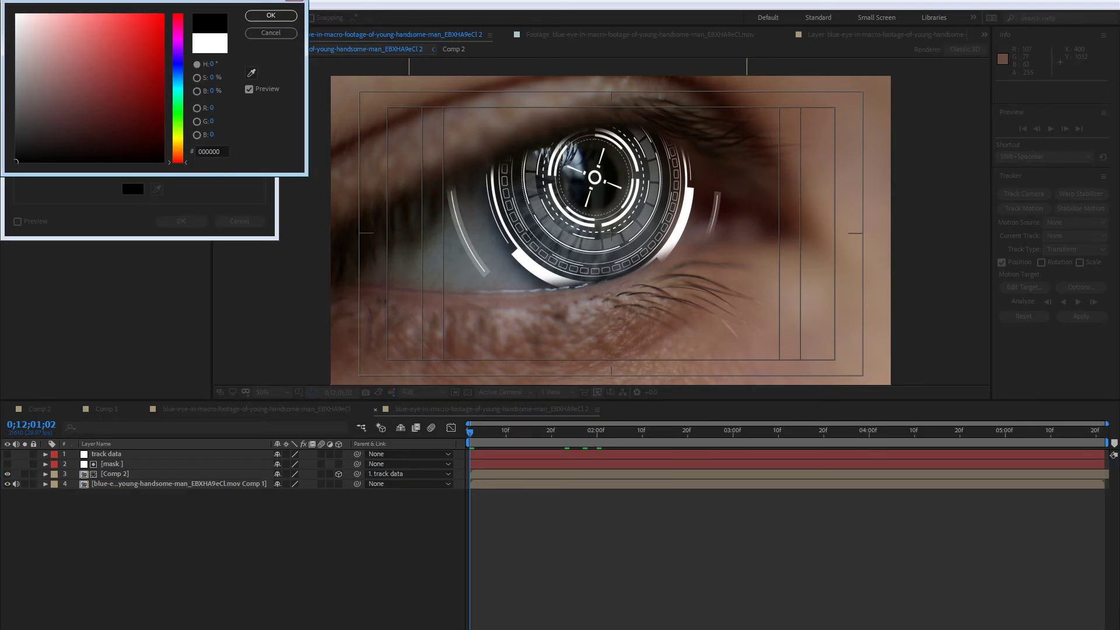
{"action": "left_click", "coordinate": [268, 18]}
{"action": "left_click", "coordinate": [180, 224]}
{"action": "key", "text": "r"}
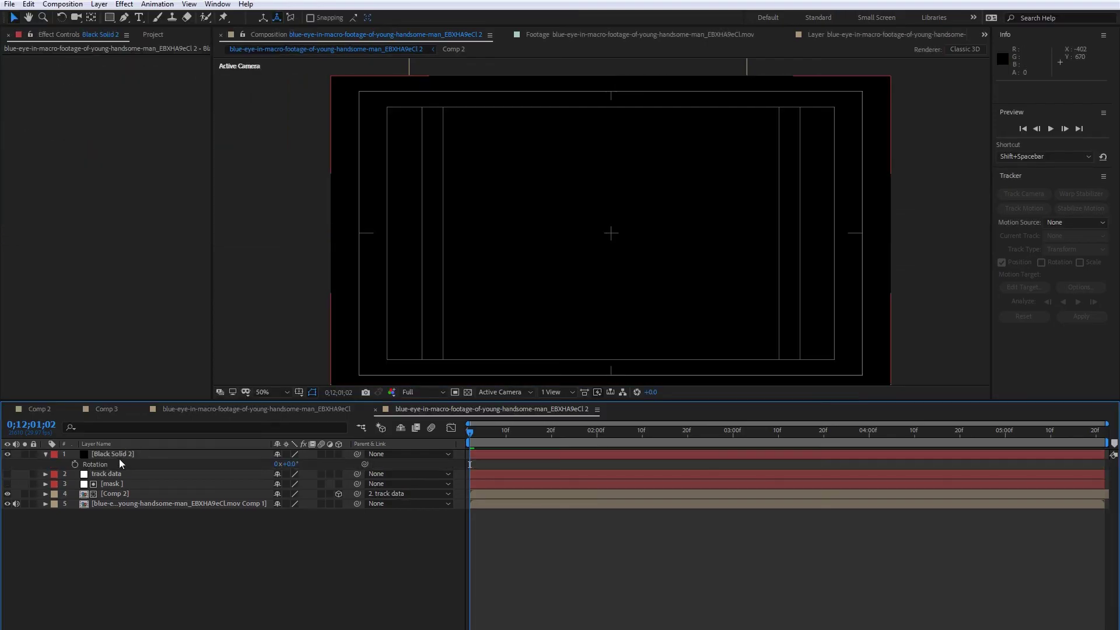
Step: Pre-compose the black solid as "depth map", moving all attributes into the new composition
{"action": "right_click", "coordinate": [118, 453]}
{"action": "left_click", "coordinate": [160, 402]}
{"action": "type", "text": "dep"}
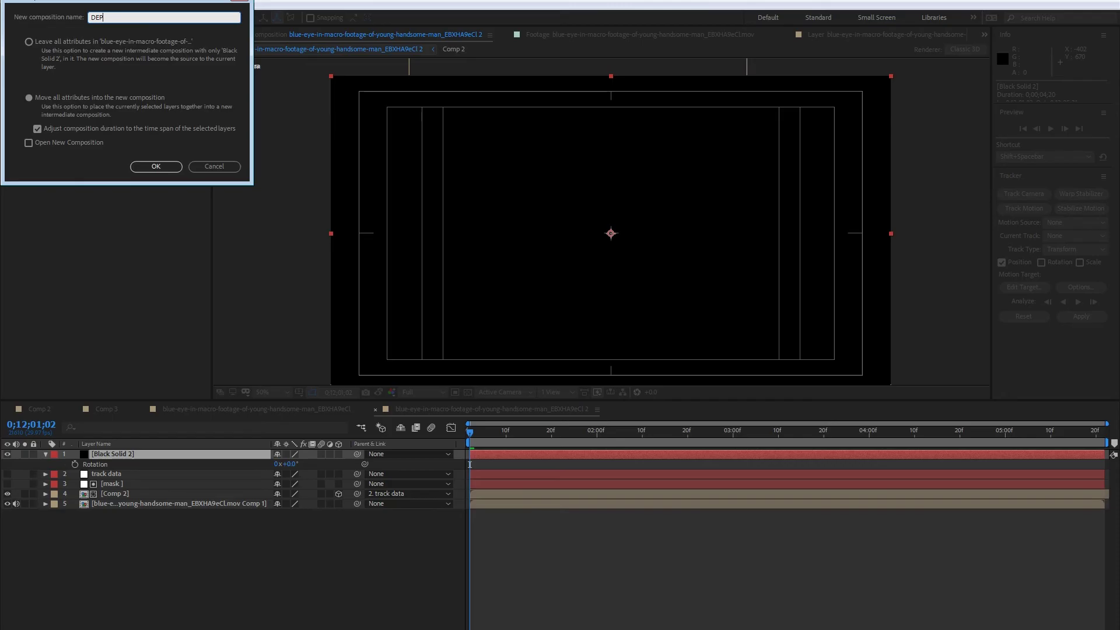
{"action": "type", "text": "th map"}
{"action": "key", "text": "Return"}
Step: Open the depth map composition and apply a Gradient Ramp effect to its black solid
{"action": "double_click", "coordinate": [131, 457]}
{"action": "right_click", "coordinate": [145, 454]}
{"action": "mouse_move", "coordinate": [194, 306]}
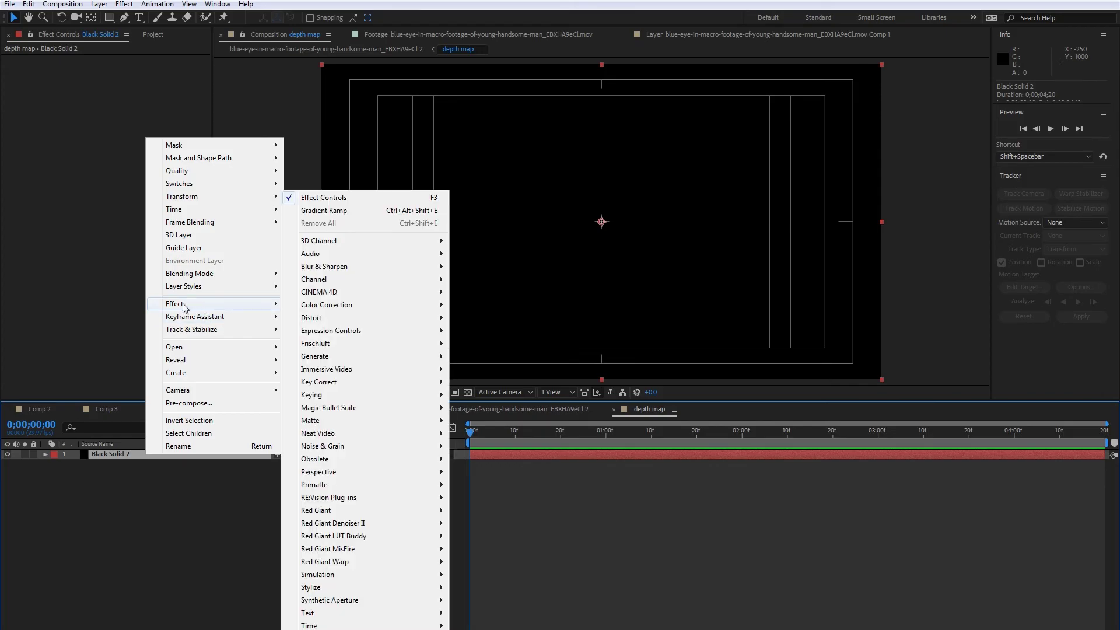
{"action": "mouse_move", "coordinate": [360, 357]}
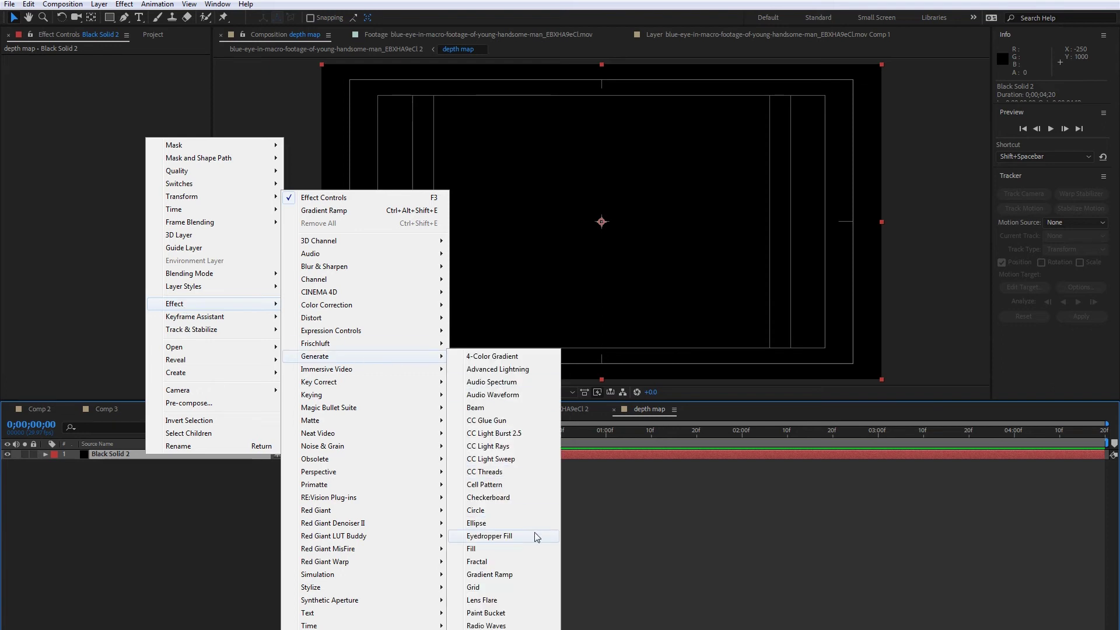
{"action": "left_click", "coordinate": [512, 575]}
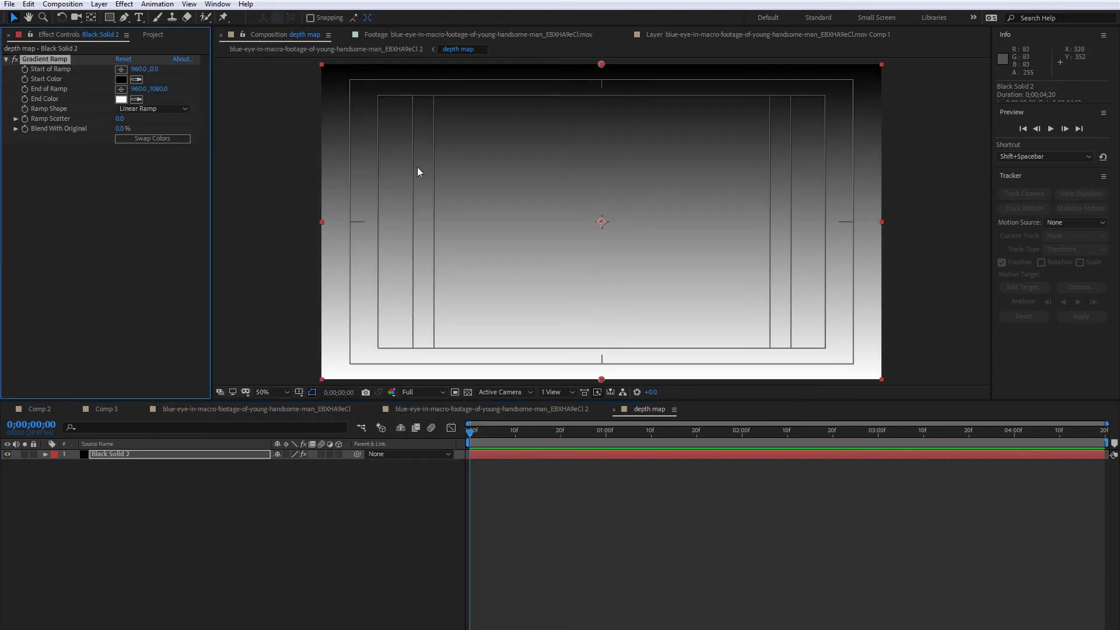
Step: Make the ramp horizontal, with its start at about 1922, 536 on the right edge and its end at 0, 540 on the left edge
{"action": "left_click_drag", "start_coordinate": [603, 65], "coordinate": [882, 220]}
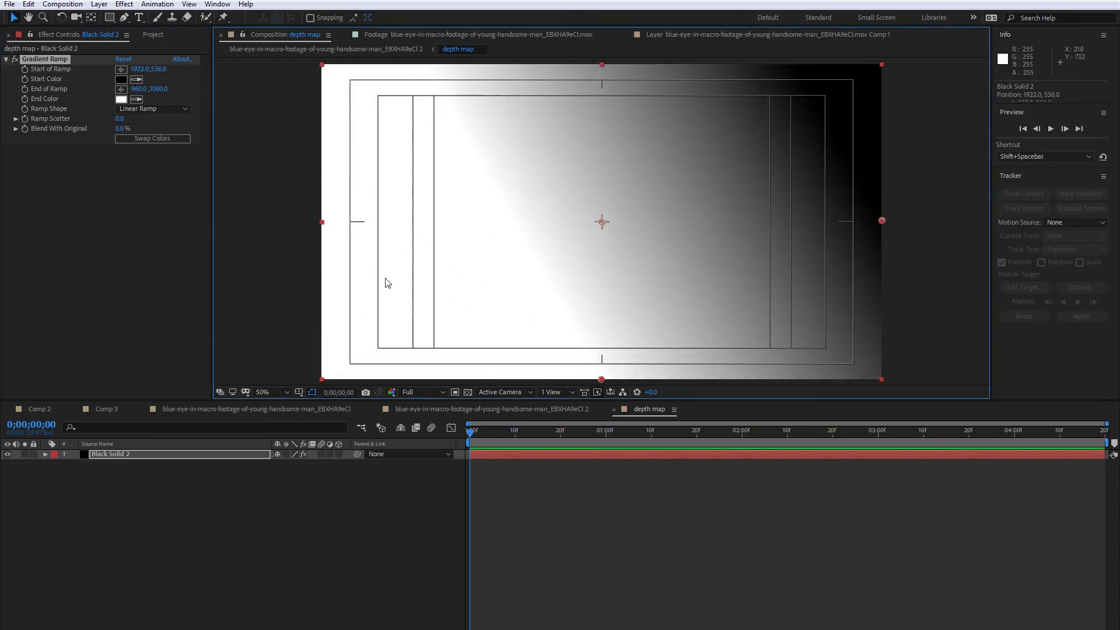
{"action": "left_click_drag", "start_coordinate": [602, 380], "coordinate": [321, 224]}
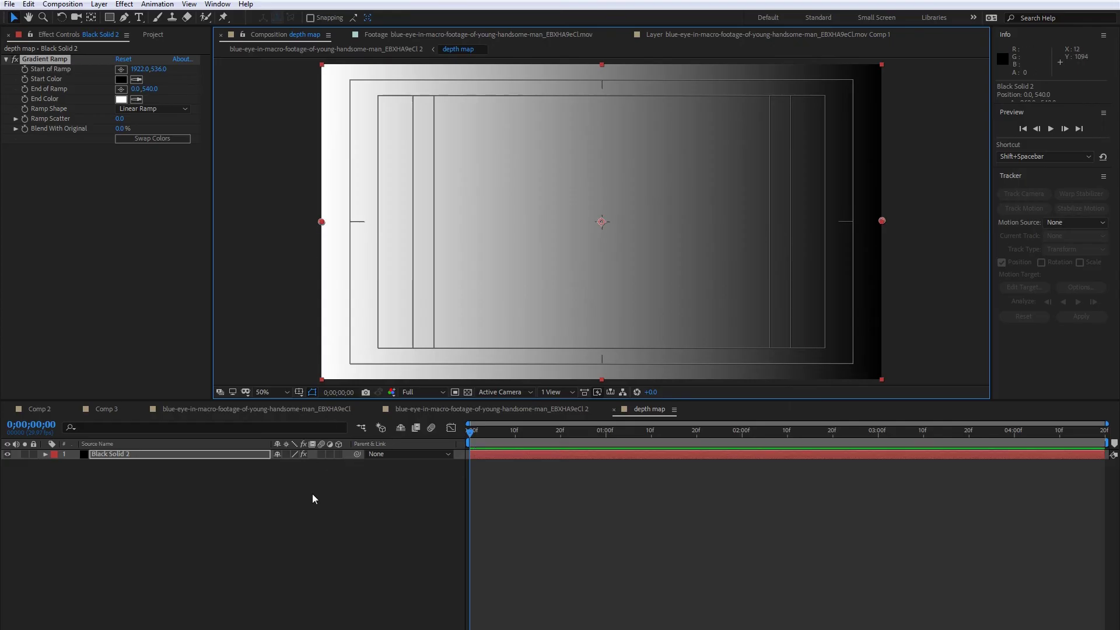
{"action": "left_click", "coordinate": [298, 510]}
Step: Return to the second eye composition and hide the depth map layer
{"action": "key", "text": "Tab"}
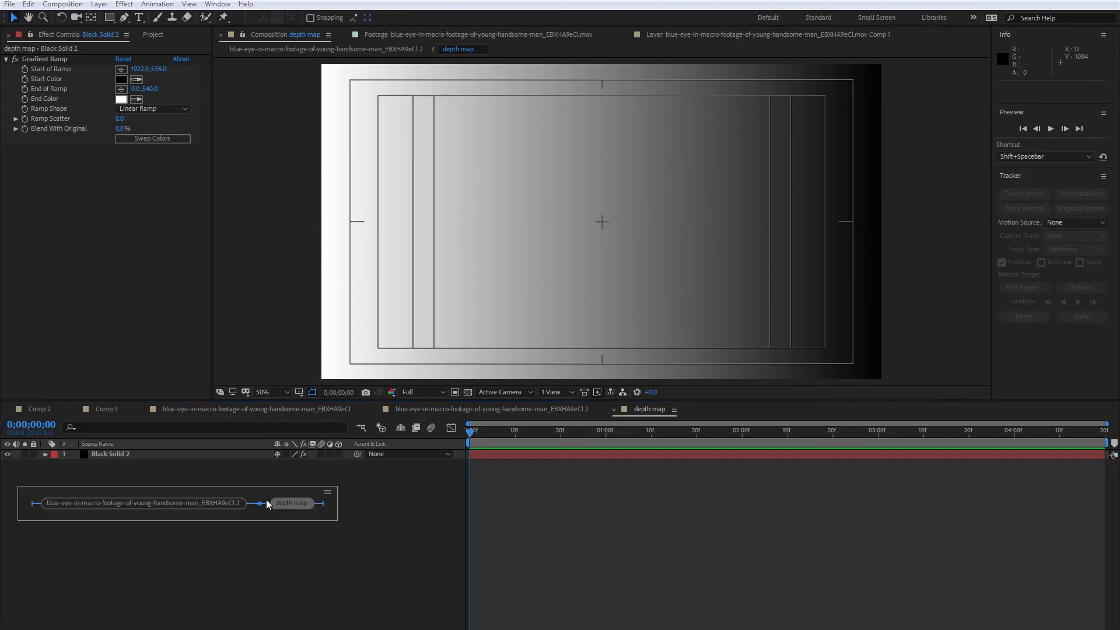
{"action": "left_click", "coordinate": [171, 501]}
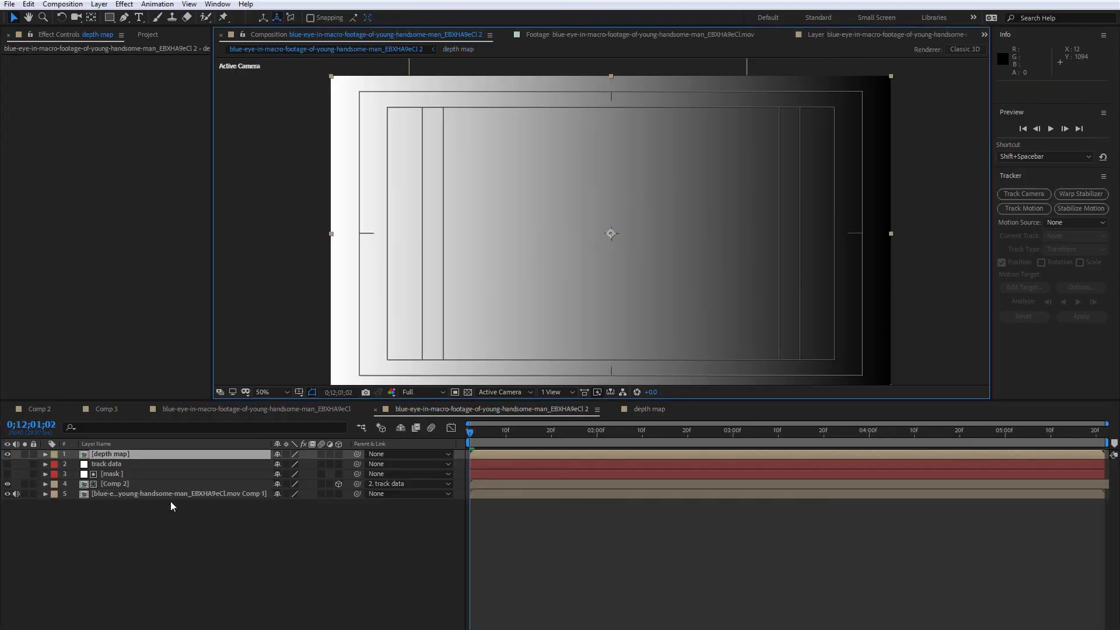
{"action": "left_click", "coordinate": [7, 455]}
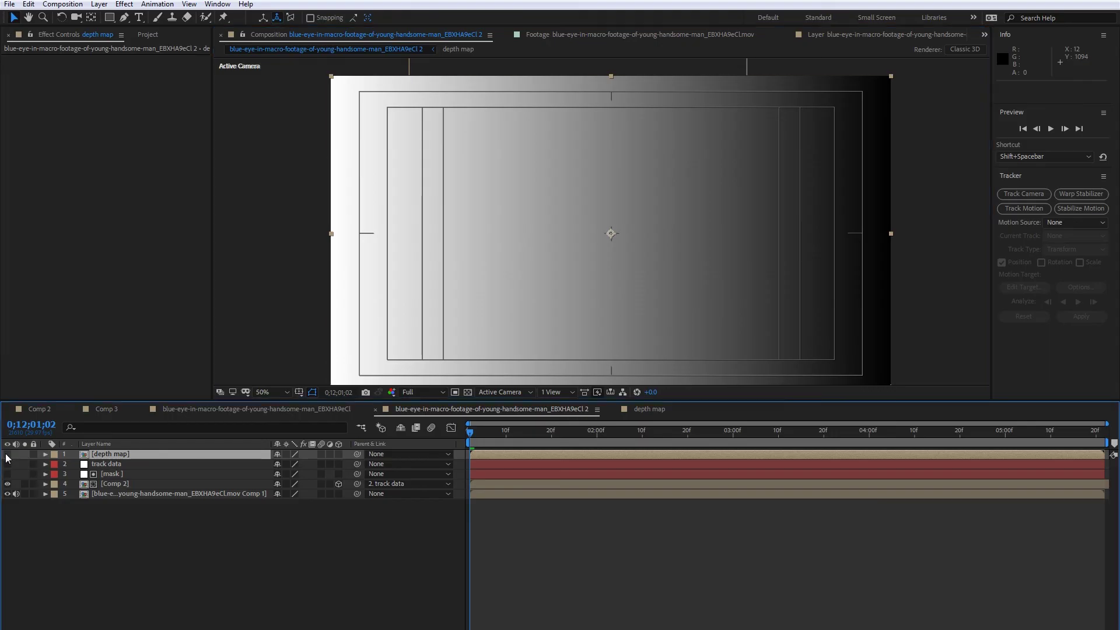
{"action": "right_click", "coordinate": [140, 516]}
{"action": "mouse_move", "coordinate": [194, 527]}
Step: Apply a Camera Lens Blur effect to the Comp 2 layer with a Blur Radius of 25
{"action": "left_click", "coordinate": [110, 483]}
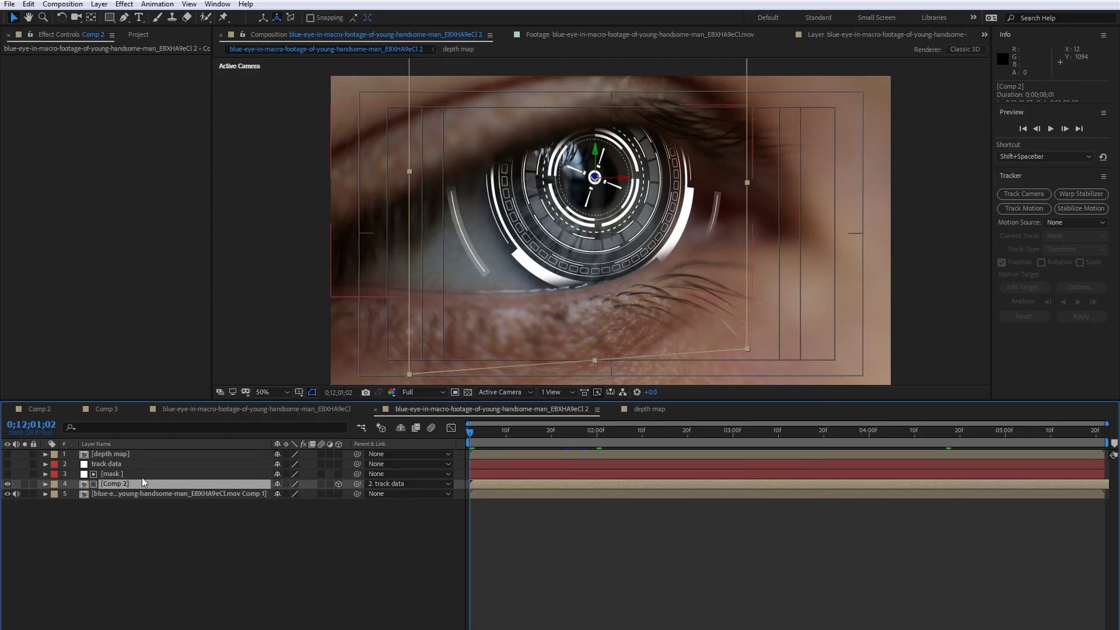
{"action": "right_click", "coordinate": [134, 482]}
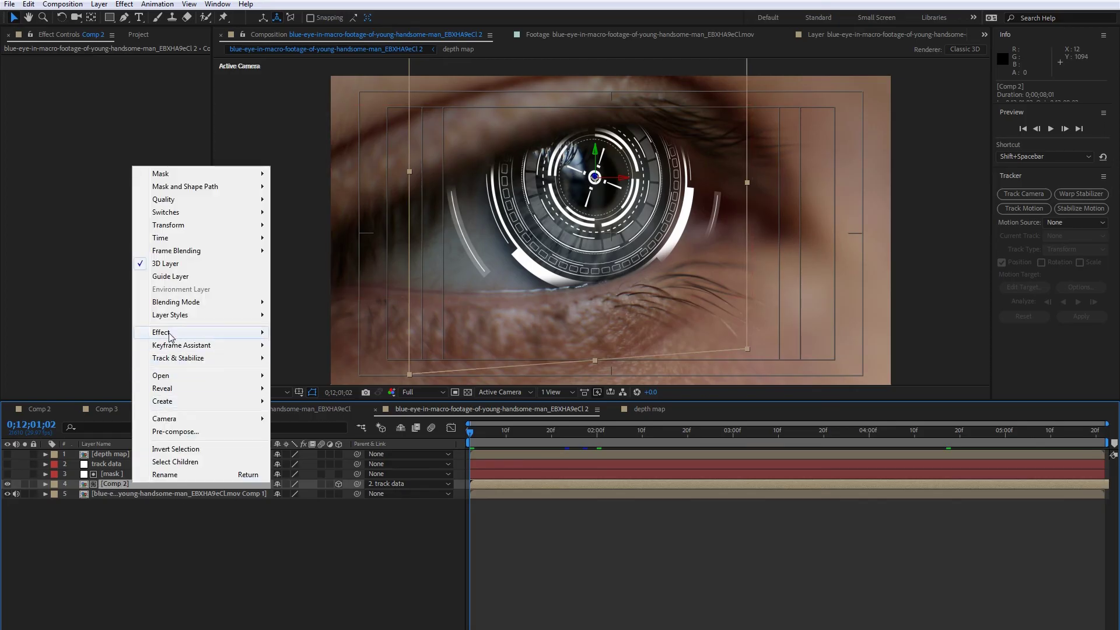
{"action": "mouse_move", "coordinate": [170, 337]}
{"action": "mouse_move", "coordinate": [335, 270]}
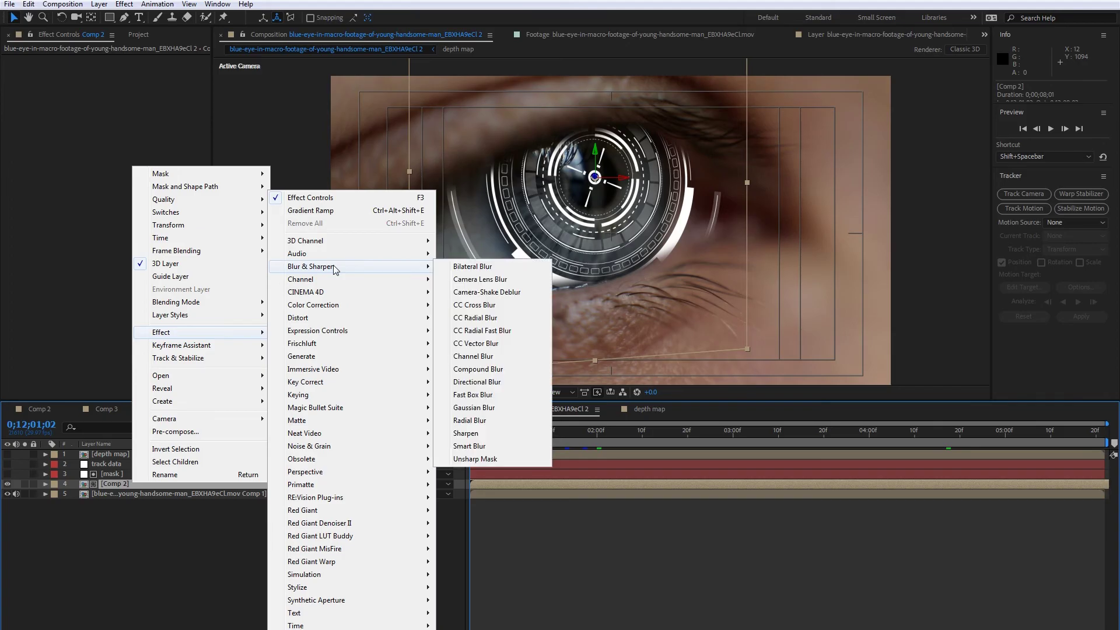
{"action": "left_click", "coordinate": [476, 280]}
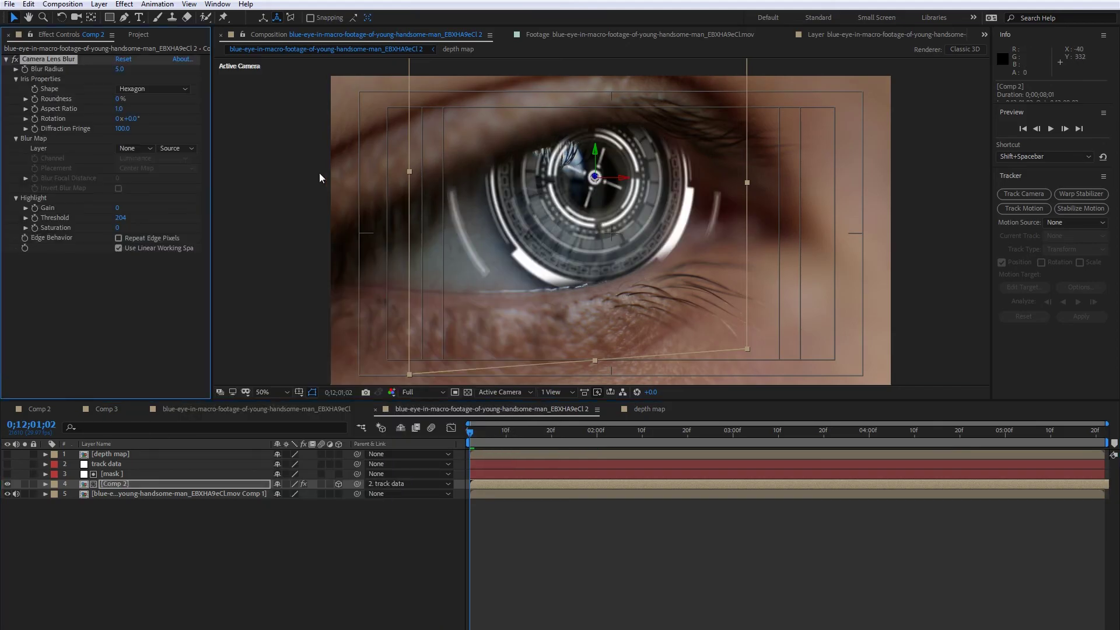
{"action": "left_click", "coordinate": [119, 69]}
{"action": "type", "text": "25"}
{"action": "key", "text": "Return"}
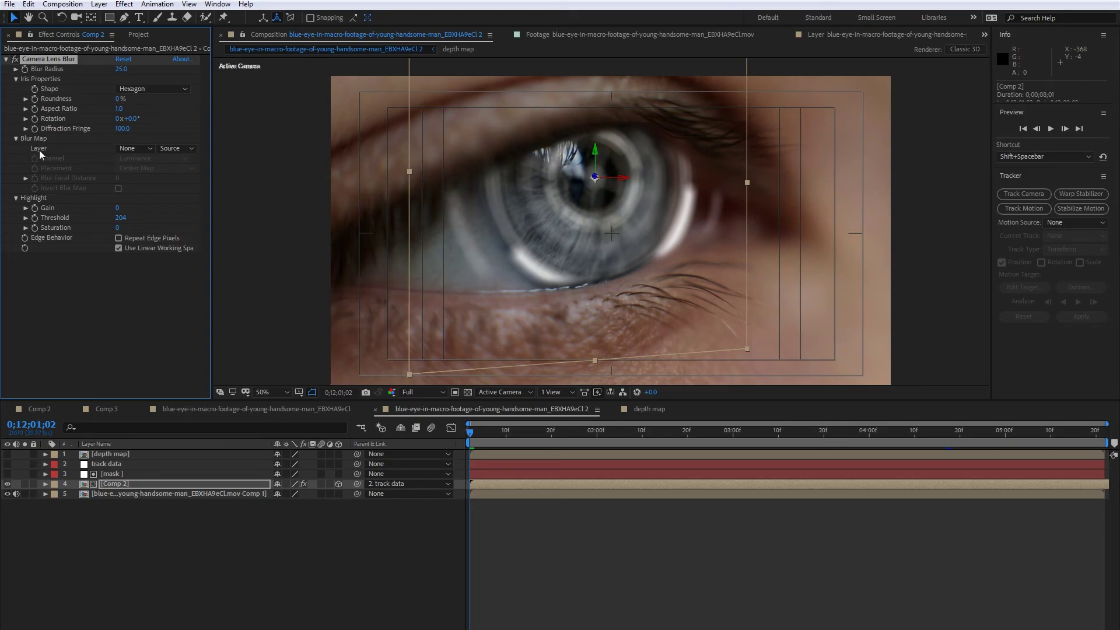
Step: Use the depth map layer as the lens blur's Blur Map and set the Blur Focal Distance to 150
{"action": "left_click", "coordinate": [134, 149]}
{"action": "left_click", "coordinate": [166, 180]}
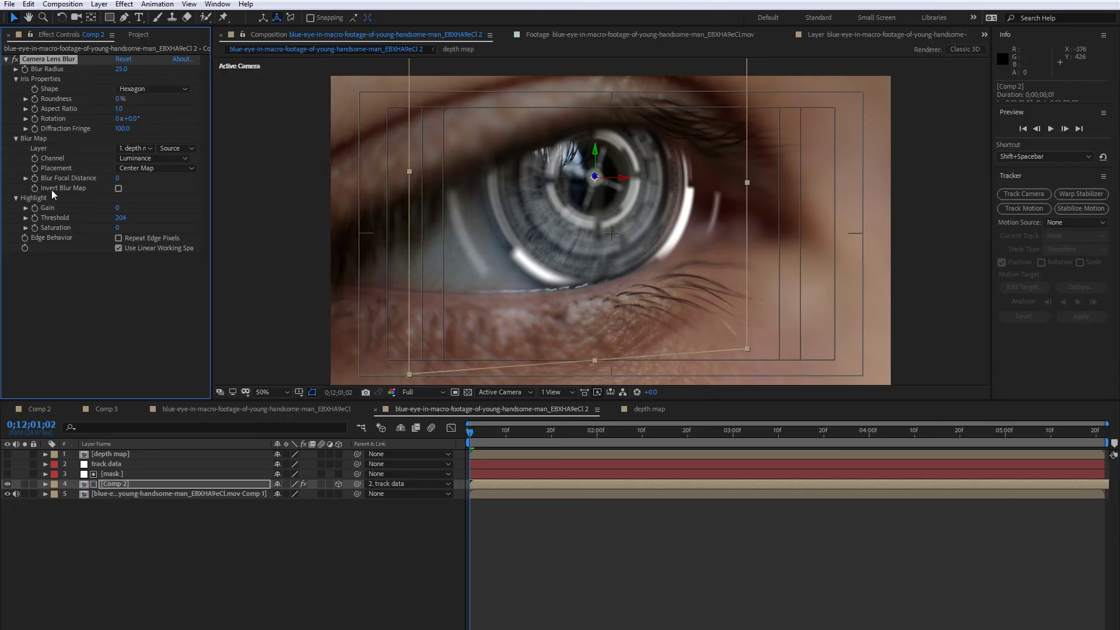
{"action": "left_click", "coordinate": [117, 178]}
{"action": "type", "text": "150"}
{"action": "key", "text": "Return"}
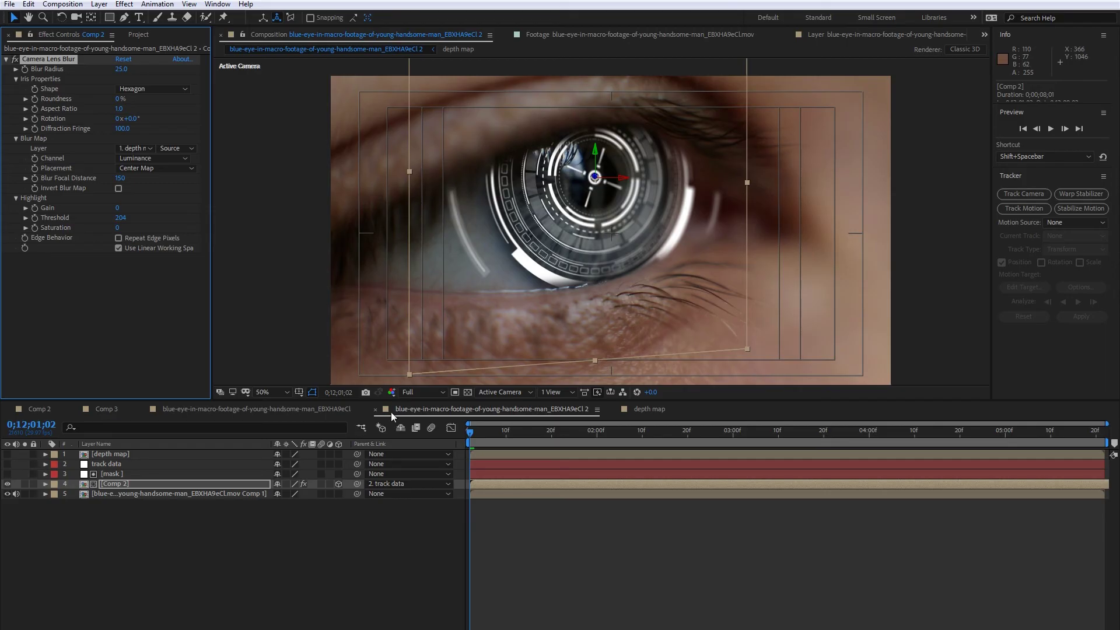
Step: Review the gradient in the depth map composition and the first eye composition, returning to the second eye composition
{"action": "left_click", "coordinate": [651, 409]}
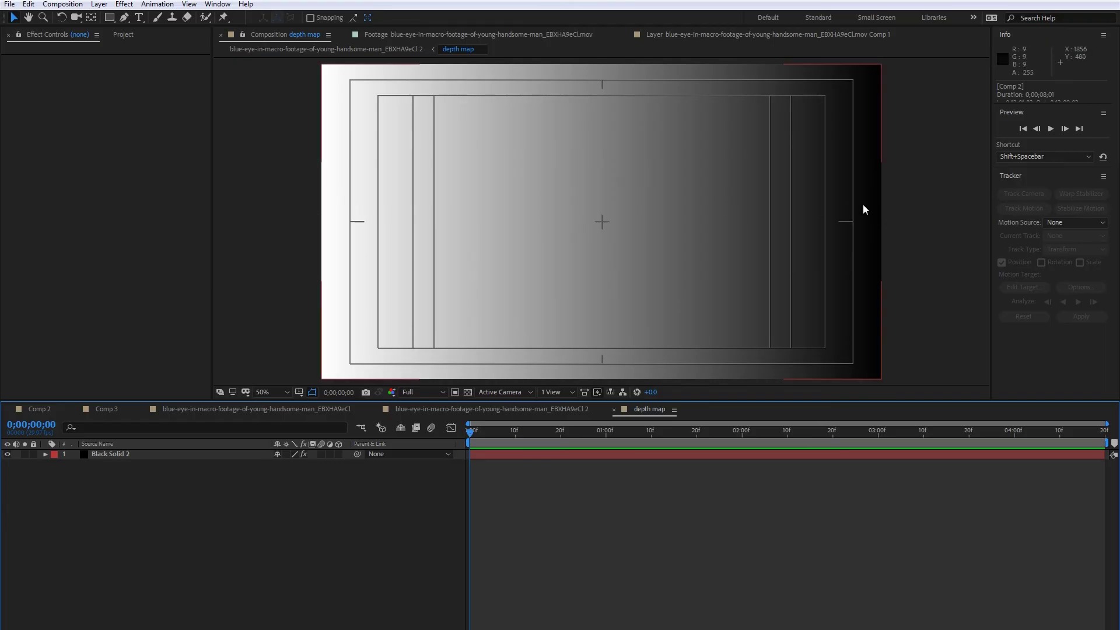
{"action": "left_click", "coordinate": [278, 409]}
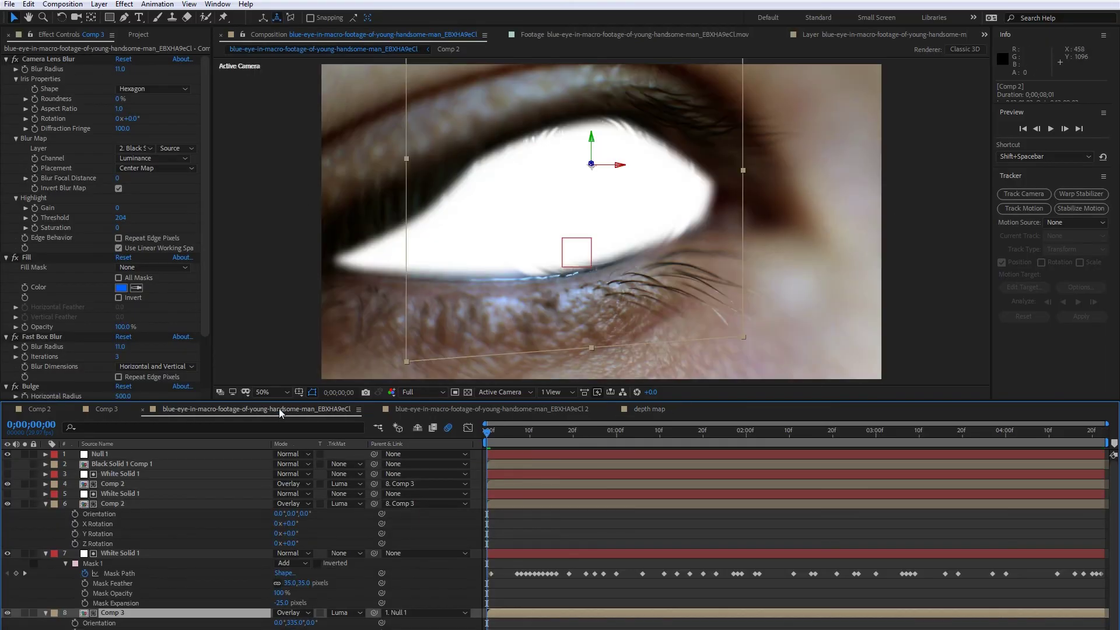
{"action": "left_click", "coordinate": [444, 411]}
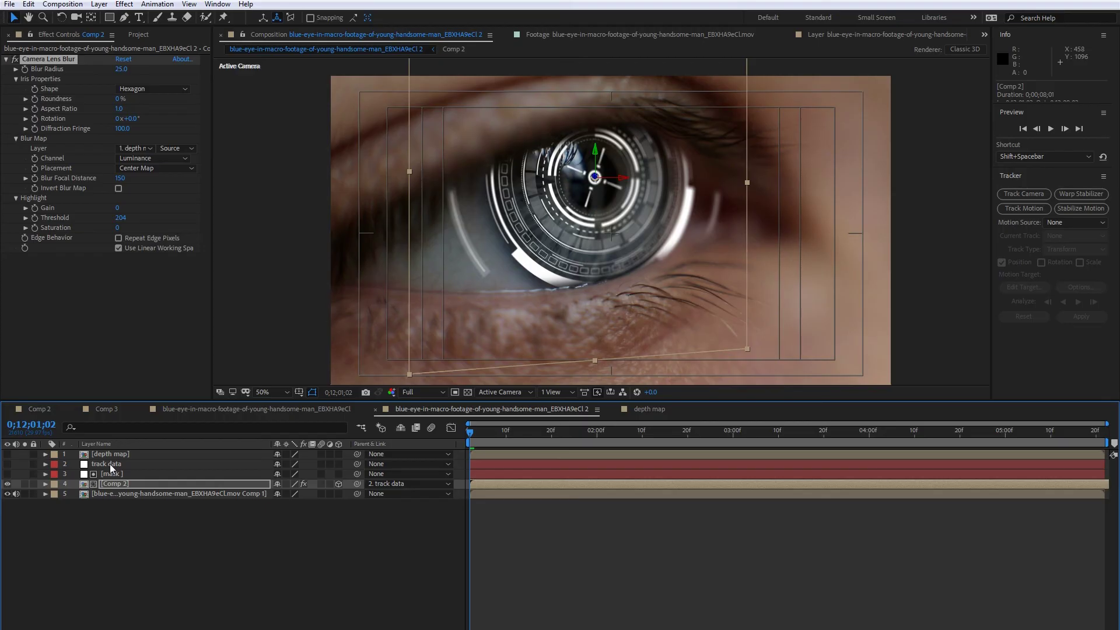
Step: Expand the Blur Focal Distance of Comp 2's Camera Lens Blur and set it to 125
{"action": "left_click", "coordinate": [117, 483]}
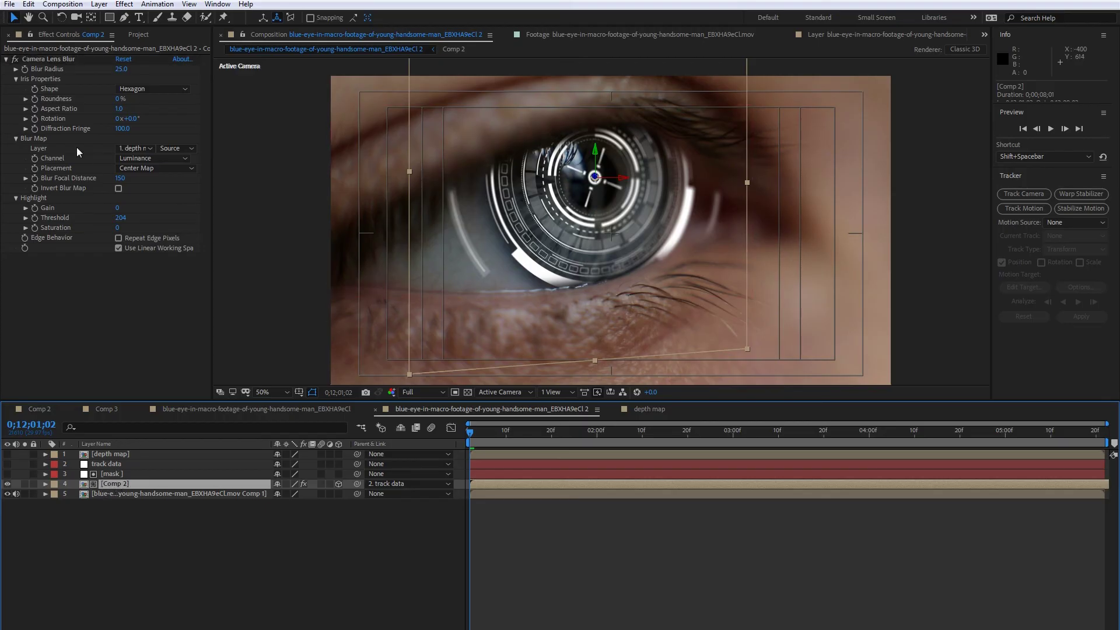
{"action": "left_click", "coordinate": [27, 178]}
{"action": "left_click", "coordinate": [121, 178]}
{"action": "type", "text": "125"}
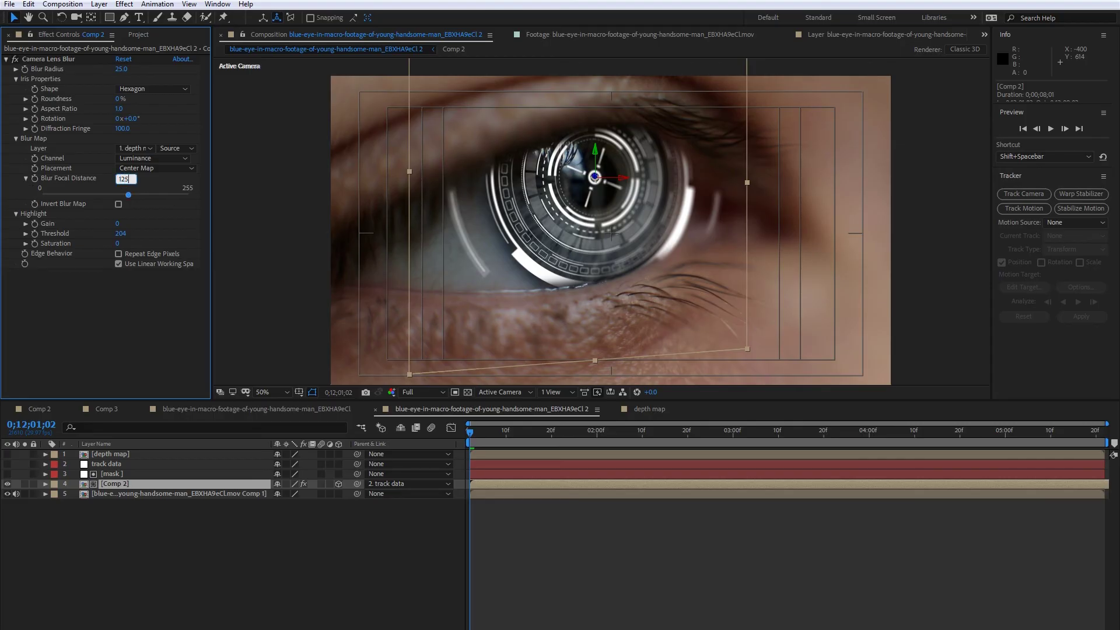
{"action": "key", "text": "Return"}
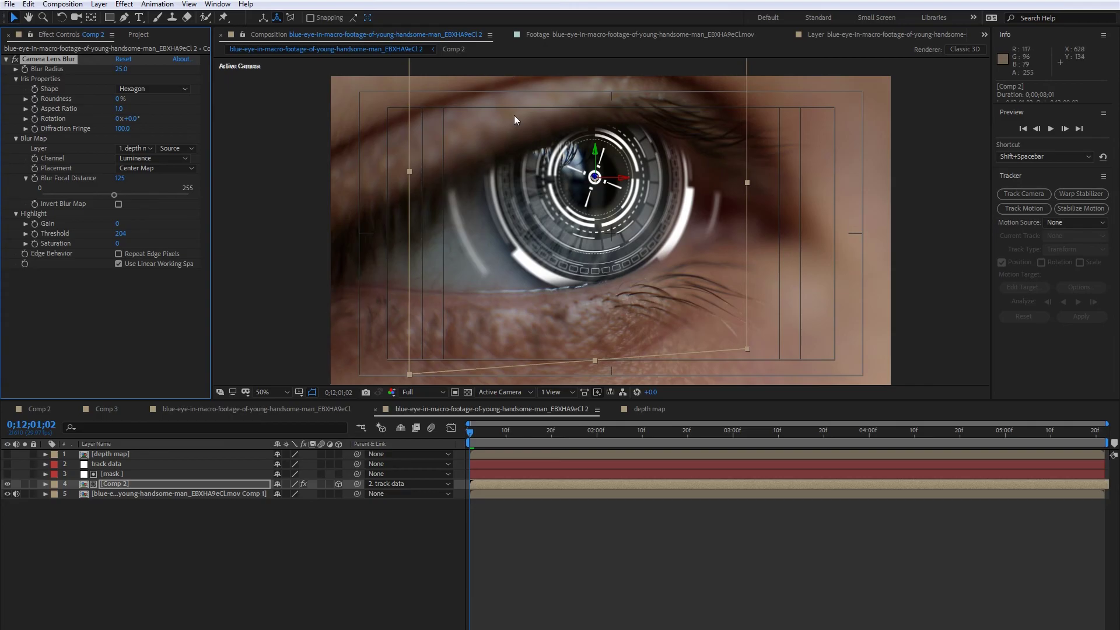
Step: Hide Comp 2 to check the focus of the bare eye footage up to 0;12;05;21, and show Comp 2 again at 0;12;01;02
{"action": "left_click", "coordinate": [8, 489]}
{"action": "left_click", "coordinate": [8, 485]}
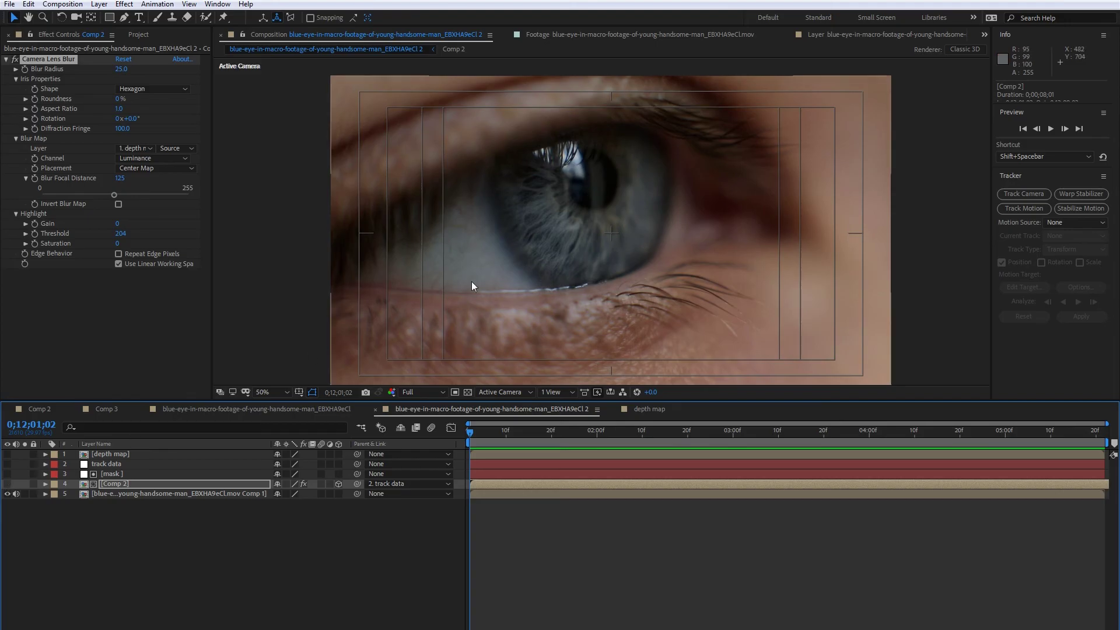
{"action": "left_click_drag", "start_coordinate": [524, 433], "coordinate": [1106, 395]}
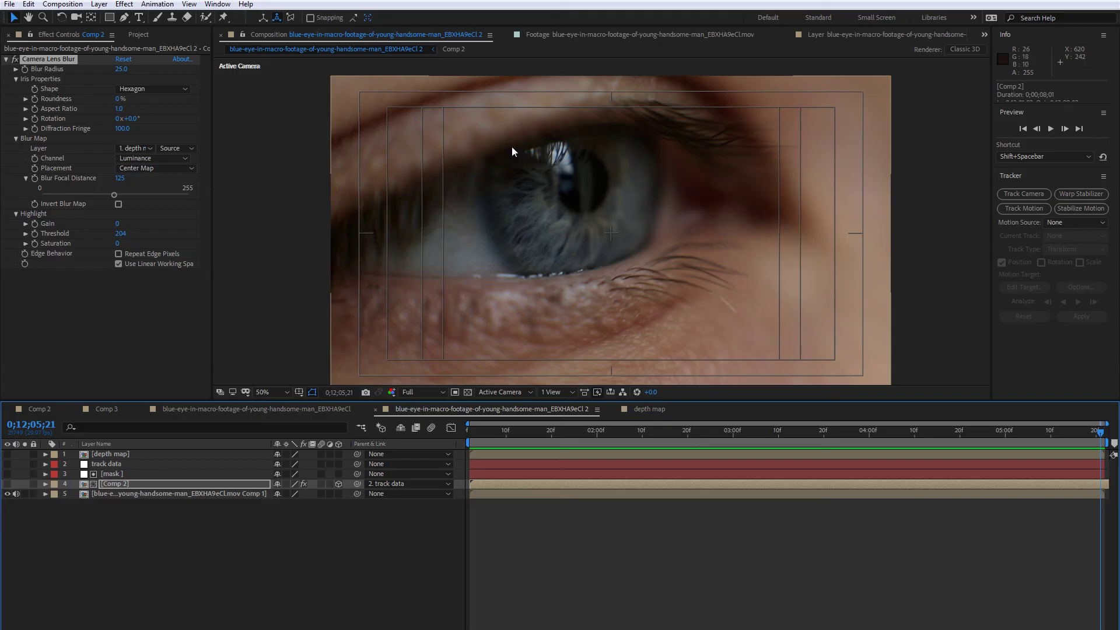
{"action": "left_click_drag", "start_coordinate": [518, 442], "coordinate": [457, 438]}
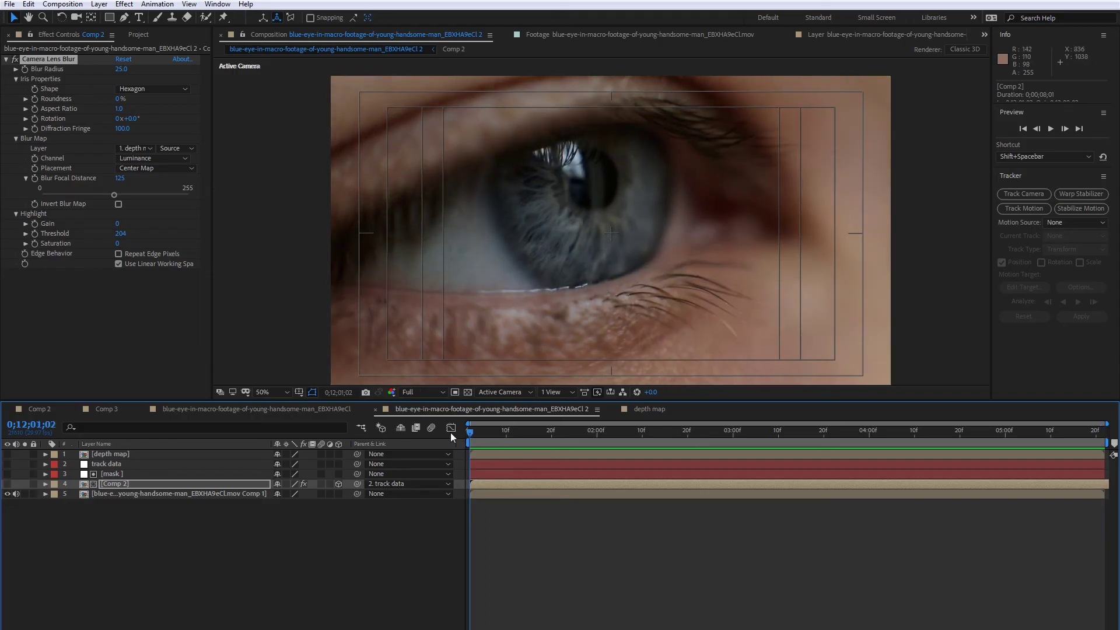
{"action": "left_click", "coordinate": [7, 484]}
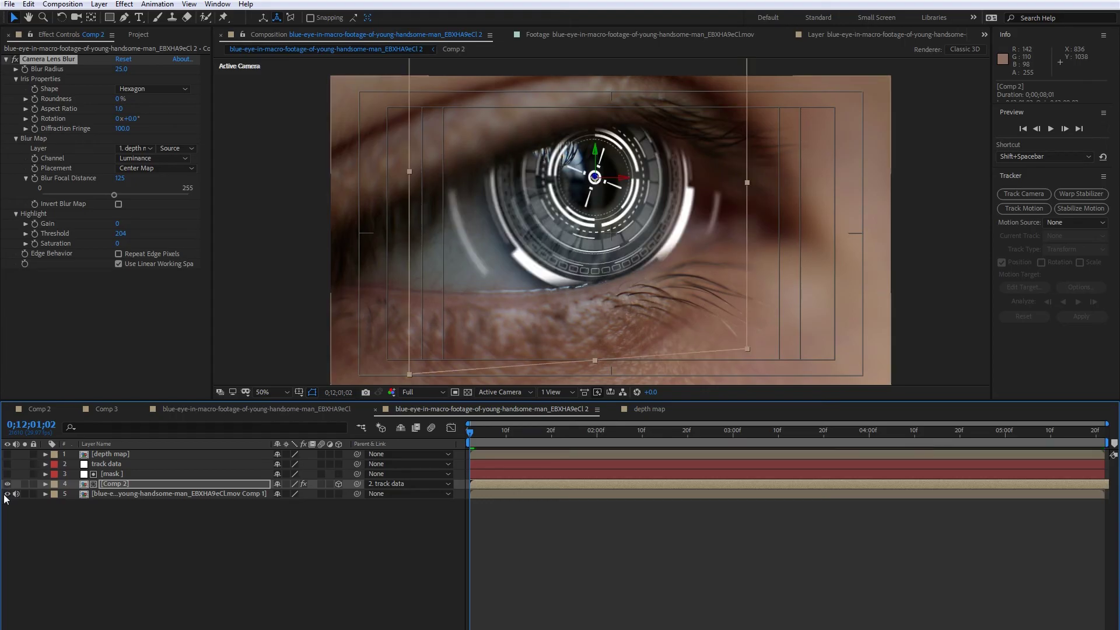
Step: Try a Blur Focal Distance of 150 on the Comp 2 lens blur and set it to 135
{"action": "left_click", "coordinate": [121, 178]}
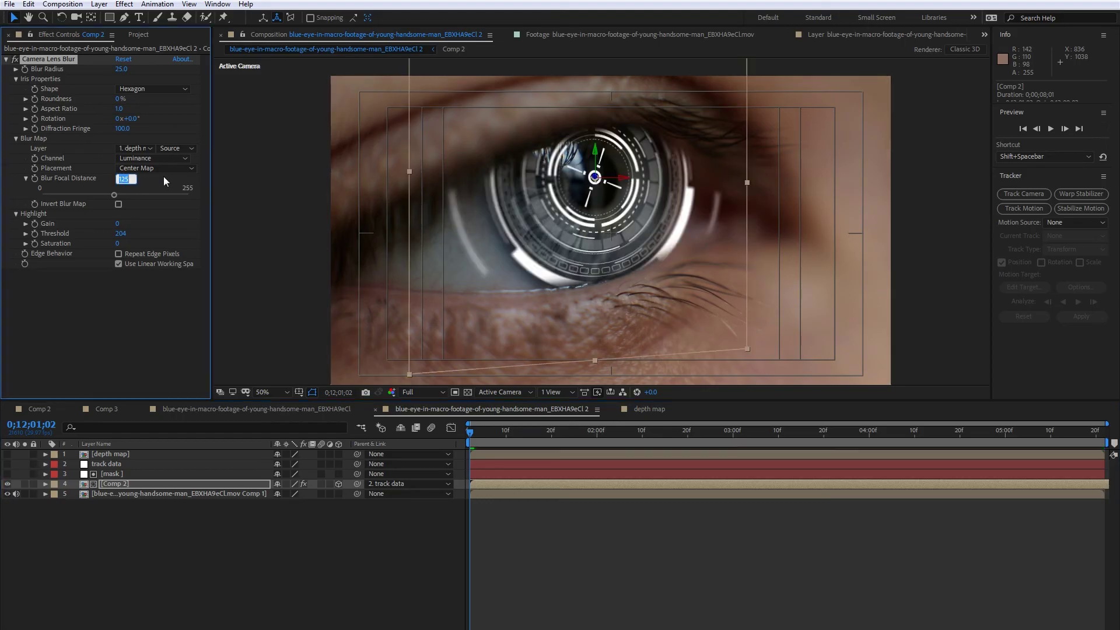
{"action": "type", "text": "150"}
{"action": "key", "text": "Return"}
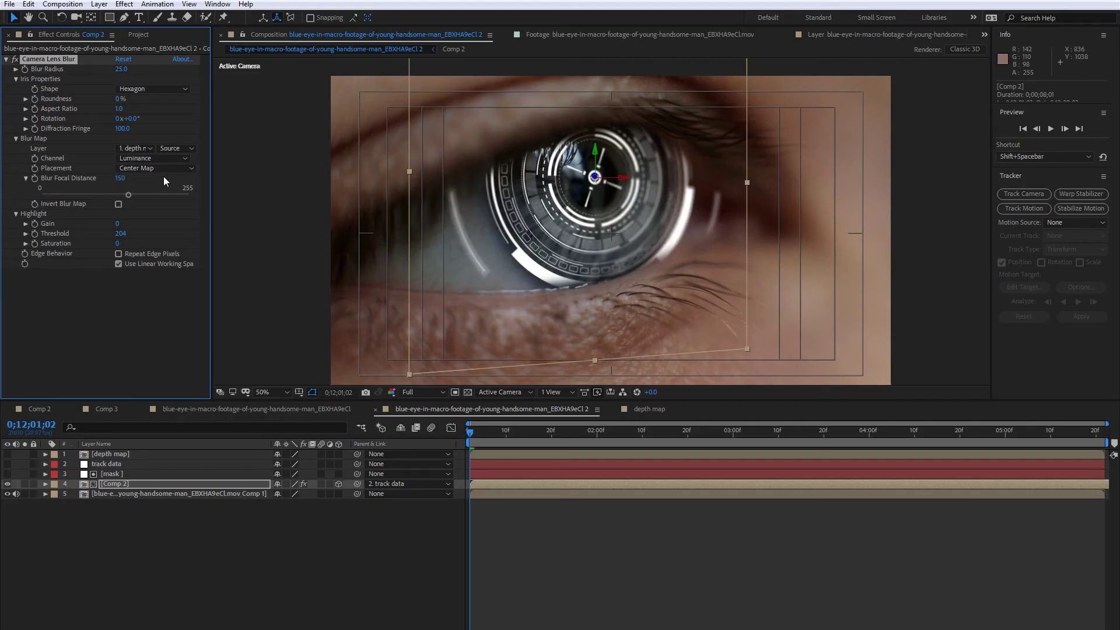
{"action": "left_click", "coordinate": [132, 180]}
{"action": "type", "text": "135"}
{"action": "left_click", "coordinate": [100, 349]}
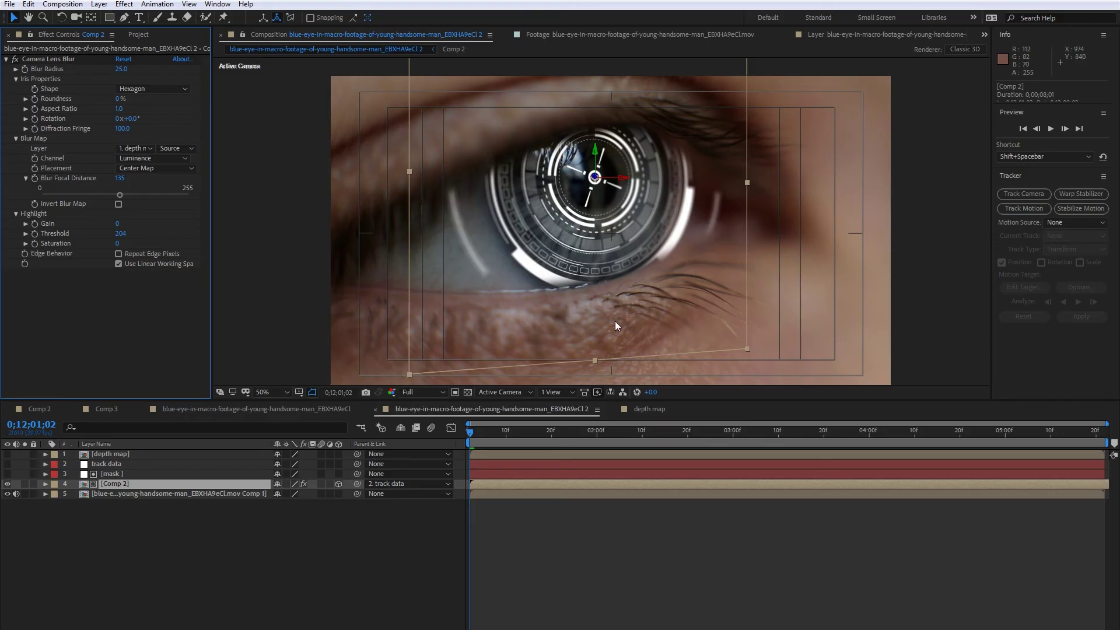
Step: Increase the Blur Radius of the Comp 2 lens blur to 35
{"action": "left_click", "coordinate": [121, 69]}
{"action": "type", "text": "35"}
{"action": "key", "text": "Return"}
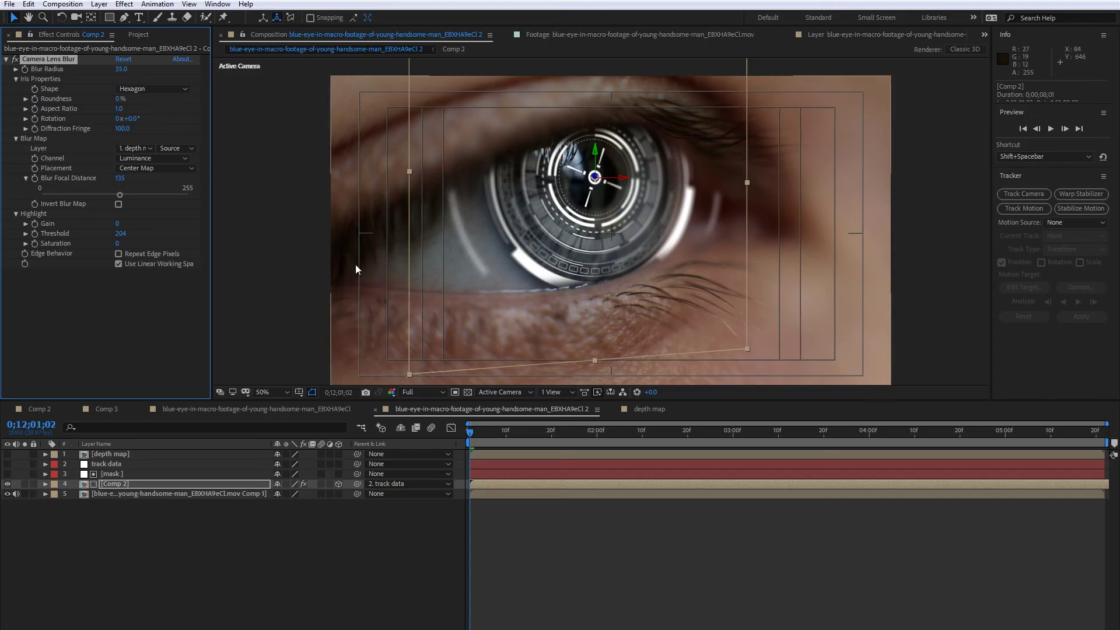
Step: Hide Comp 2's layer controls, enlarge the composition viewer, and turn off the Title/Action Safe overlay
{"action": "left_click", "coordinate": [108, 485]}
{"action": "key", "text": "ctrl+shift+h"}
{"action": "left_click_drag", "start_coordinate": [541, 401], "coordinate": [536, 461]}
{"action": "left_click", "coordinate": [299, 452]}
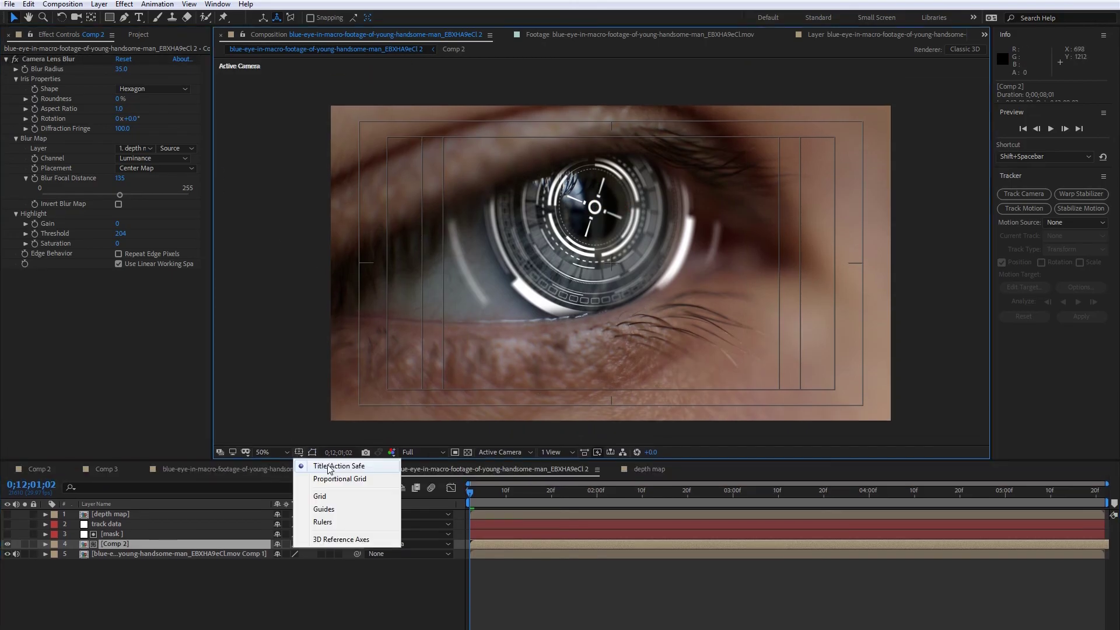
{"action": "left_click", "coordinate": [330, 466]}
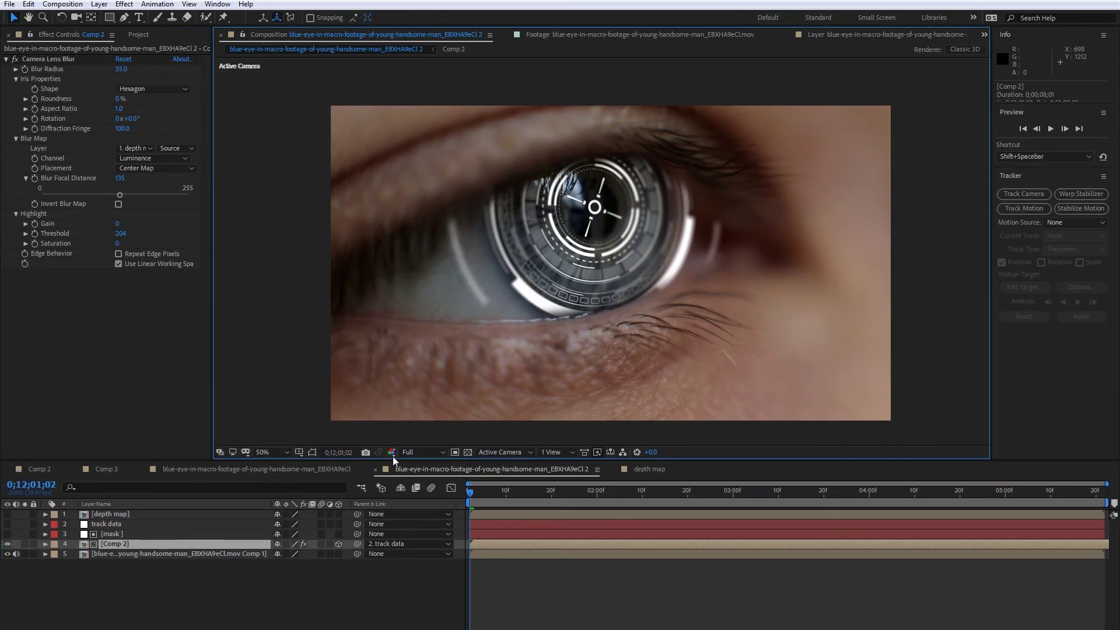
Step: Compare Comp 2 with and without its Camera Lens Blur, and raise the Blur Radius to 50
{"action": "left_click", "coordinate": [16, 60]}
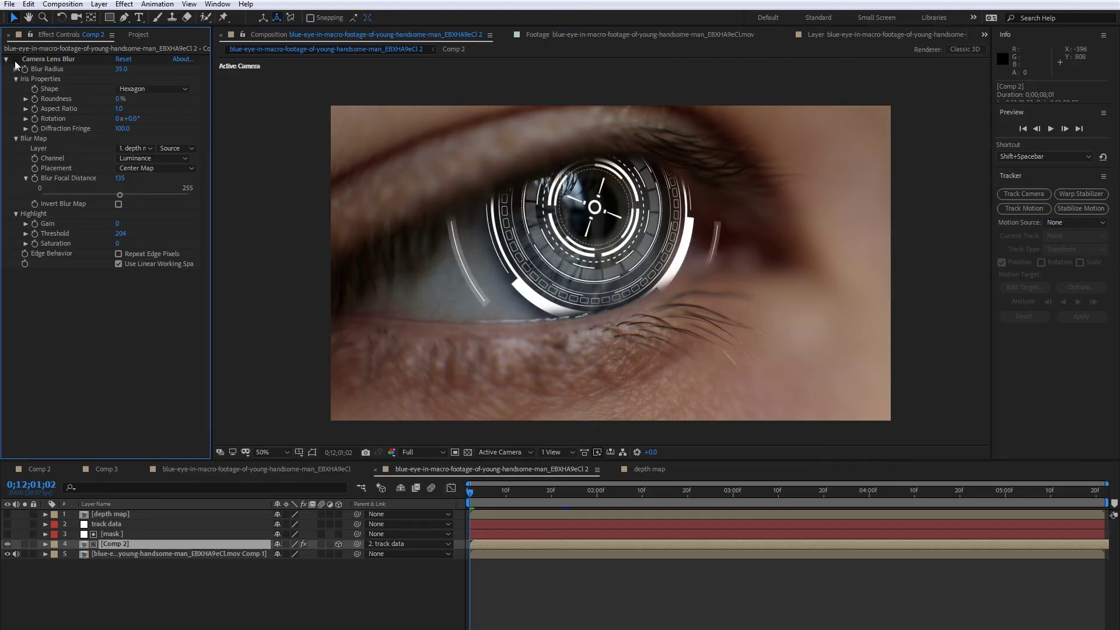
{"action": "left_click", "coordinate": [15, 60]}
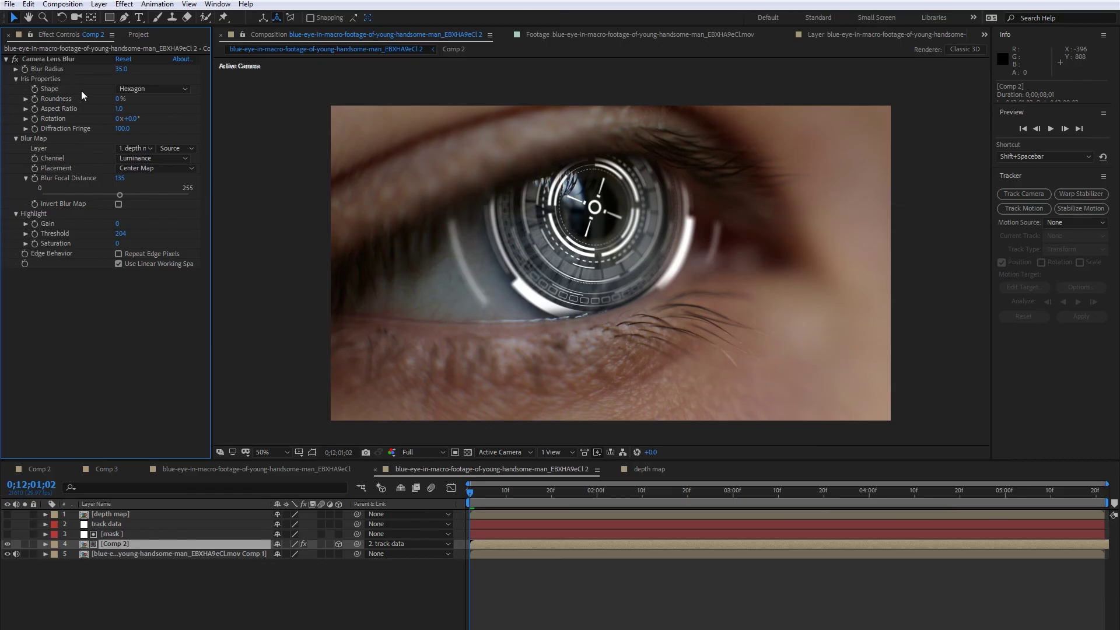
{"action": "left_click_drag", "start_coordinate": [121, 69], "coordinate": [154, 131]}
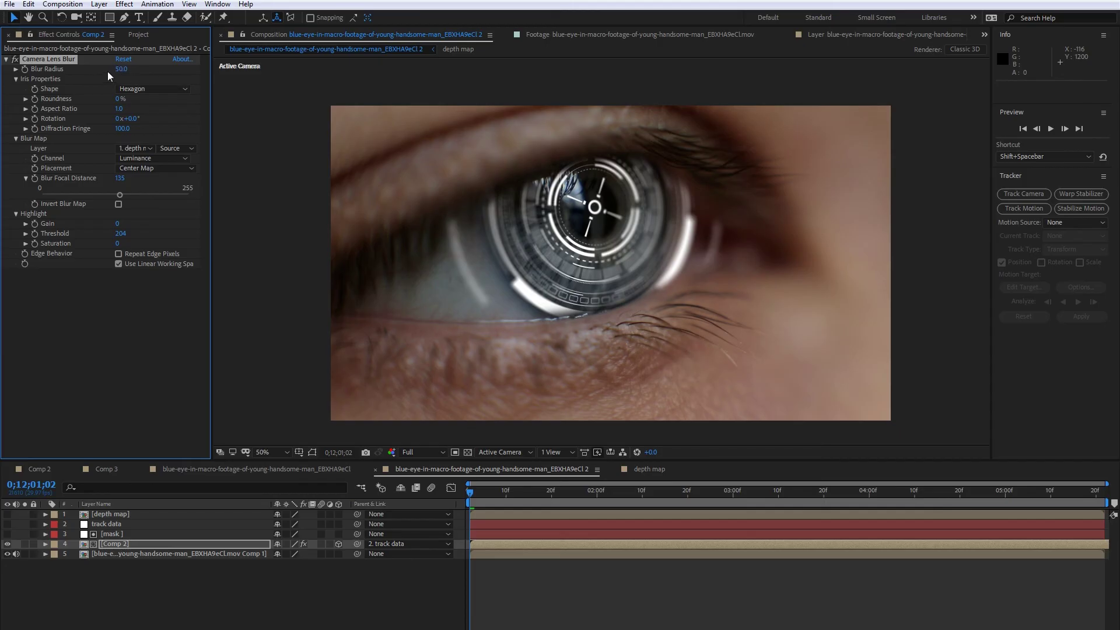
Step: Examine how the blurred HUD matches the eye at several frames through 0;12;05;16, ending at 0;12;01;29
{"action": "left_click_drag", "start_coordinate": [474, 495], "coordinate": [444, 495]}
{"action": "left_click", "coordinate": [731, 495]}
{"action": "left_click", "coordinate": [837, 495]}
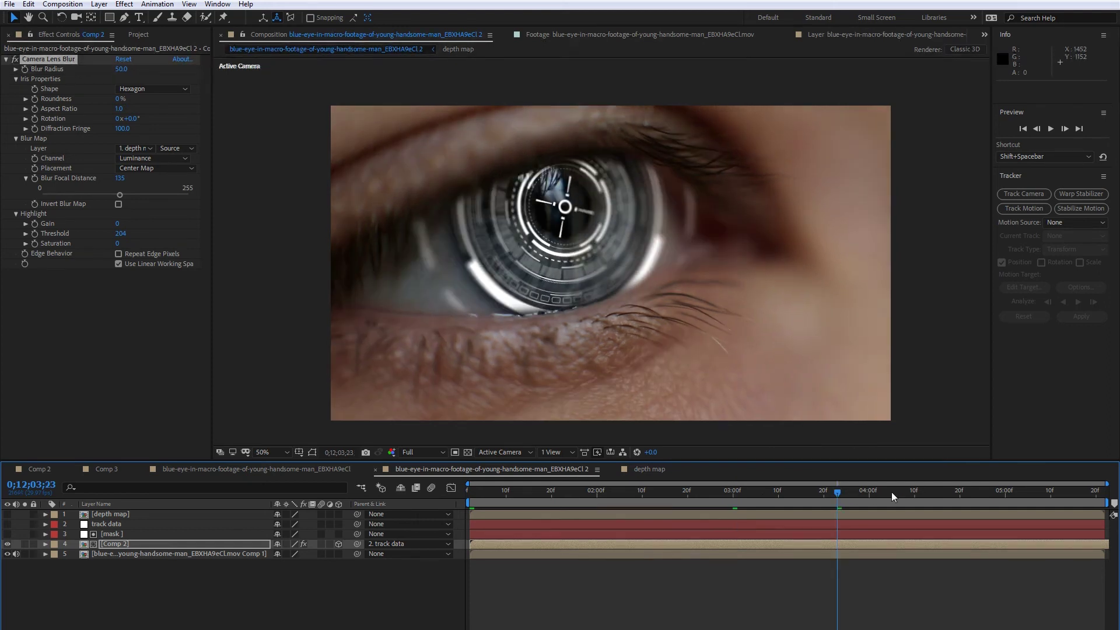
{"action": "left_click", "coordinate": [891, 495]}
{"action": "left_click", "coordinate": [969, 493]}
{"action": "left_click", "coordinate": [1078, 493]}
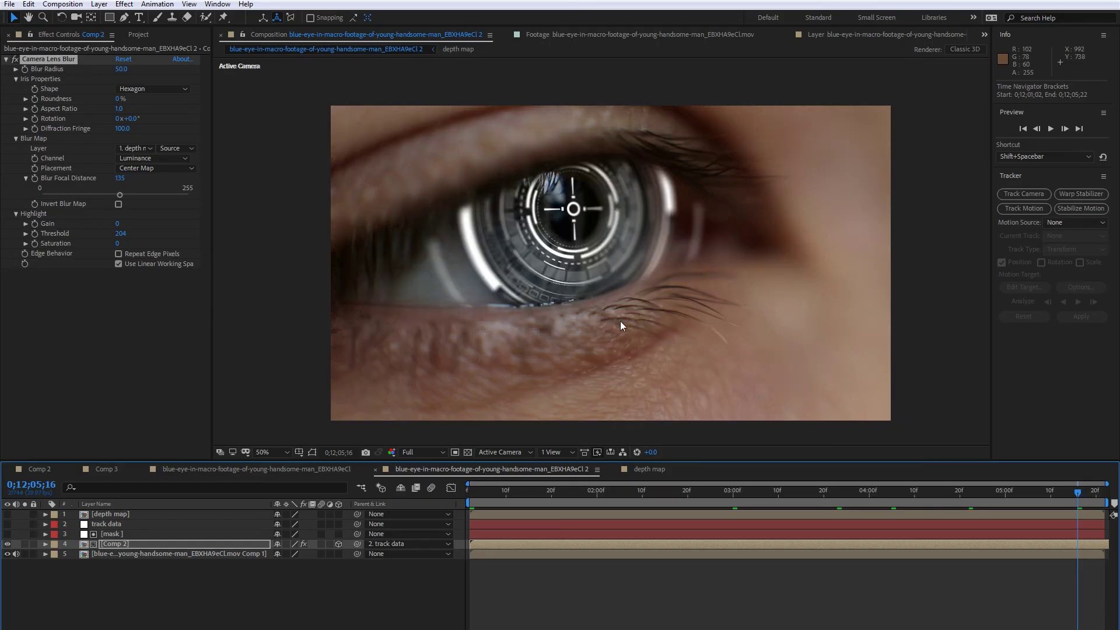
{"action": "left_click_drag", "start_coordinate": [1093, 497], "coordinate": [717, 510]}
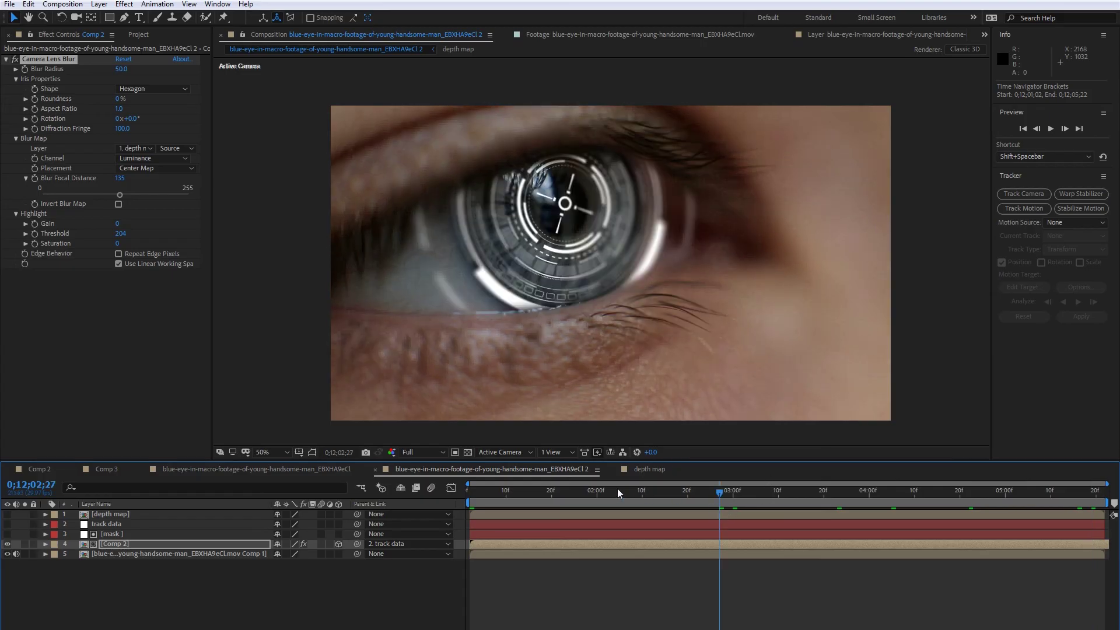
{"action": "left_click", "coordinate": [591, 492]}
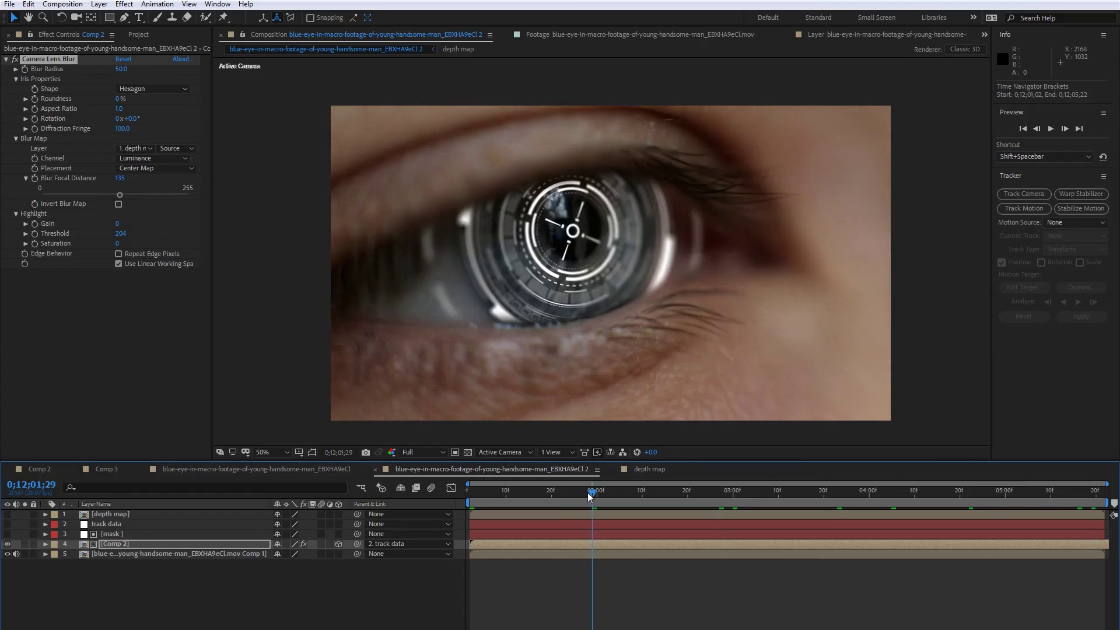
Step: Apply the Bulge distortion effect to Comp 2
{"action": "left_click", "coordinate": [103, 561]}
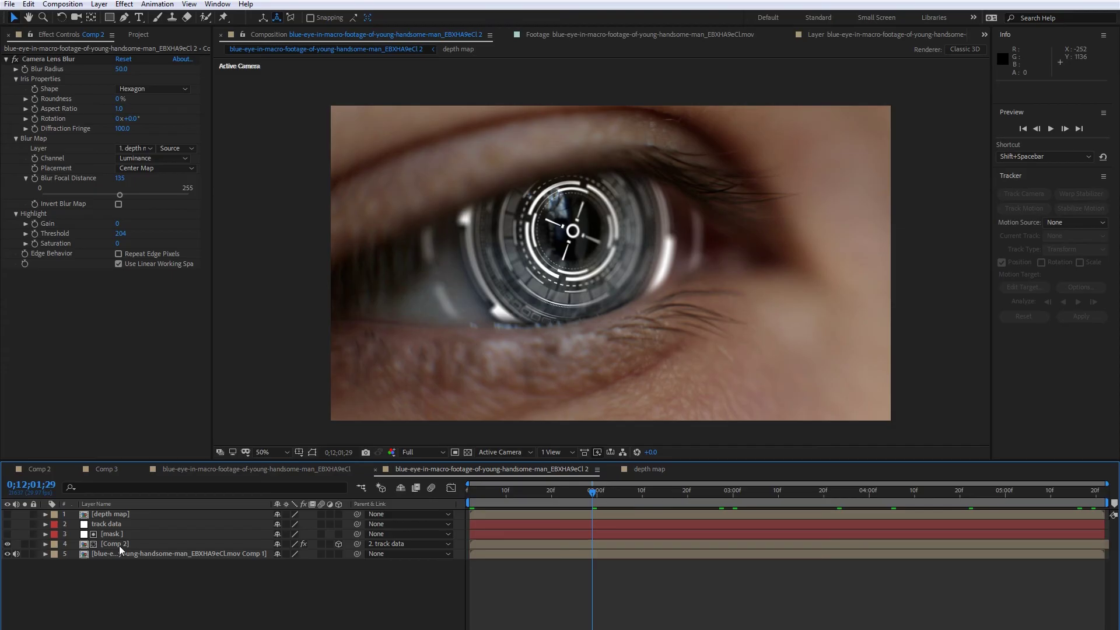
{"action": "right_click", "coordinate": [123, 544]}
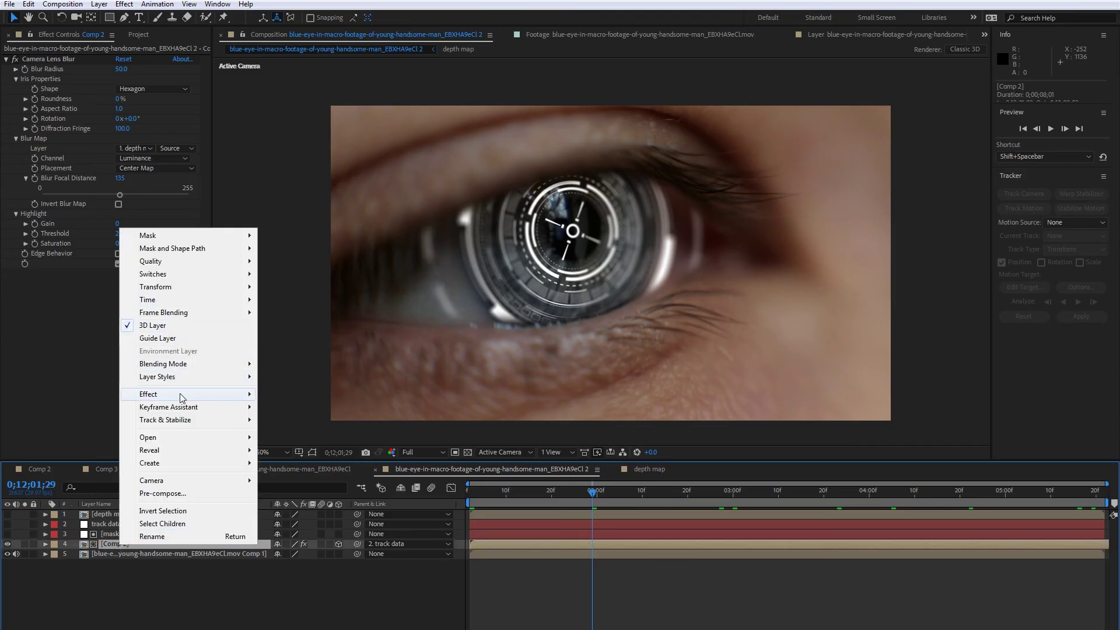
{"action": "mouse_move", "coordinate": [245, 394]}
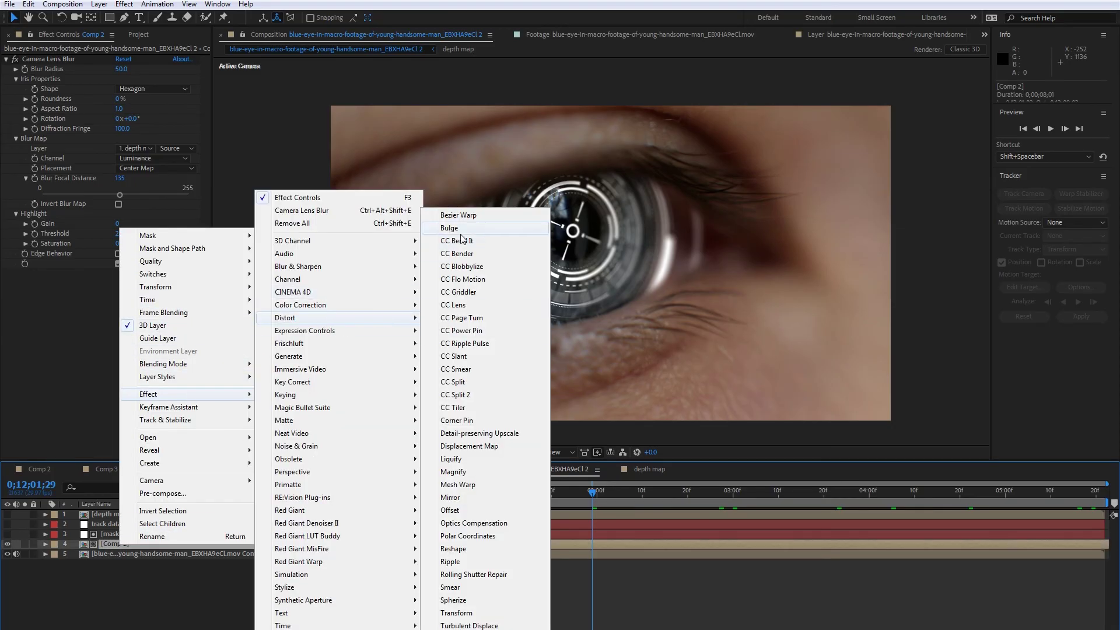
{"action": "left_click", "coordinate": [447, 156]}
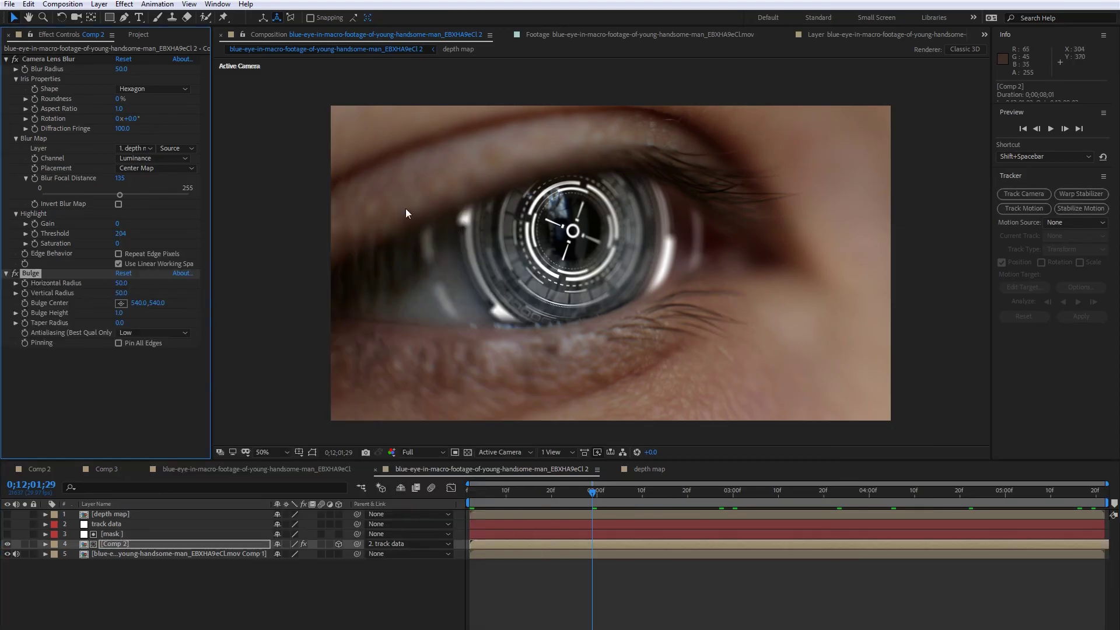
Step: Set the Horizontal Radius and Vertical Radius of Comp 2's Bulge effect to 500
{"action": "left_click", "coordinate": [123, 283]}
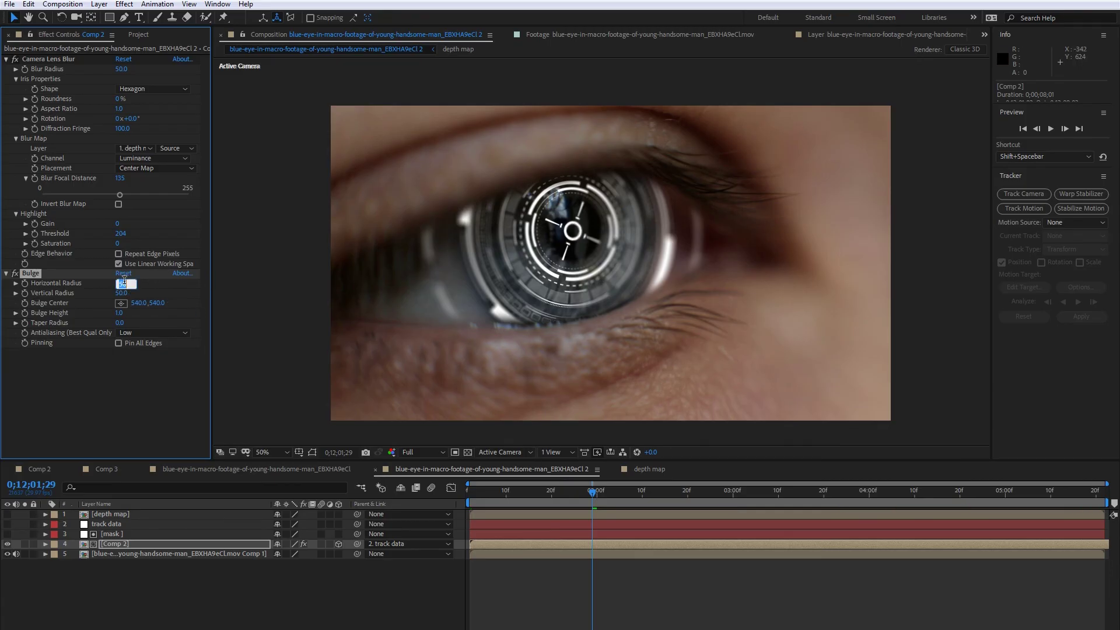
{"action": "type", "text": "500"}
{"action": "key", "text": "Return"}
{"action": "left_click", "coordinate": [121, 293]}
{"action": "type", "text": "500"}
{"action": "key", "text": "Return"}
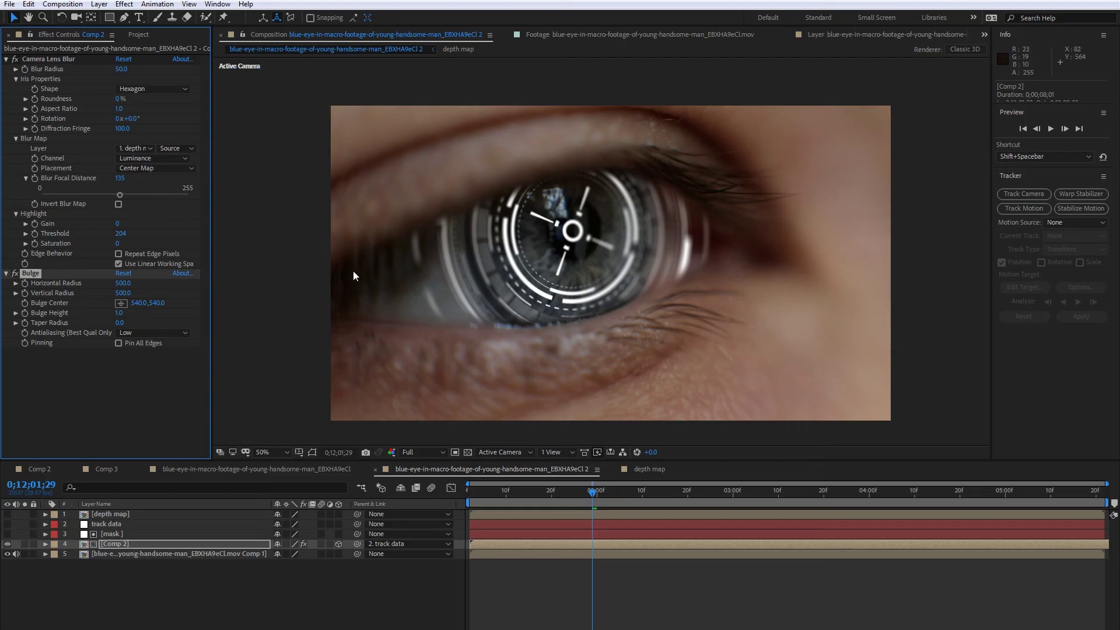
Step: Set the Bulge Height on Comp 2 to 0.5, comparing the HUD with the Bulge effect off and on
{"action": "left_click", "coordinate": [13, 274]}
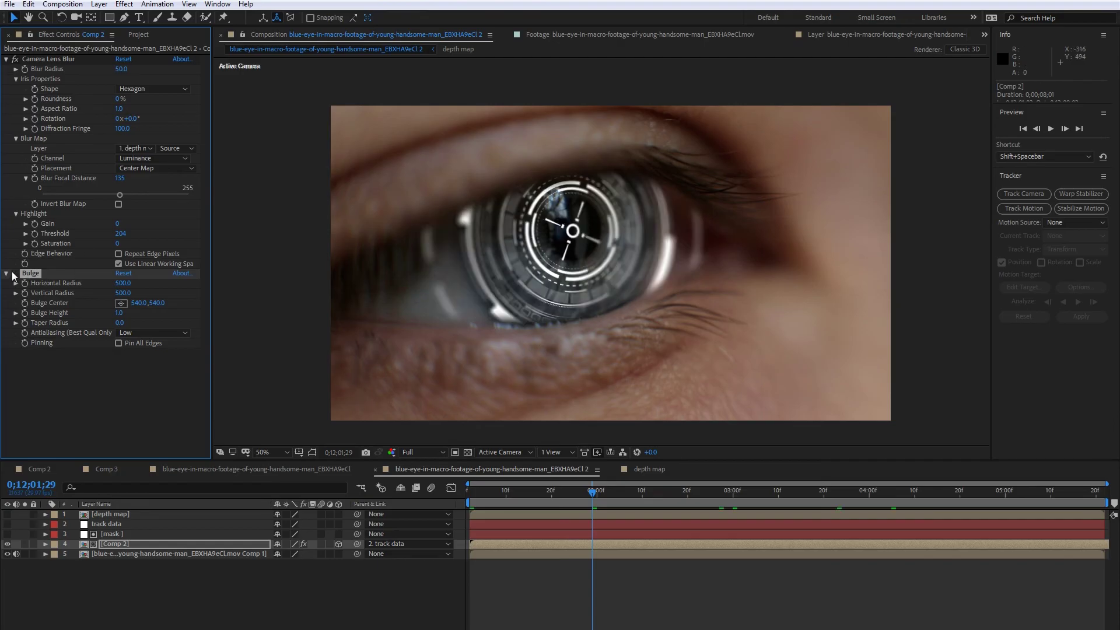
{"action": "left_click", "coordinate": [12, 274]}
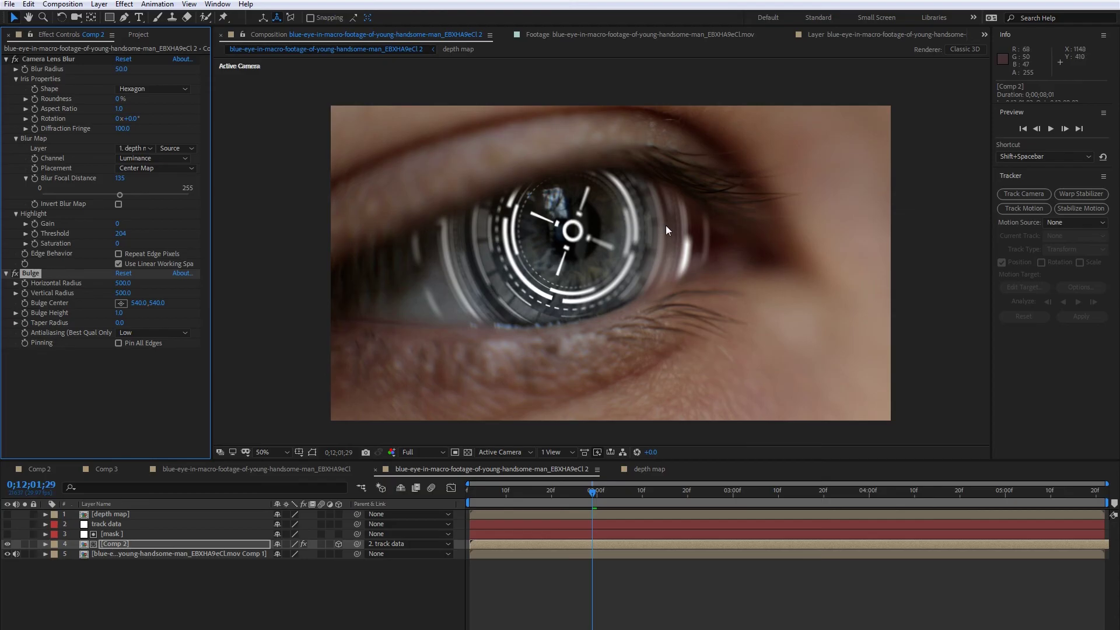
{"action": "left_click", "coordinate": [120, 314]}
{"action": "type", "text": "0.5"}
{"action": "key", "text": "Return"}
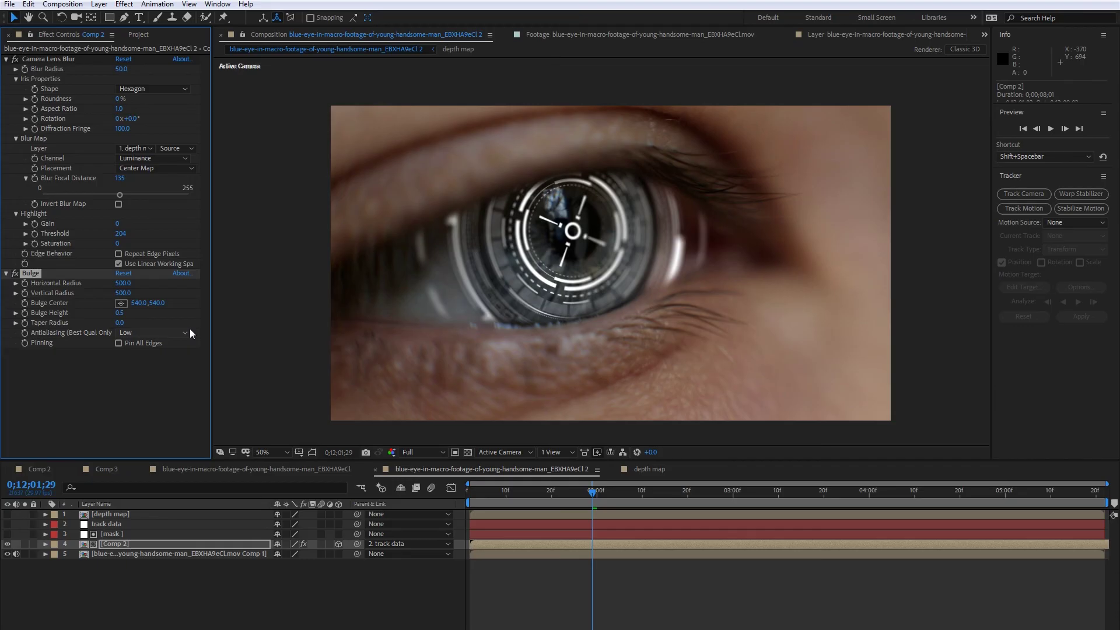
{"action": "left_click", "coordinate": [15, 273]}
{"action": "left_click", "coordinate": [15, 273]}
{"action": "left_click", "coordinate": [15, 273]}
{"action": "left_click", "coordinate": [15, 273]}
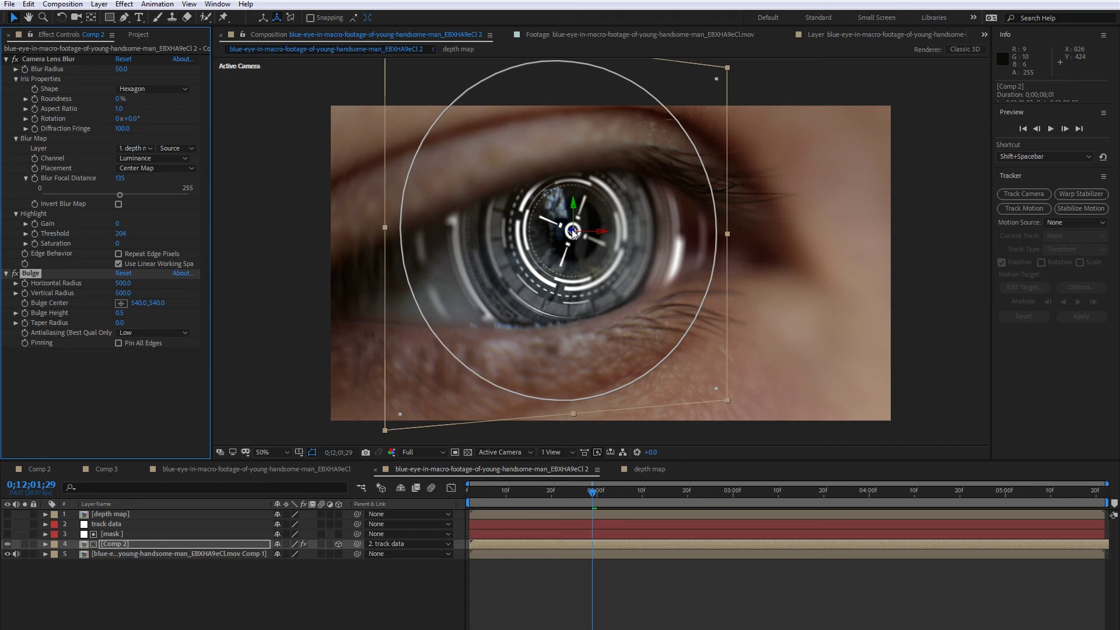
{"action": "mouse_move", "coordinate": [574, 232]}
{"action": "left_mouse_down"}
{"action": "mouse_move", "coordinate": [514, 232]}
{"action": "mouse_move", "coordinate": [647, 230]}
{"action": "mouse_move", "coordinate": [570, 231]}
{"action": "left_mouse_up"}
{"action": "key", "text": "ctrl+z"}
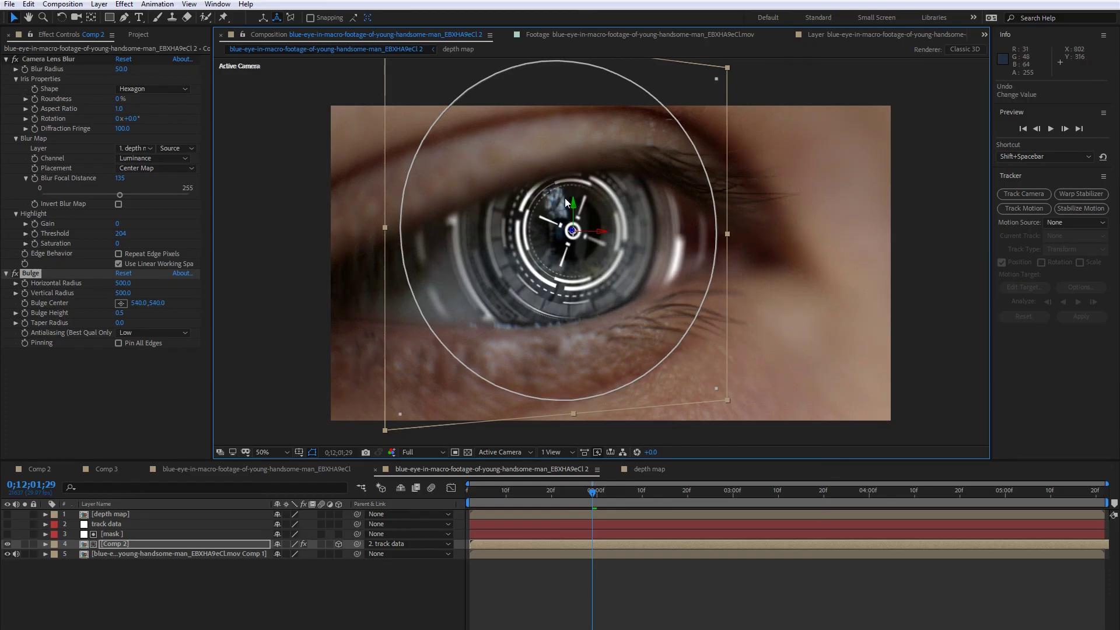
{"action": "left_click", "coordinate": [263, 503]}
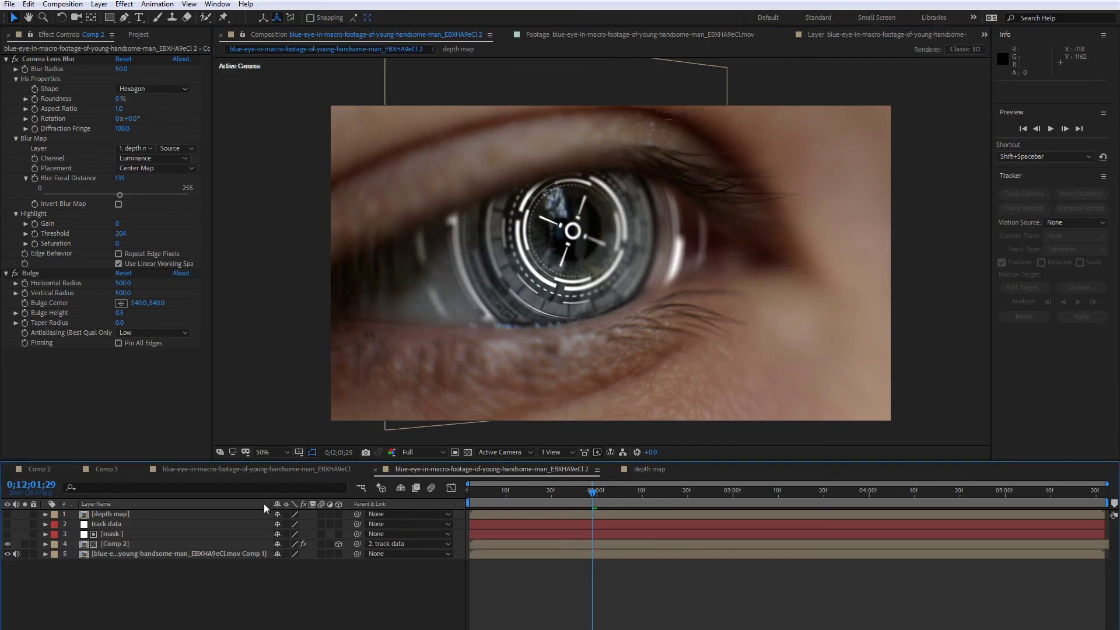
Step: Apply the Tint color correction effect to Comp 2
{"action": "left_click", "coordinate": [135, 542]}
{"action": "right_click", "coordinate": [134, 542]}
{"action": "mouse_move", "coordinate": [183, 398]}
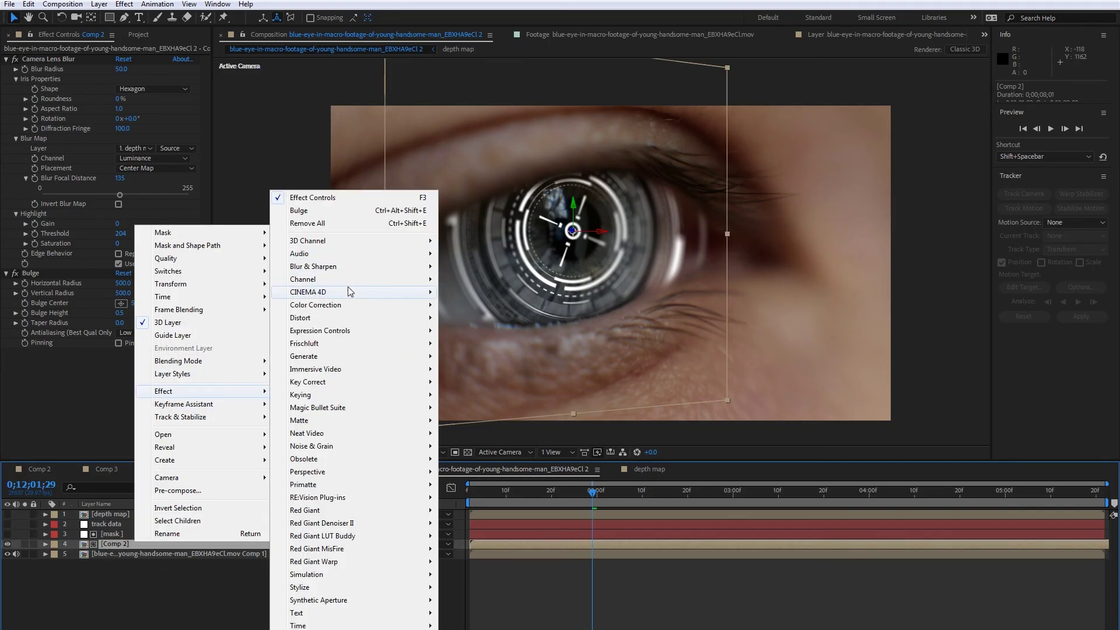
{"action": "mouse_move", "coordinate": [340, 306]}
{"action": "left_click", "coordinate": [513, 617]}
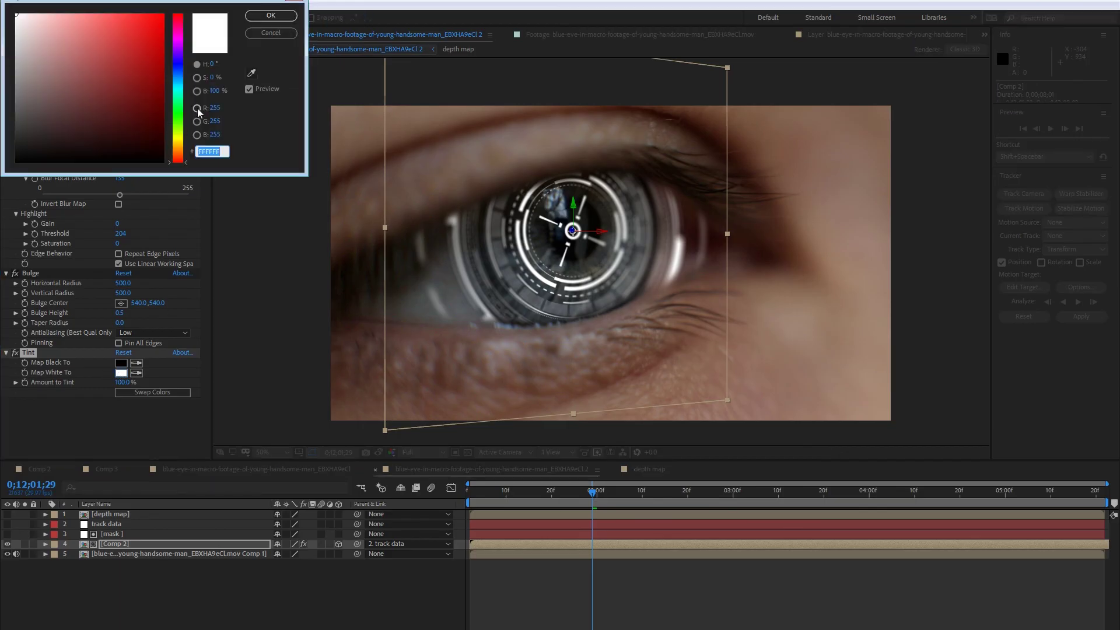
Step: Try 0054FF as the Map White To color of Comp 2's Tint and set it to the lighter blue 0090FF
{"action": "left_click", "coordinate": [181, 76]}
{"action": "left_click_drag", "start_coordinate": [149, 76], "coordinate": [163, 14]}
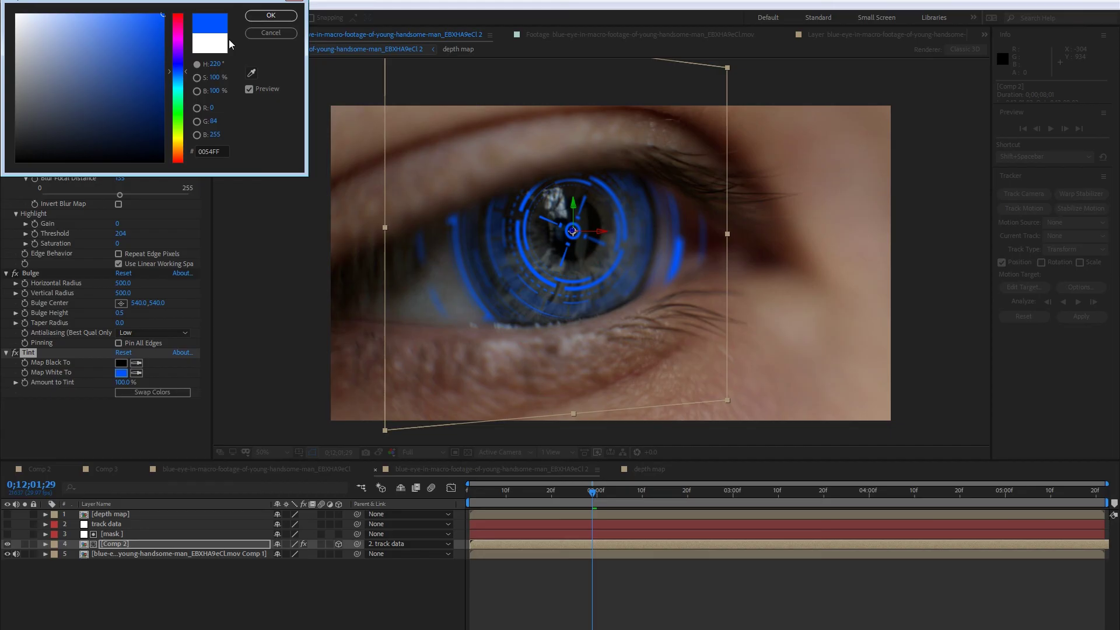
{"action": "left_click", "coordinate": [216, 64]}
{"action": "left_click", "coordinate": [270, 17]}
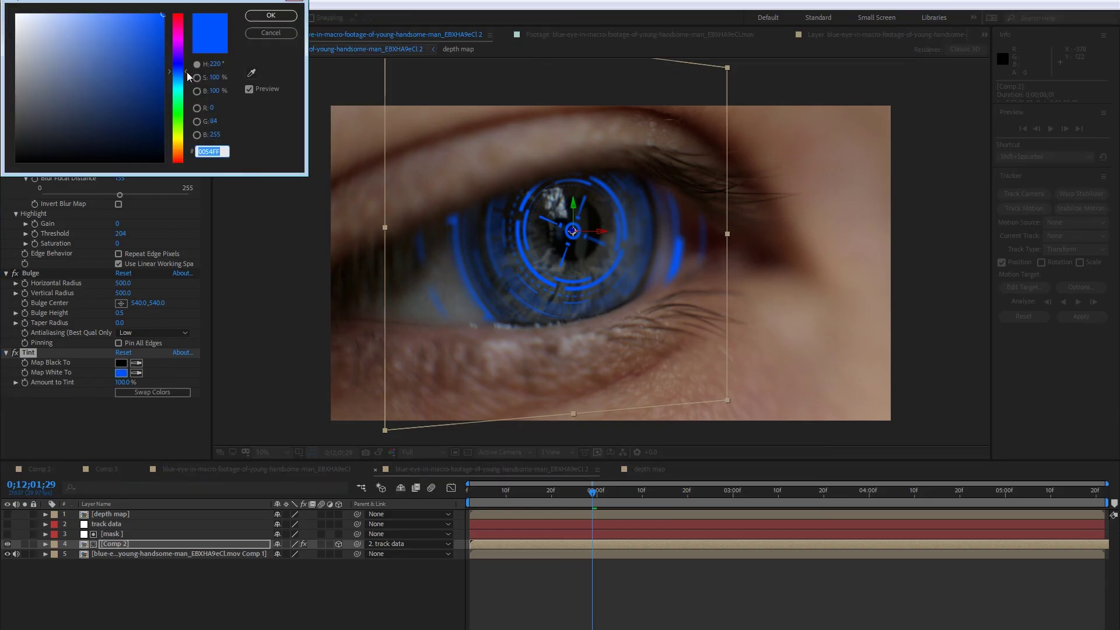
{"action": "left_click", "coordinate": [187, 77]}
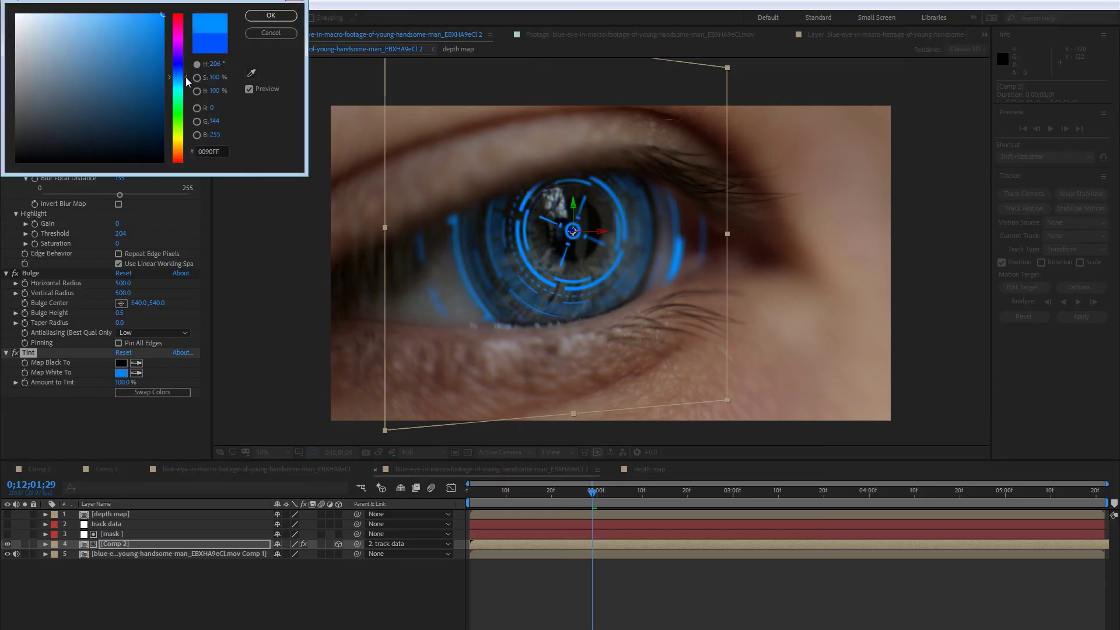
{"action": "left_click", "coordinate": [259, 17]}
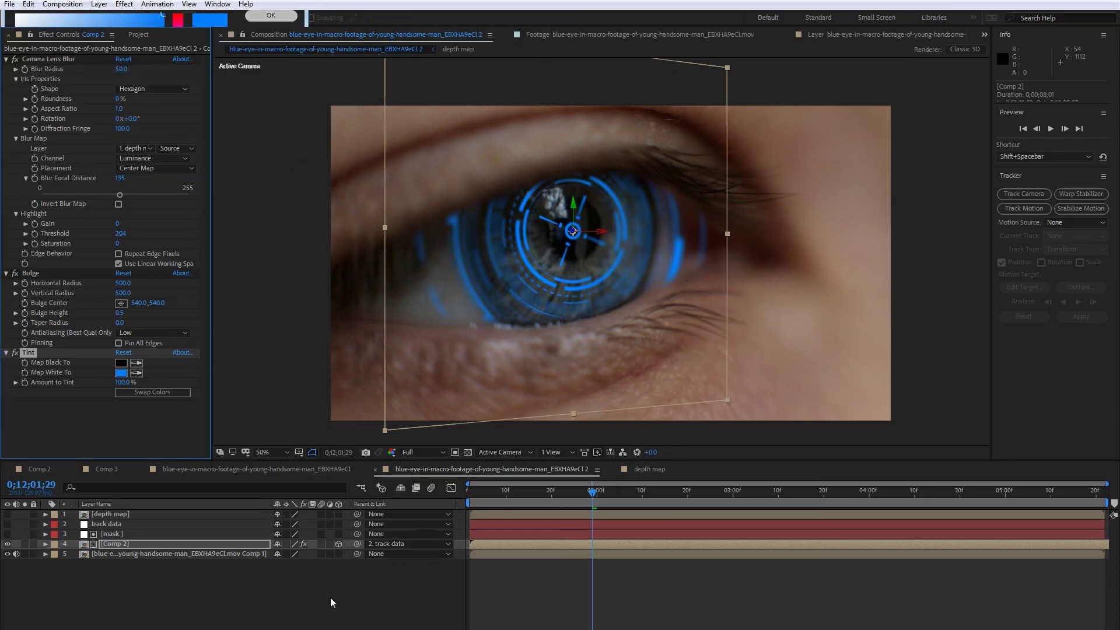
Step: Apply Fast Box Blur to Comp 2, try a Blur Radius of 20, and set it to 10
{"action": "right_click", "coordinate": [146, 544]}
{"action": "mouse_move", "coordinate": [235, 397]}
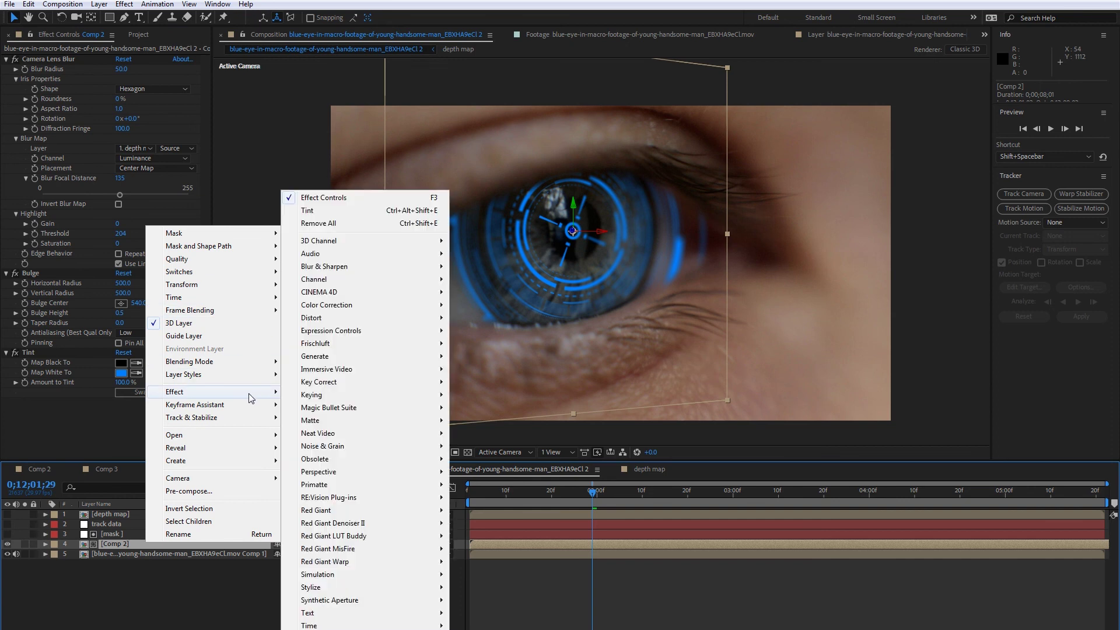
{"action": "mouse_move", "coordinate": [364, 306]}
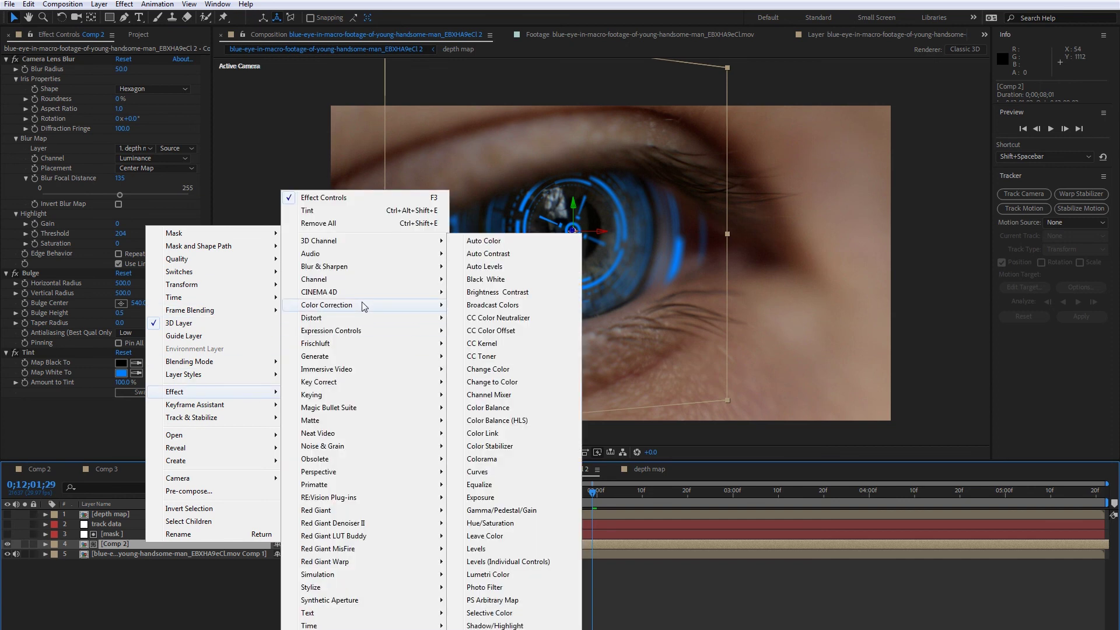
{"action": "mouse_move", "coordinate": [323, 267]}
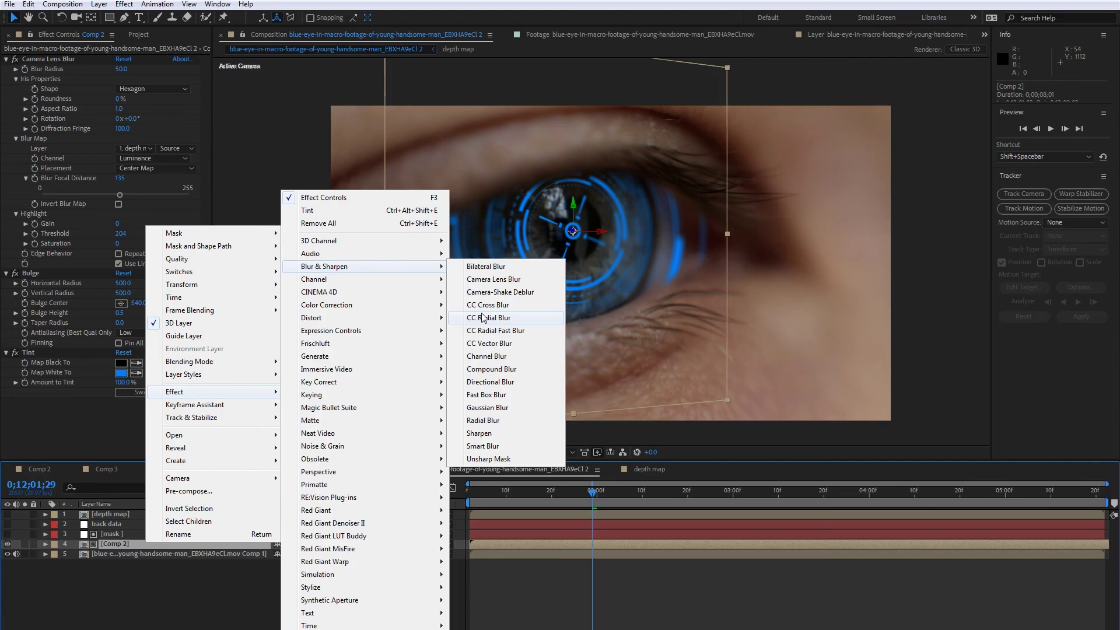
{"action": "left_click", "coordinate": [505, 395]}
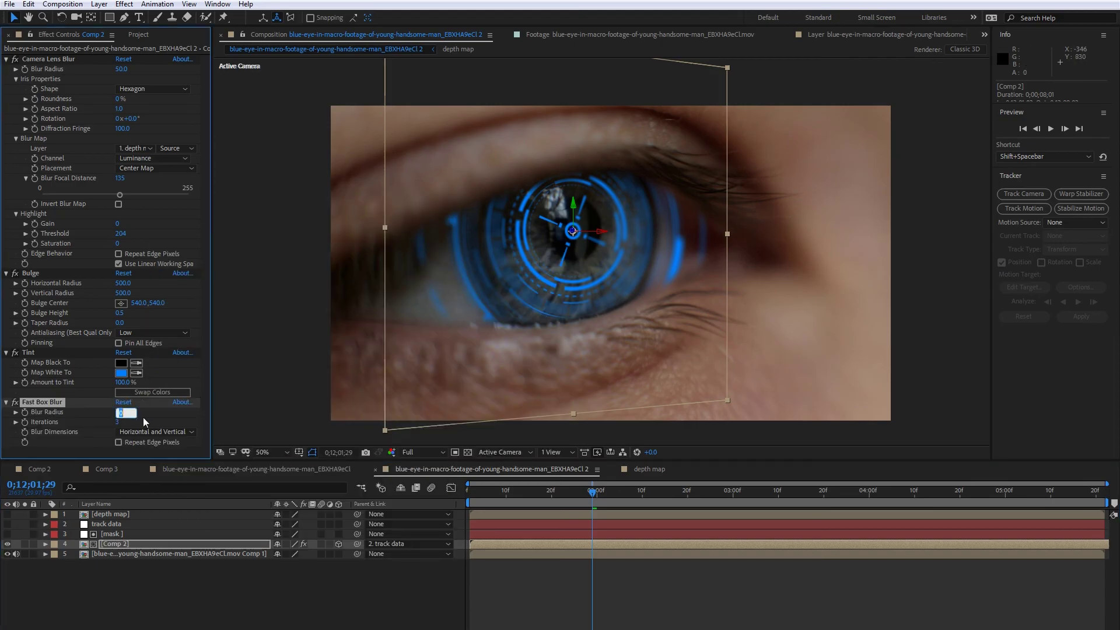
{"action": "type", "text": "20"}
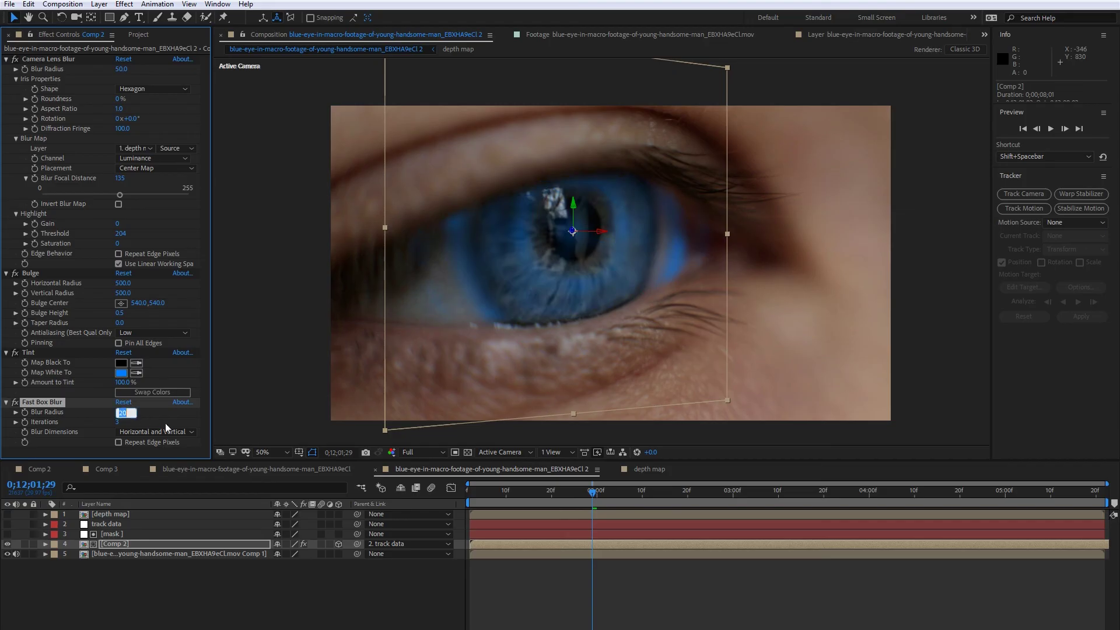
{"action": "type", "text": "10"}
{"action": "key", "text": "Return"}
Step: Change Comp 2's blending mode to one that brightens the blue HUD over the eye footage
{"action": "right_click", "coordinate": [181, 544]}
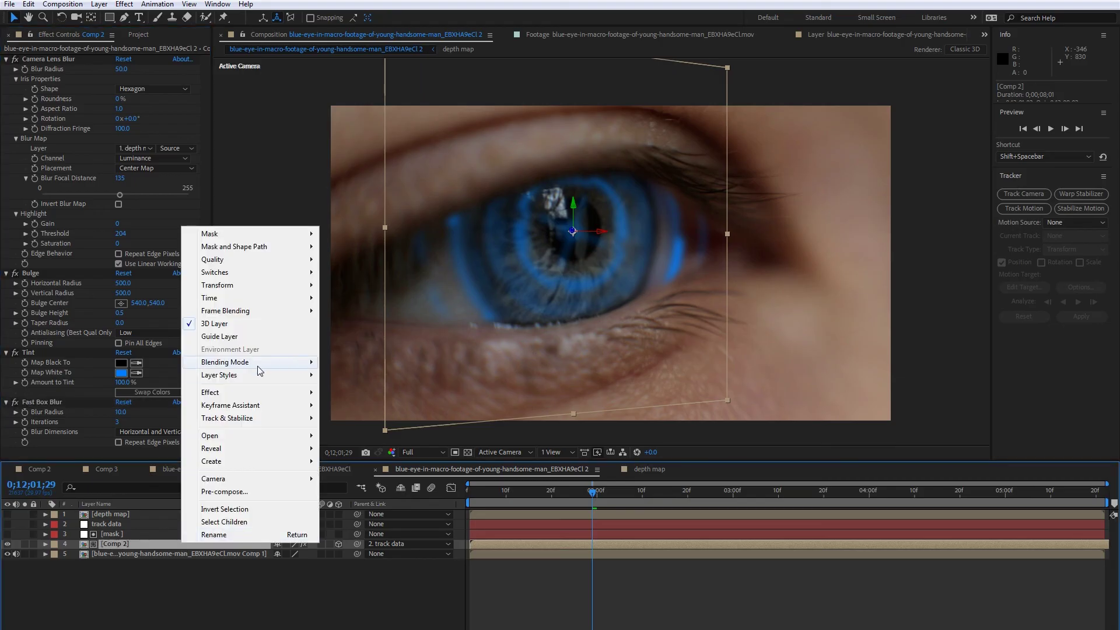
{"action": "mouse_move", "coordinate": [257, 362]}
{"action": "left_click", "coordinate": [363, 296]}
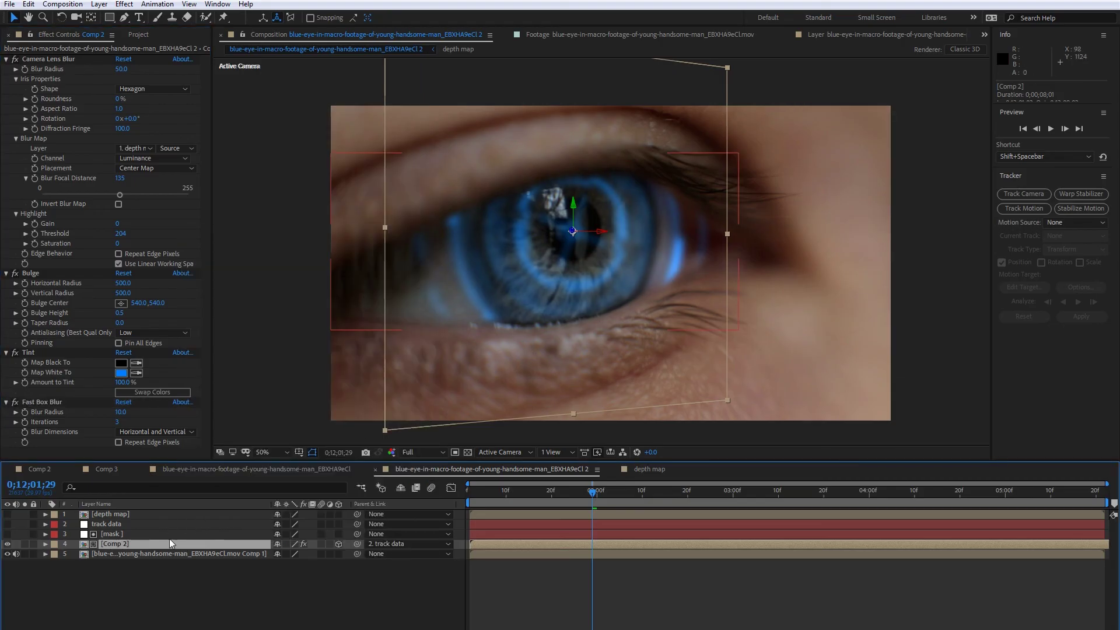
Step: Duplicate Comp 2 together with its mask and turn off Tint and Fast Box Blur on the upper Comp 2 copy
{"action": "left_click", "coordinate": [138, 534], "text": "shift"}
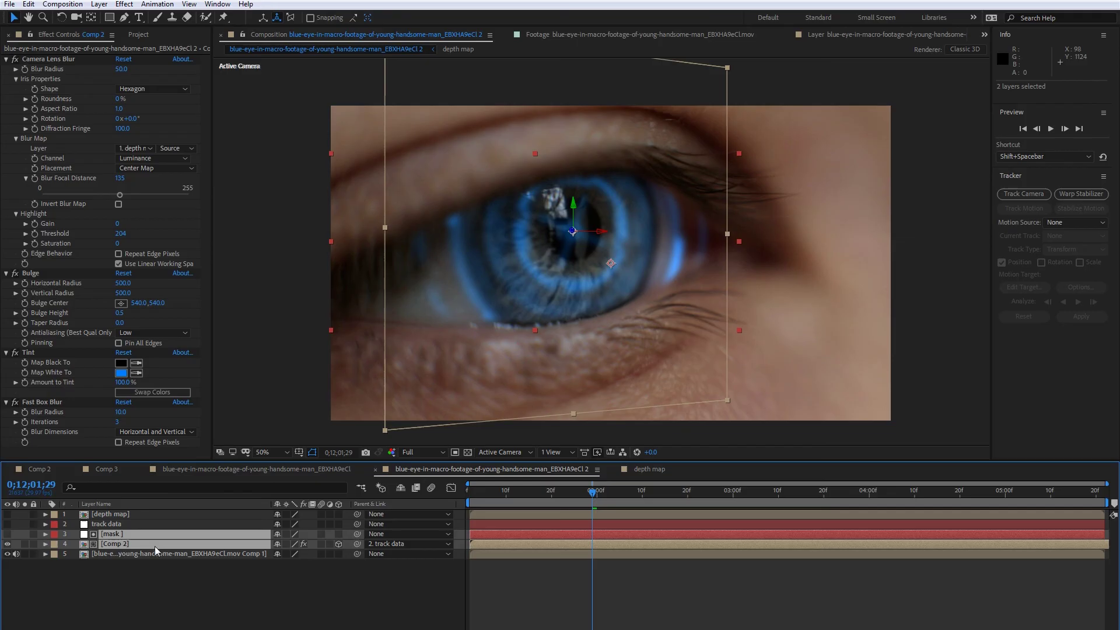
{"action": "key", "text": "ctrl+d"}
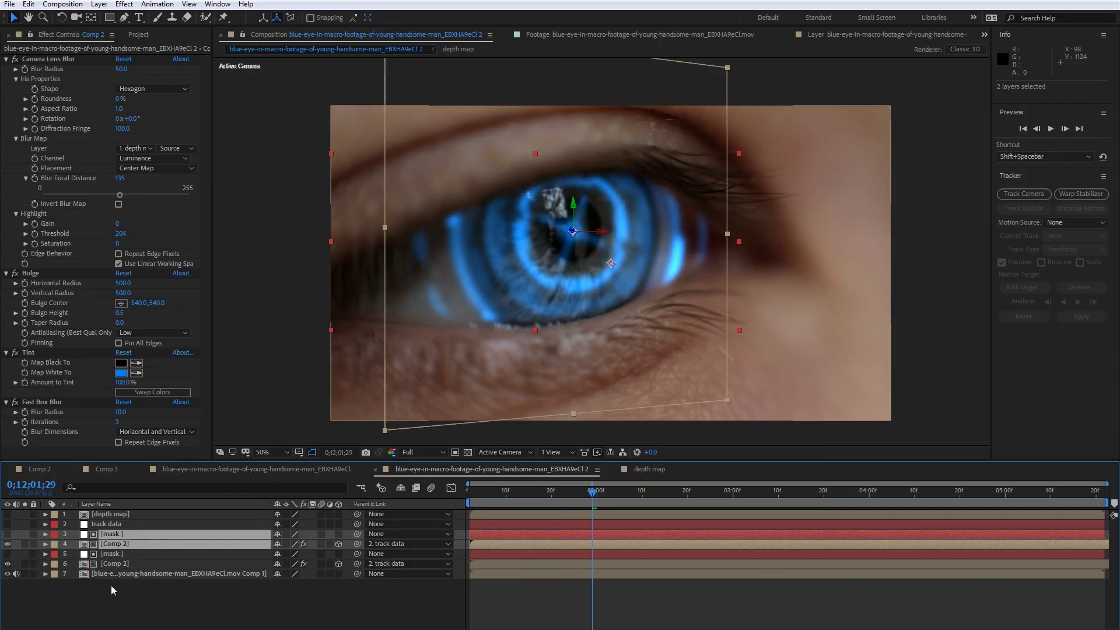
{"action": "left_click", "coordinate": [113, 590]}
{"action": "left_click", "coordinate": [112, 546]}
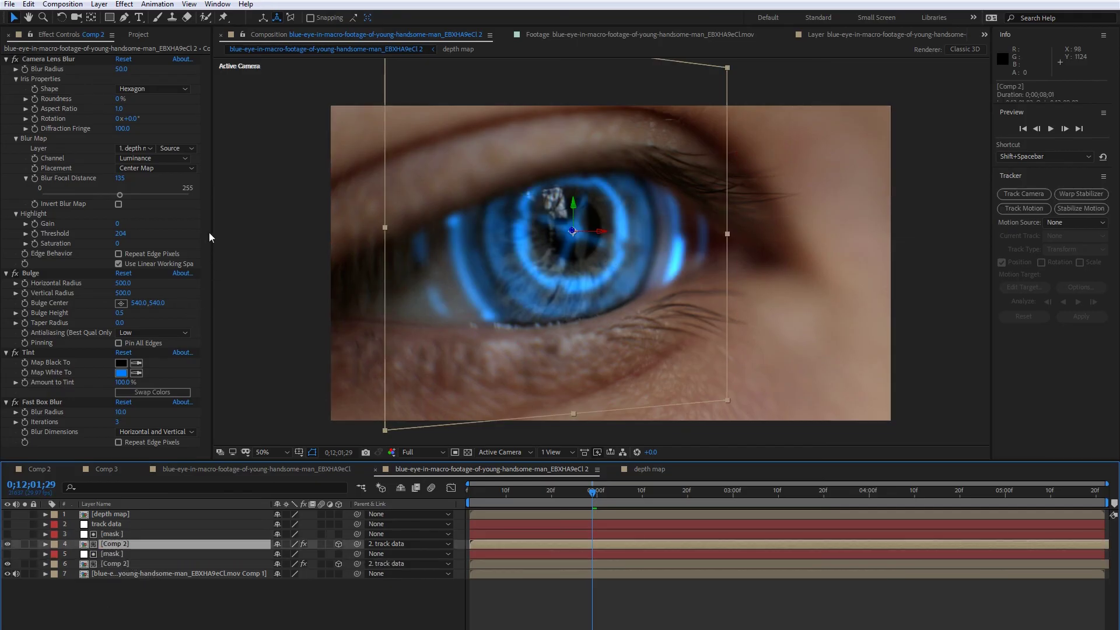
{"action": "left_click", "coordinate": [14, 353]}
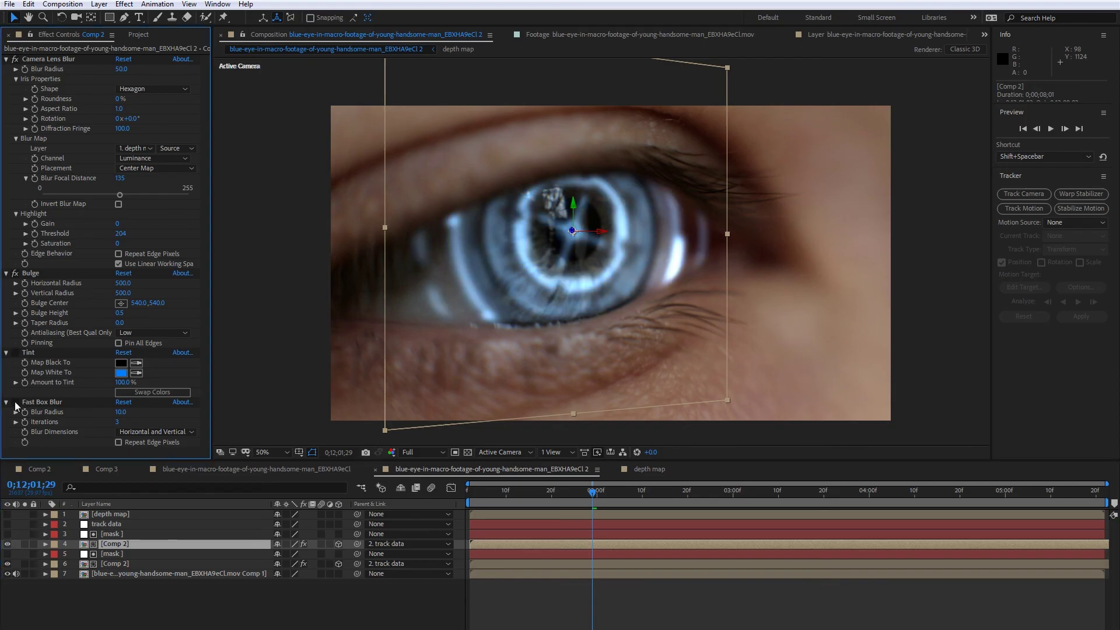
{"action": "left_click", "coordinate": [15, 402]}
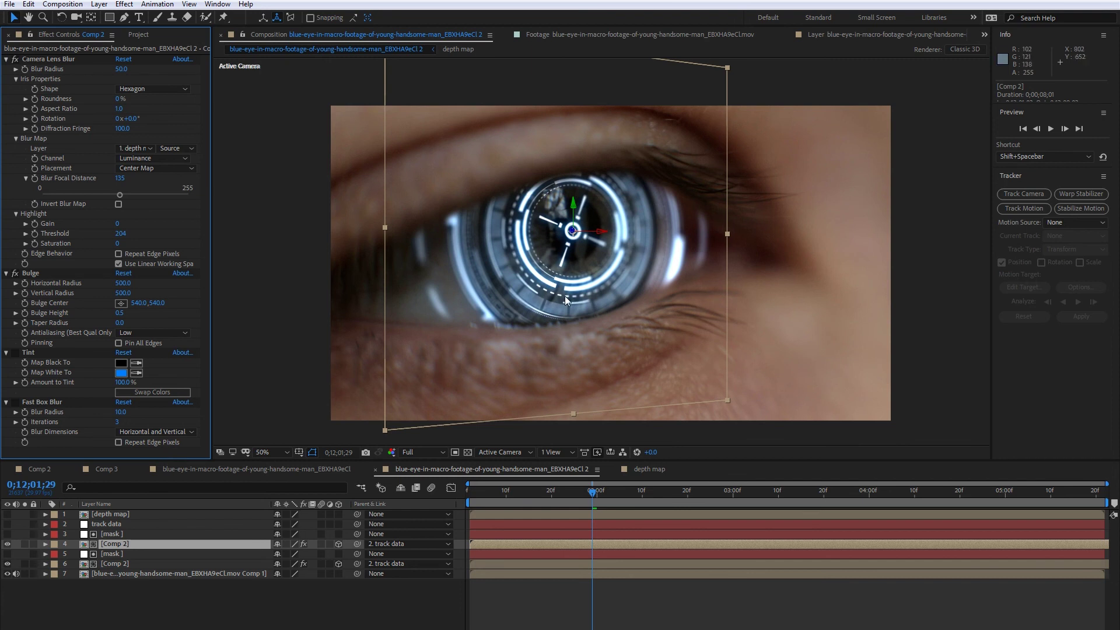
Step: Set the upper Comp 2 copy's blending mode to Overlay and duplicate it along with its mask
{"action": "right_click", "coordinate": [129, 544]}
{"action": "mouse_move", "coordinate": [178, 364]}
{"action": "left_click", "coordinate": [307, 388]}
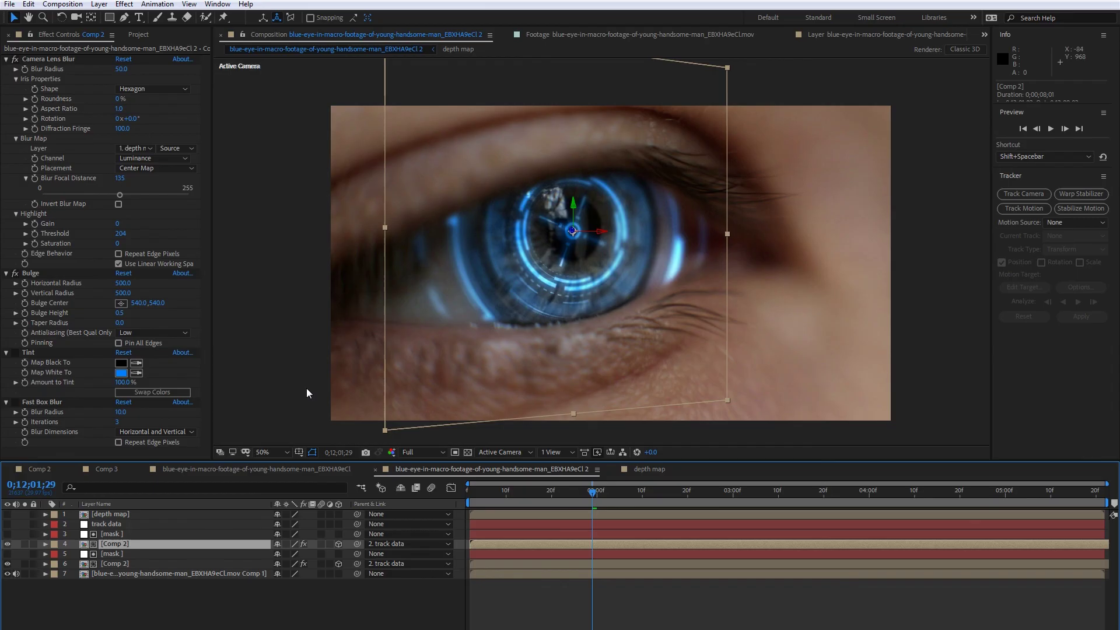
{"action": "left_click", "coordinate": [120, 535], "text": "ctrl"}
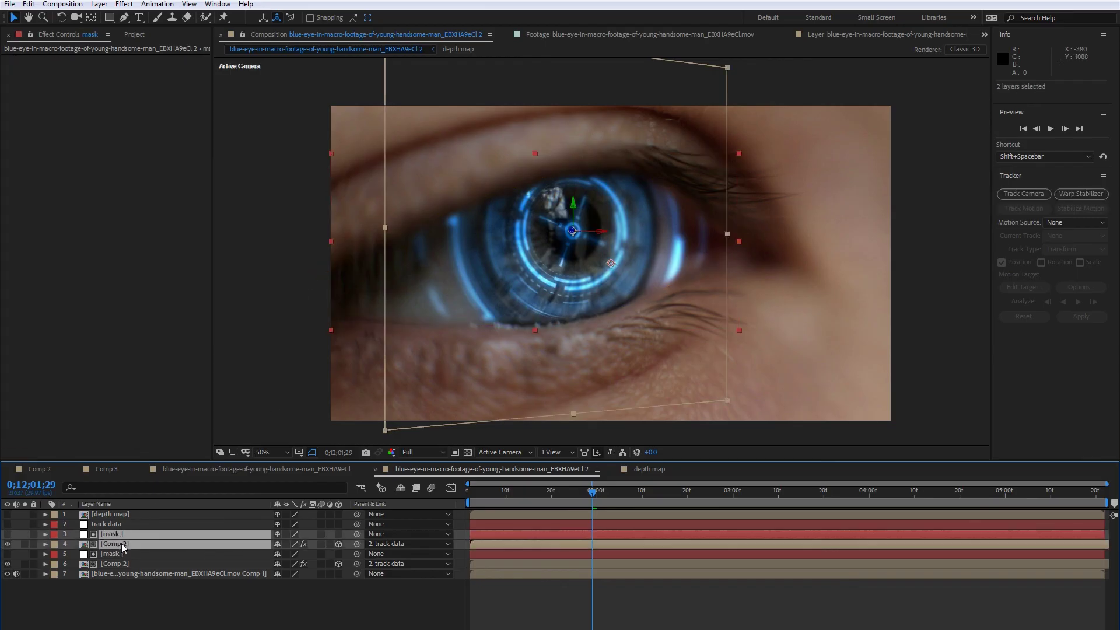
{"action": "key", "text": "ctrl+d"}
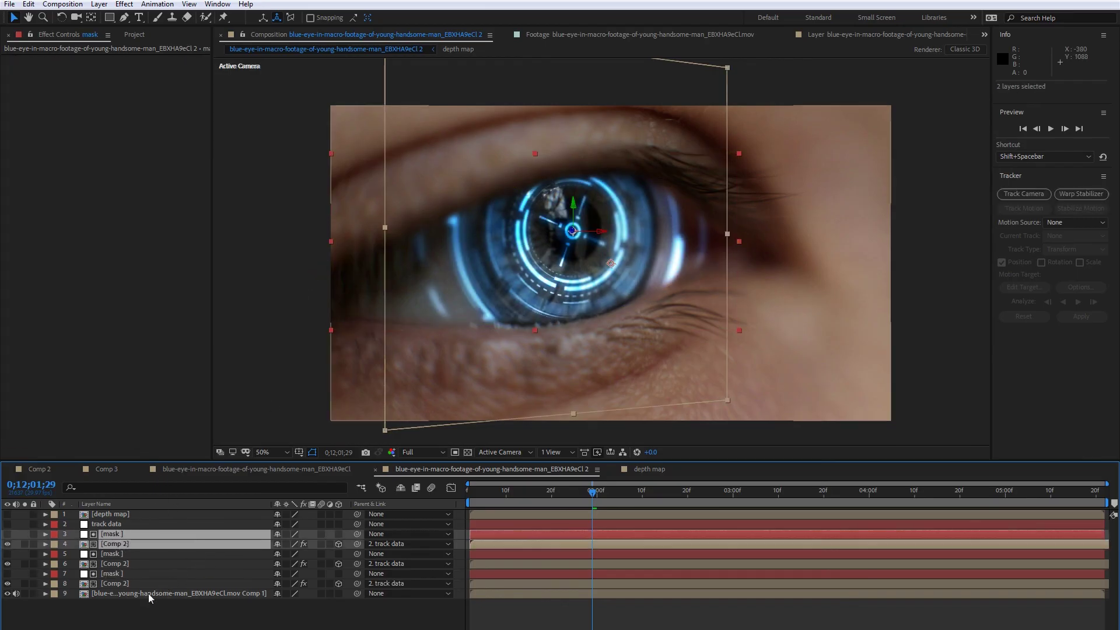
{"action": "left_click", "coordinate": [126, 626]}
{"action": "left_click_drag", "start_coordinate": [562, 491], "coordinate": [711, 476]}
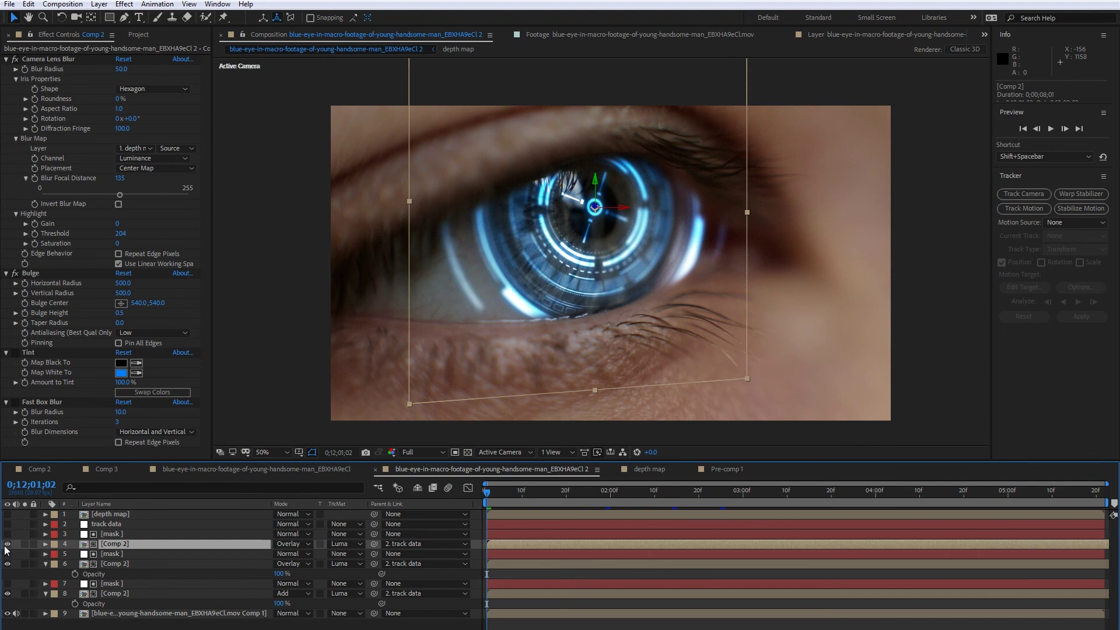
Step: Hide the topmost Comp 2 copy and set the opacity of the two Comp 2 layers beneath it to 80%
{"action": "left_click", "coordinate": [7, 544]}
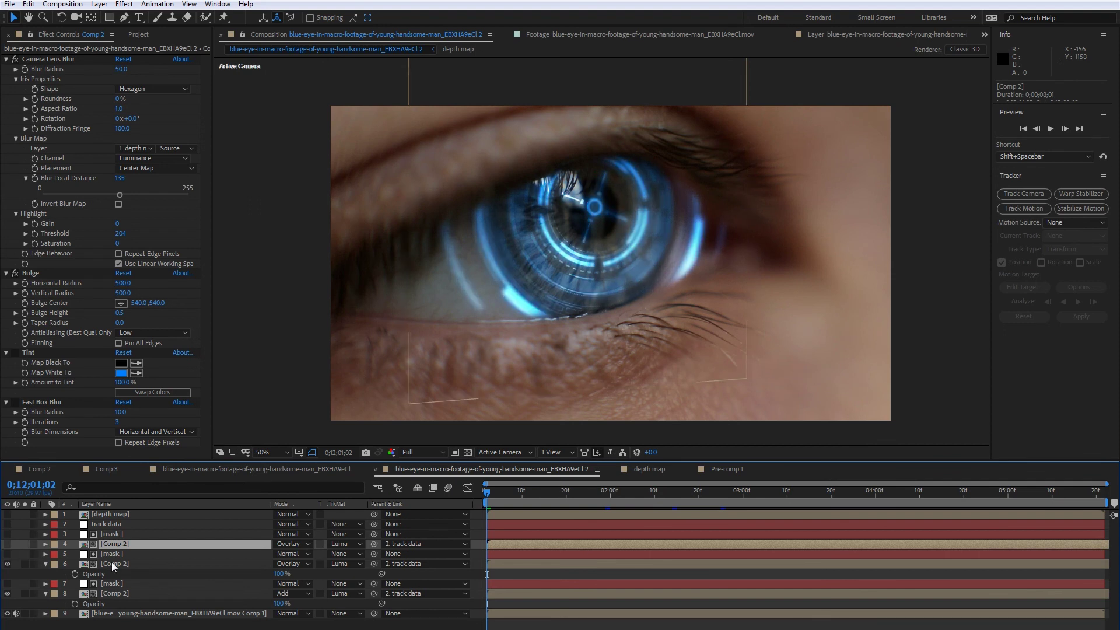
{"action": "left_click", "coordinate": [131, 593]}
{"action": "left_click", "coordinate": [280, 603]}
{"action": "type", "text": "80"}
{"action": "key", "text": "Return"}
{"action": "left_click", "coordinate": [283, 574]}
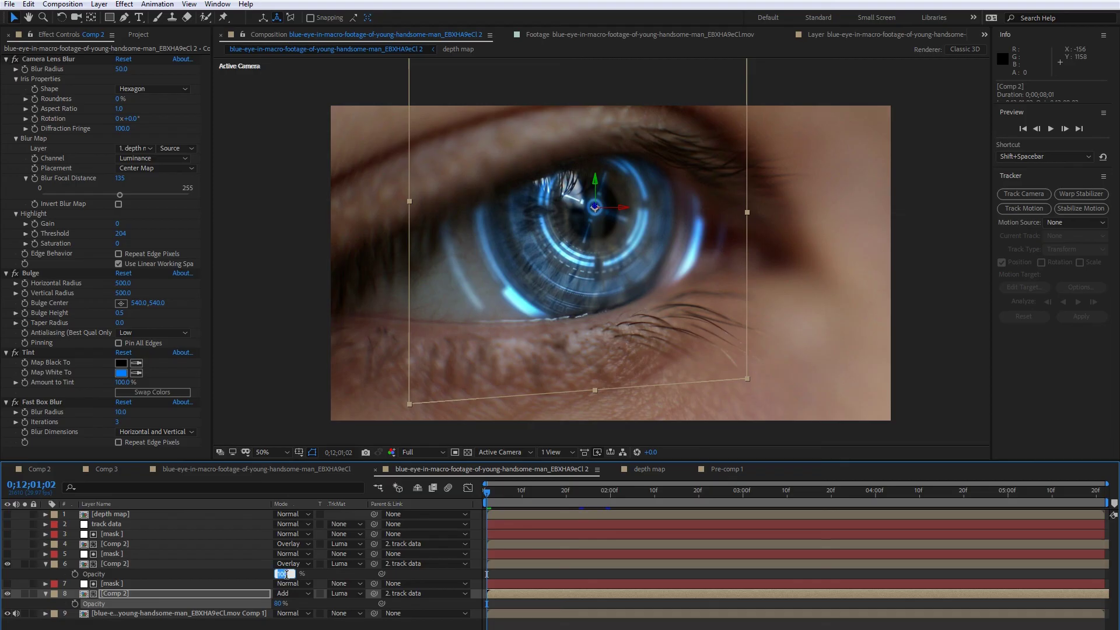
{"action": "type", "text": "80"}
{"action": "key", "text": "Return"}
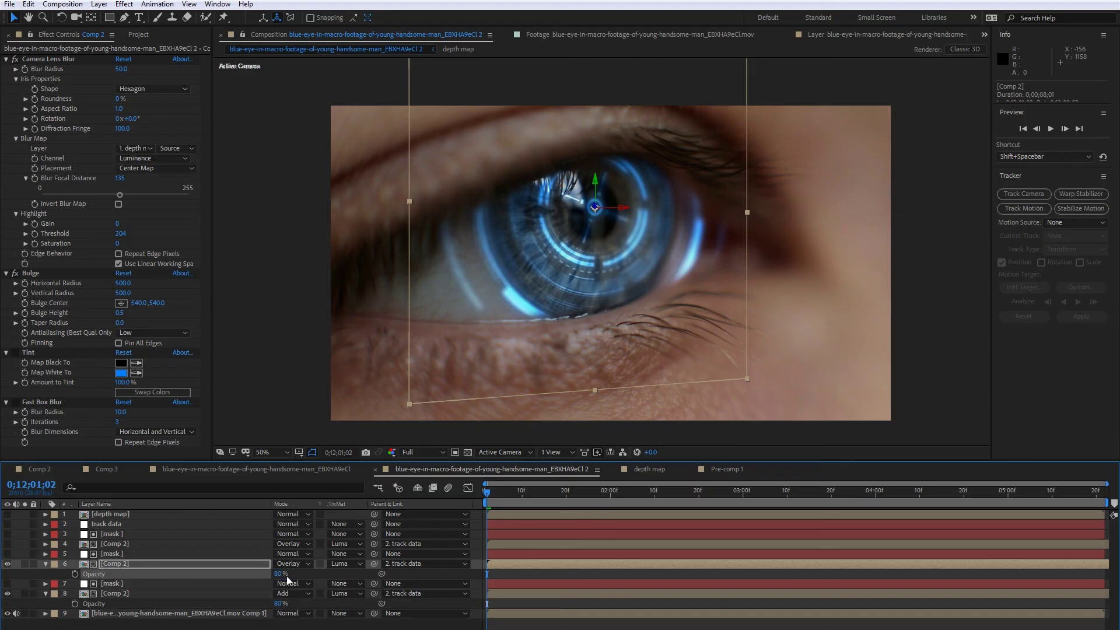
Step: Set the Tint's Map White To color on the lowest Comp 2 layer to the lighter blue 3197FF
{"action": "left_click", "coordinate": [132, 597]}
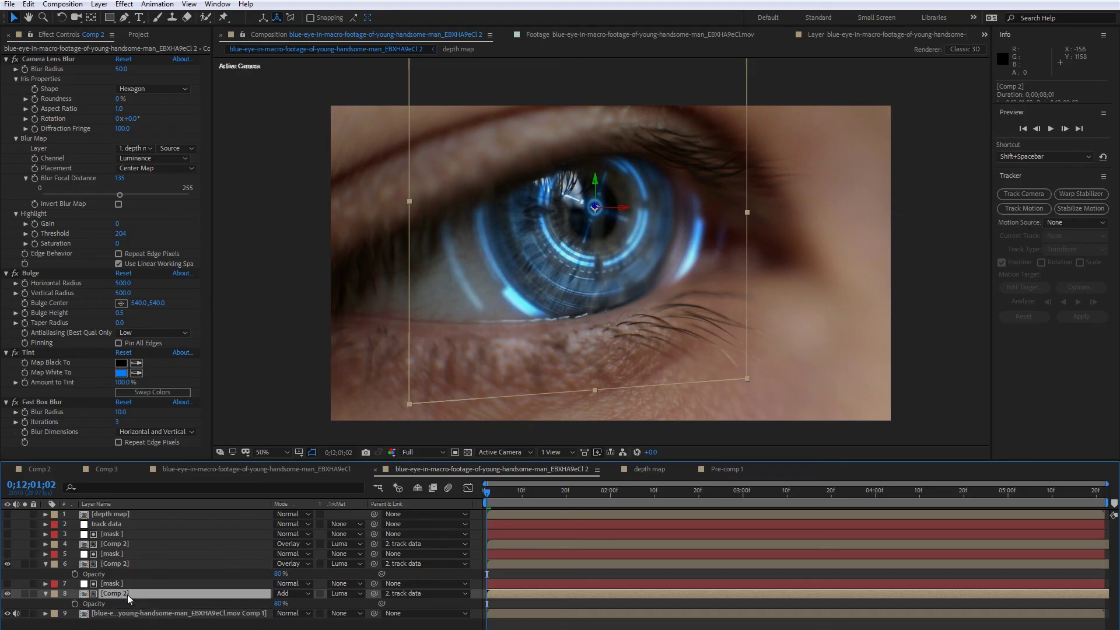
{"action": "left_click", "coordinate": [121, 373]}
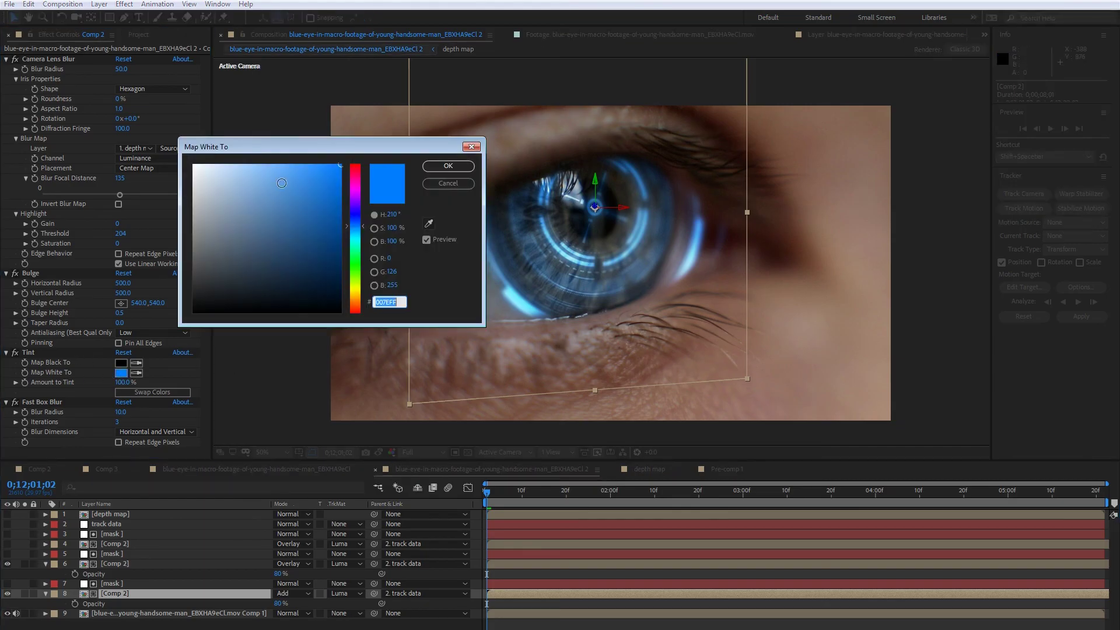
{"action": "left_click", "coordinate": [326, 164]}
{"action": "left_click_drag", "start_coordinate": [326, 164], "coordinate": [313, 163]}
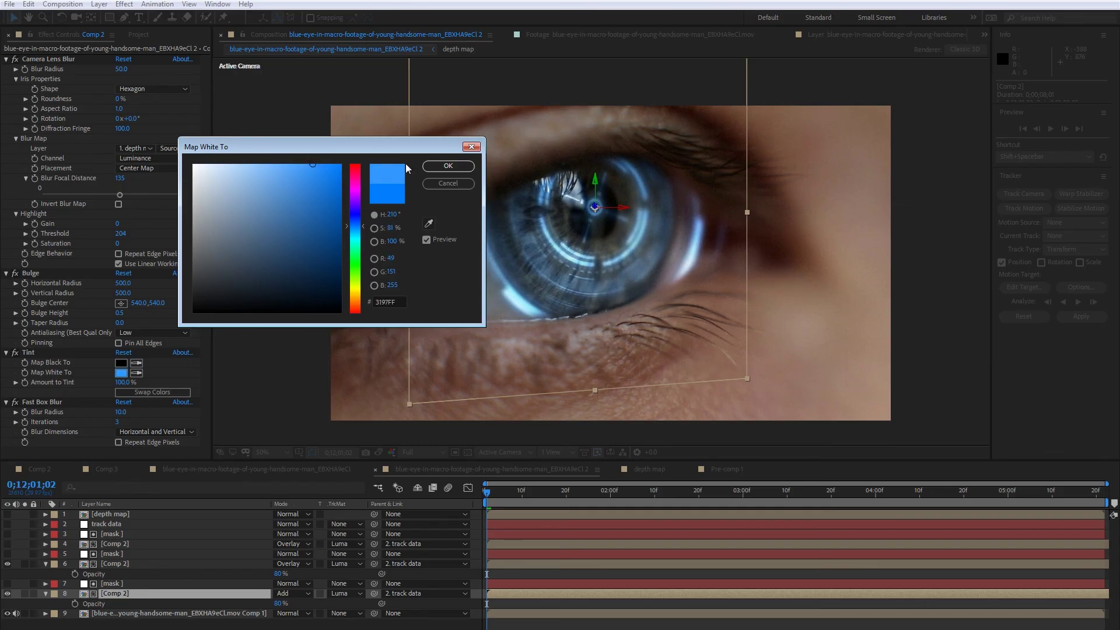
{"action": "left_click", "coordinate": [448, 166]}
Step: Apply Levels to the eye footage layer and set the Red channel's Input White to 175
{"action": "left_click", "coordinate": [99, 614]}
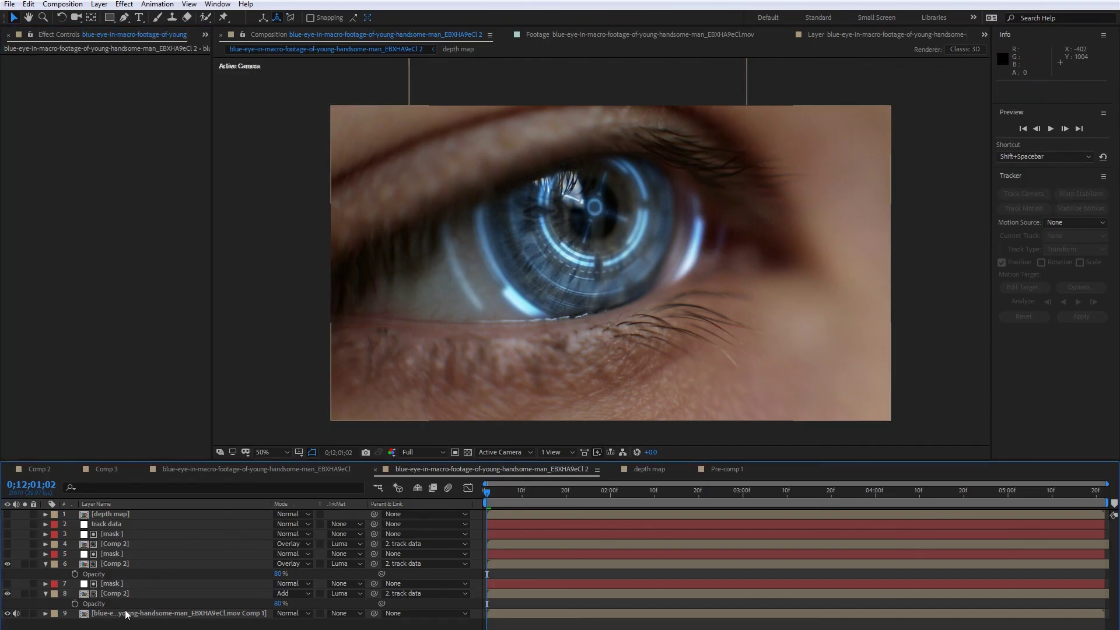
{"action": "right_click", "coordinate": [126, 613]}
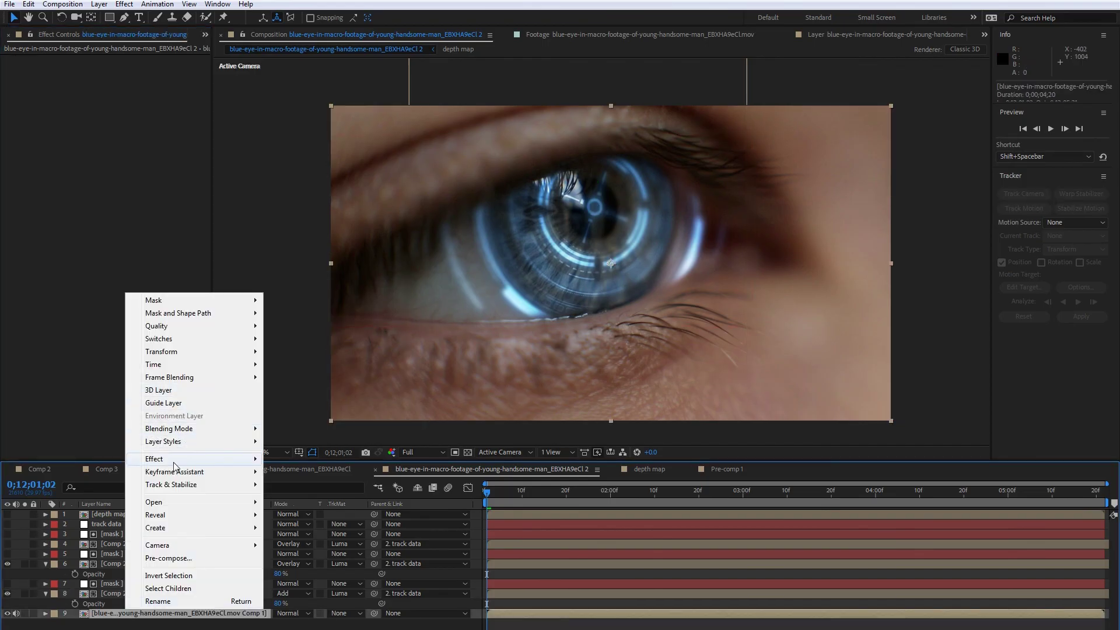
{"action": "mouse_move", "coordinate": [175, 467]}
{"action": "mouse_move", "coordinate": [323, 313]}
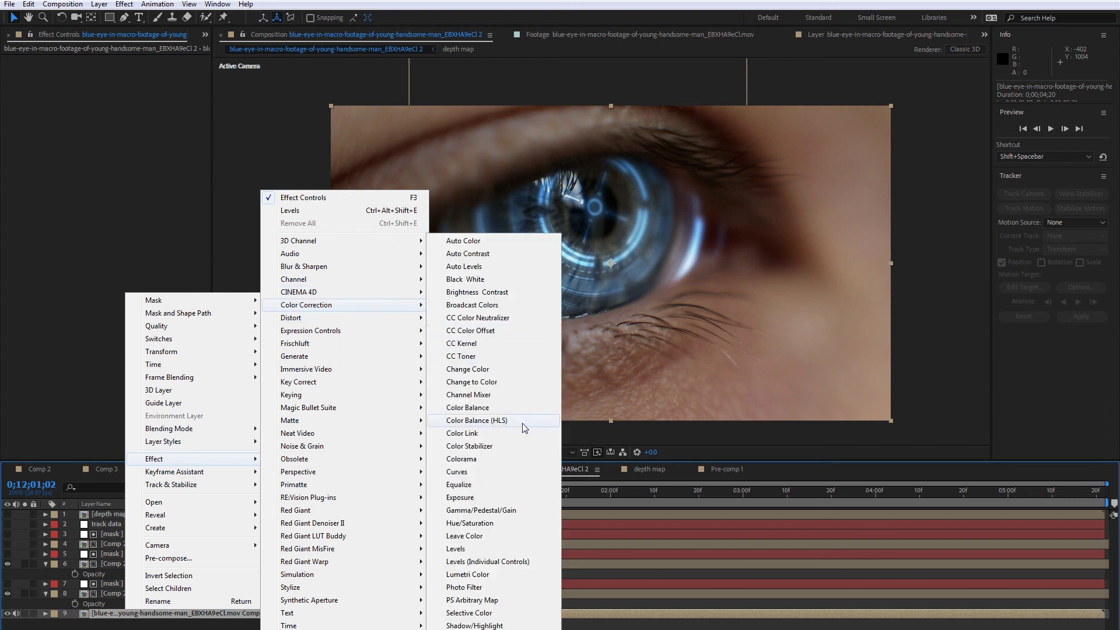
{"action": "left_click", "coordinate": [470, 551]}
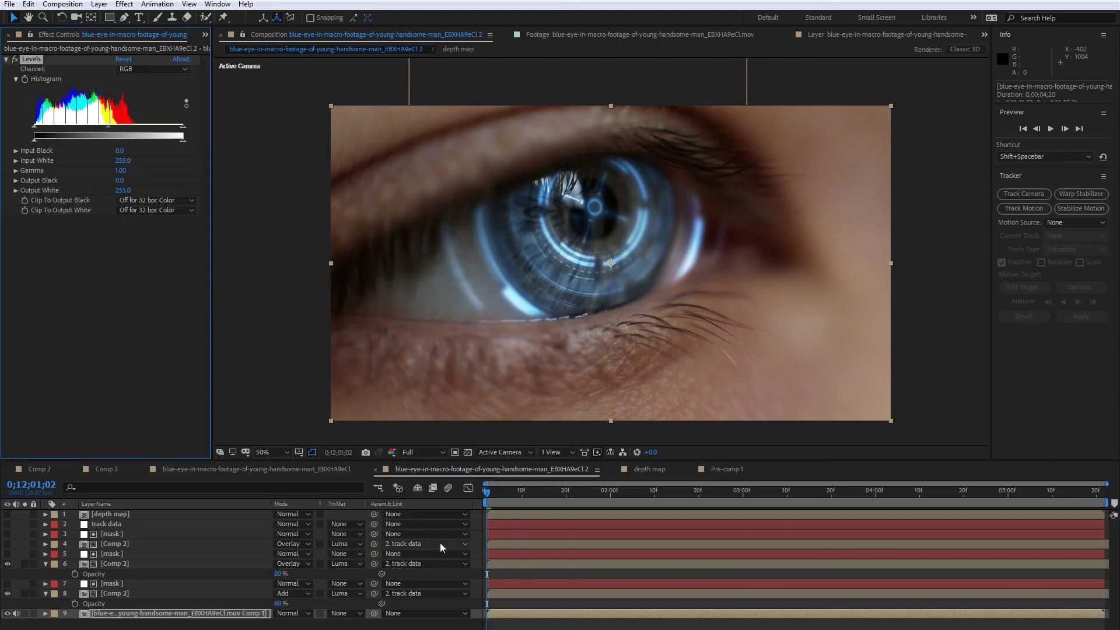
{"action": "left_click", "coordinate": [133, 70]}
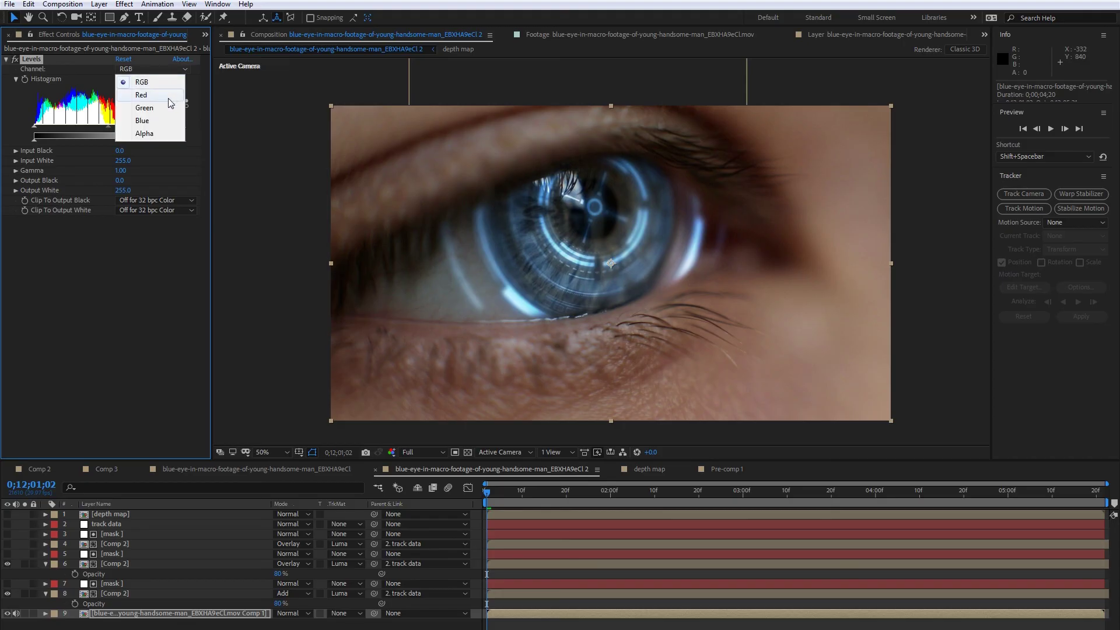
{"action": "left_click", "coordinate": [169, 98]}
{"action": "left_click_drag", "start_coordinate": [183, 125], "coordinate": [135, 125]}
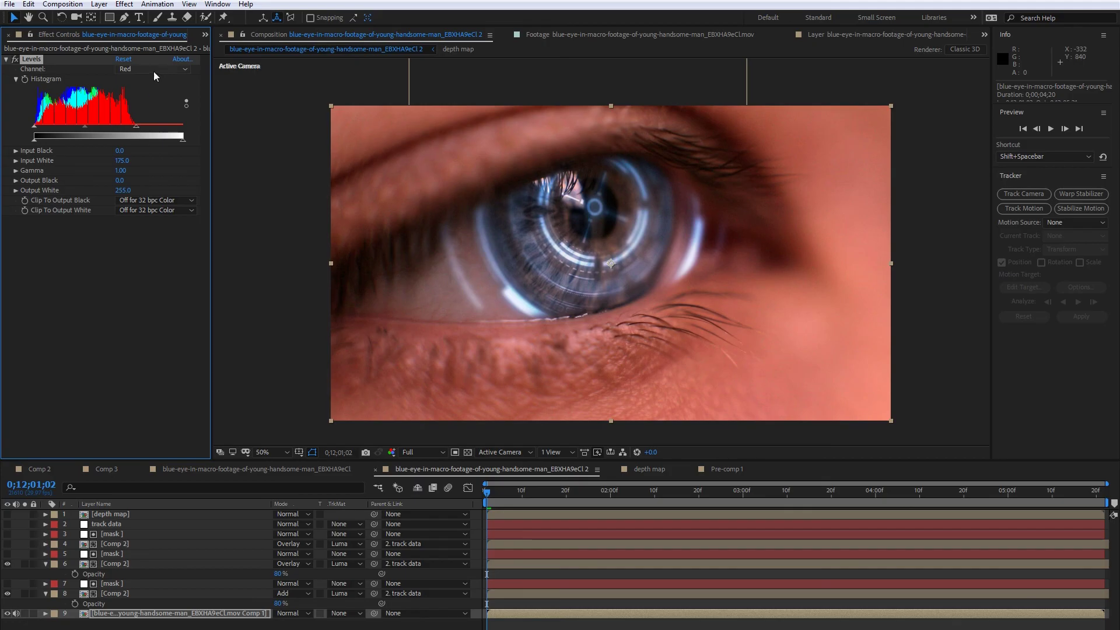
Step: Set the Levels Input White to 146 for both the Green and Blue channels, with a Blue Gamma of 1.12
{"action": "left_click", "coordinate": [153, 70]}
{"action": "left_click", "coordinate": [145, 108]}
{"action": "left_click_drag", "start_coordinate": [183, 124], "coordinate": [121, 131]}
{"action": "left_click", "coordinate": [149, 68]}
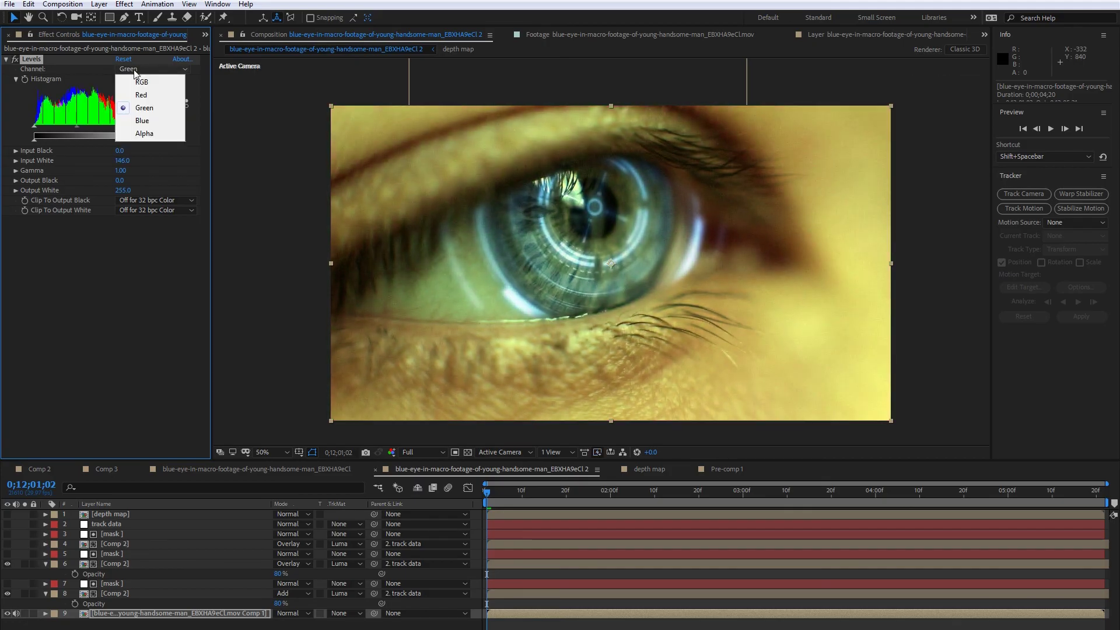
{"action": "left_click", "coordinate": [146, 119]}
{"action": "left_click_drag", "start_coordinate": [182, 126], "coordinate": [106, 129]}
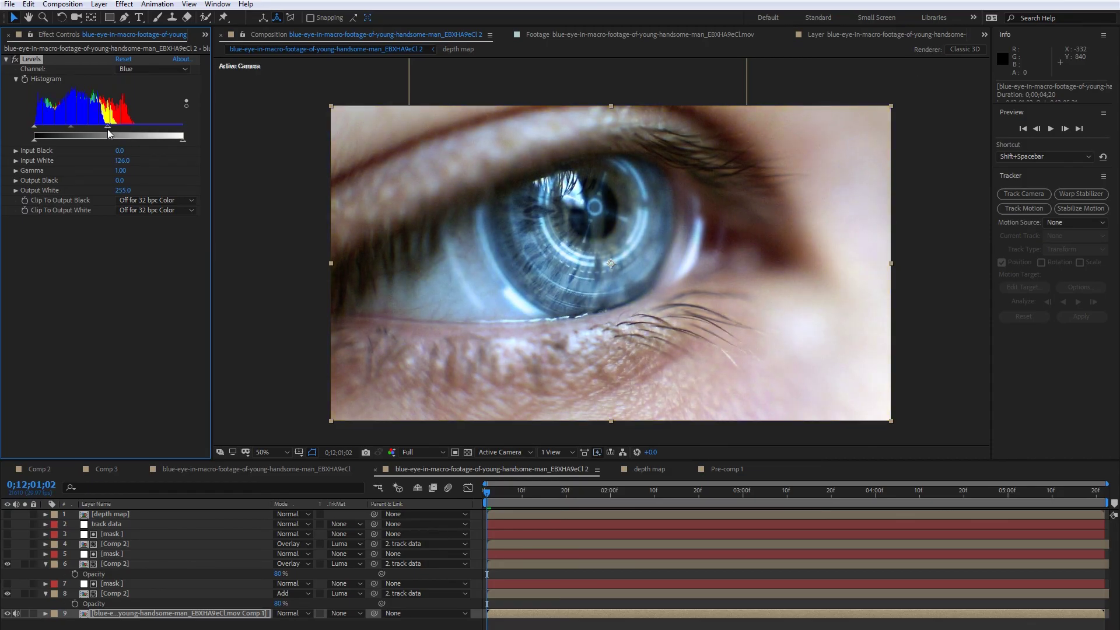
{"action": "left_click_drag", "start_coordinate": [107, 128], "coordinate": [73, 127]}
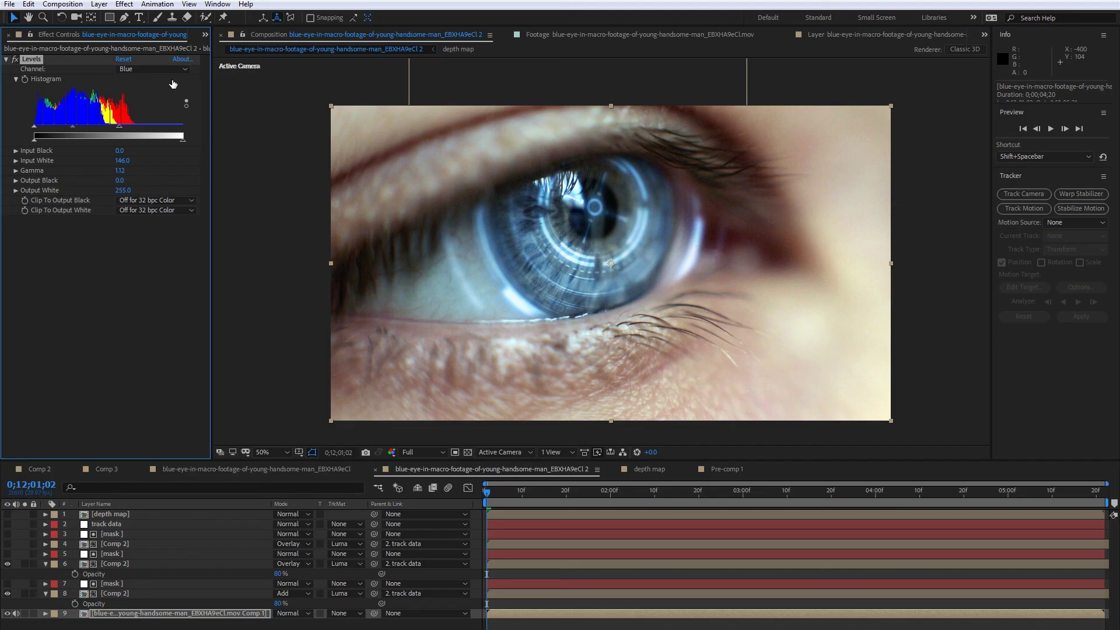
Step: Set the Levels RGB Output White to 197 and Gamma to 0.85, and compare the footage with Levels off and on
{"action": "left_click", "coordinate": [156, 70]}
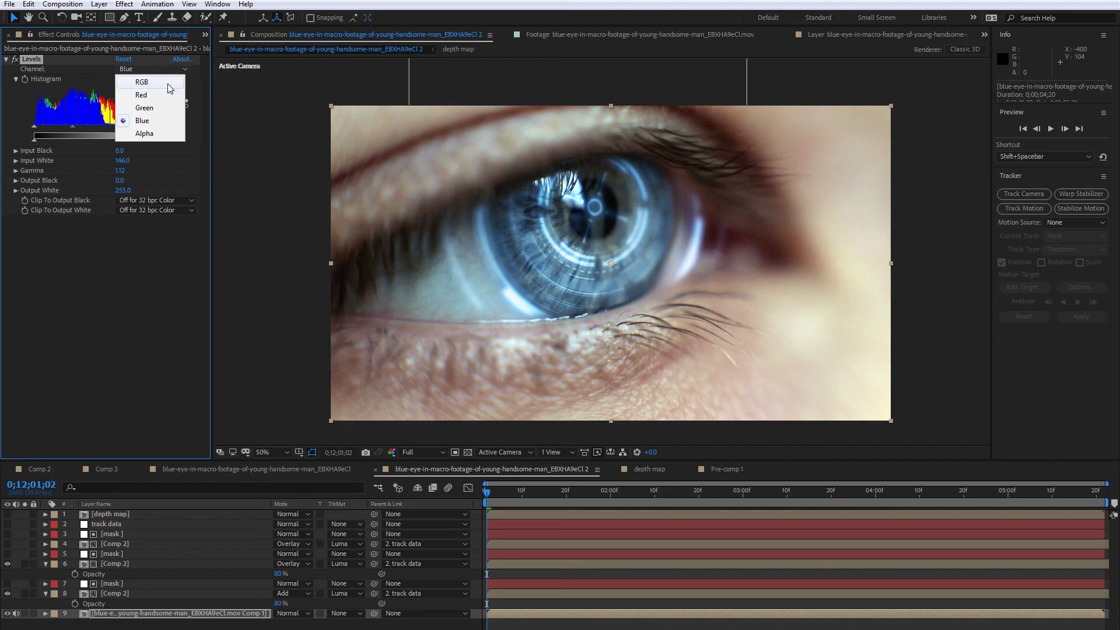
{"action": "left_click", "coordinate": [153, 82]}
{"action": "left_click_drag", "start_coordinate": [182, 140], "coordinate": [115, 126]}
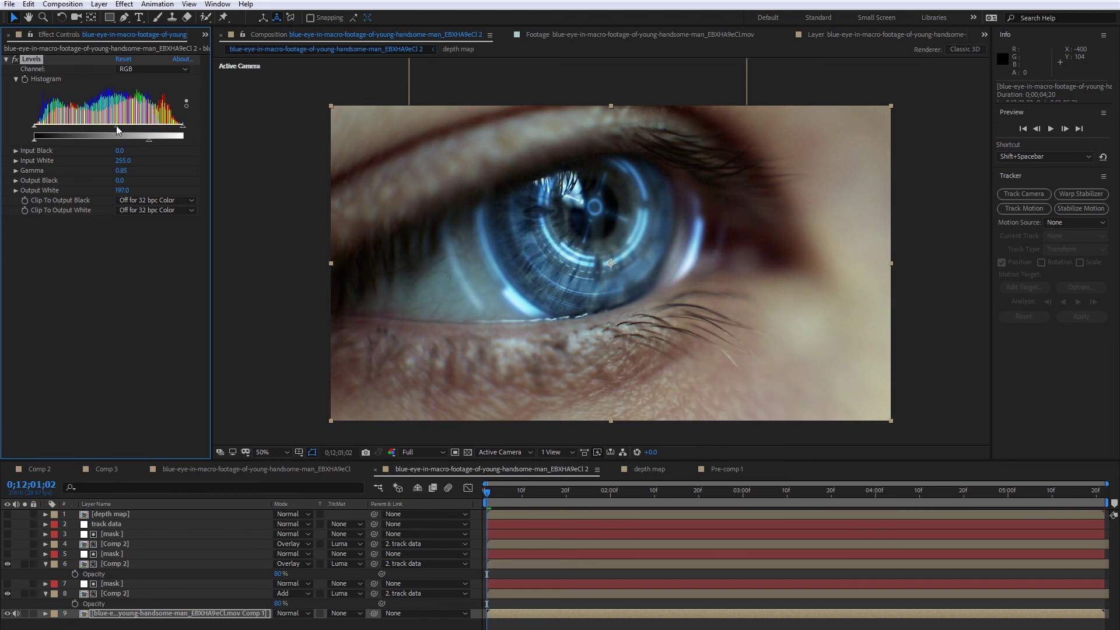
{"action": "left_click", "coordinate": [16, 59]}
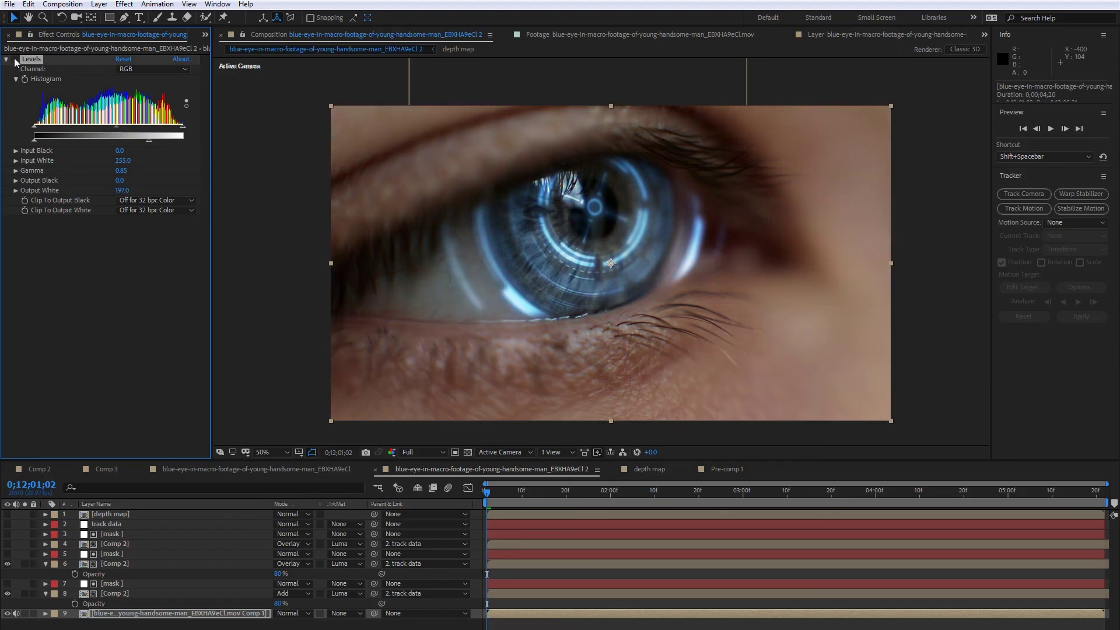
{"action": "left_click", "coordinate": [16, 60]}
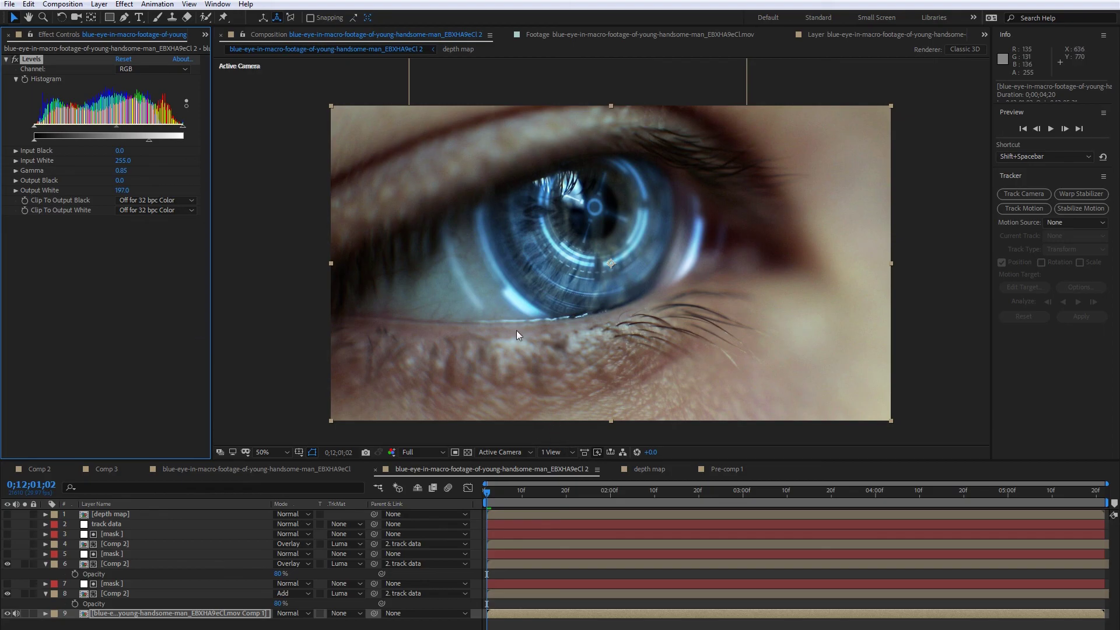
Step: Apply the Exposure effect to the eye footage layer and set its master Exposure to -1.00
{"action": "right_click", "coordinate": [112, 618]}
{"action": "mouse_move", "coordinate": [175, 463]}
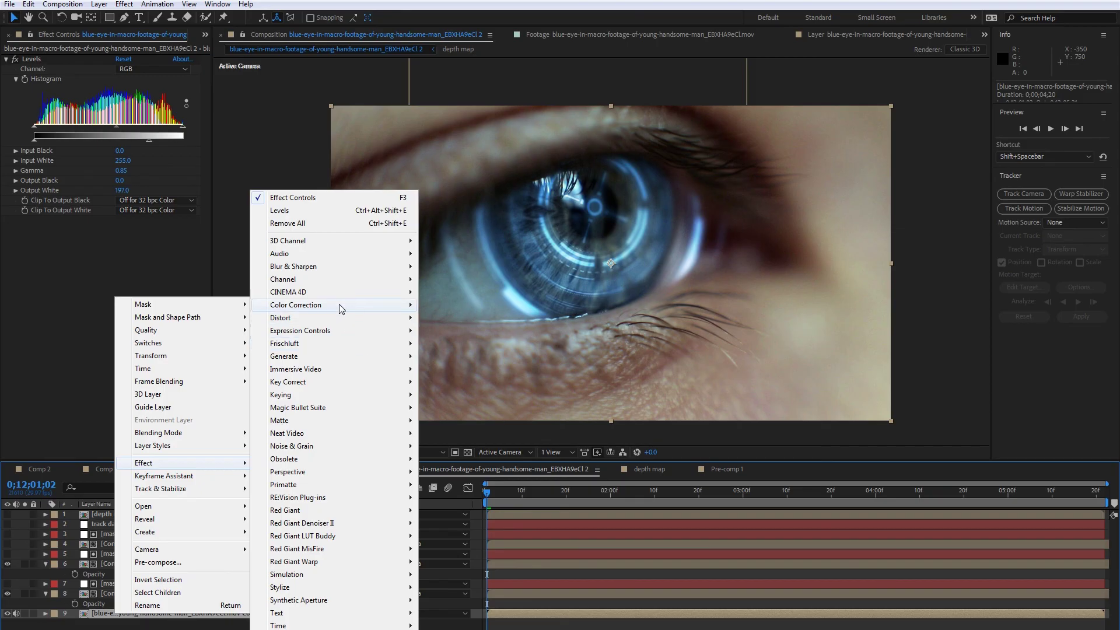
{"action": "mouse_move", "coordinate": [338, 305]}
{"action": "left_click", "coordinate": [456, 495]}
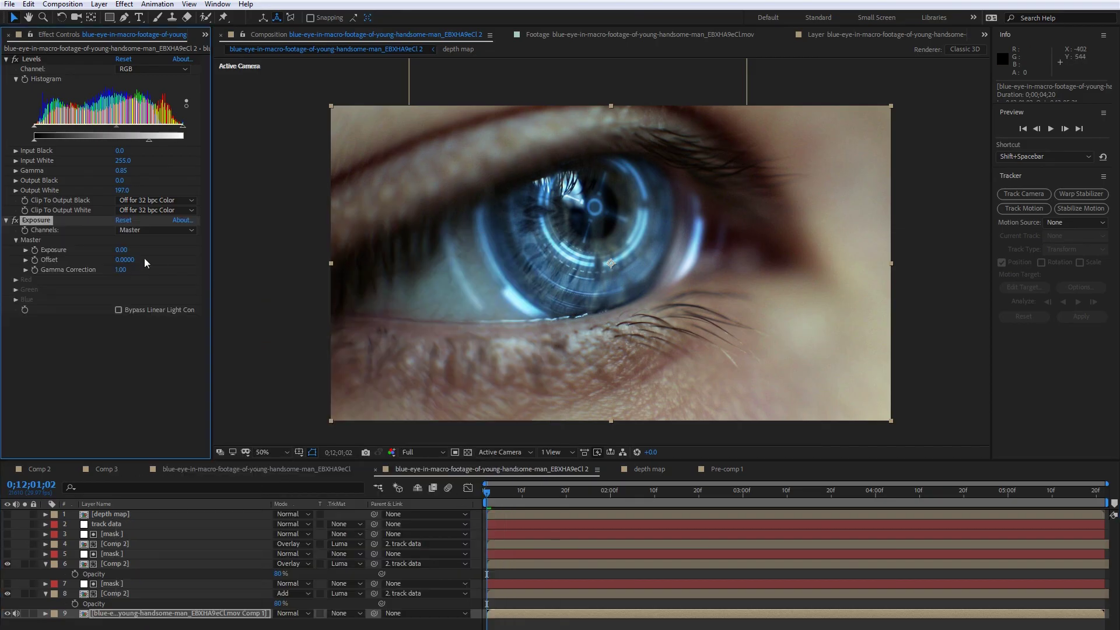
{"action": "left_click", "coordinate": [131, 250]}
{"action": "key", "text": "Return"}
Step: Apply Curves to the eye footage layer and slightly adjust the shadow end of a single color channel's curve
{"action": "right_click", "coordinate": [124, 616]}
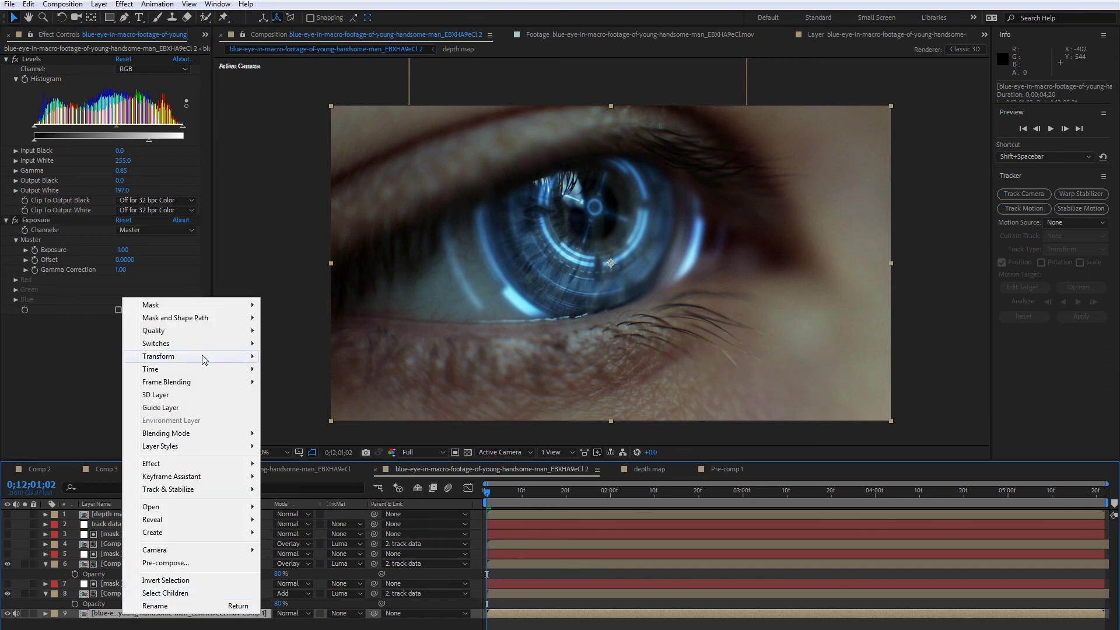
{"action": "mouse_move", "coordinate": [170, 464]}
{"action": "mouse_move", "coordinate": [355, 306]}
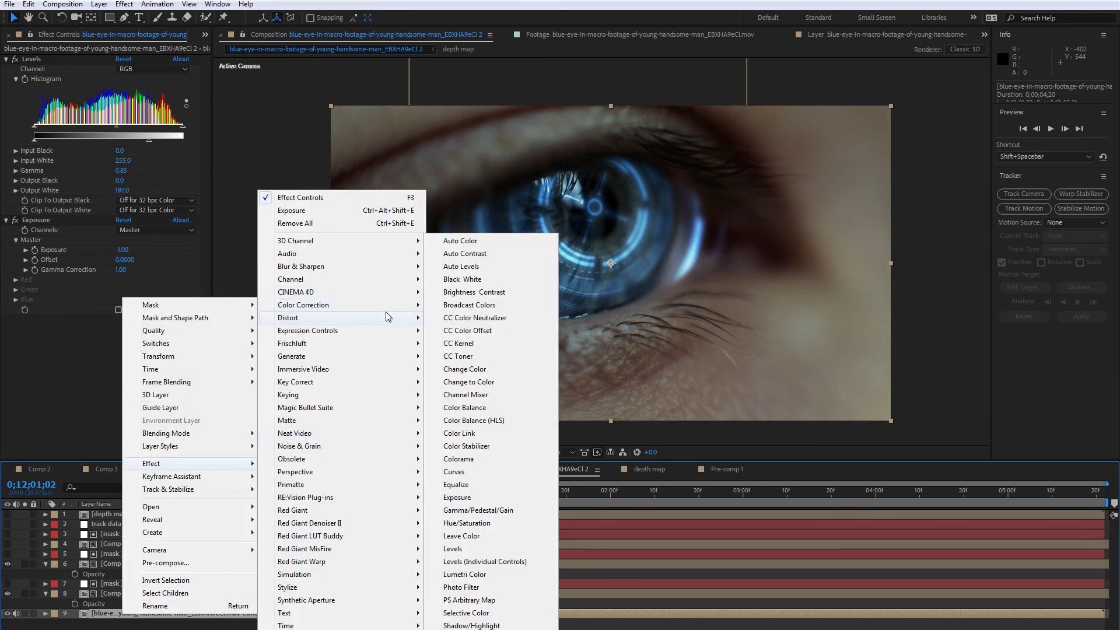
{"action": "left_click", "coordinate": [461, 471]}
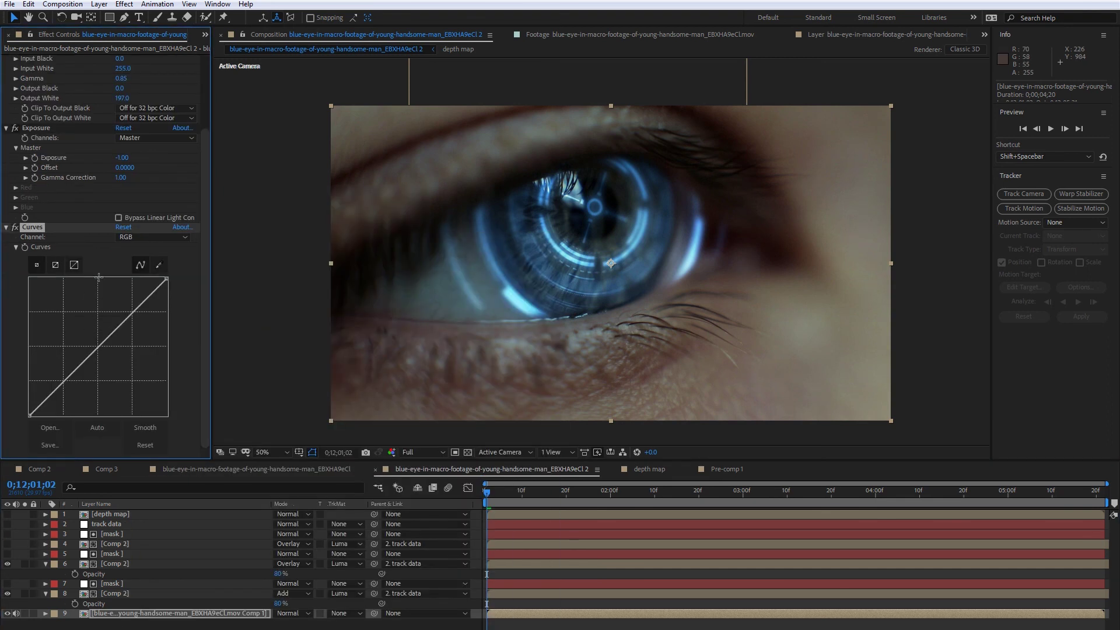
{"action": "left_click", "coordinate": [175, 238]}
{"action": "left_click", "coordinate": [145, 261]}
{"action": "left_click", "coordinate": [126, 238]}
{"action": "left_click", "coordinate": [145, 272]}
{"action": "left_click_drag", "start_coordinate": [39, 408], "coordinate": [32, 421]}
Step: Shape the RGB curve into a gentle S by lowering the shadows and raising the highlights
{"action": "left_click", "coordinate": [153, 237]}
{"action": "left_click", "coordinate": [143, 250]}
{"action": "left_click_drag", "start_coordinate": [54, 388], "coordinate": [60, 395]}
{"action": "left_click_drag", "start_coordinate": [136, 314], "coordinate": [138, 304]}
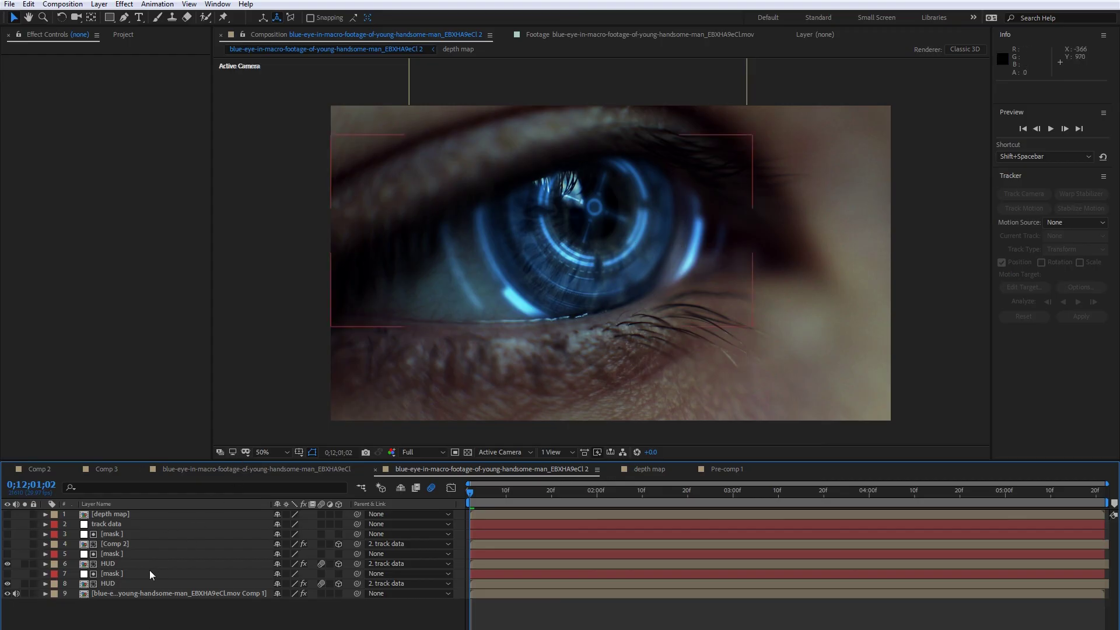
Step: Pre-compose all nine layers of the eye composition into Pre-comp 2, moving all attributes into the new composition
{"action": "left_click_drag", "start_coordinate": [118, 625], "coordinate": [129, 512]}
{"action": "right_click", "coordinate": [128, 525]}
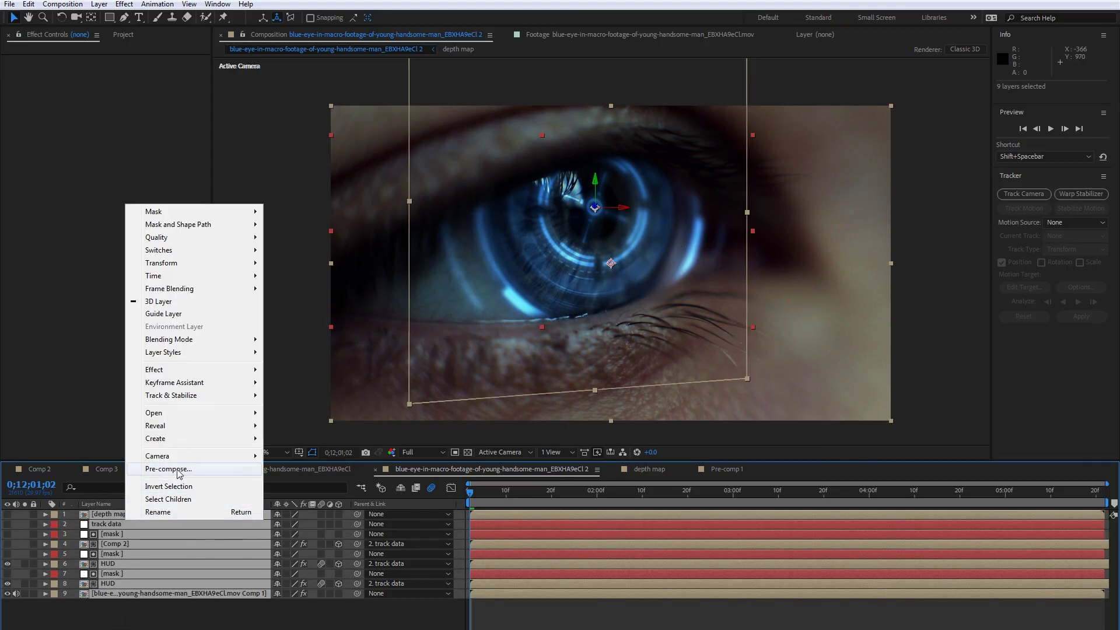
{"action": "left_click", "coordinate": [177, 466]}
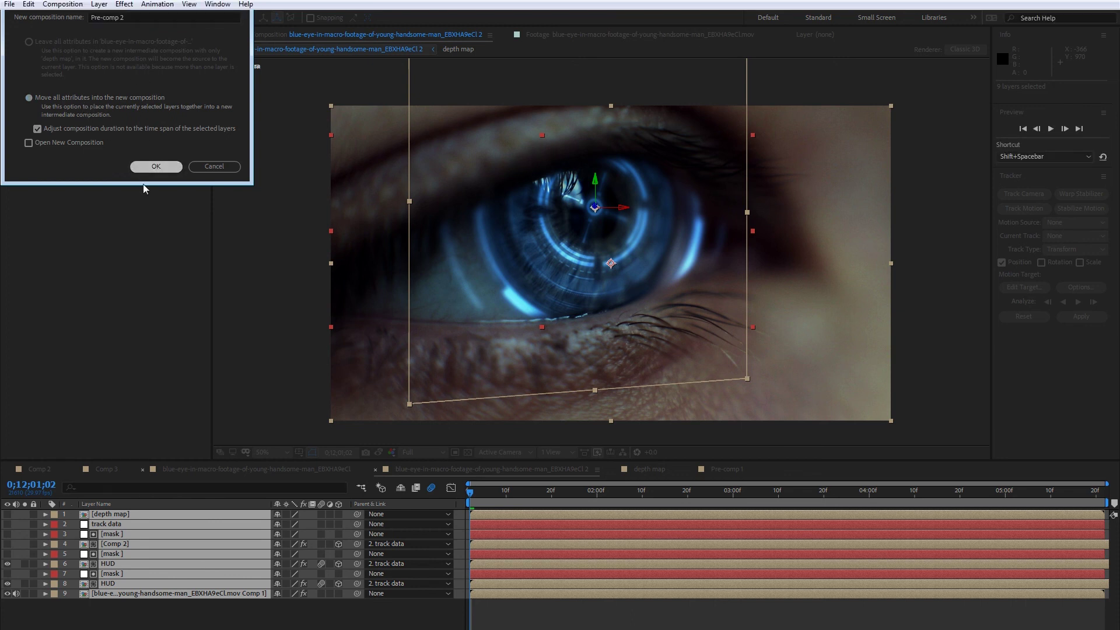
{"action": "left_click", "coordinate": [146, 167]}
{"action": "left_click", "coordinate": [147, 533]}
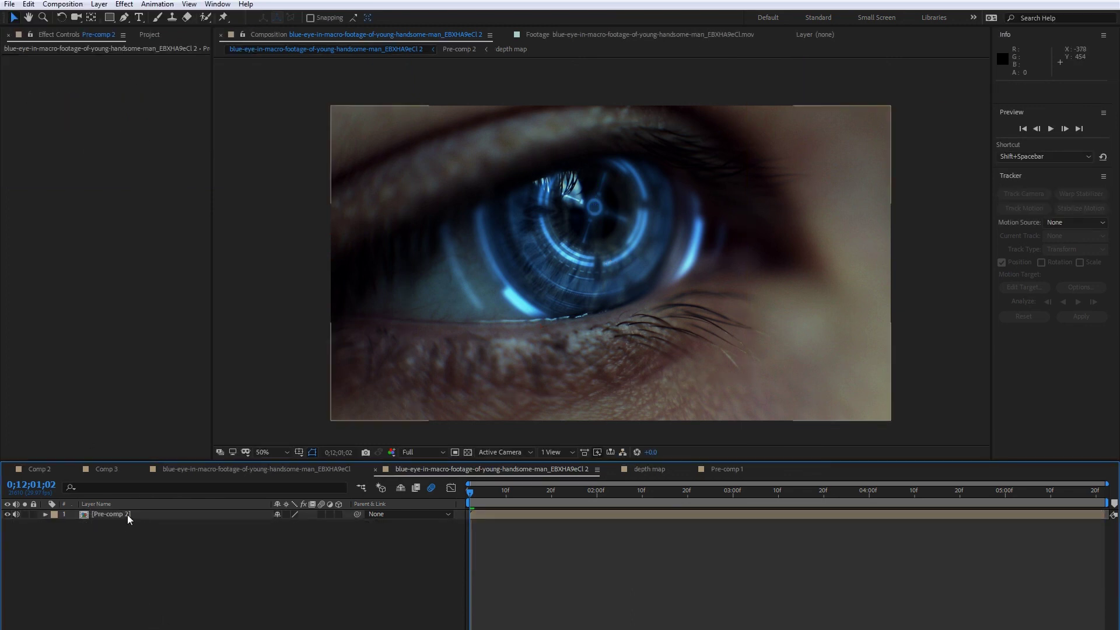
Step: Apply the Set Channels effect to the Pre-comp 2 layer
{"action": "left_click", "coordinate": [127, 515]}
{"action": "right_click", "coordinate": [127, 514]}
{"action": "mouse_move", "coordinate": [167, 365]}
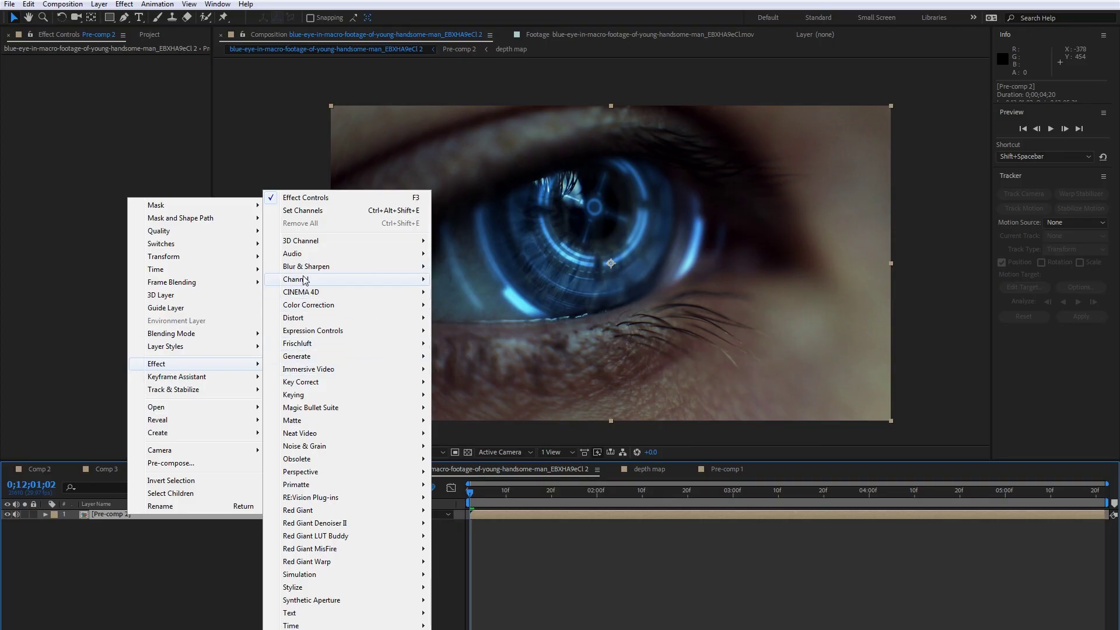
{"action": "mouse_move", "coordinate": [309, 281]}
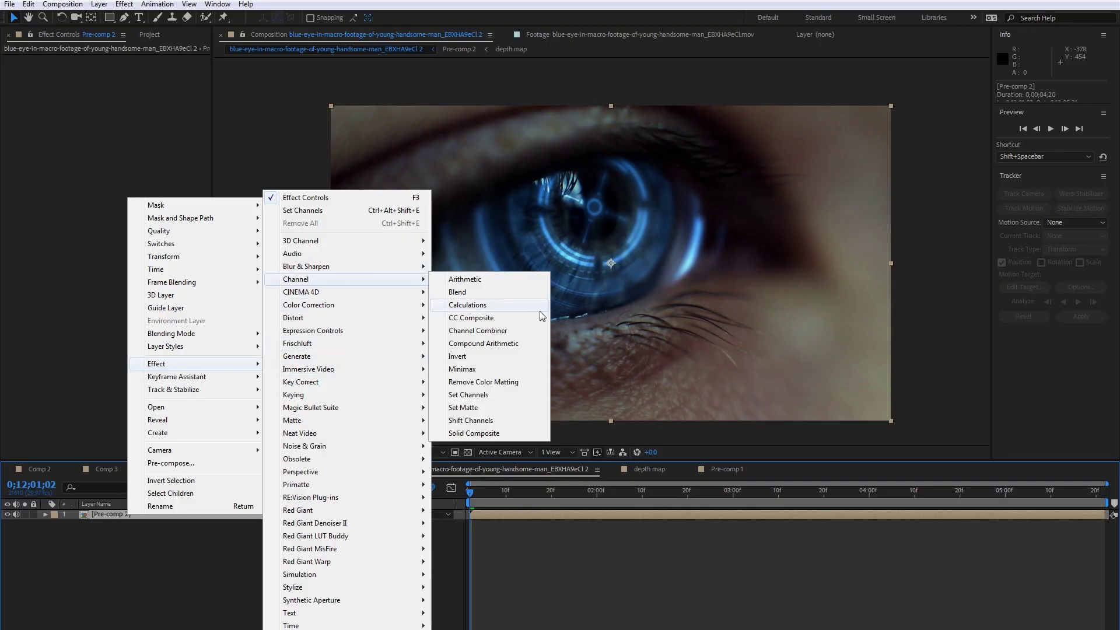
{"action": "left_click", "coordinate": [468, 395]}
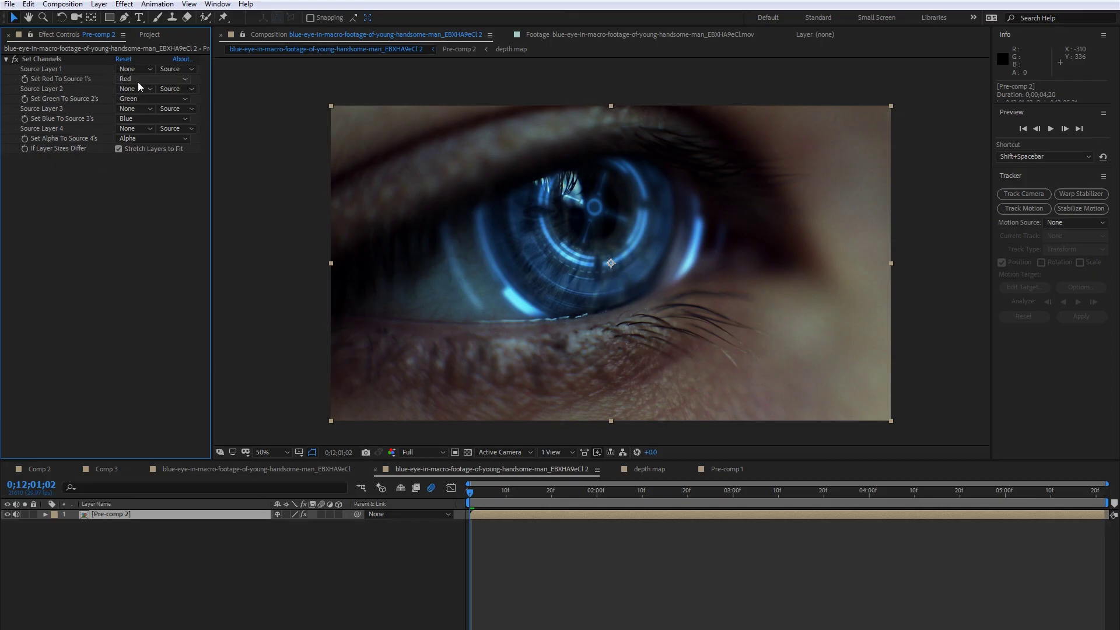
Step: Isolate the red channel in Set Channels by setting the green and blue sources to Off
{"action": "left_click", "coordinate": [125, 100]}
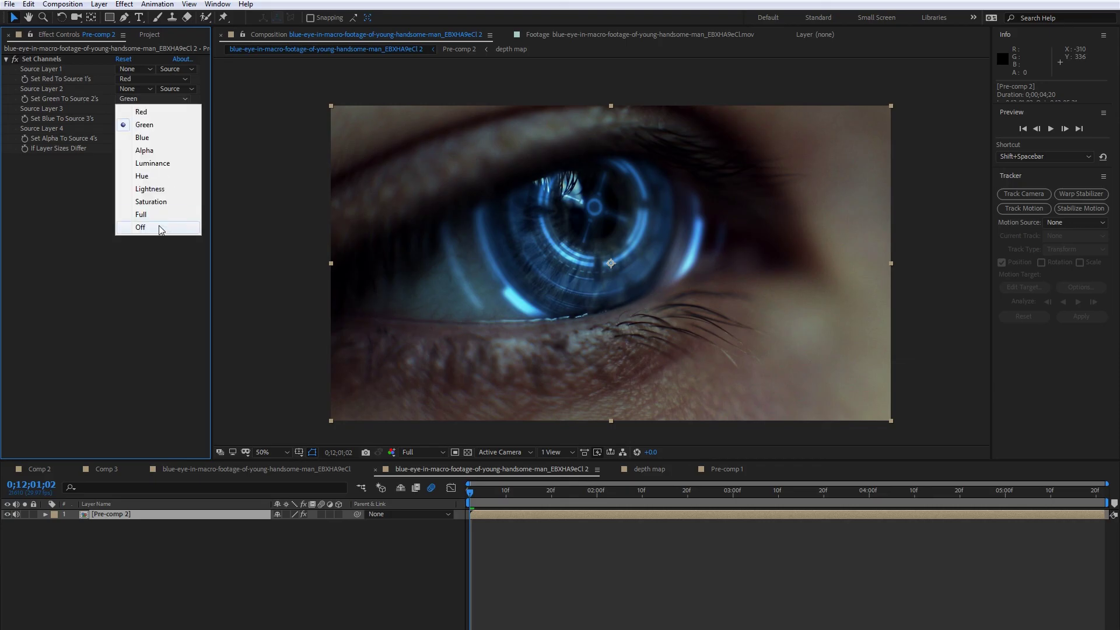
{"action": "left_click", "coordinate": [140, 227]}
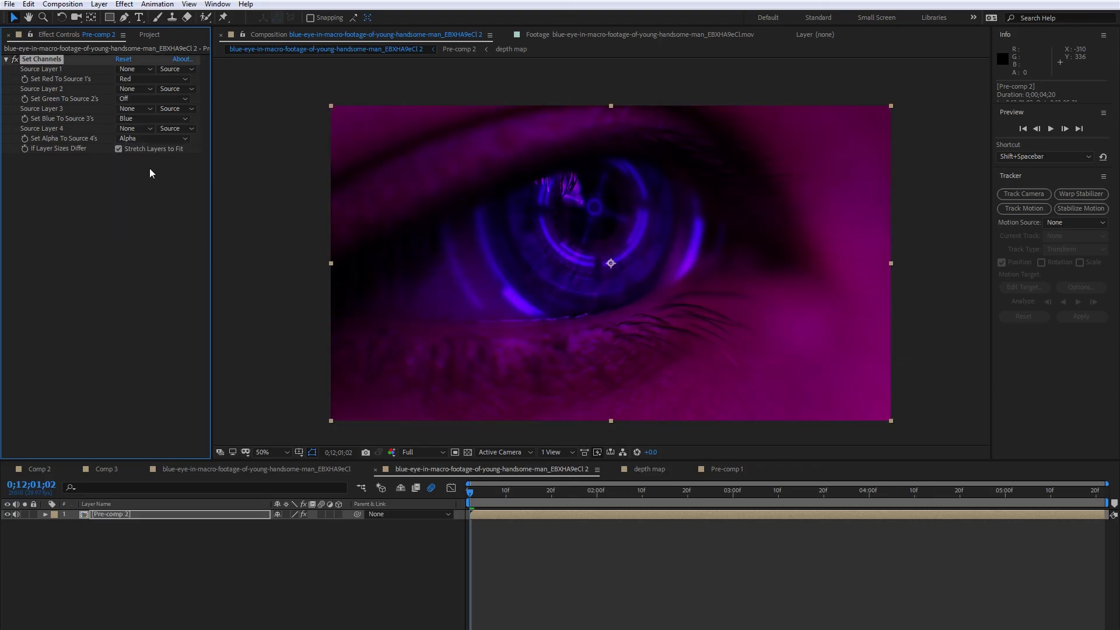
{"action": "left_click", "coordinate": [142, 120]}
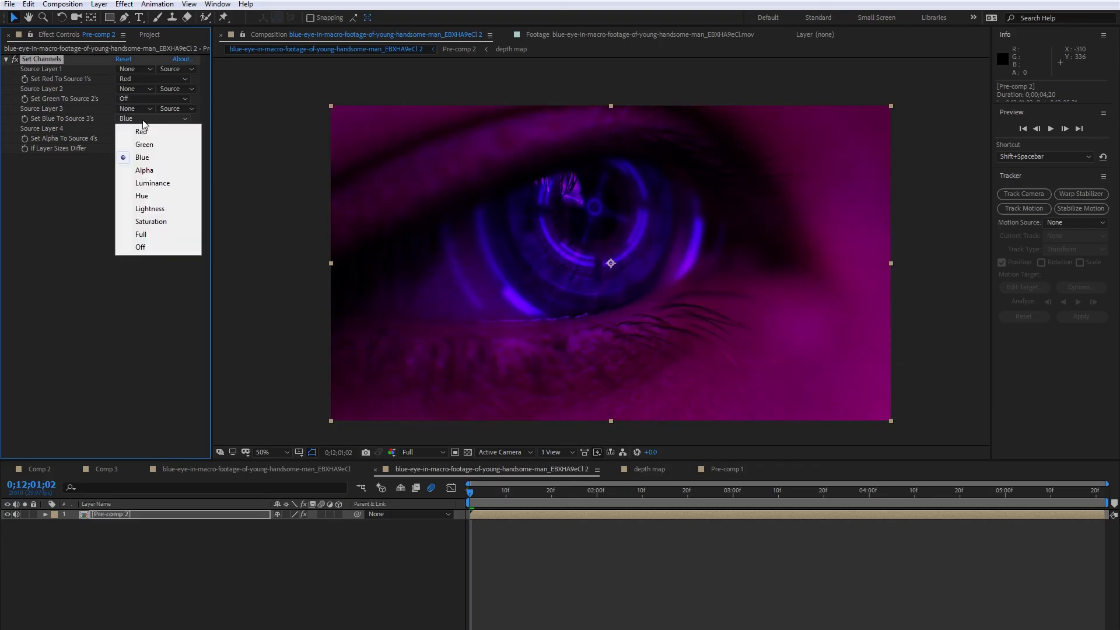
{"action": "left_click", "coordinate": [154, 247]}
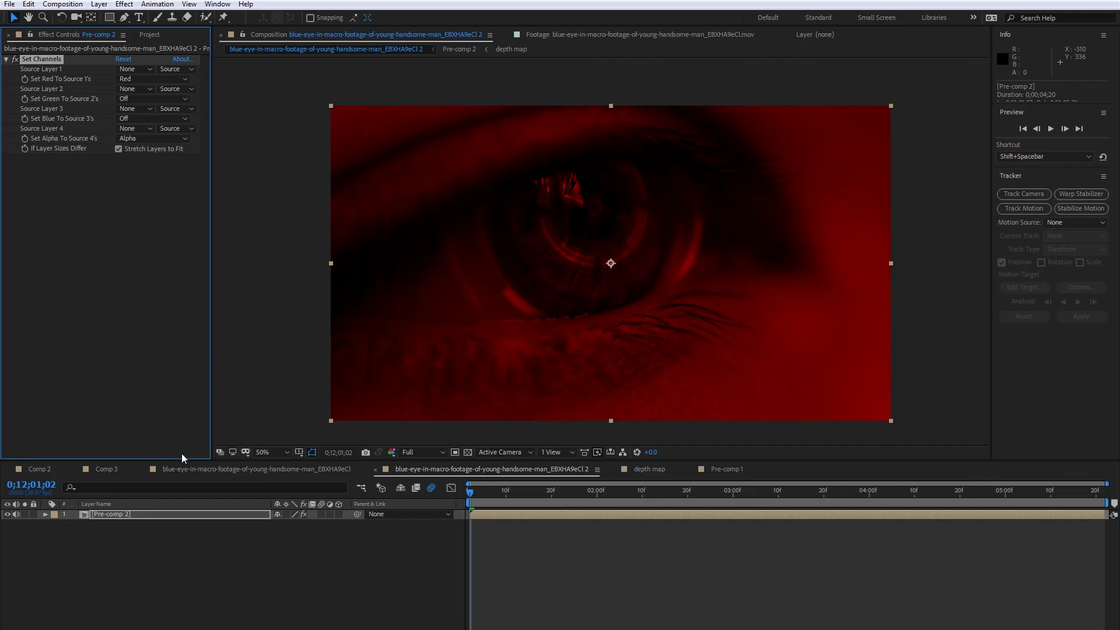
Step: Duplicate the red-channel layer and make the copy green-only, with green set to Green and red set to Off
{"action": "left_click", "coordinate": [127, 515]}
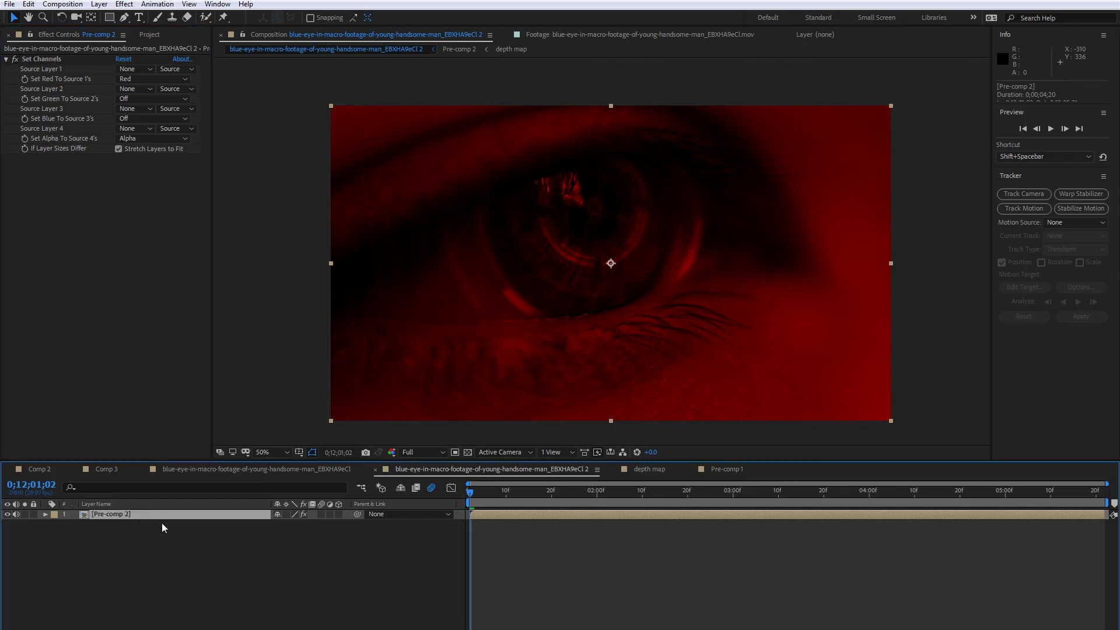
{"action": "key", "text": "ctrl+d"}
{"action": "left_click", "coordinate": [149, 99]}
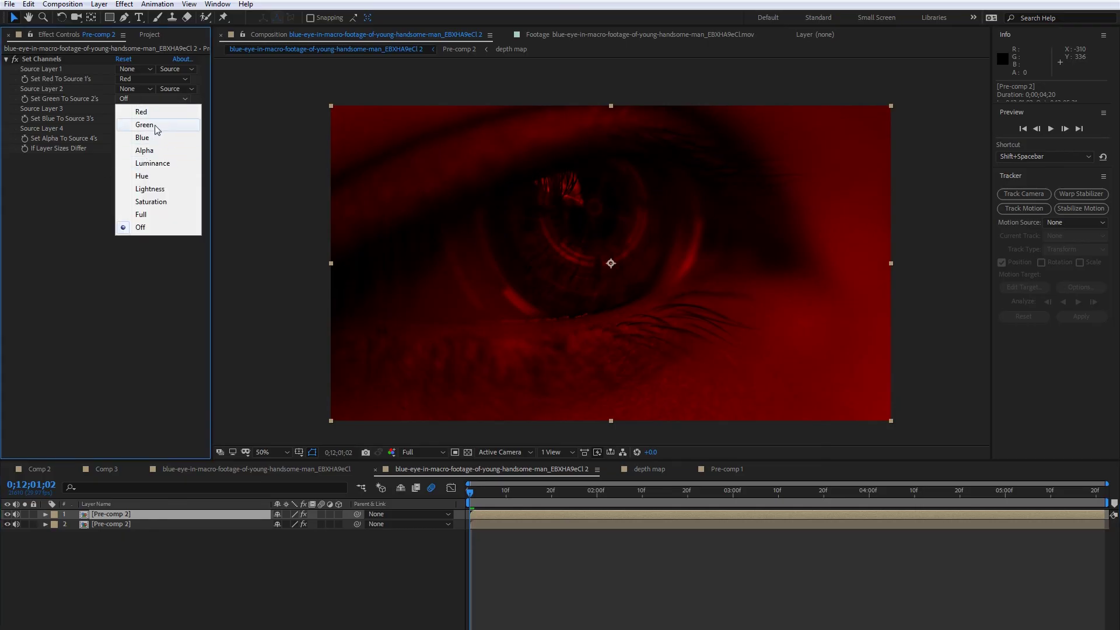
{"action": "left_click", "coordinate": [146, 125]}
{"action": "left_click", "coordinate": [133, 79]}
{"action": "left_click", "coordinate": [142, 207]}
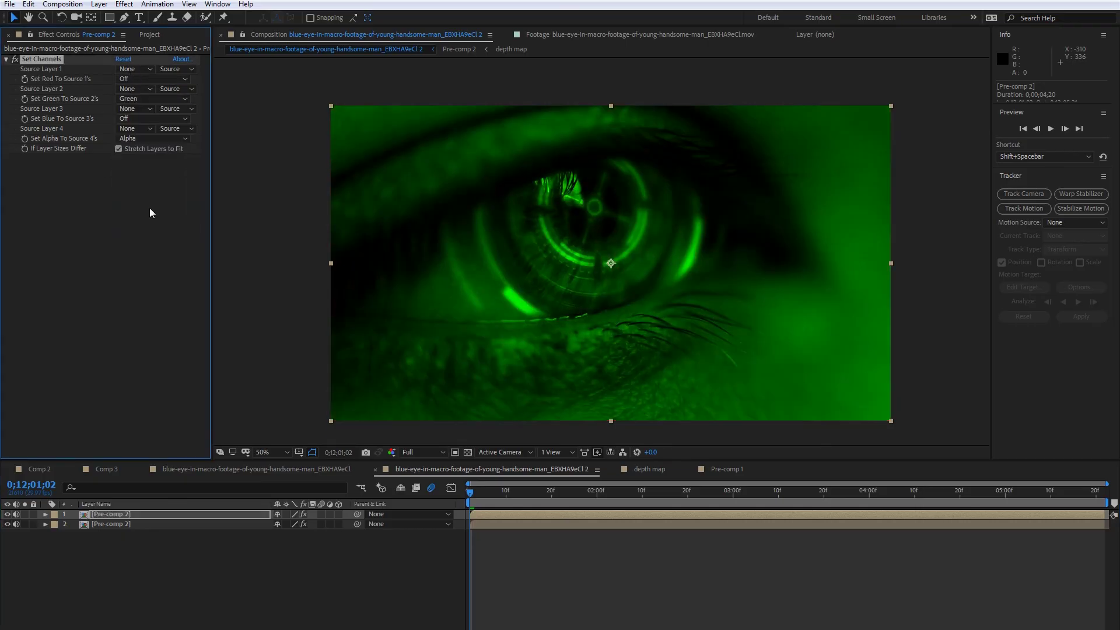
Step: Duplicate the green-channel layer and make the copy blue-only, with green set to Off and blue set to Blue
{"action": "key", "text": "ctrl+d"}
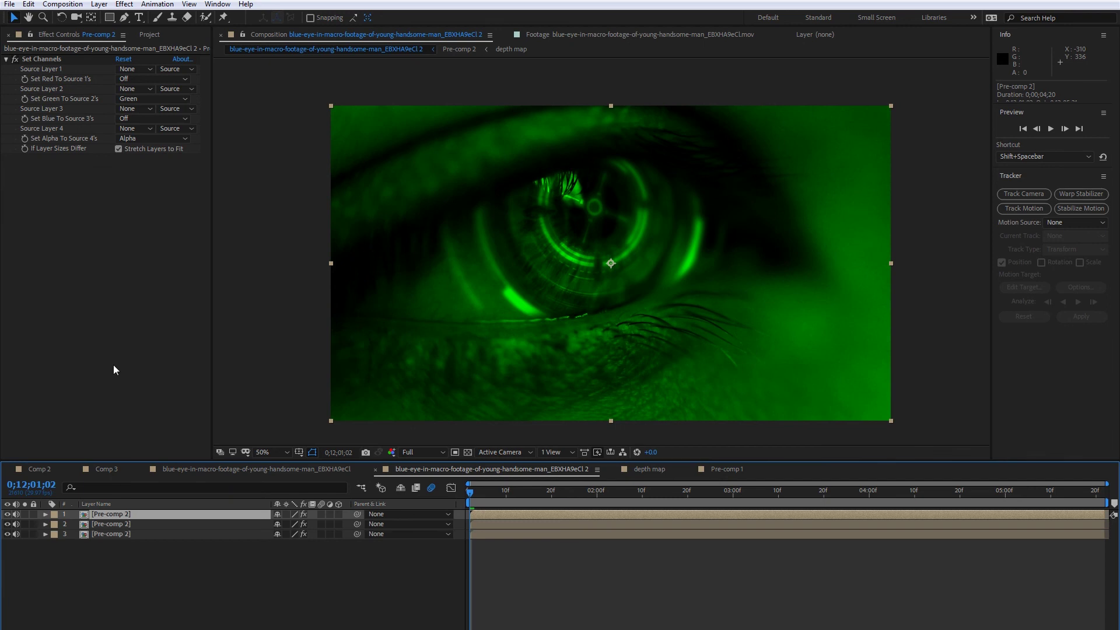
{"action": "left_click", "coordinate": [145, 97]}
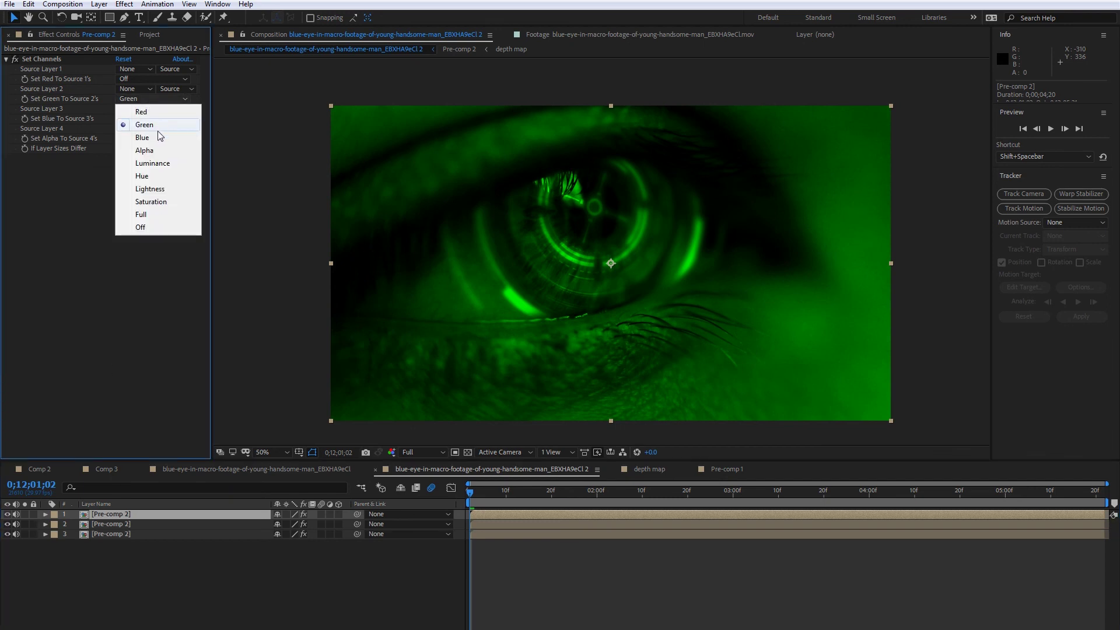
{"action": "left_click", "coordinate": [146, 227]}
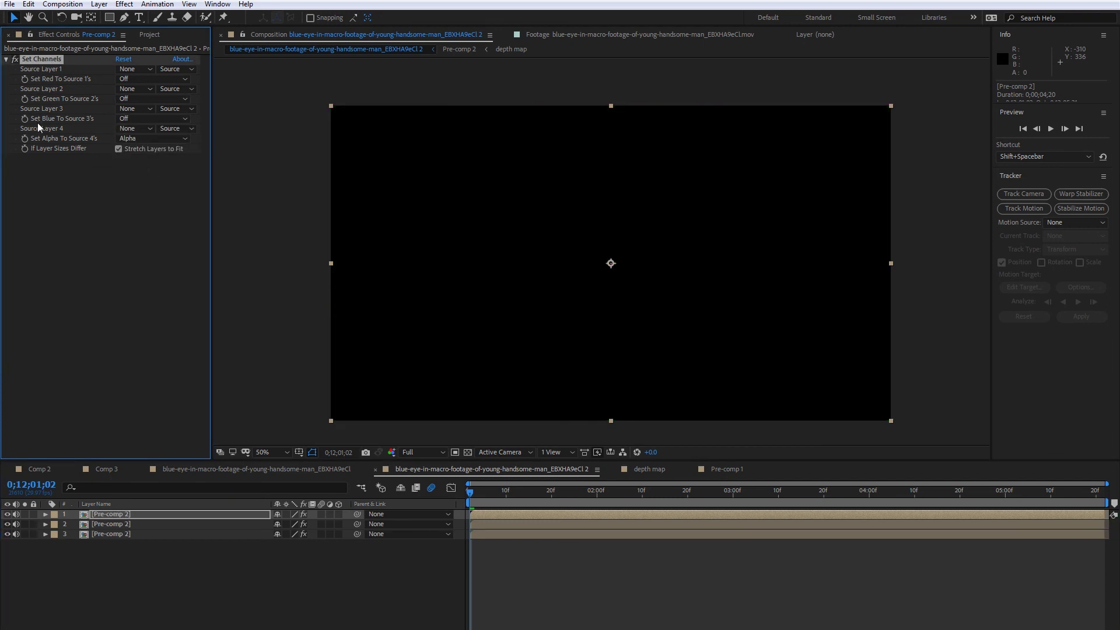
{"action": "left_click", "coordinate": [146, 121]}
{"action": "left_click", "coordinate": [155, 152]}
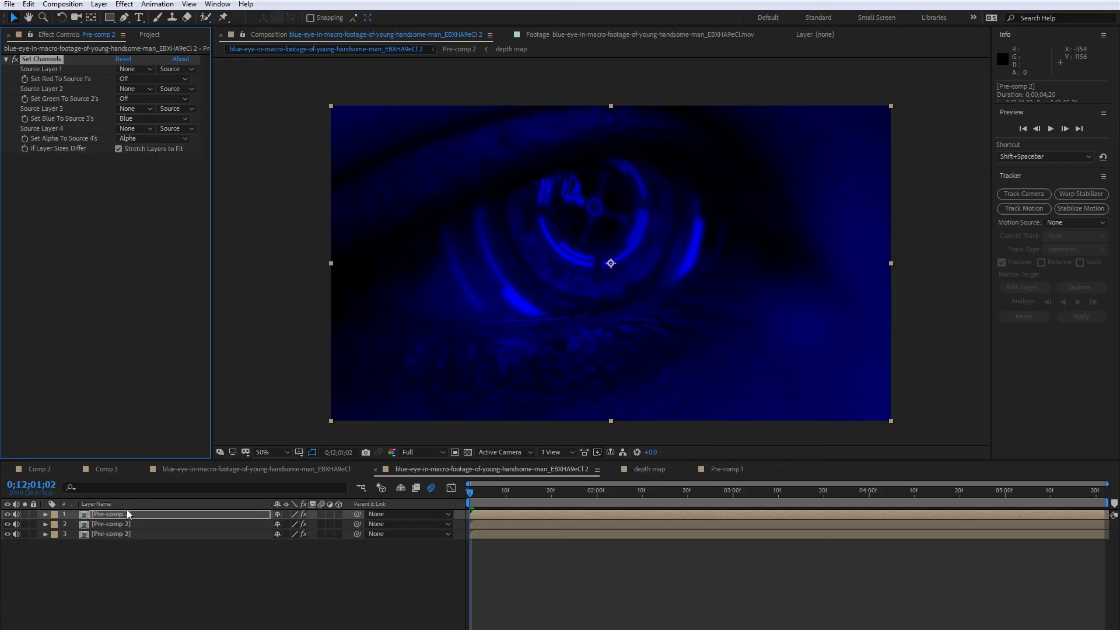
Step: Set the blending mode of the blue-channel and green-channel layers to Add
{"action": "left_click", "coordinate": [117, 526], "text": "ctrl"}
{"action": "key", "text": "F4"}
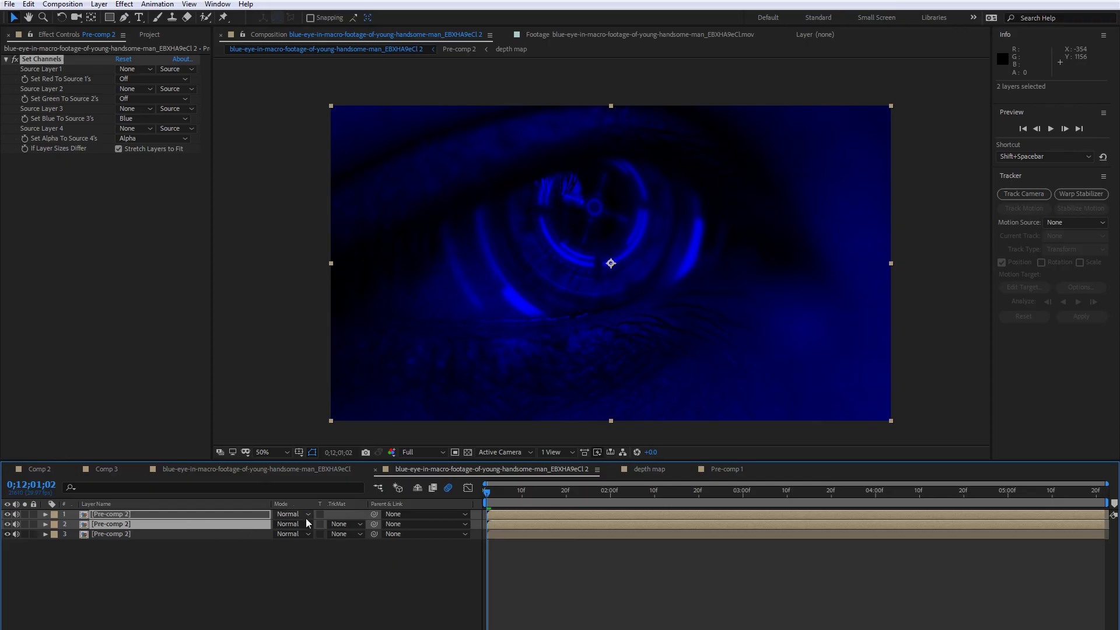
{"action": "left_click", "coordinate": [292, 517]}
{"action": "left_click", "coordinate": [298, 118]}
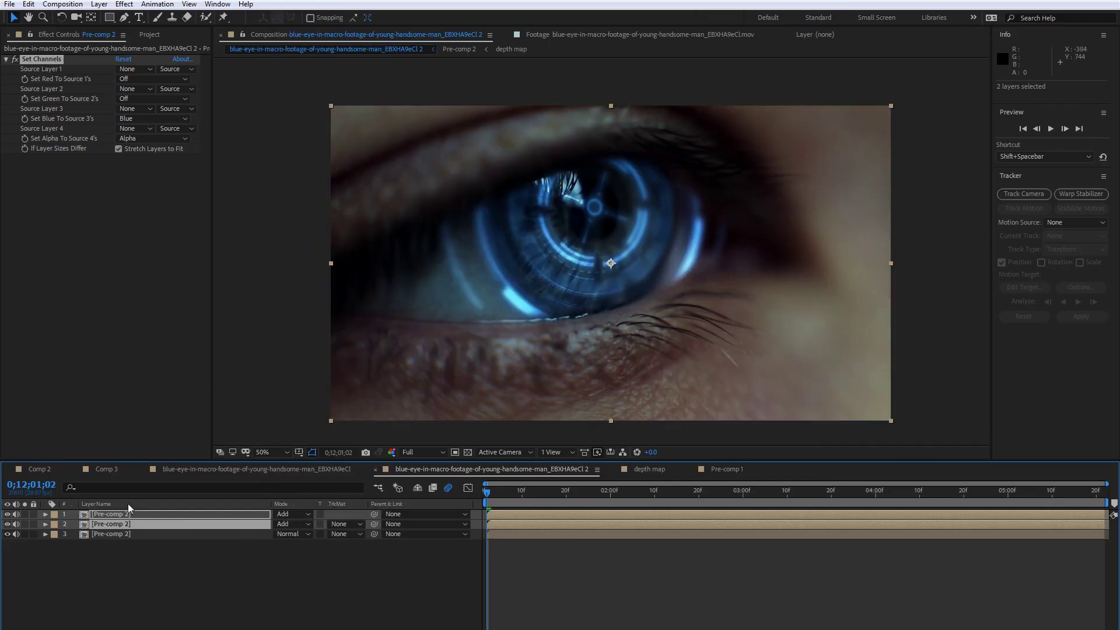
{"action": "left_click", "coordinate": [94, 534]}
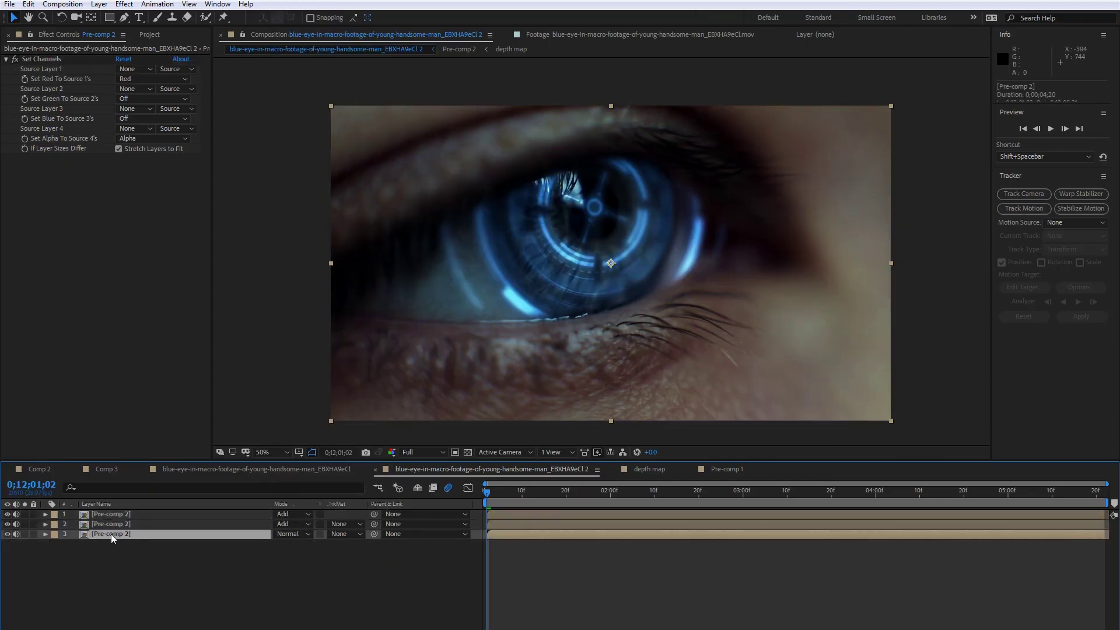
{"action": "left_click", "coordinate": [130, 566]}
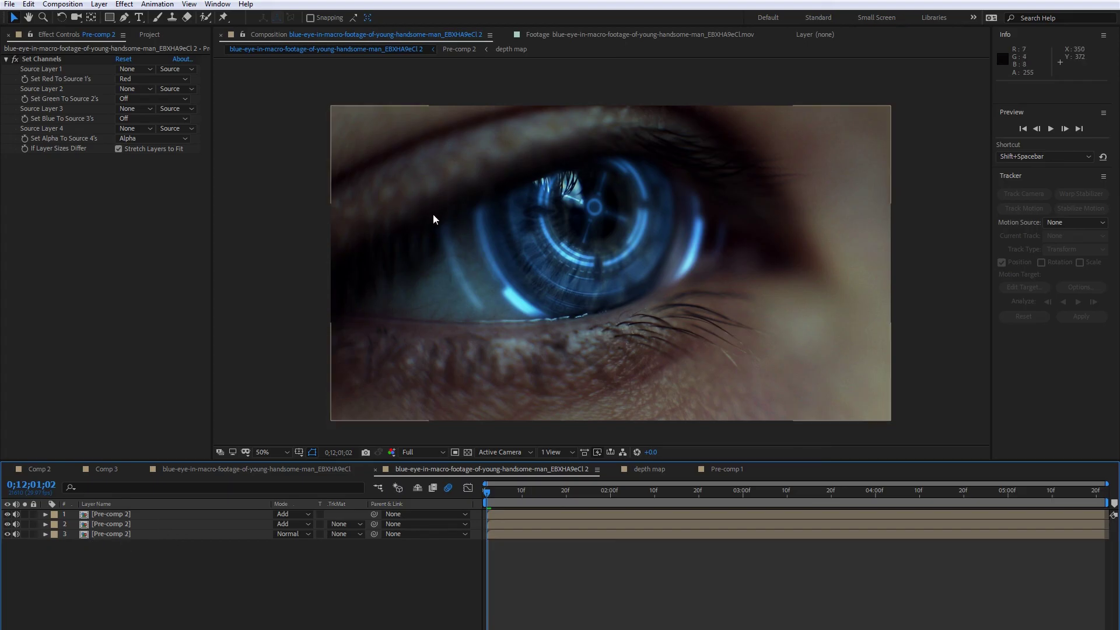
Step: Reveal the Scale of the green-channel and blue-channel layers and set the green layer's Scale to 101%
{"action": "left_click", "coordinate": [124, 526]}
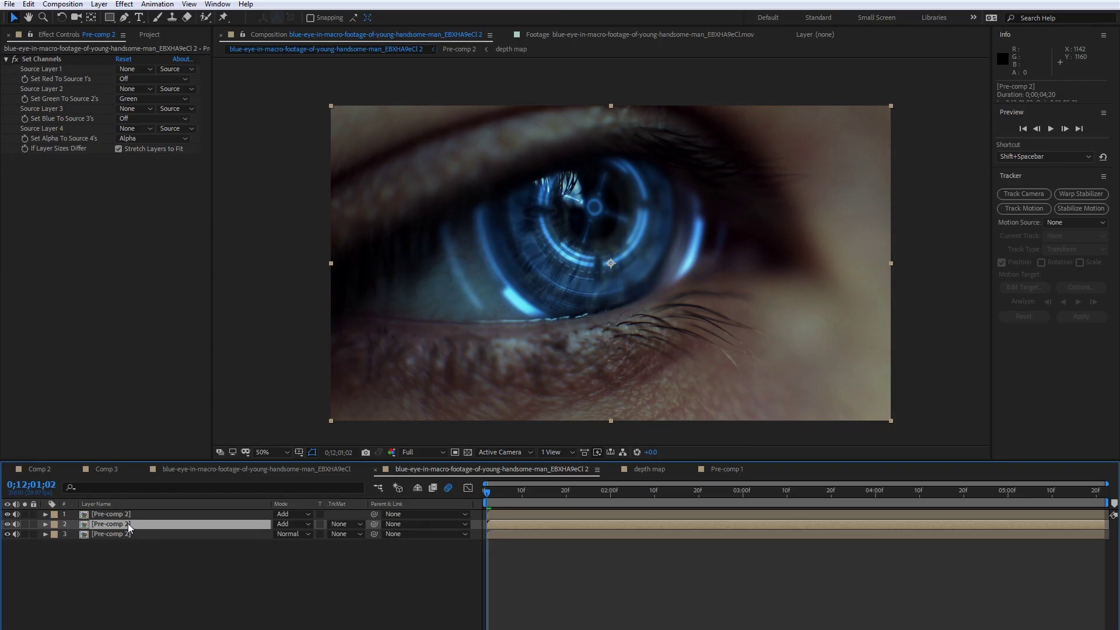
{"action": "key", "text": "s"}
{"action": "left_click", "coordinate": [134, 516]}
{"action": "key", "text": "s"}
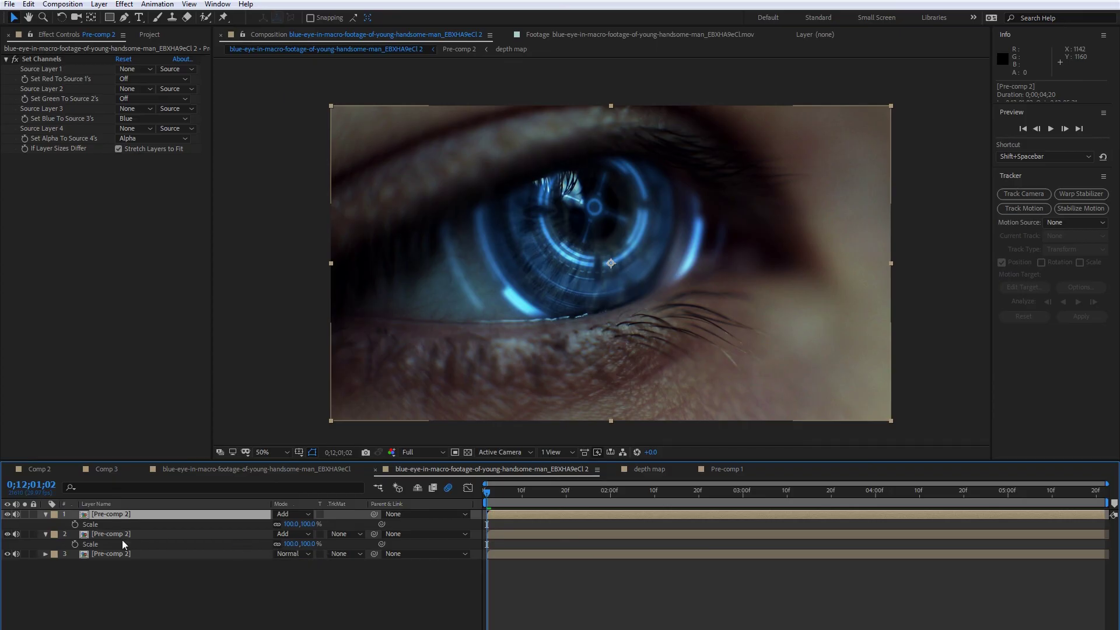
{"action": "left_click", "coordinate": [126, 534]}
{"action": "left_click", "coordinate": [299, 542]}
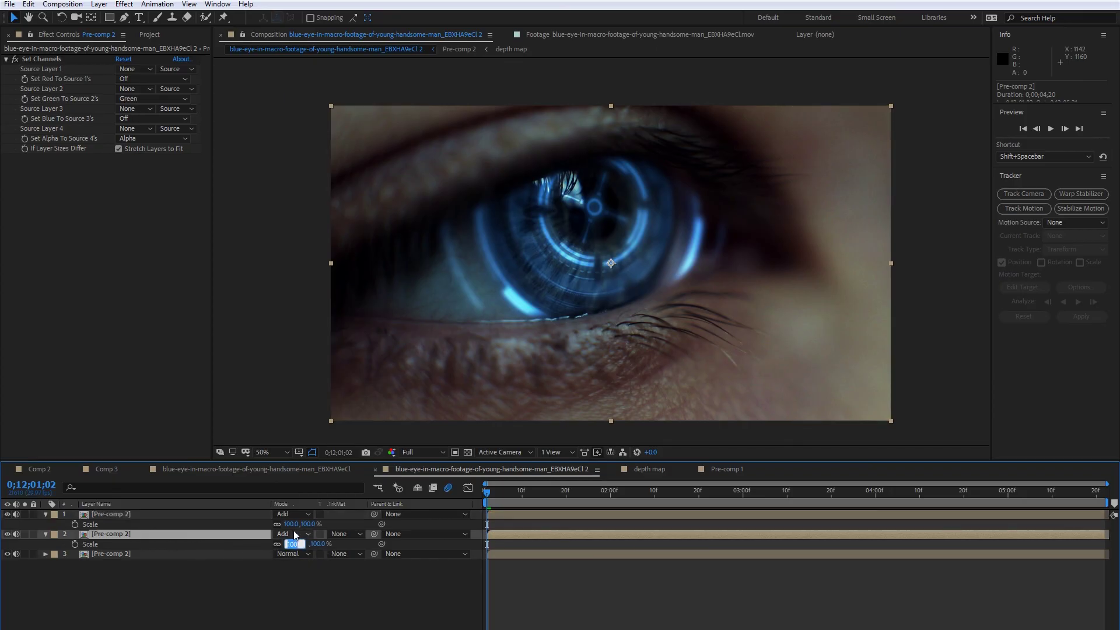
{"action": "type", "text": "101"}
{"action": "key", "text": "Return"}
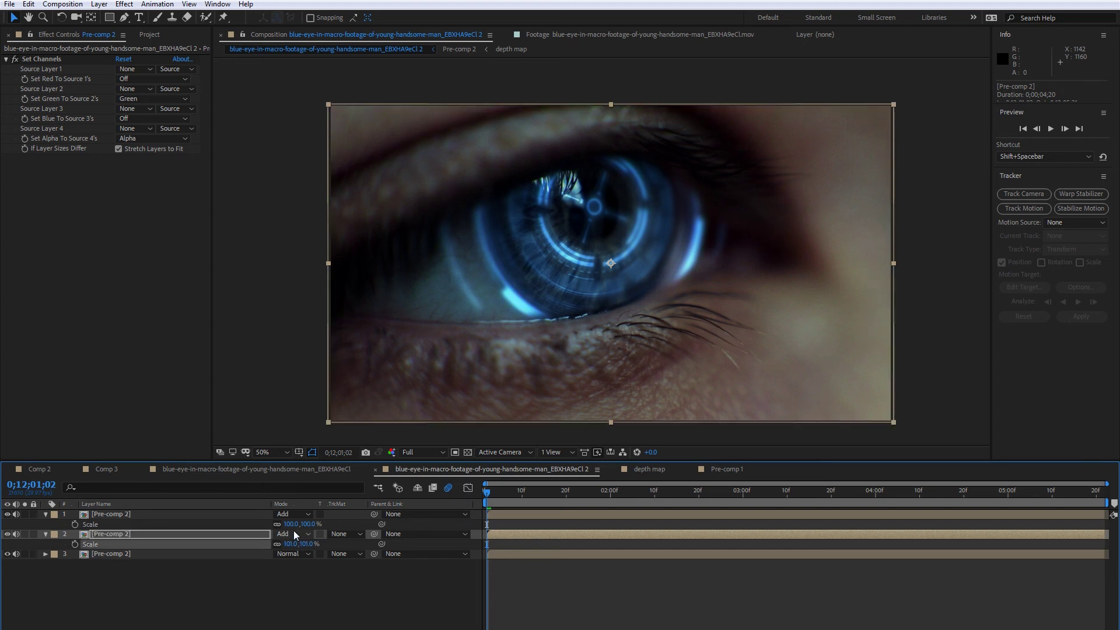
Step: Set the blue-channel layer's Scale to 102%
{"action": "left_click", "coordinate": [108, 514]}
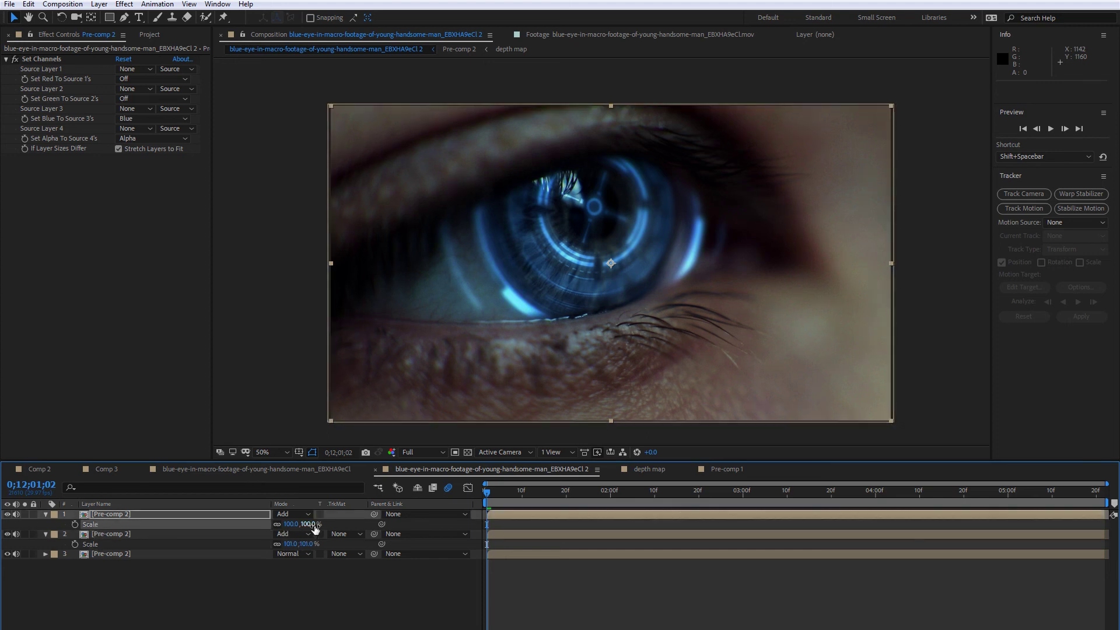
{"action": "left_click", "coordinate": [293, 524]}
{"action": "type", "text": "102"}
{"action": "key", "text": "Return"}
{"action": "left_click", "coordinate": [222, 583]}
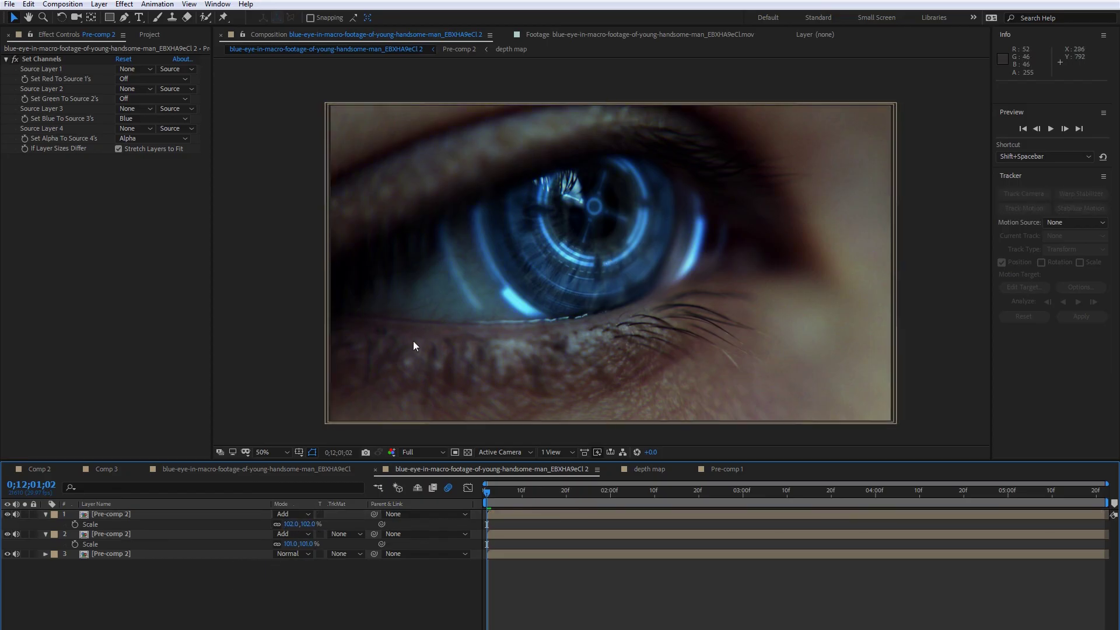
Step: Try a Scale of 105% on the green-channel layer and undo the change
{"action": "left_click", "coordinate": [292, 544]}
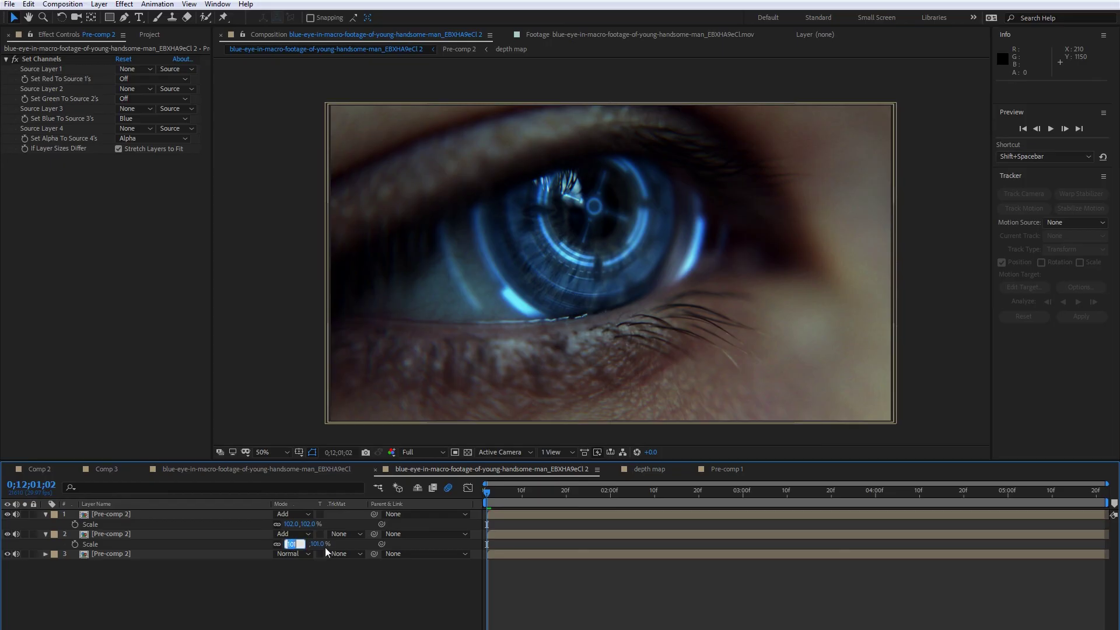
{"action": "type", "text": "105"}
{"action": "key", "text": "Return"}
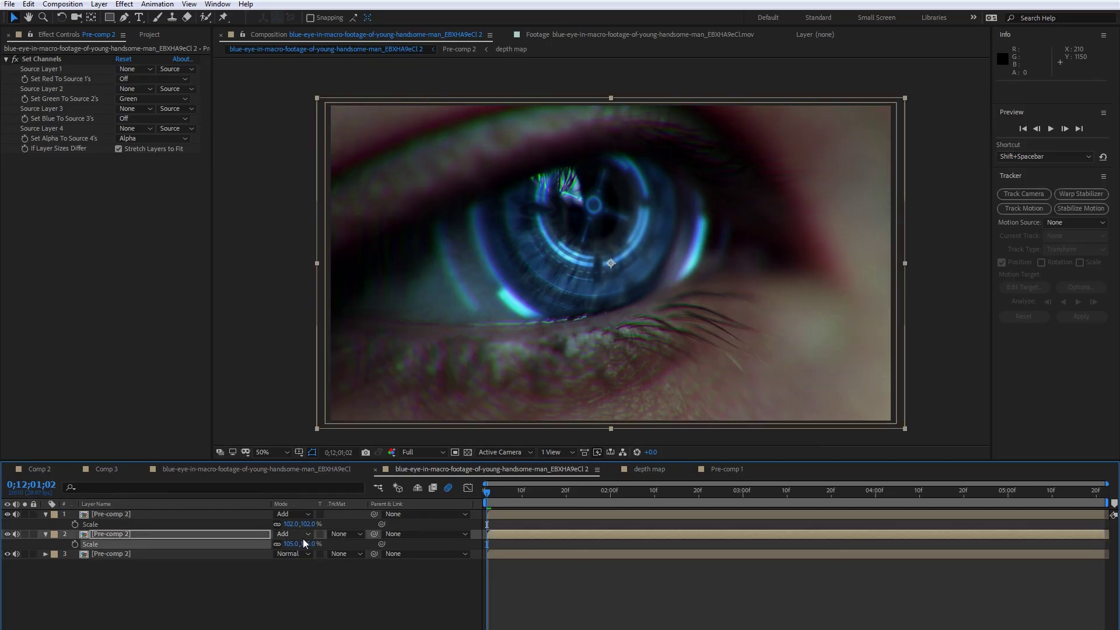
{"action": "key", "text": "ctrl+z"}
Step: Set the blue-channel layer's Scale to 105% and the green-channel layer's Scale to 102.5%
{"action": "left_click", "coordinate": [293, 524]}
{"action": "type", "text": "105"}
{"action": "key", "text": "Return"}
{"action": "left_click", "coordinate": [289, 544]}
{"action": "type", "text": "102"}
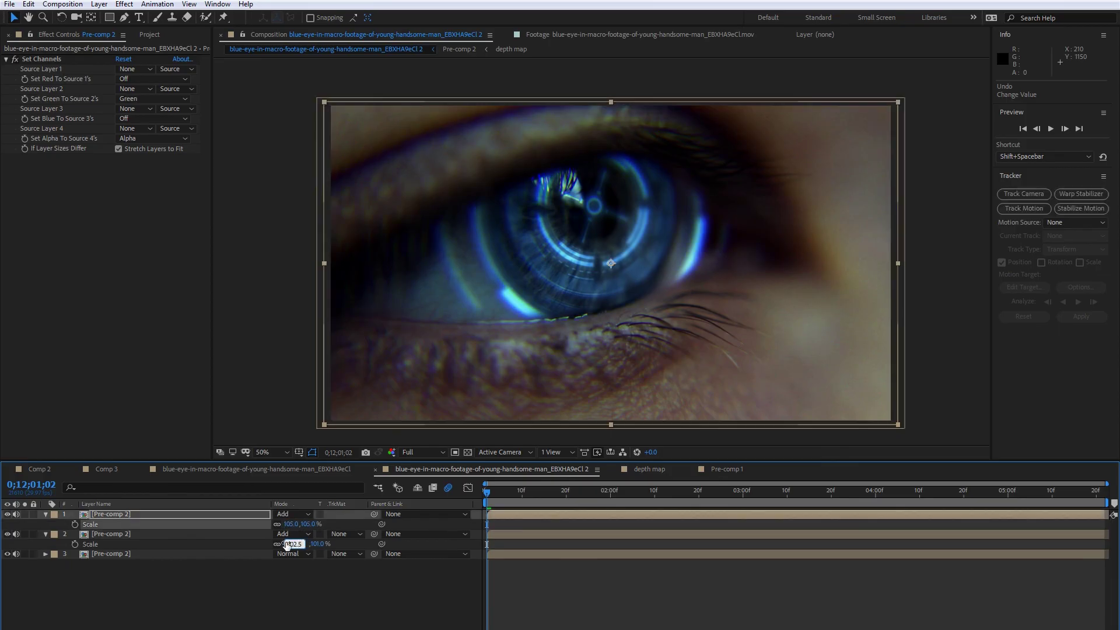
{"action": "type", "text": ".5"}
{"action": "key", "text": "Return"}
{"action": "left_click", "coordinate": [254, 598]}
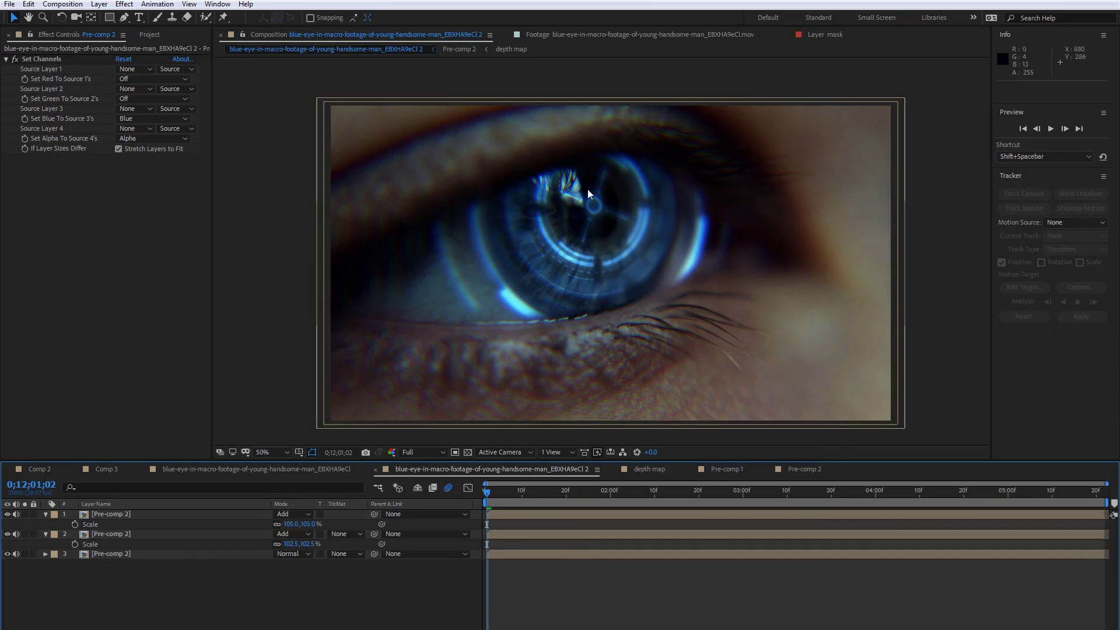
Step: Copy the mask layer above Comp 2 inside Pre-comp 2 and paste it into the main eye composition
{"action": "double_click", "coordinate": [103, 513]}
{"action": "left_click", "coordinate": [114, 531]}
{"action": "key", "text": "ctrl+c"}
{"action": "left_click", "coordinate": [180, 468]}
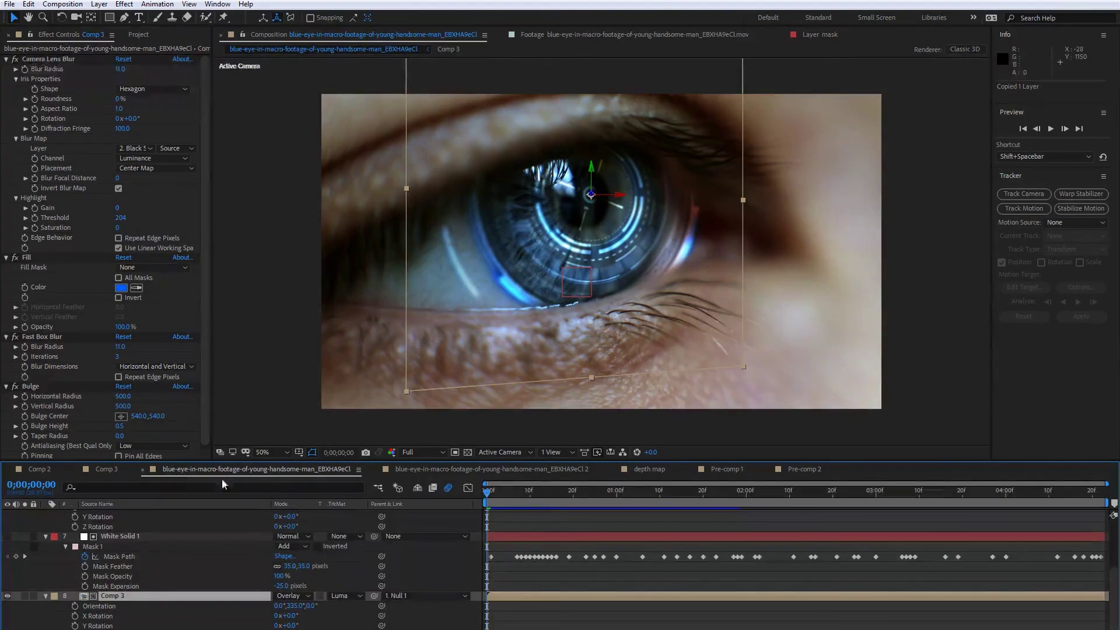
{"action": "left_click", "coordinate": [436, 470]}
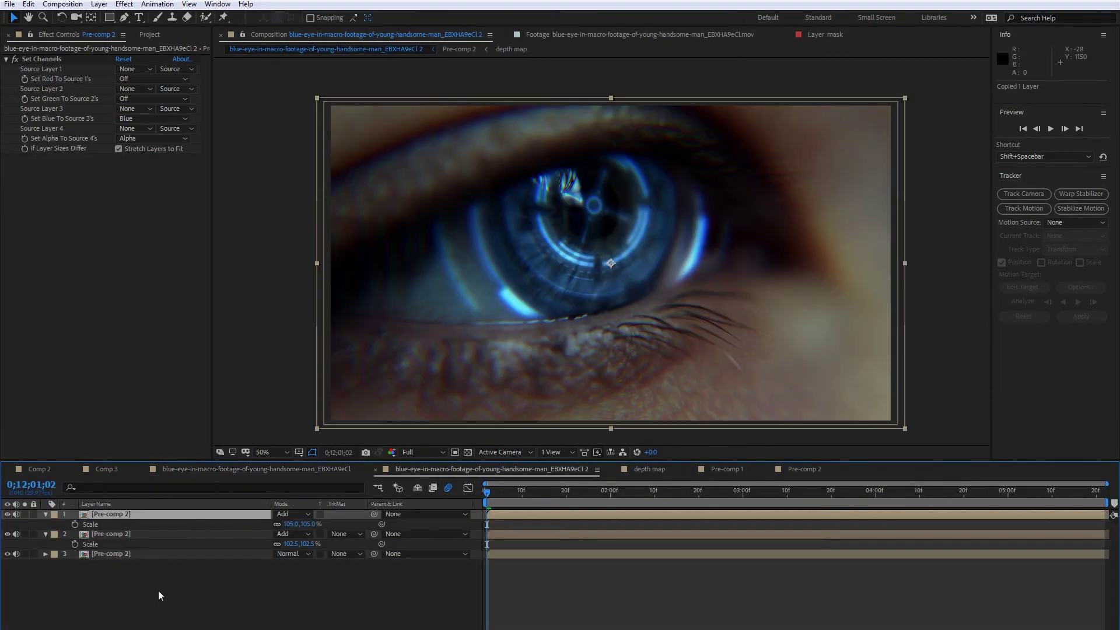
{"action": "key", "text": "ctrl+v"}
Step: Duplicate the red-channel Pre-comp 2 layer below the green-channel layer
{"action": "left_click", "coordinate": [133, 565]}
{"action": "key", "text": "ctrl+d"}
{"action": "key", "text": "Caps_Lock"}
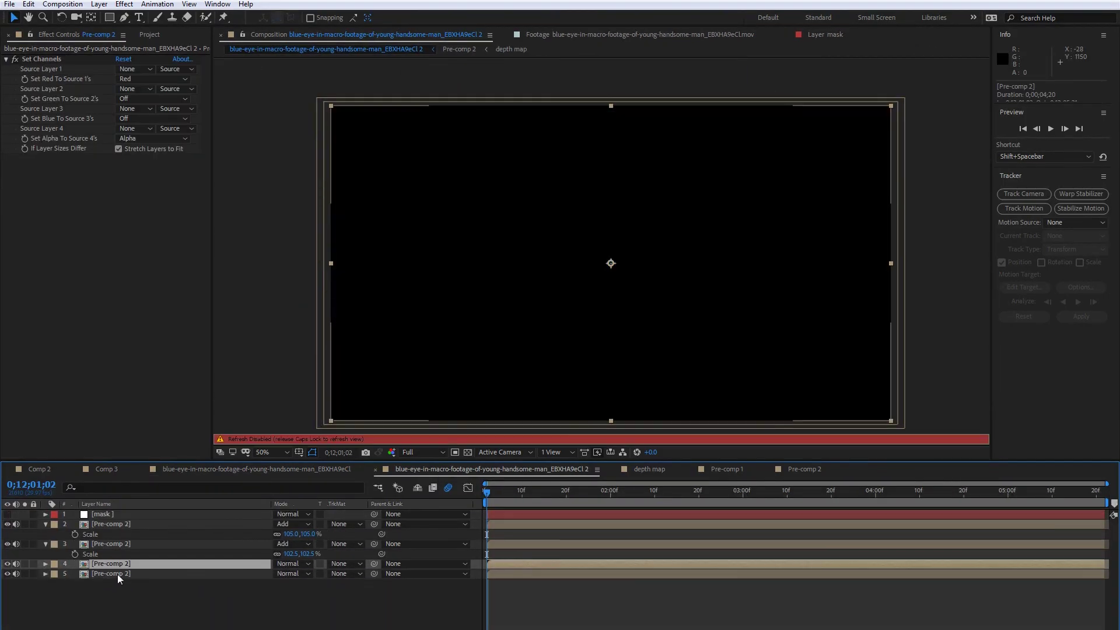
{"action": "key", "text": "Caps_Lock"}
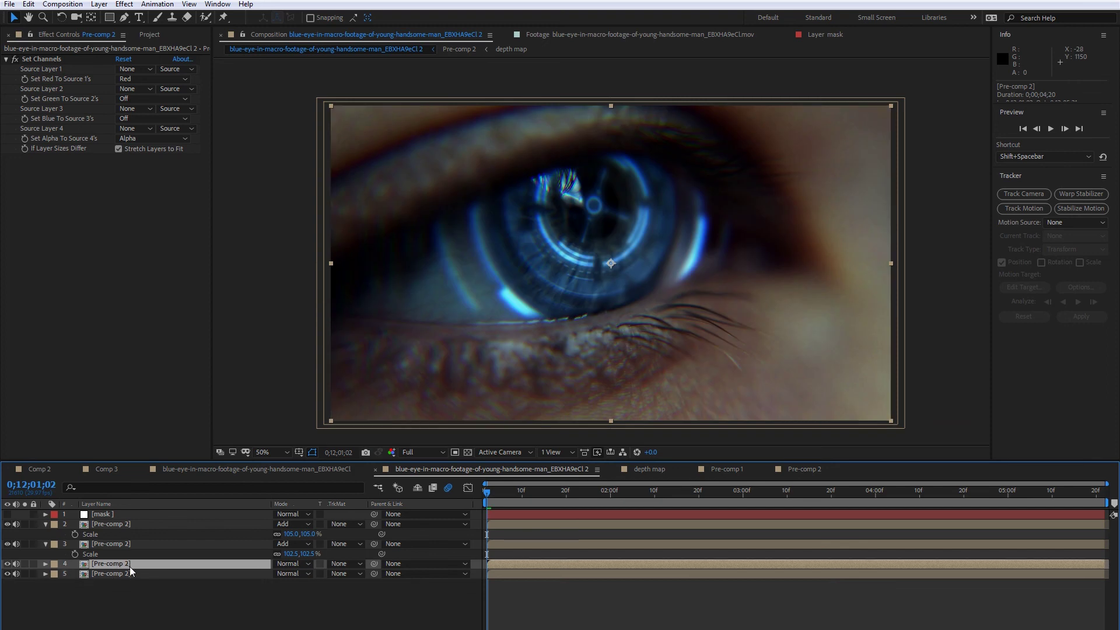
Step: Remove Set Channels from the bottommost Pre-comp 2 layer and pre-compose the three colour-channel layers above it, moving all attributes into the new composition
{"action": "left_click", "coordinate": [117, 575]}
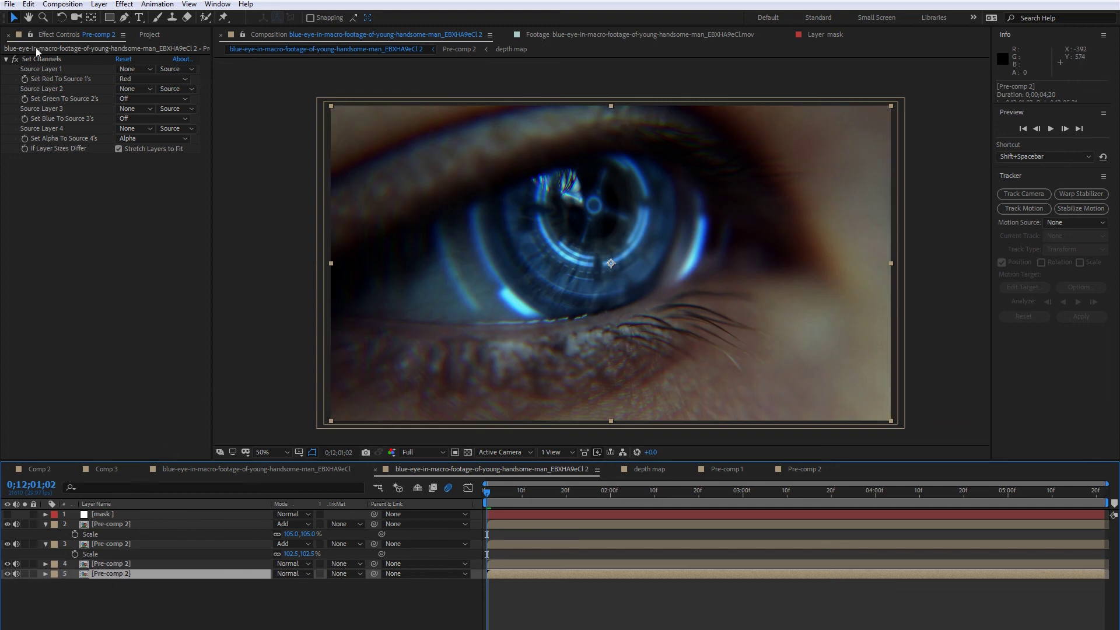
{"action": "left_click", "coordinate": [120, 564]}
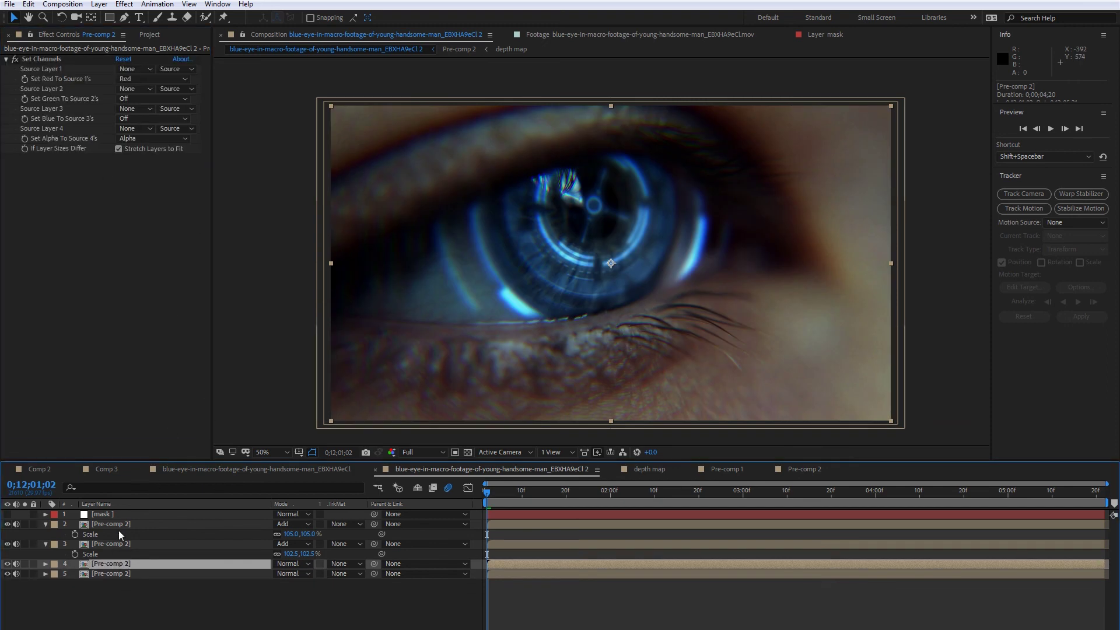
{"action": "left_click", "coordinate": [120, 524], "text": "shift"}
{"action": "right_click", "coordinate": [120, 529]}
{"action": "left_click", "coordinate": [140, 475]}
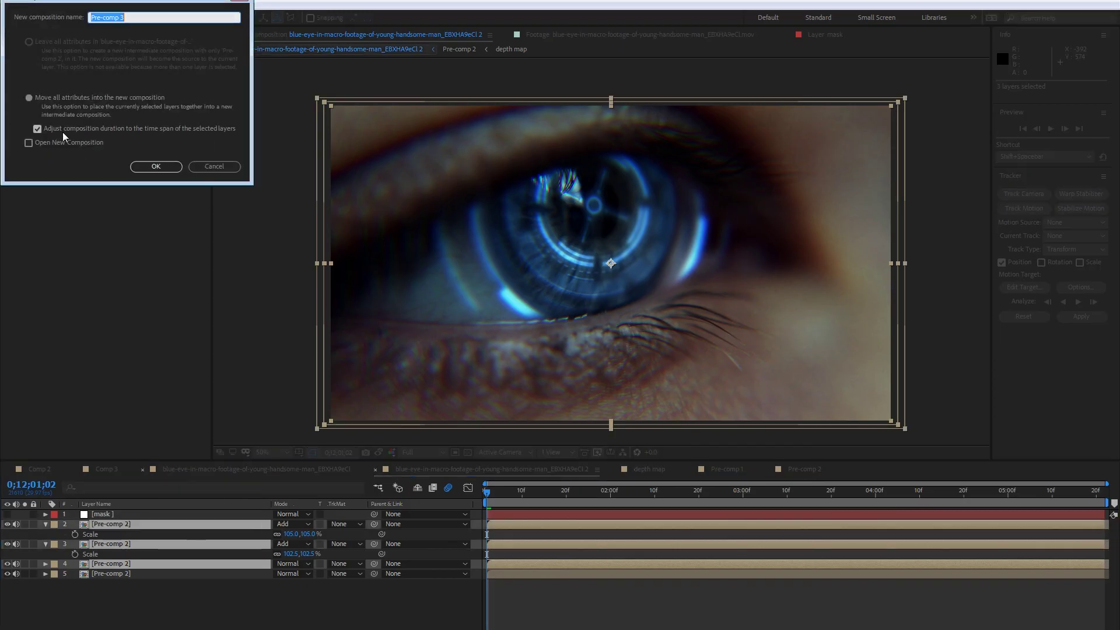
{"action": "left_click", "coordinate": [156, 166]}
Step: Set the track matte of the pre-composed colour-channel layer to Luma Matte, using the mask layer above it
{"action": "left_click", "coordinate": [109, 516]}
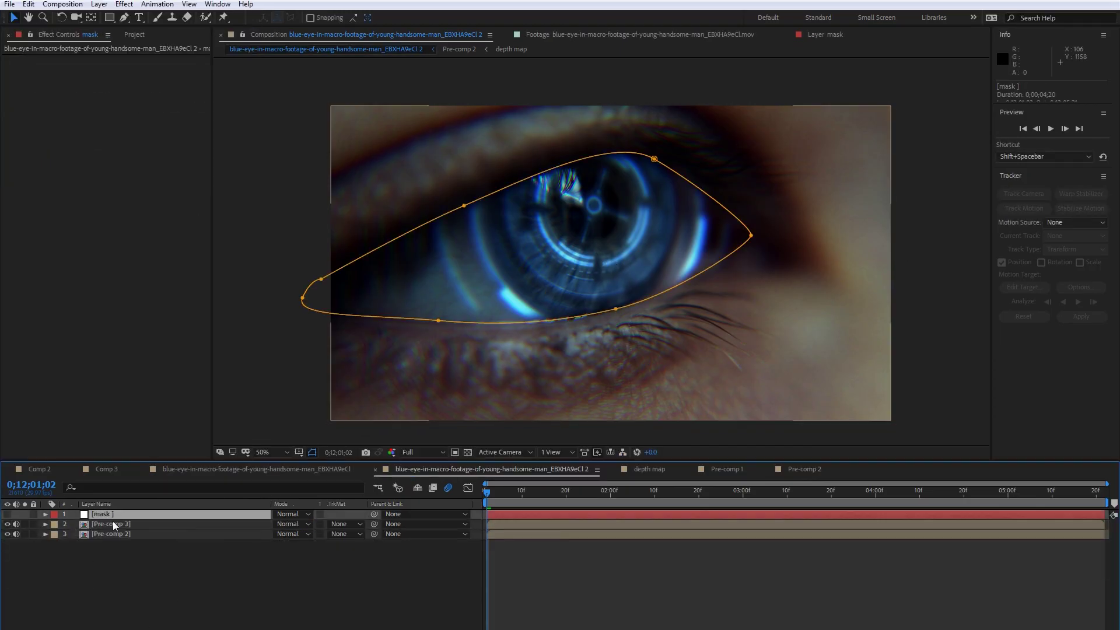
{"action": "left_click", "coordinate": [346, 524]}
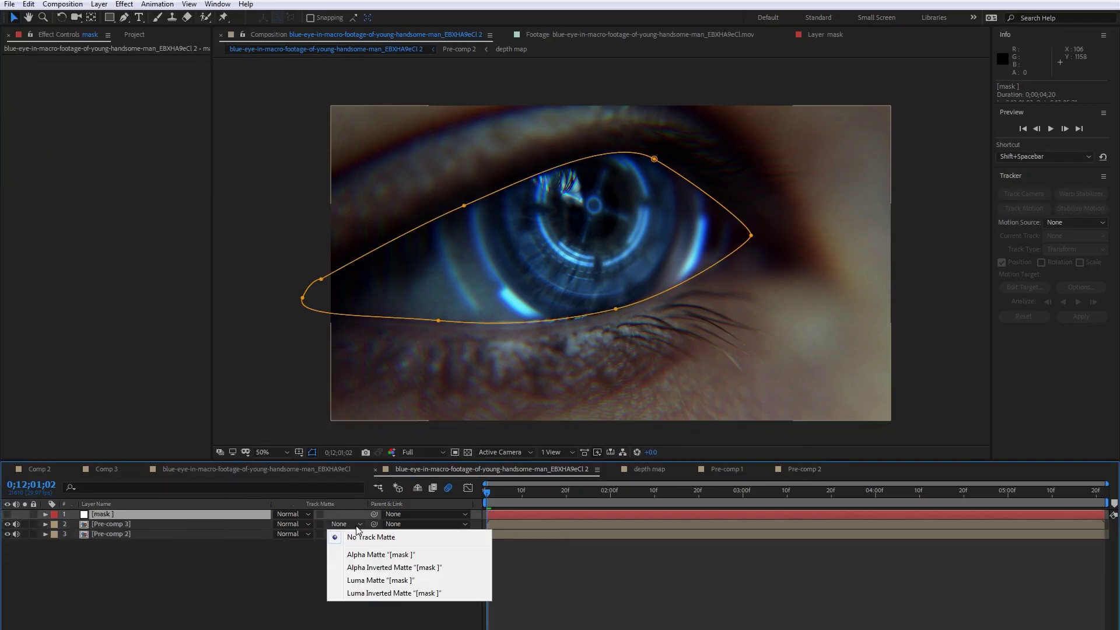
{"action": "left_click", "coordinate": [376, 580]}
{"action": "left_click", "coordinate": [167, 585]}
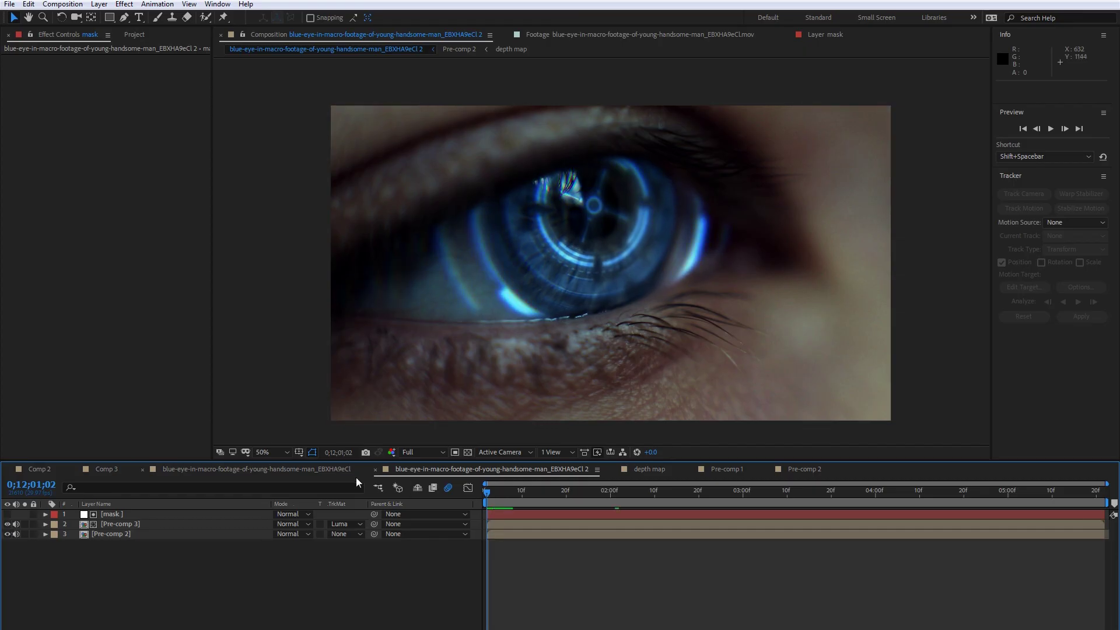
Step: Preview the shot and scrub through to 0;12;05;00 to examine the masked chromatic aberration around the iris
{"action": "key", "text": "space"}
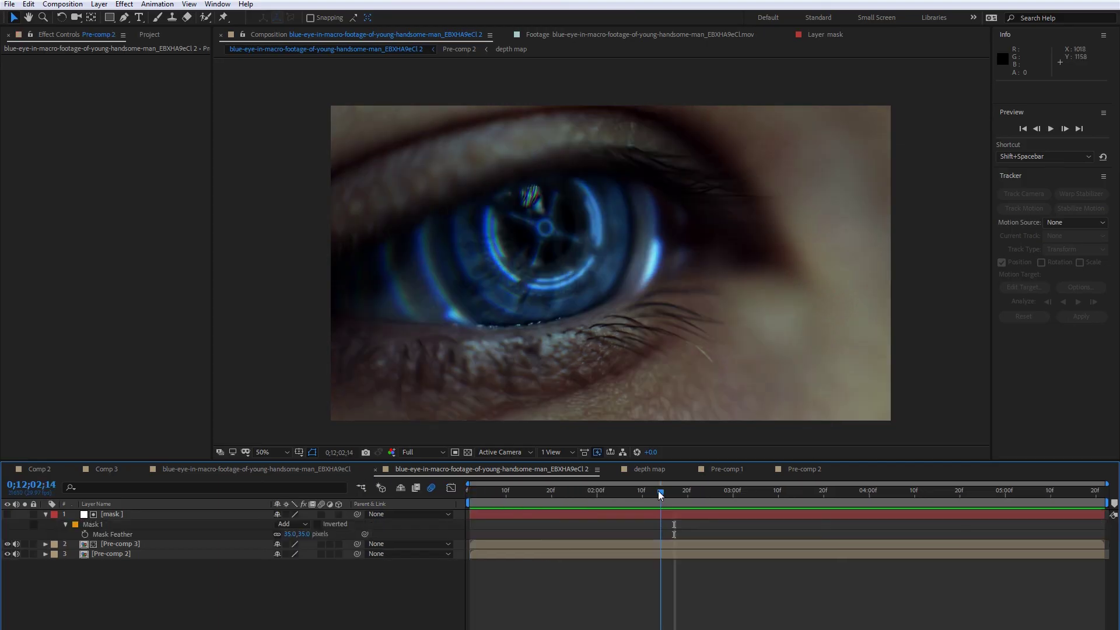
{"action": "left_click_drag", "start_coordinate": [660, 491], "coordinate": [678, 491]}
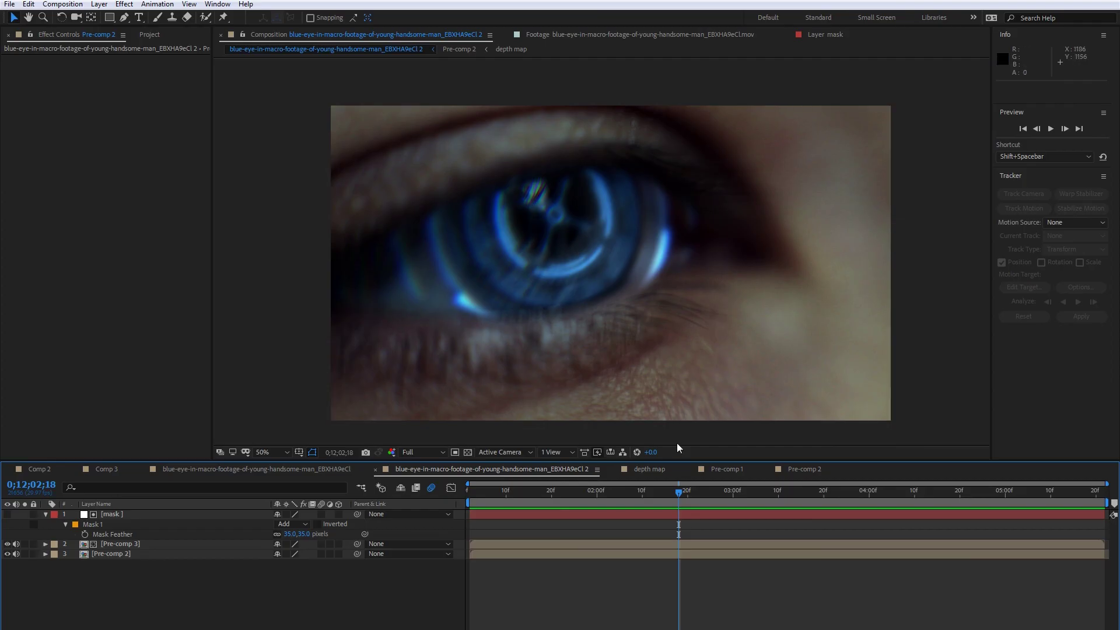
{"action": "left_click_drag", "start_coordinate": [679, 493], "coordinate": [1006, 474]}
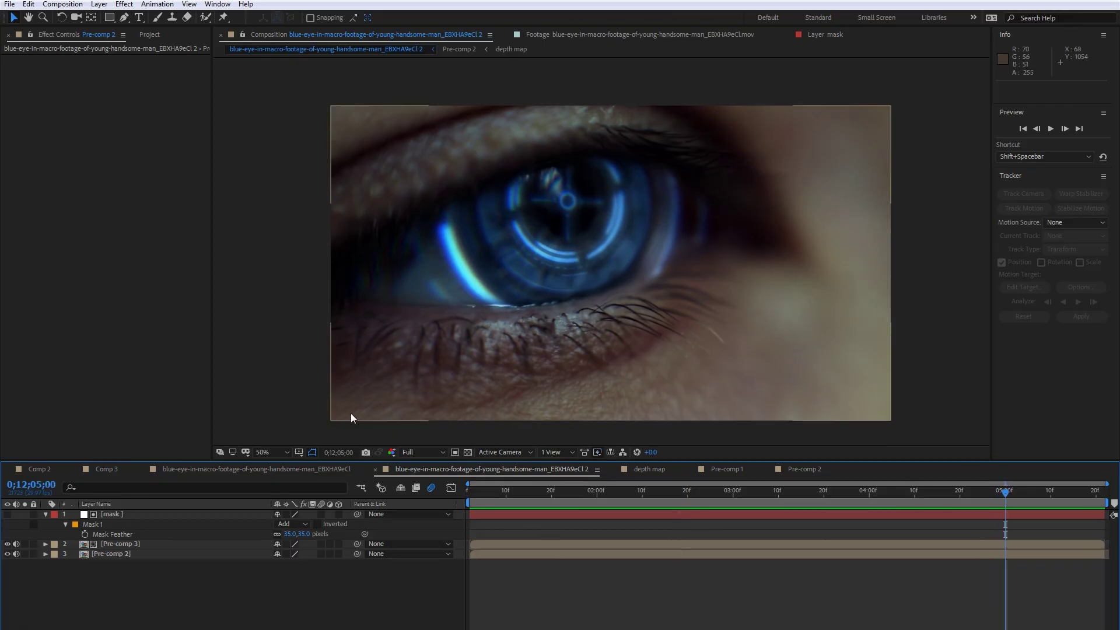